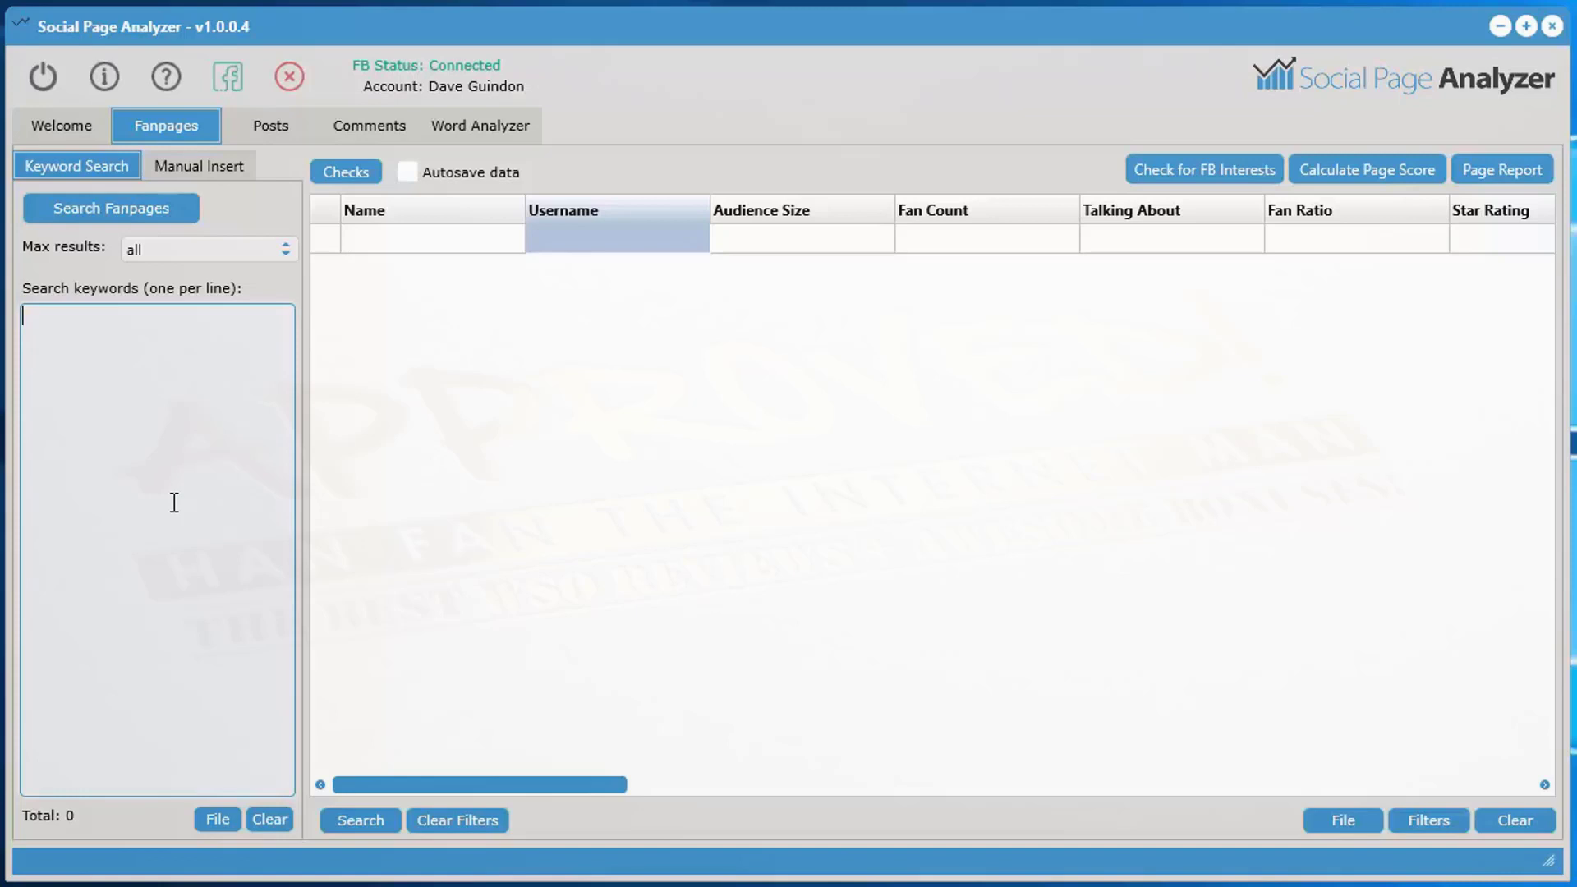
- Search fanpages for the keyword "fishing" and look through the result columns as far as Page Score
type("fishing")
left_click(103, 215)
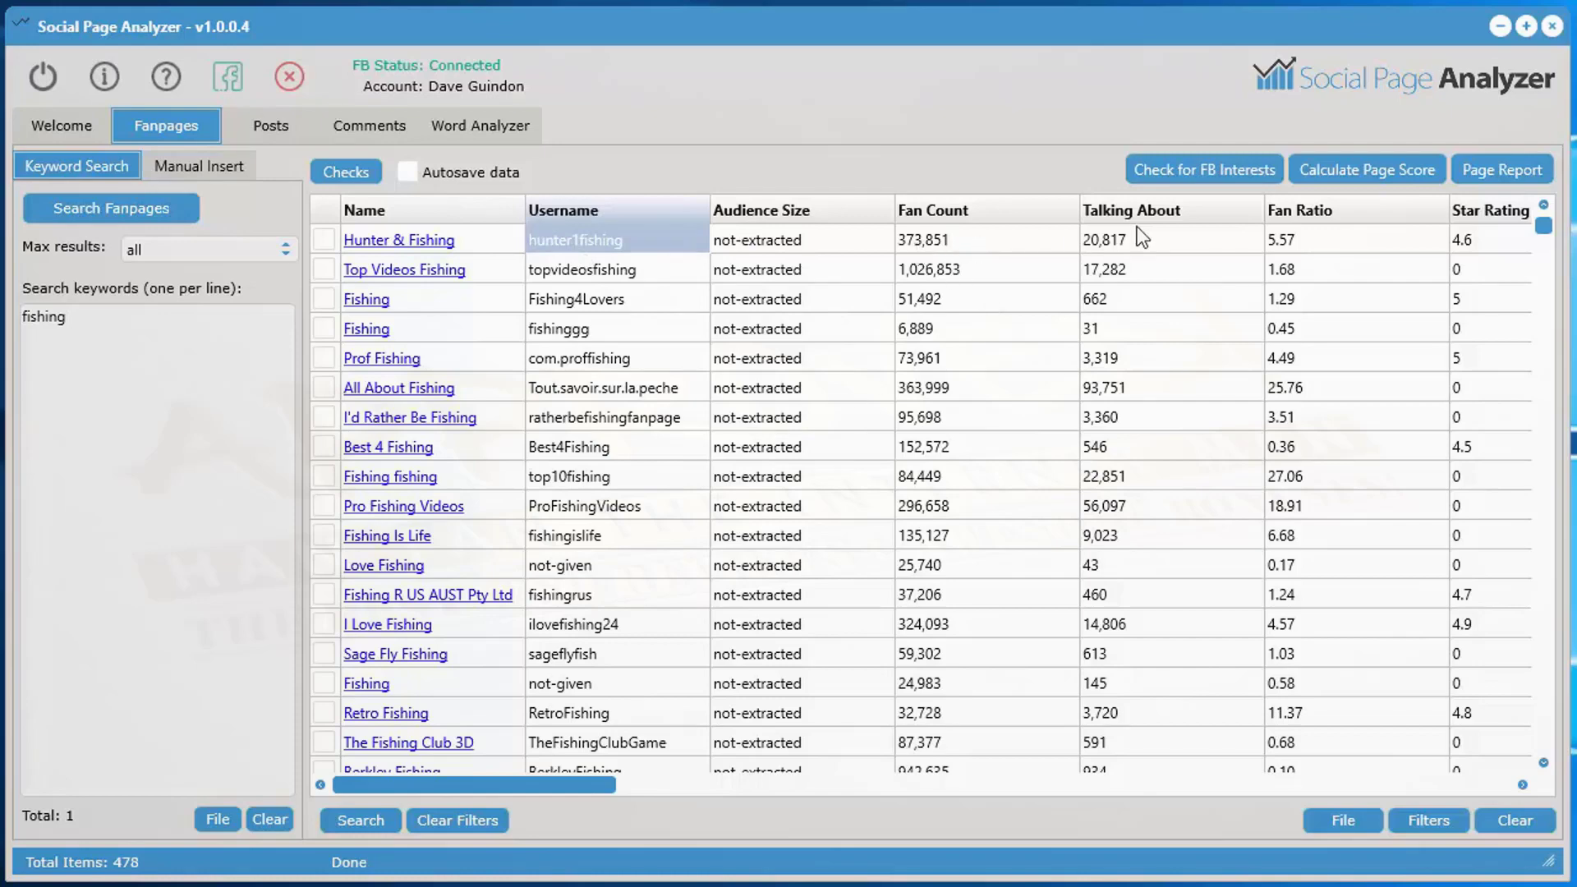
left_click_drag(585, 776, 700, 781)
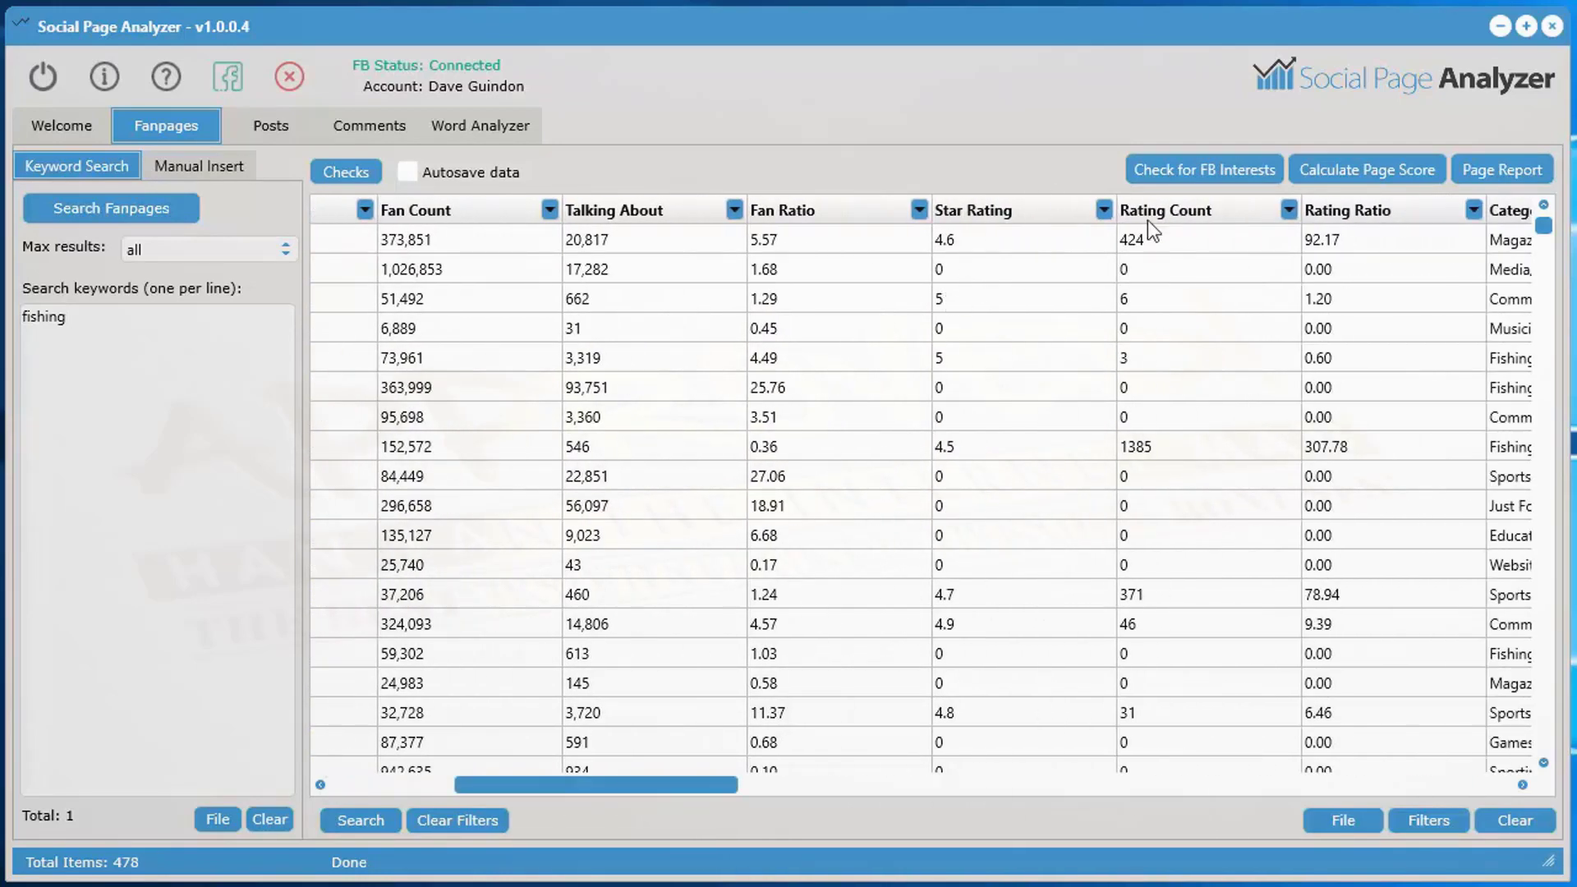
left_click_drag(694, 772, 1022, 757)
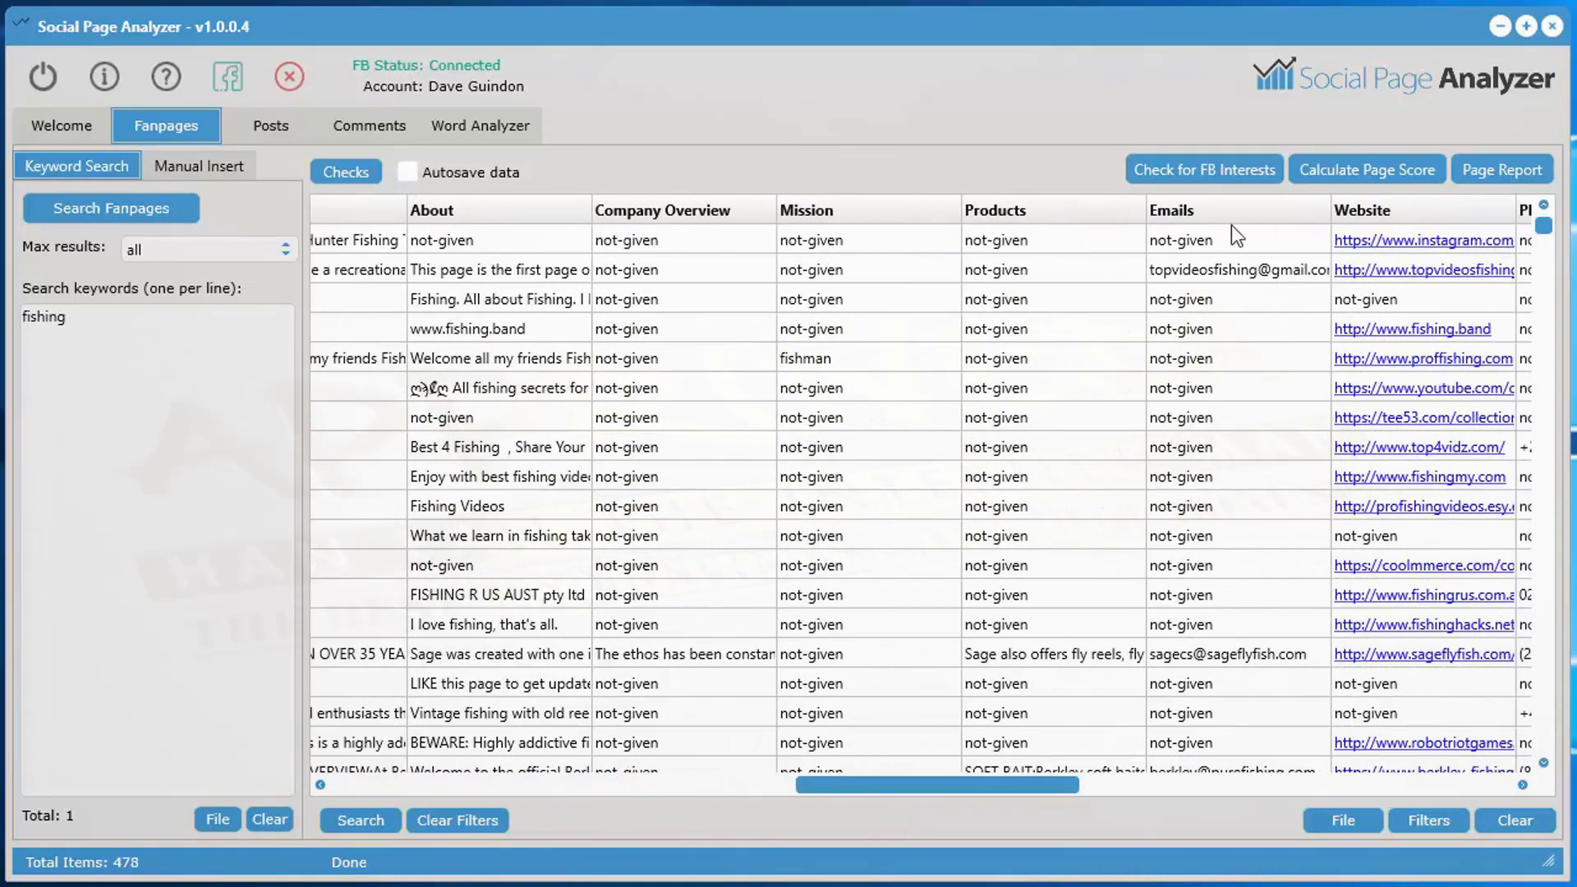
left_click_drag(1029, 787, 1480, 763)
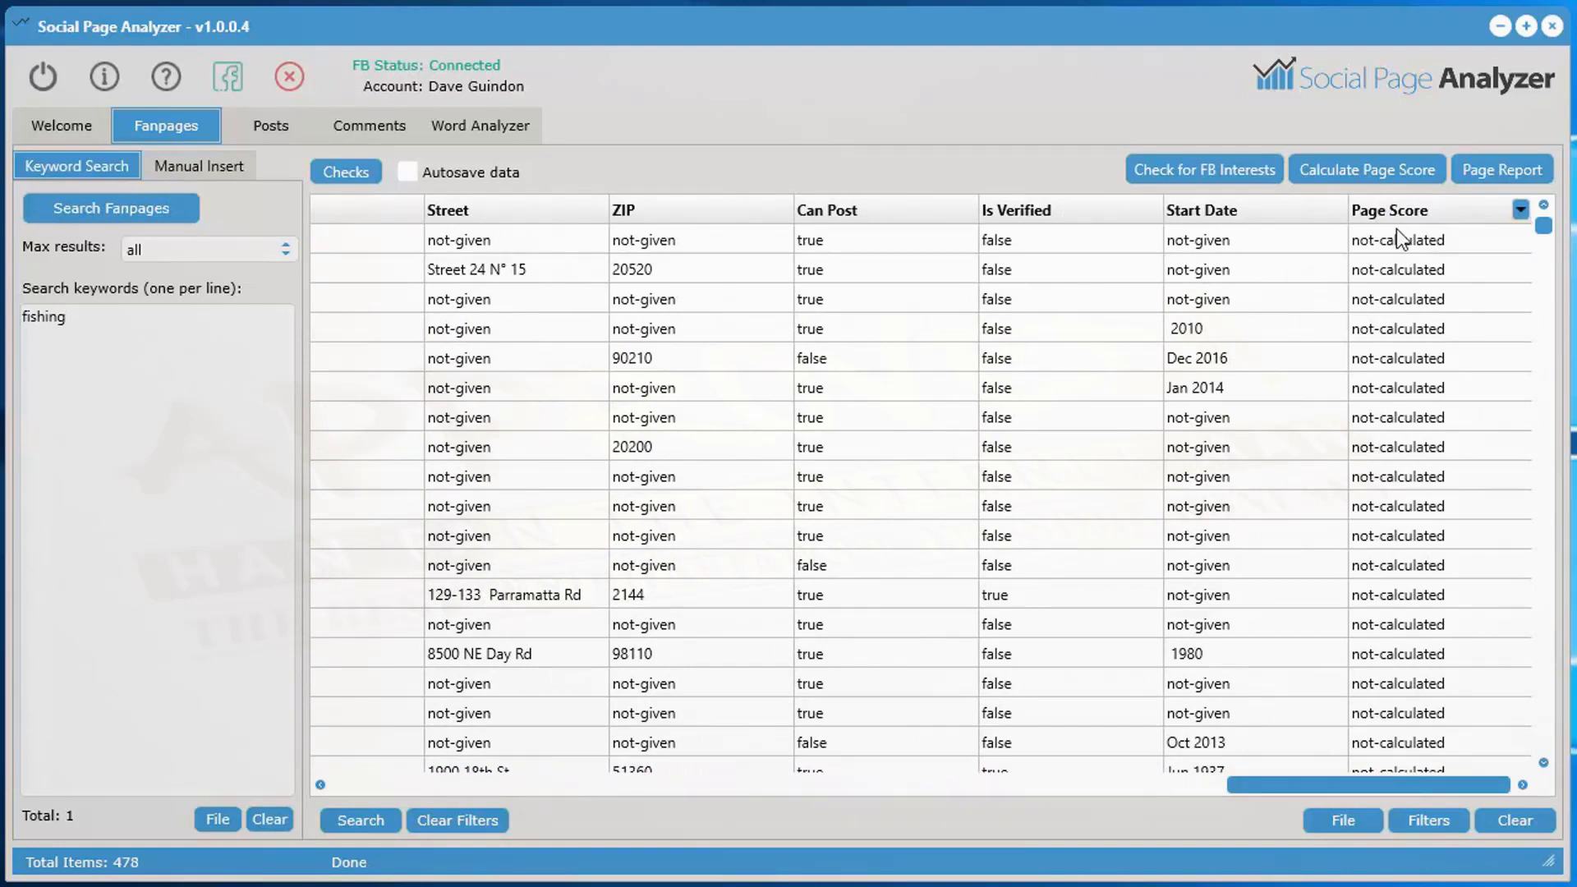
left_click_drag(1367, 787, 469, 785)
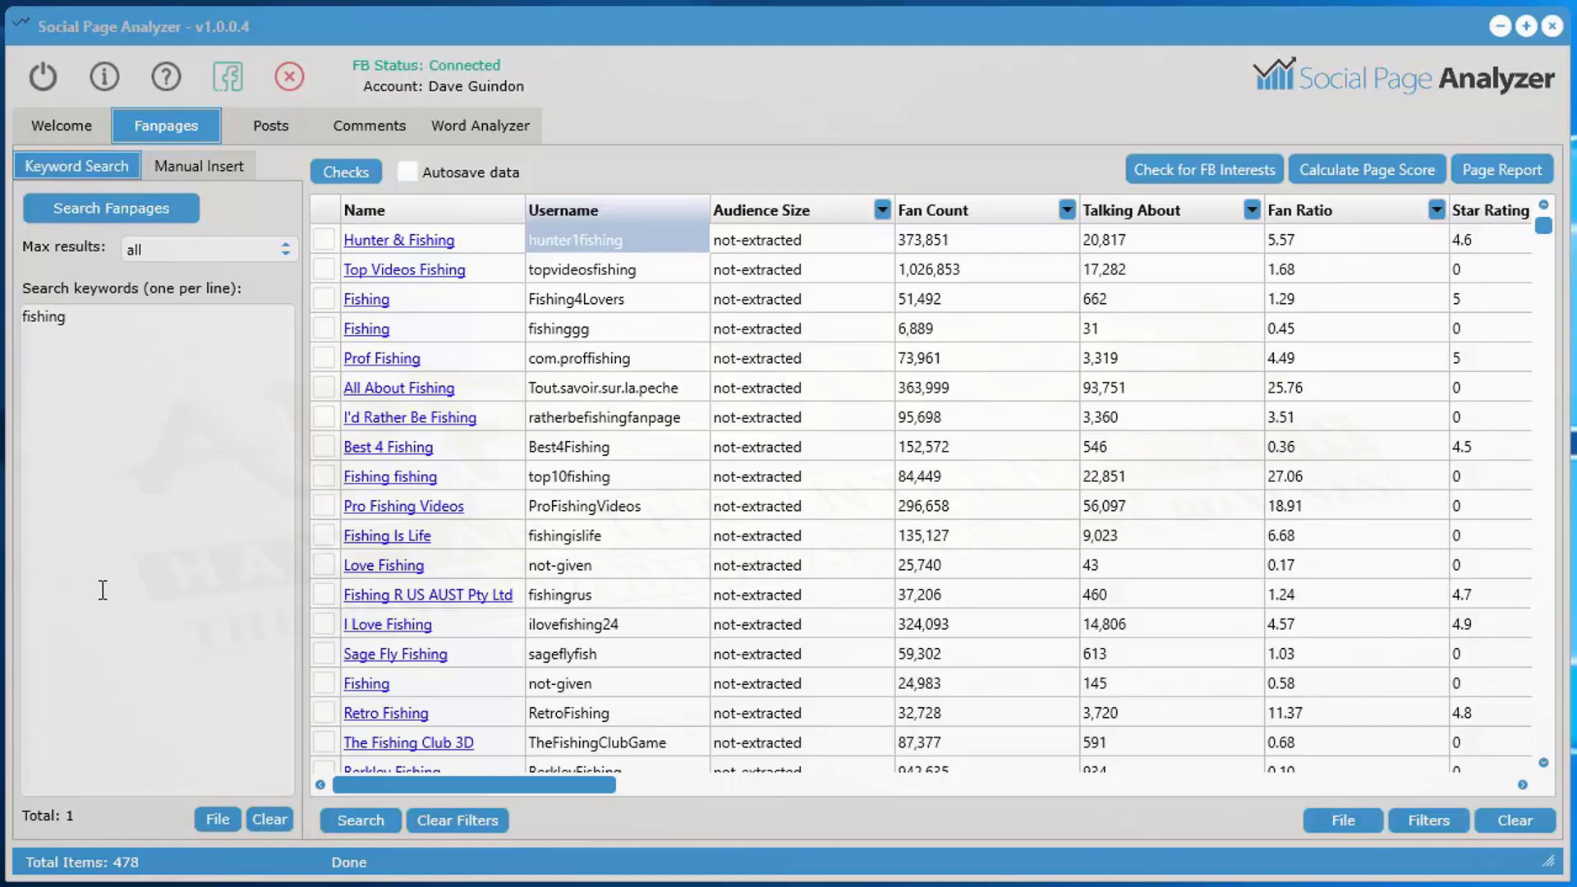
- Expand the "fishing" keyword into a list of variations with the letters a to z appended, and check the list
right_click(105, 411)
left_click(200, 558)
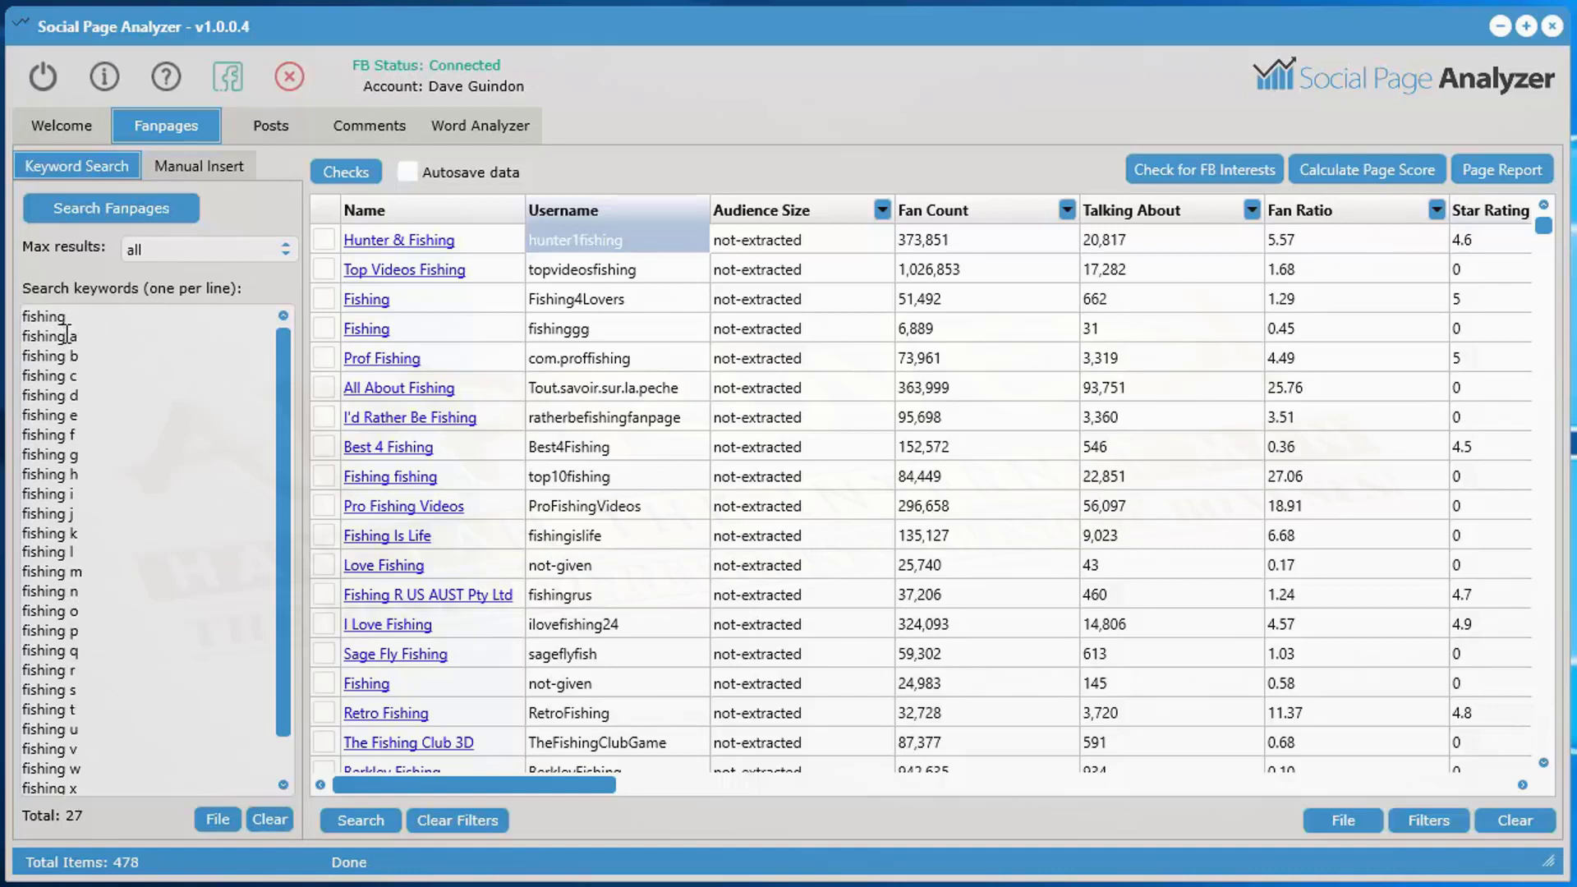
scroll(59, 645, "down", 1)
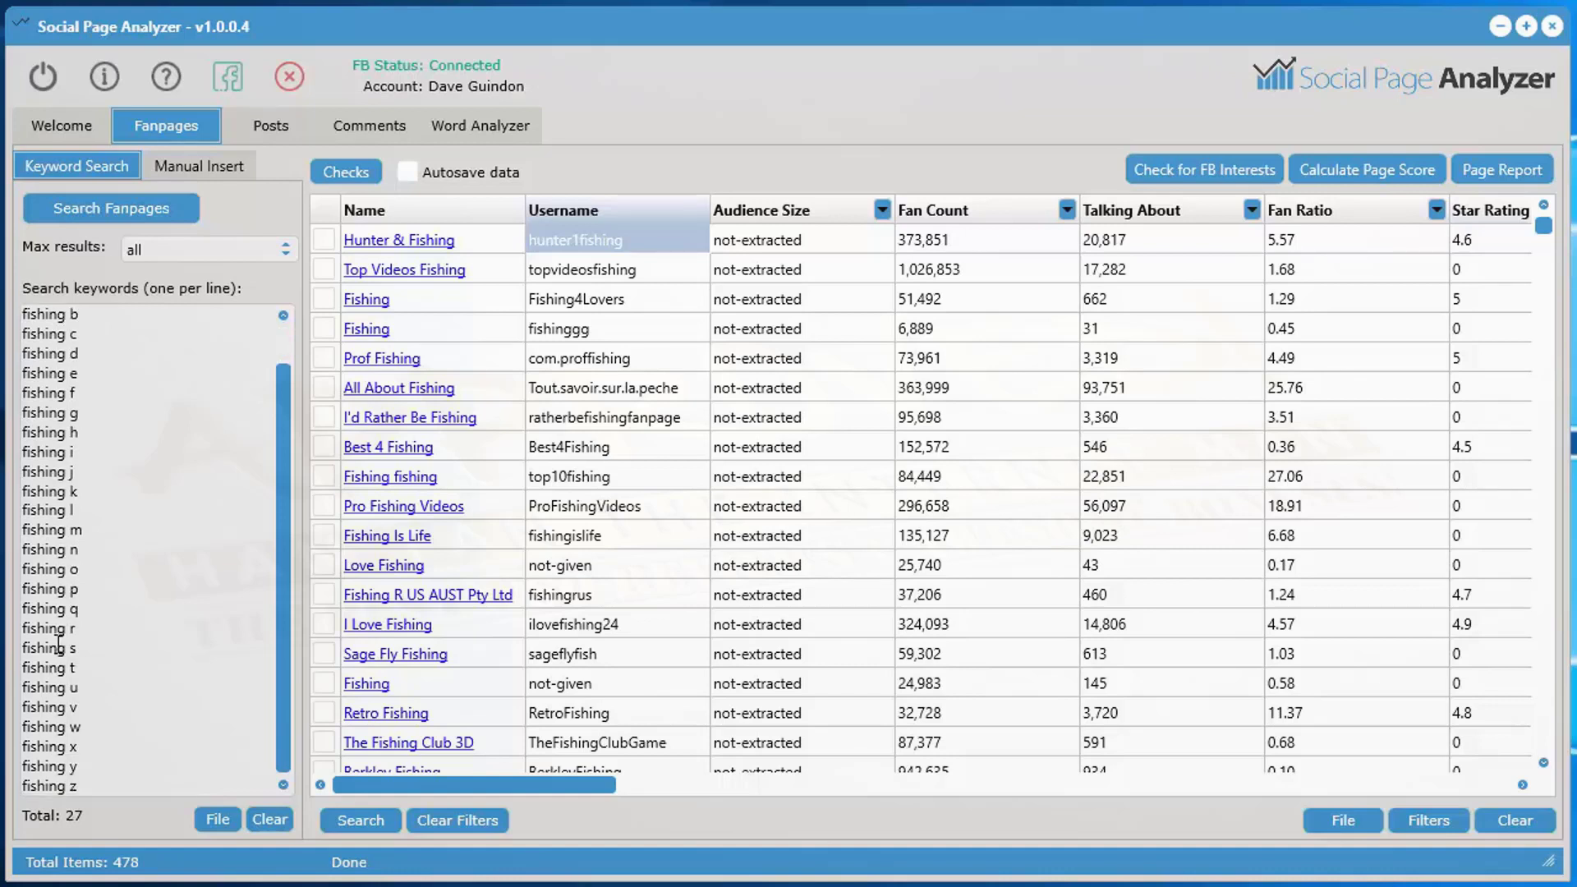
scroll(60, 649, "up", 1)
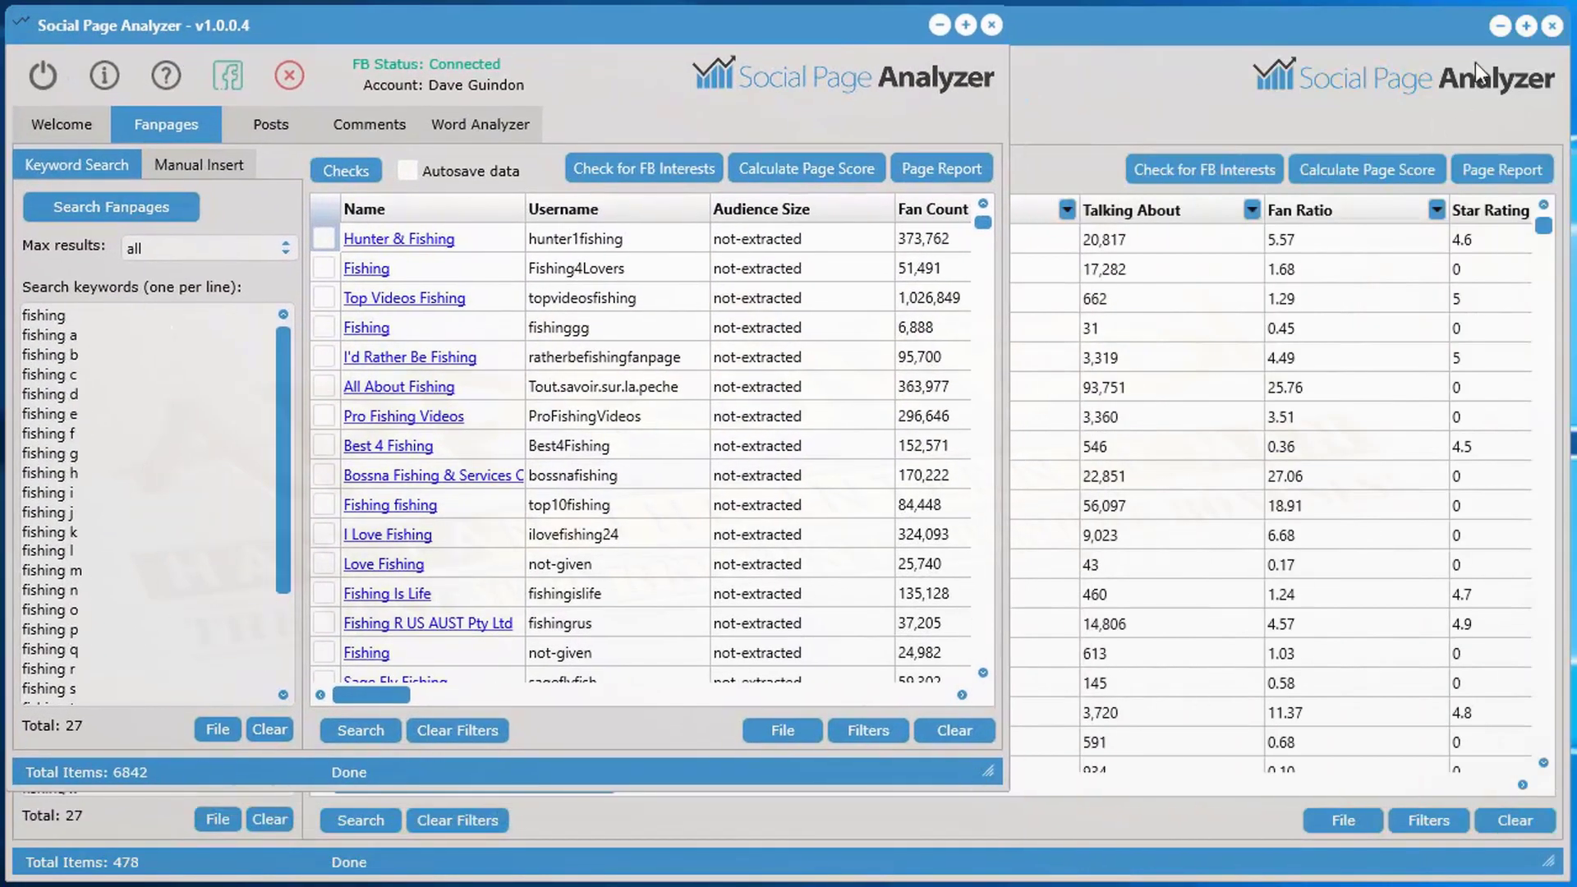
- Minimize the front window and enlarge the one behind it that holds the results for the expanded keyword list
left_click(1503, 23)
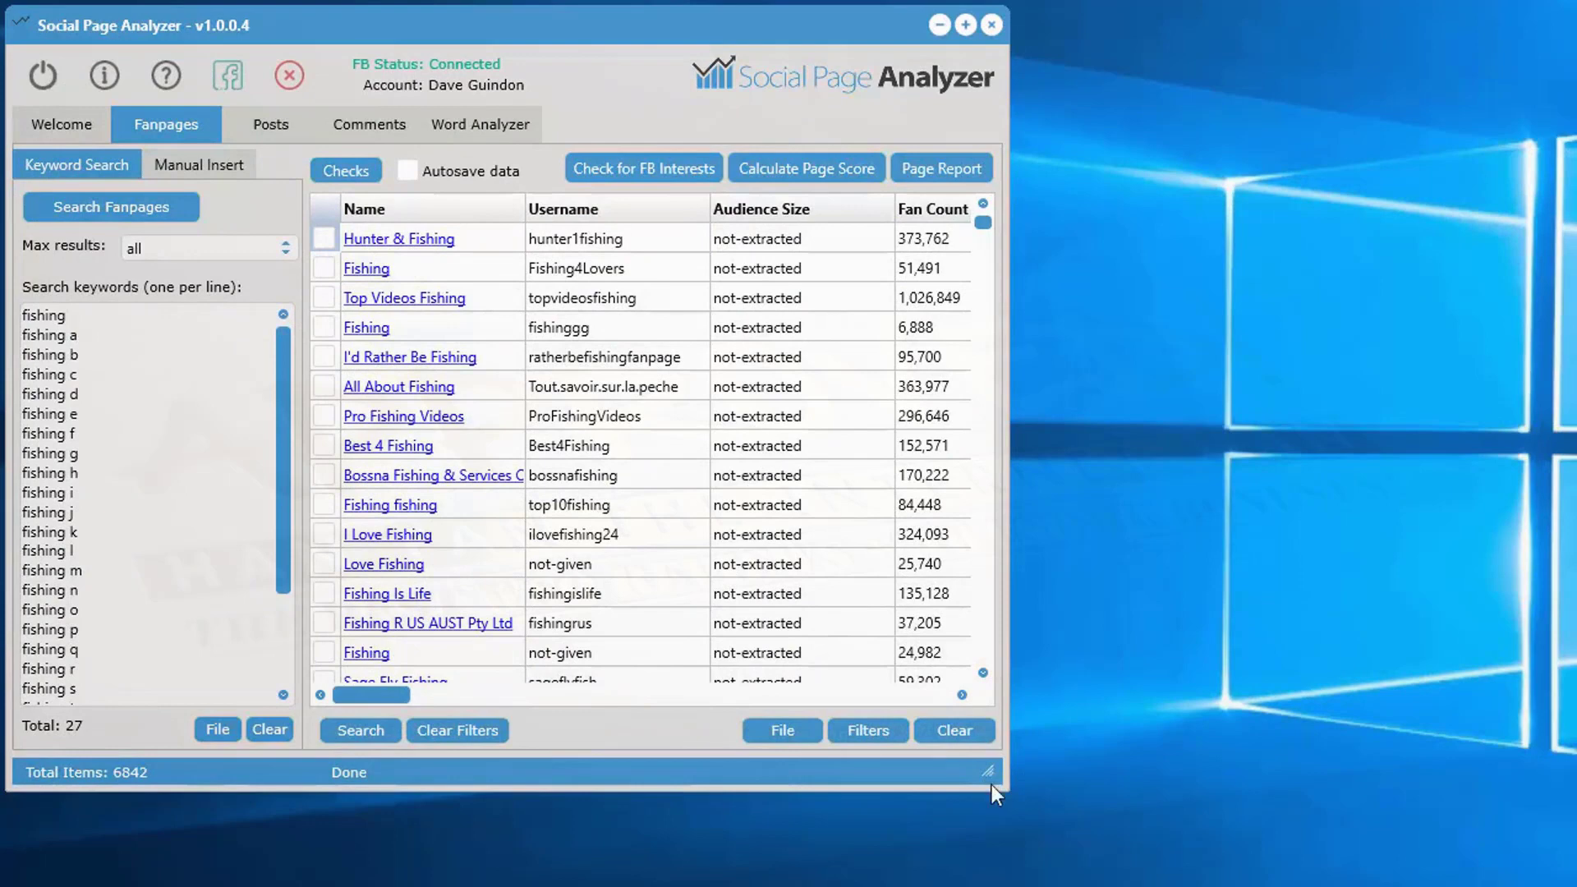
left_click_drag(993, 785, 1553, 871)
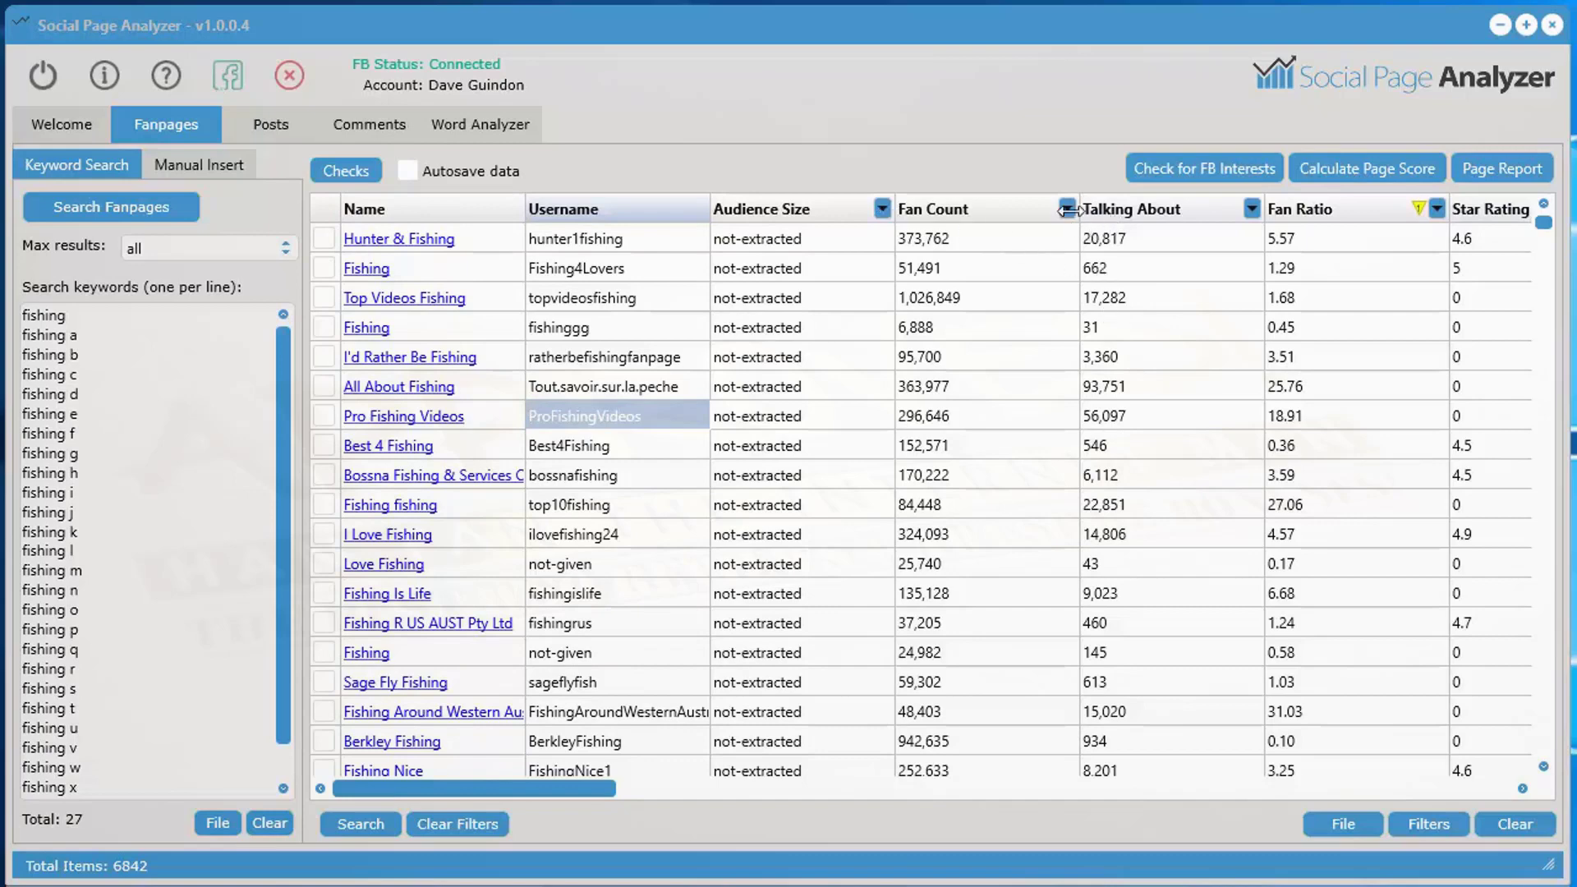
- Filter the fanpage results to those with a Fan Count greater than 50,000
left_click(1426, 824)
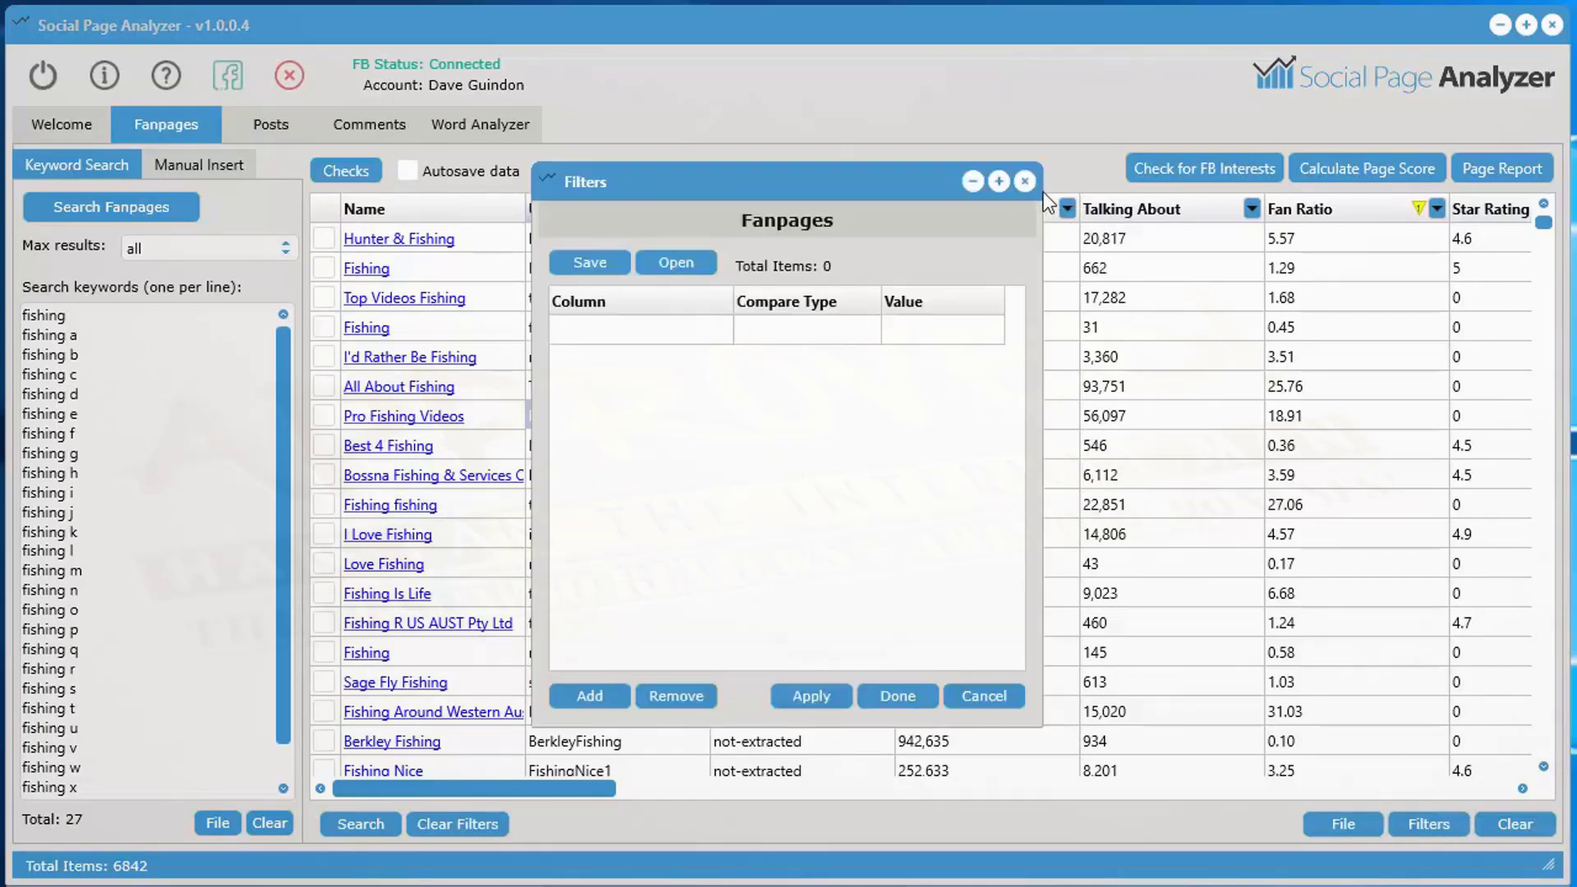
left_click(1025, 181)
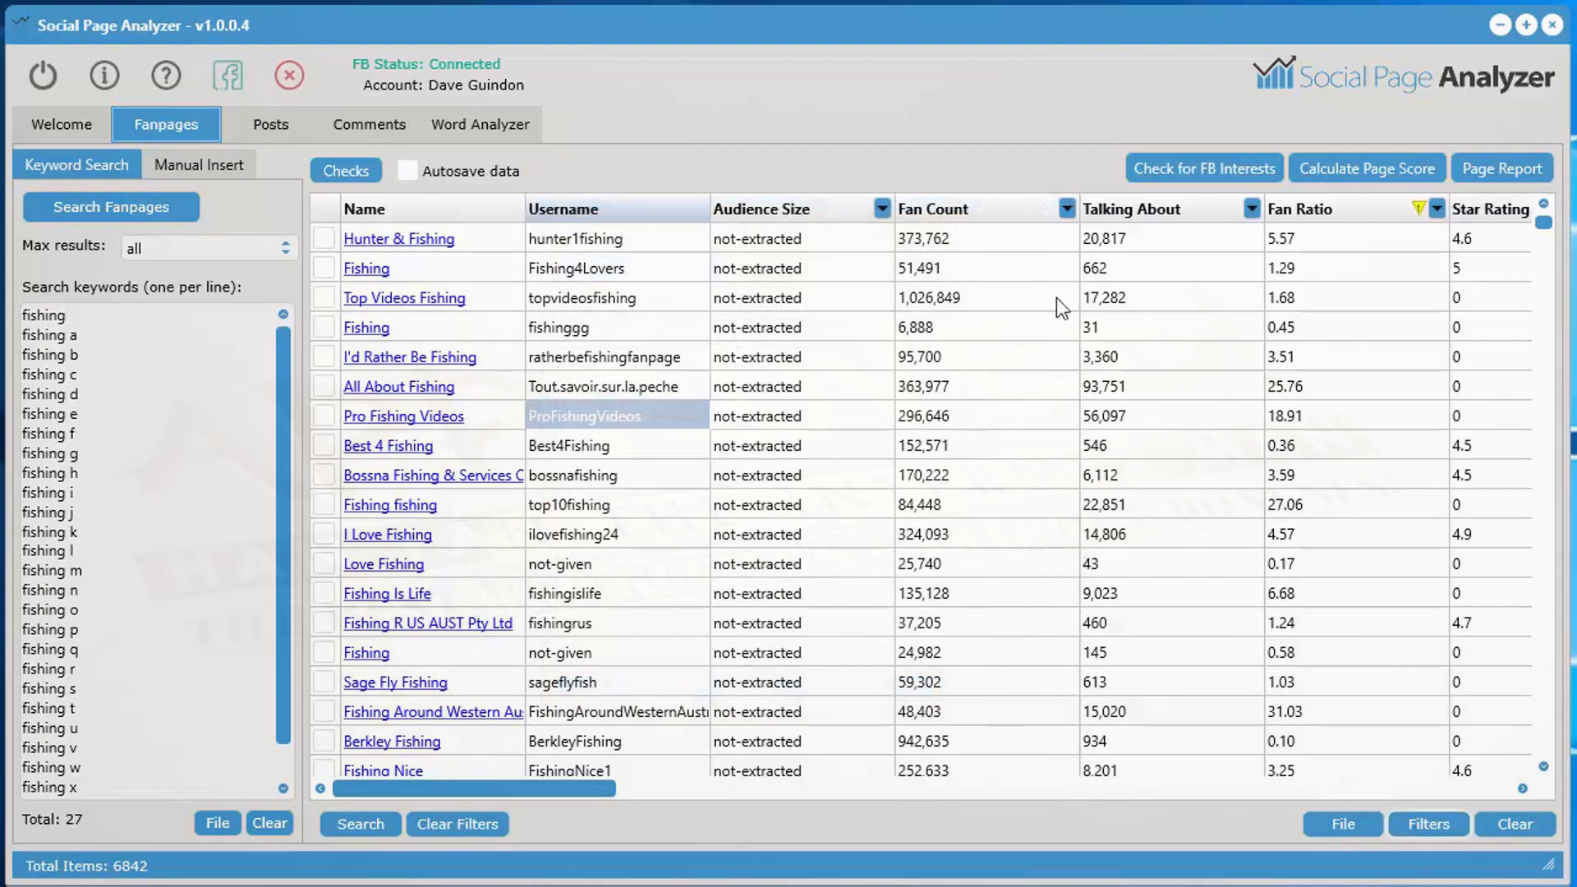
left_click(1068, 210)
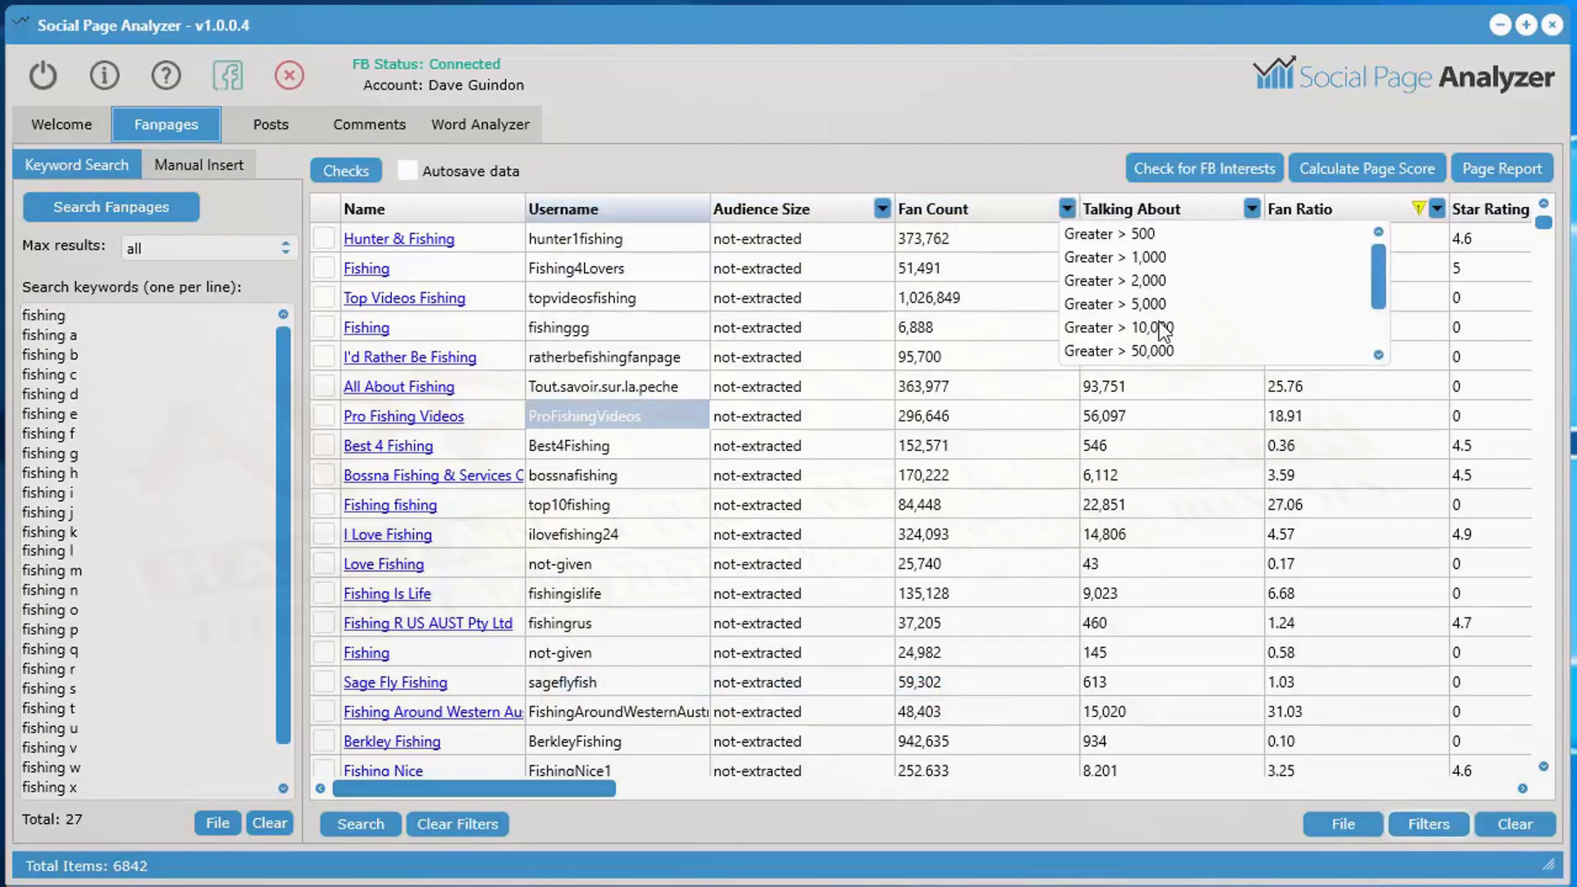
left_click(1164, 350)
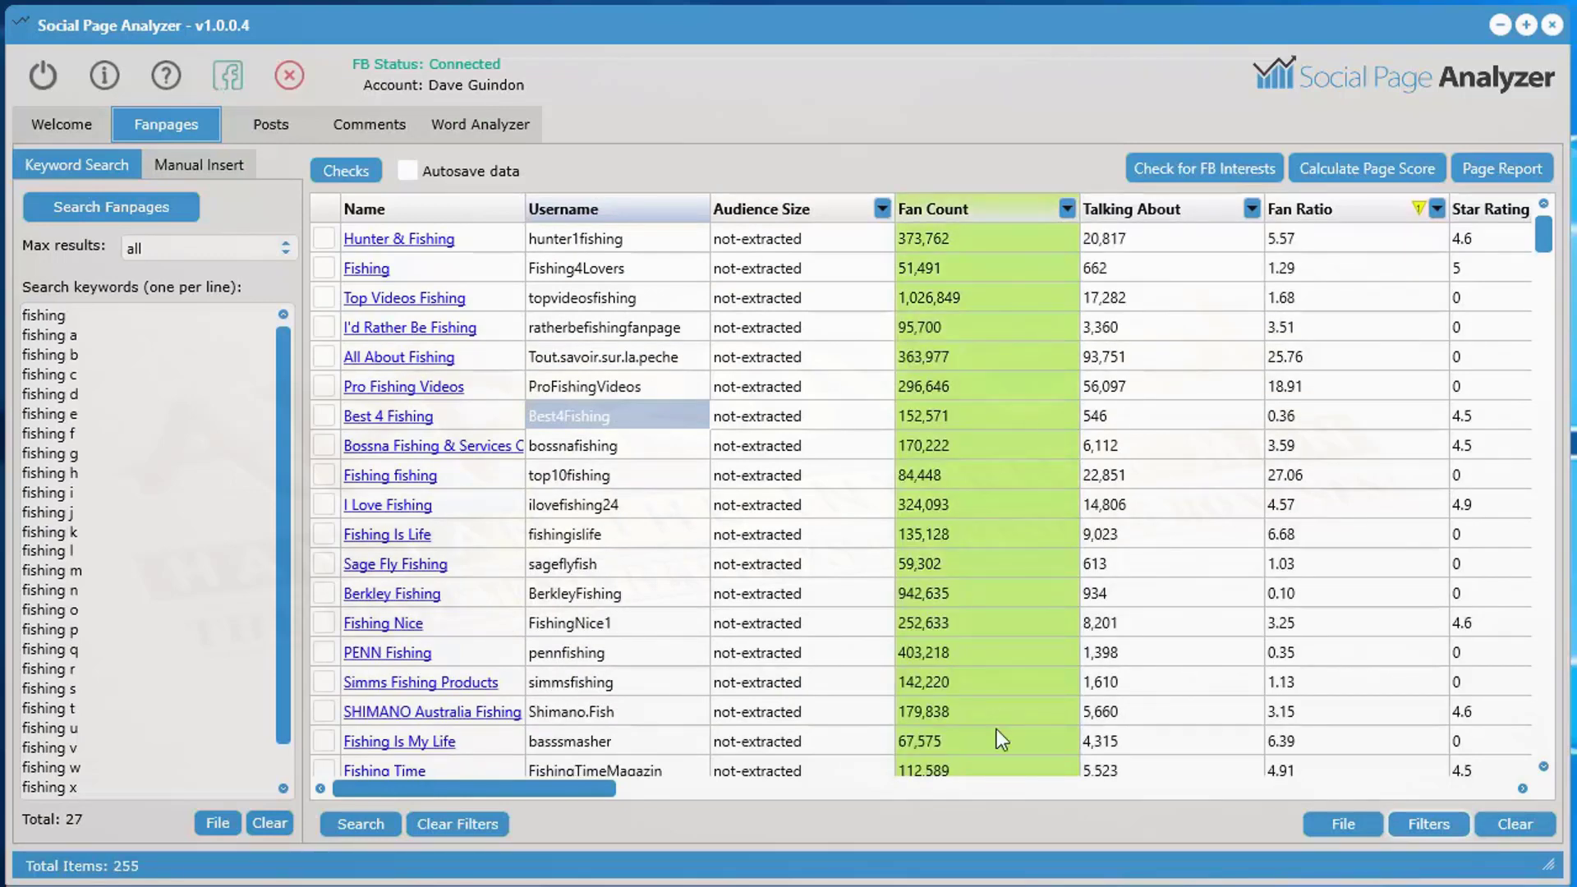
- Sort the filtered fanpages by Fan Ratio in descending order
left_click(1328, 216)
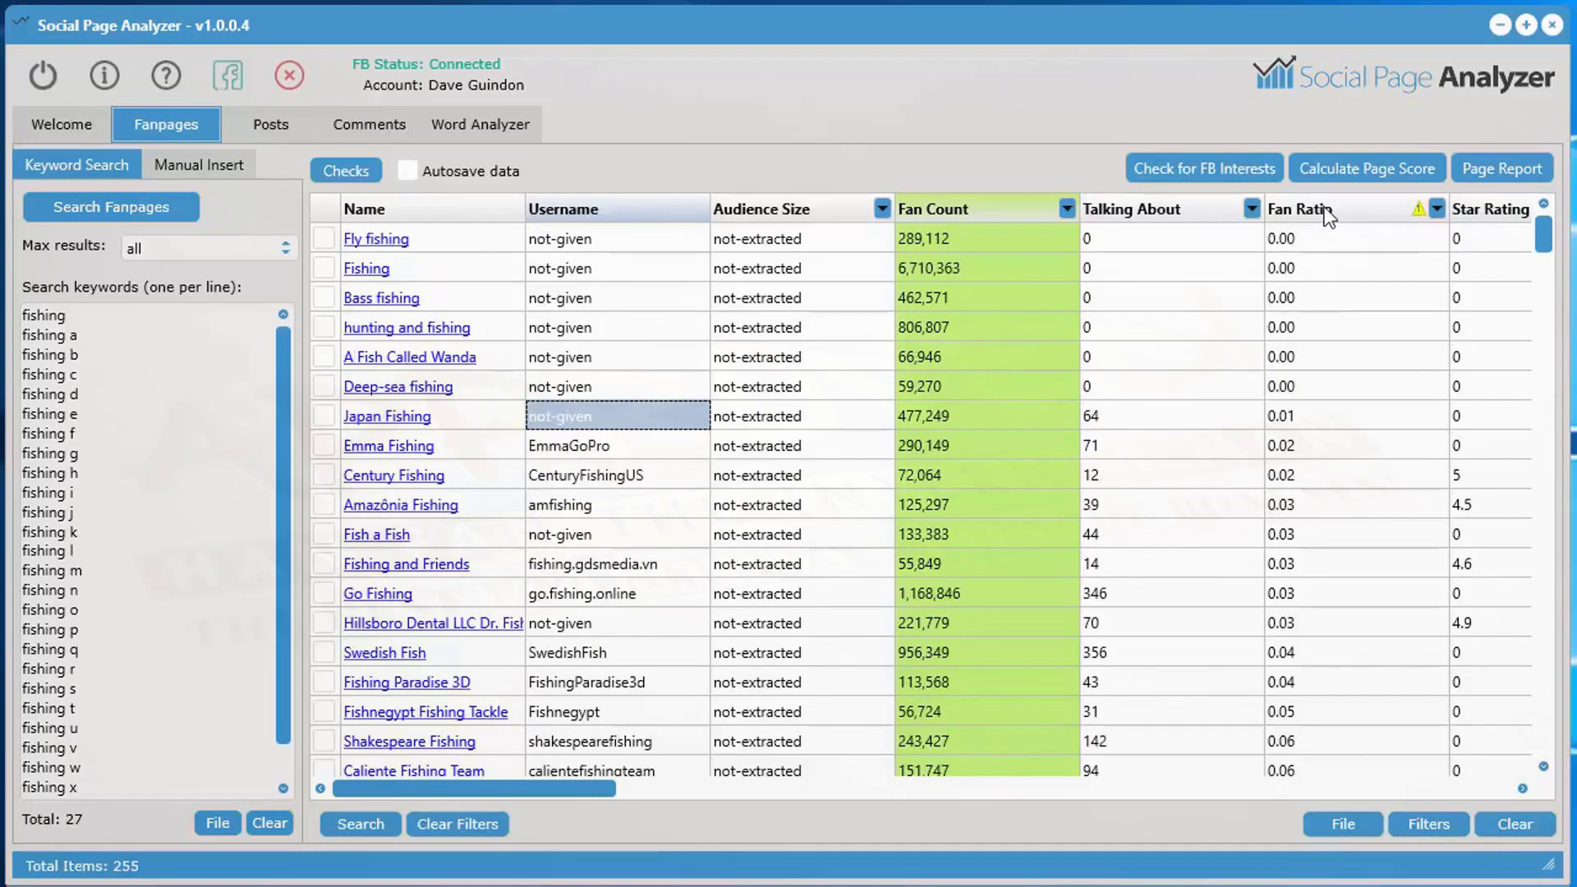
left_click(1327, 214)
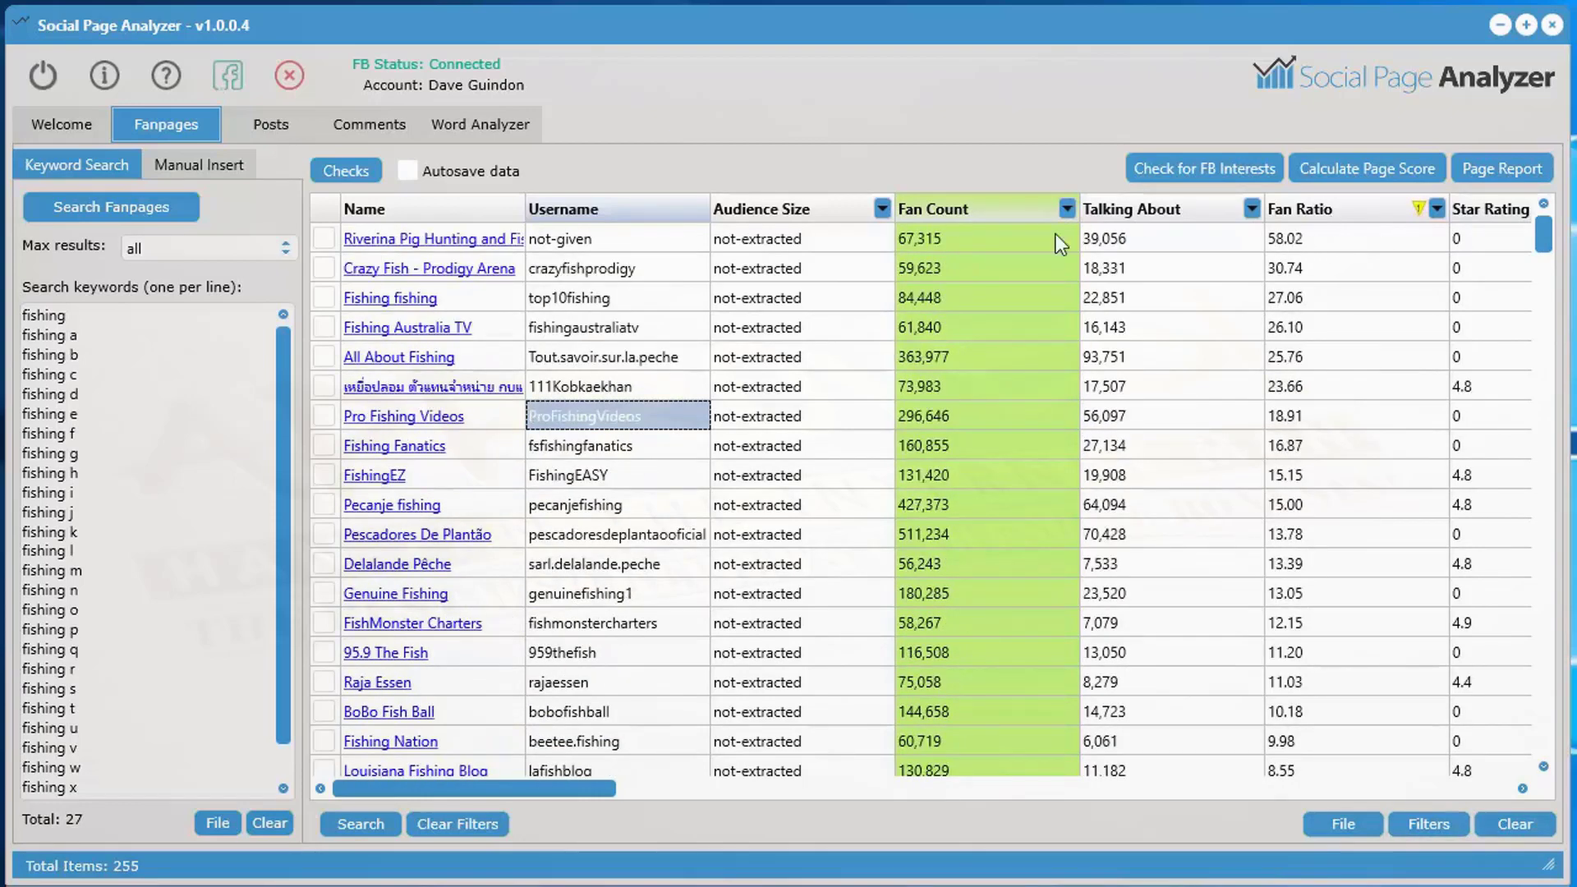
left_click(1093, 240)
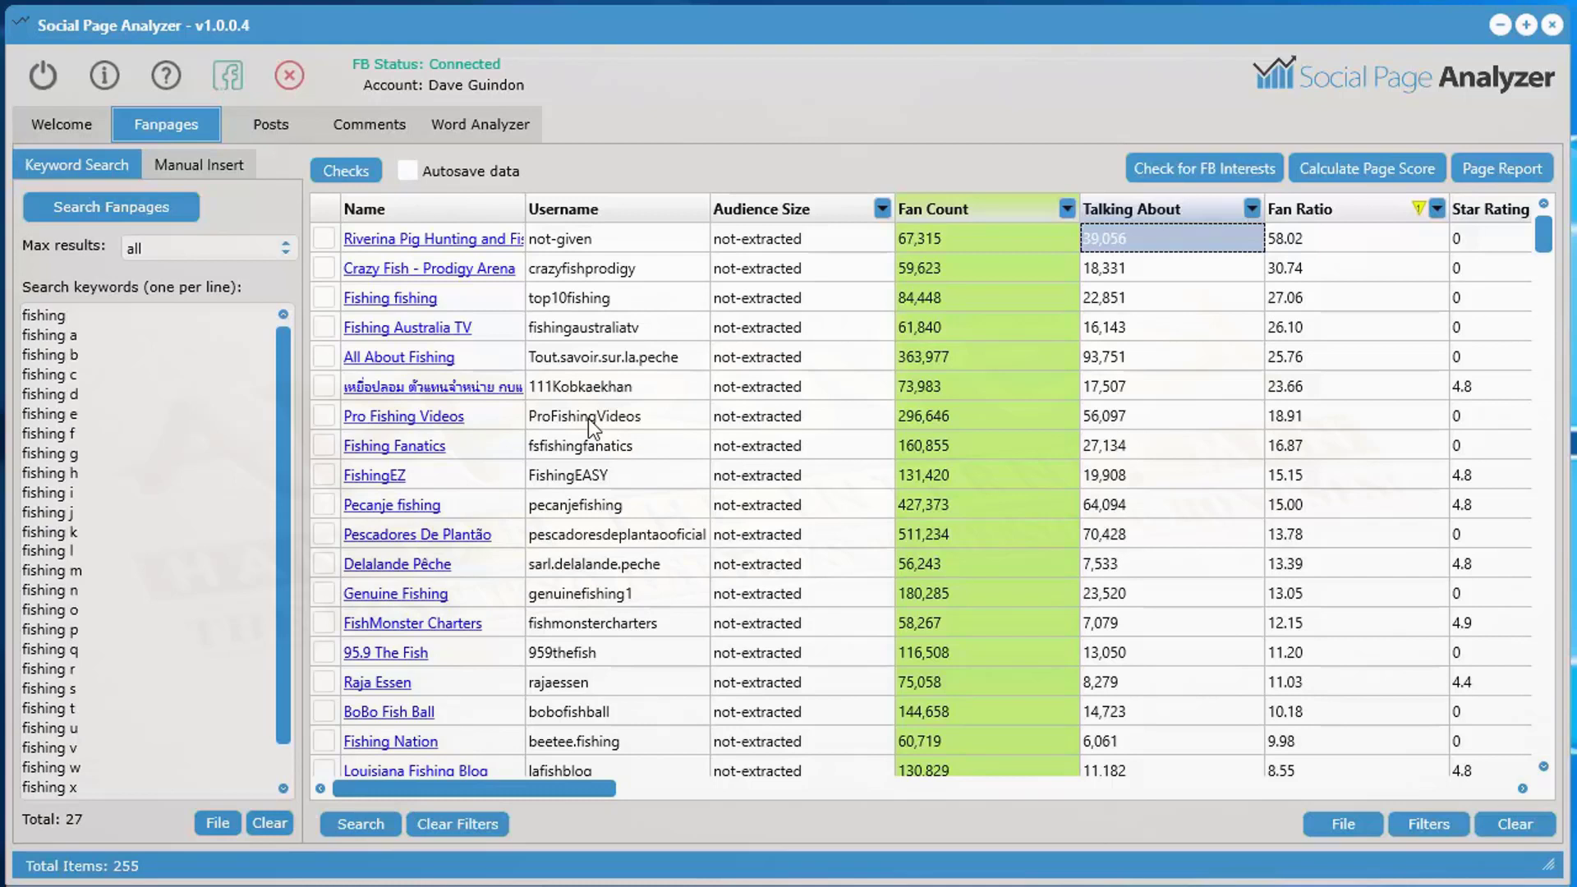
- Open the Pro Fishing Videos fanpage on Facebook and examine its recent posts and its linked website
left_click(395, 418)
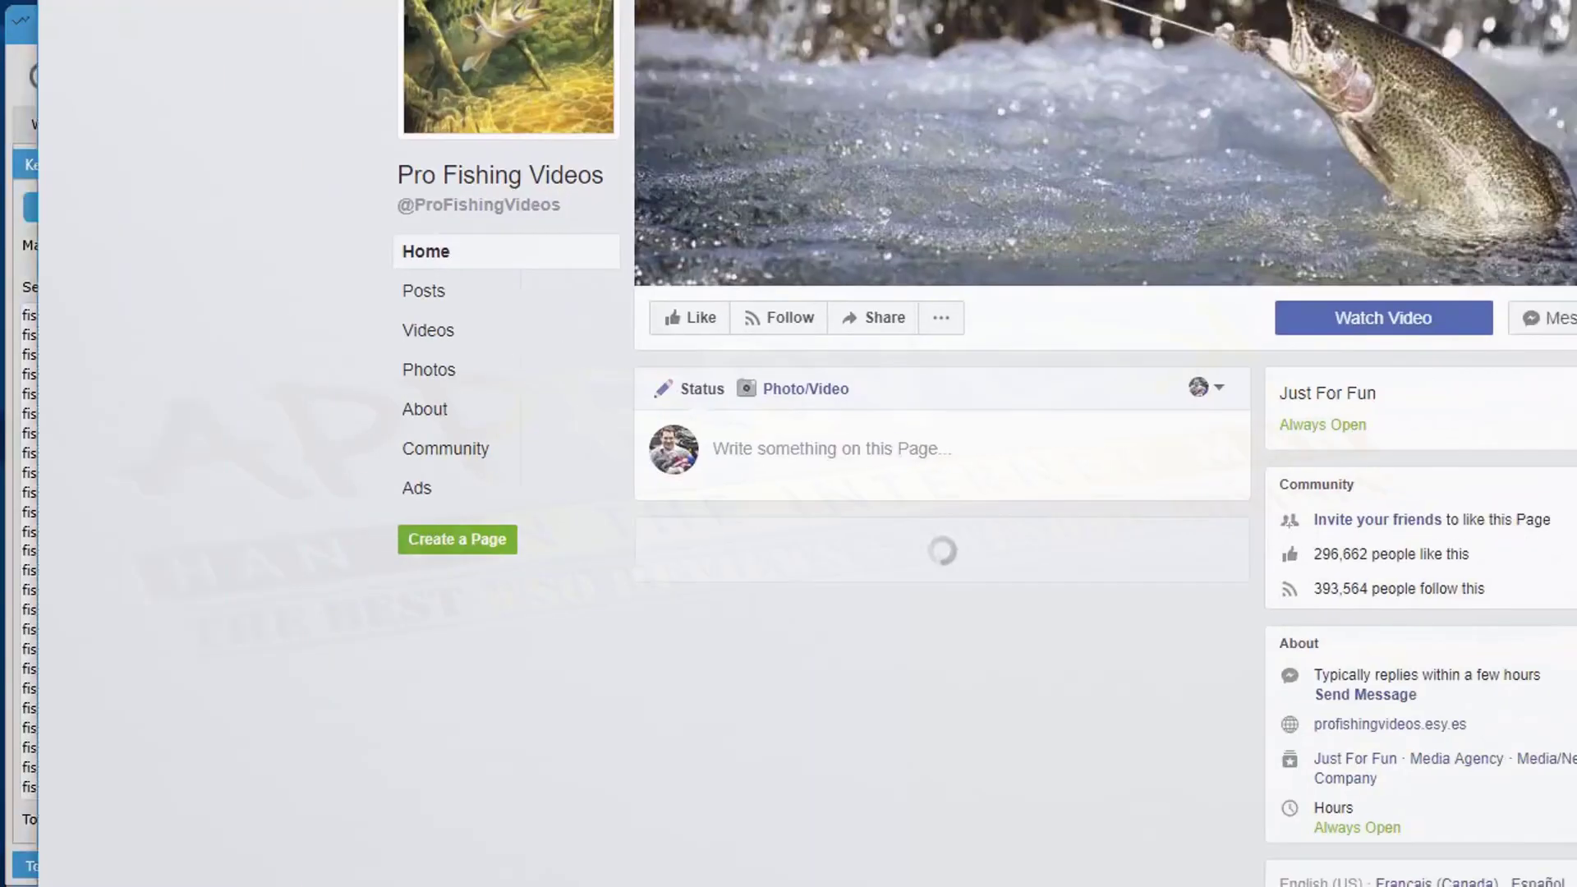
scroll(1512, 474, "down", 11)
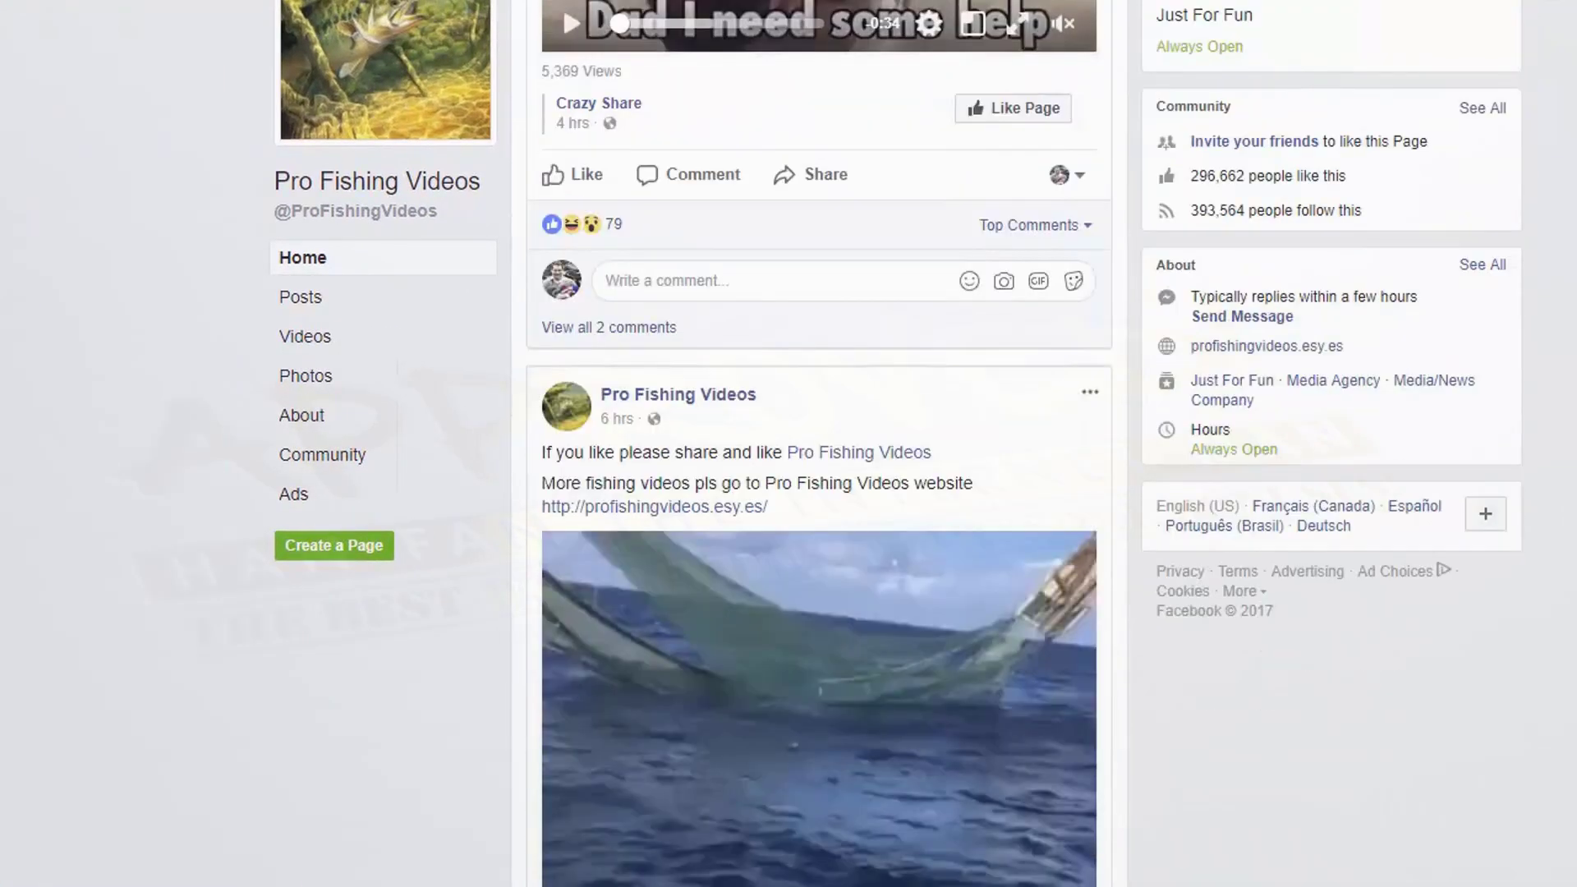
scroll(1512, 474, "up", 5)
scroll(819, 444, "up", 1)
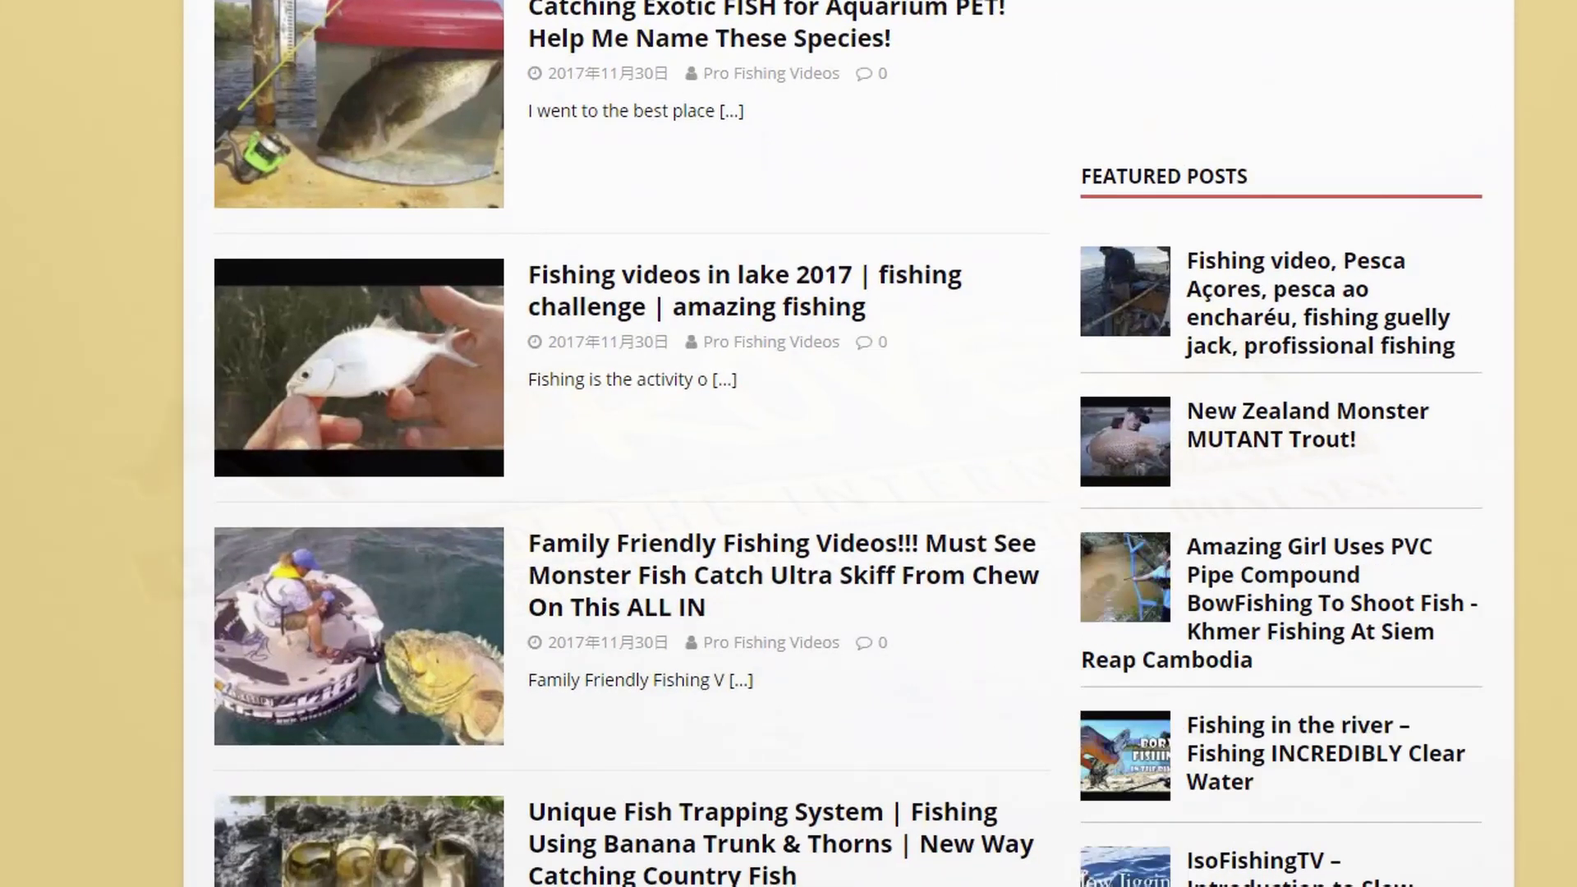
scroll(894, 443, "down", 10)
scroll(848, 444, "down", 8)
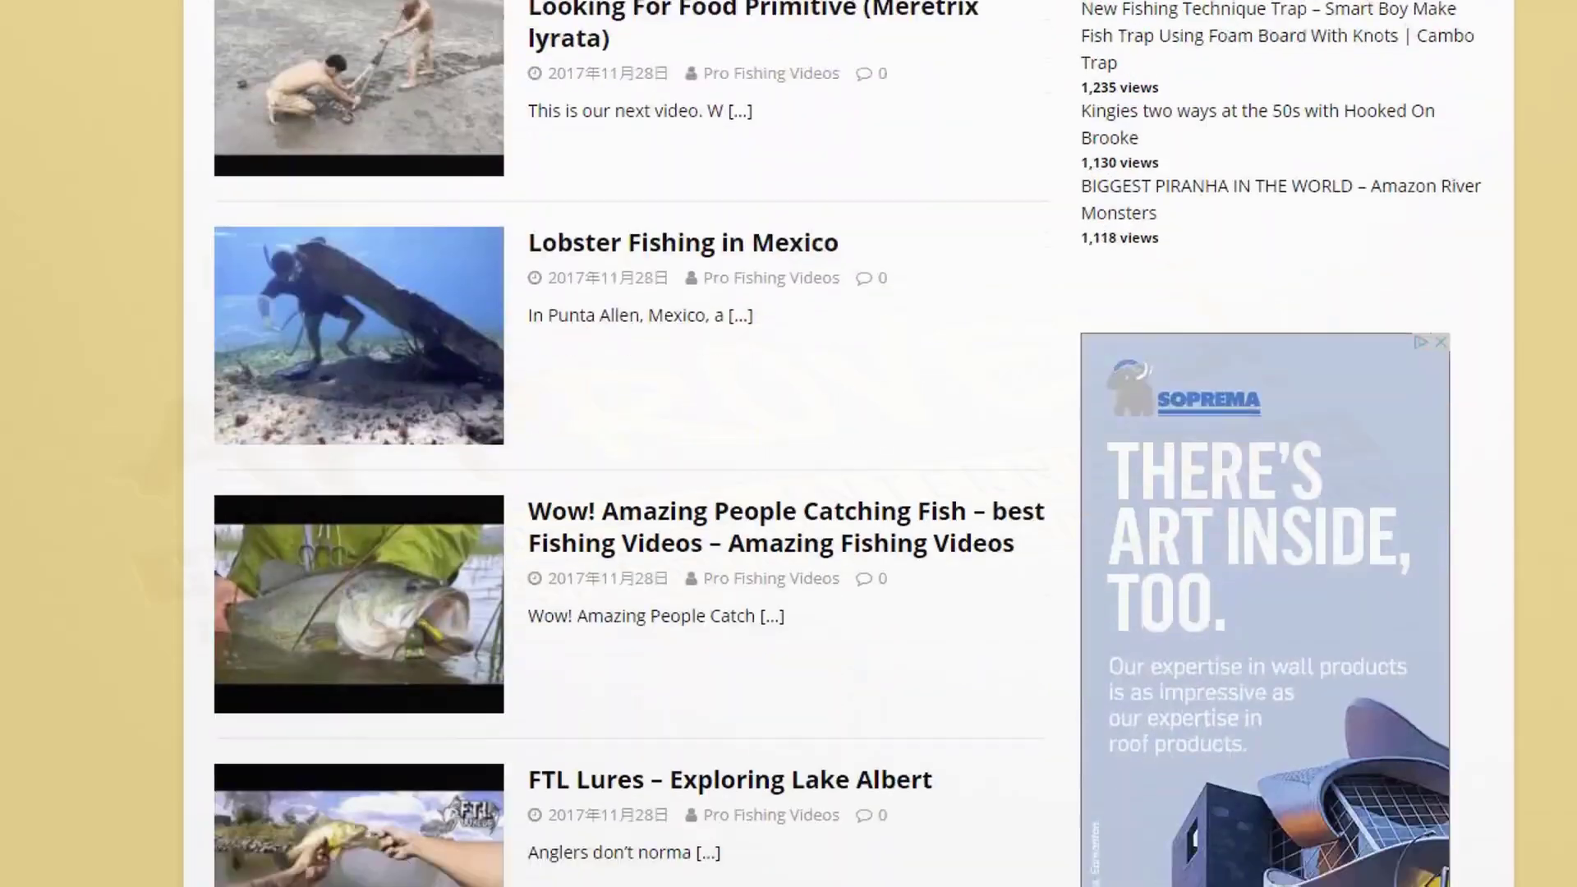
scroll(848, 444, "up", 12)
scroll(848, 443, "up", 4)
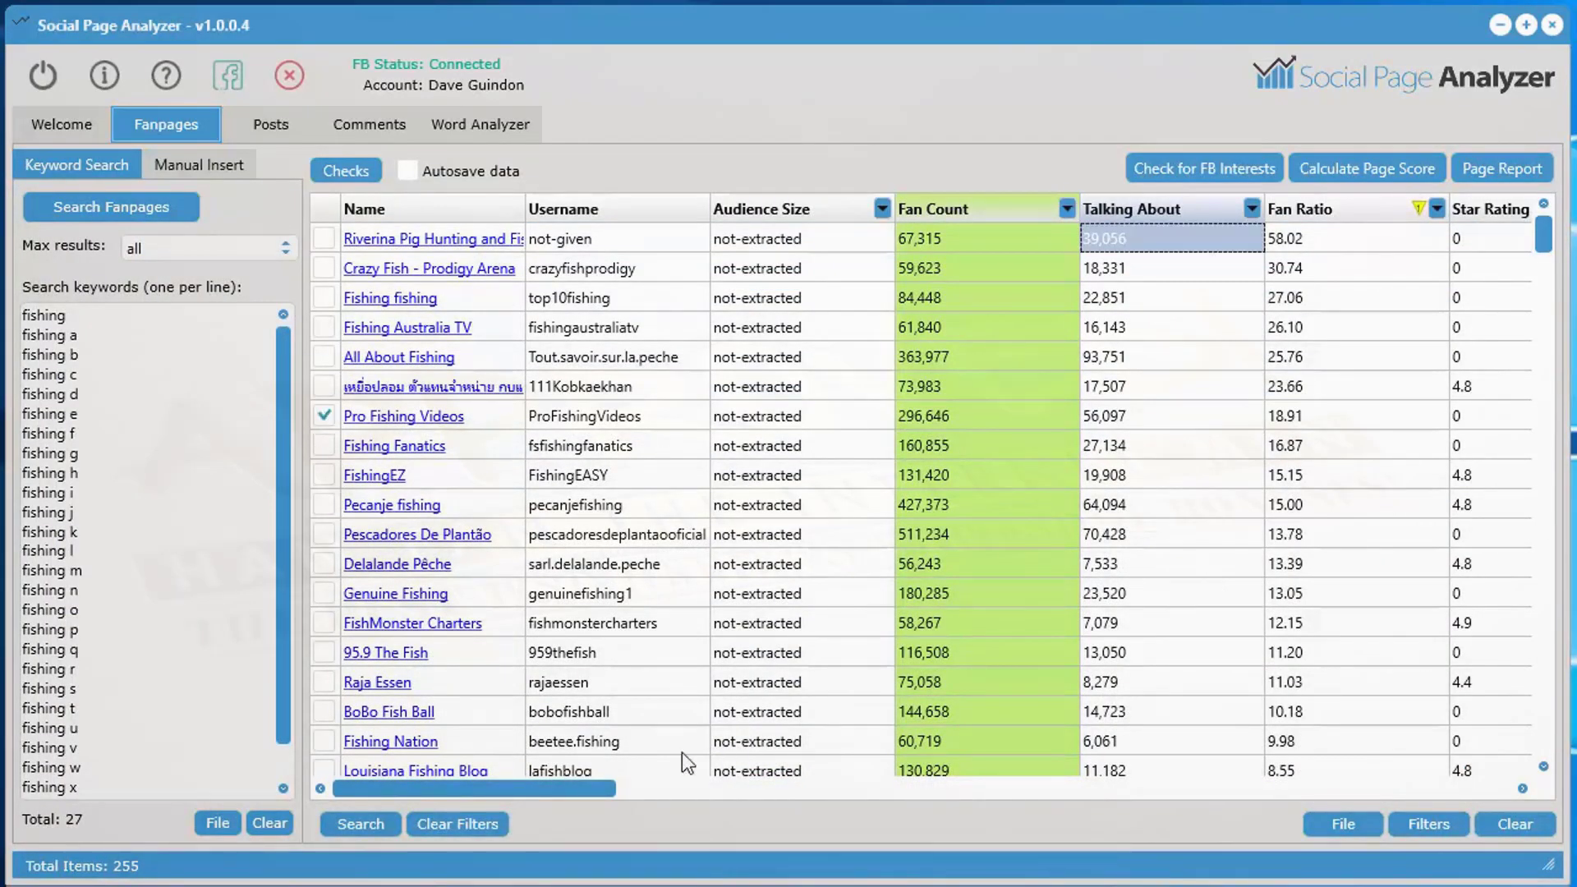
- Select the first seven fanpages and calculate their page scores, analyzing a maximum of 300 posts per page
left_click_drag(590, 787, 505, 769)
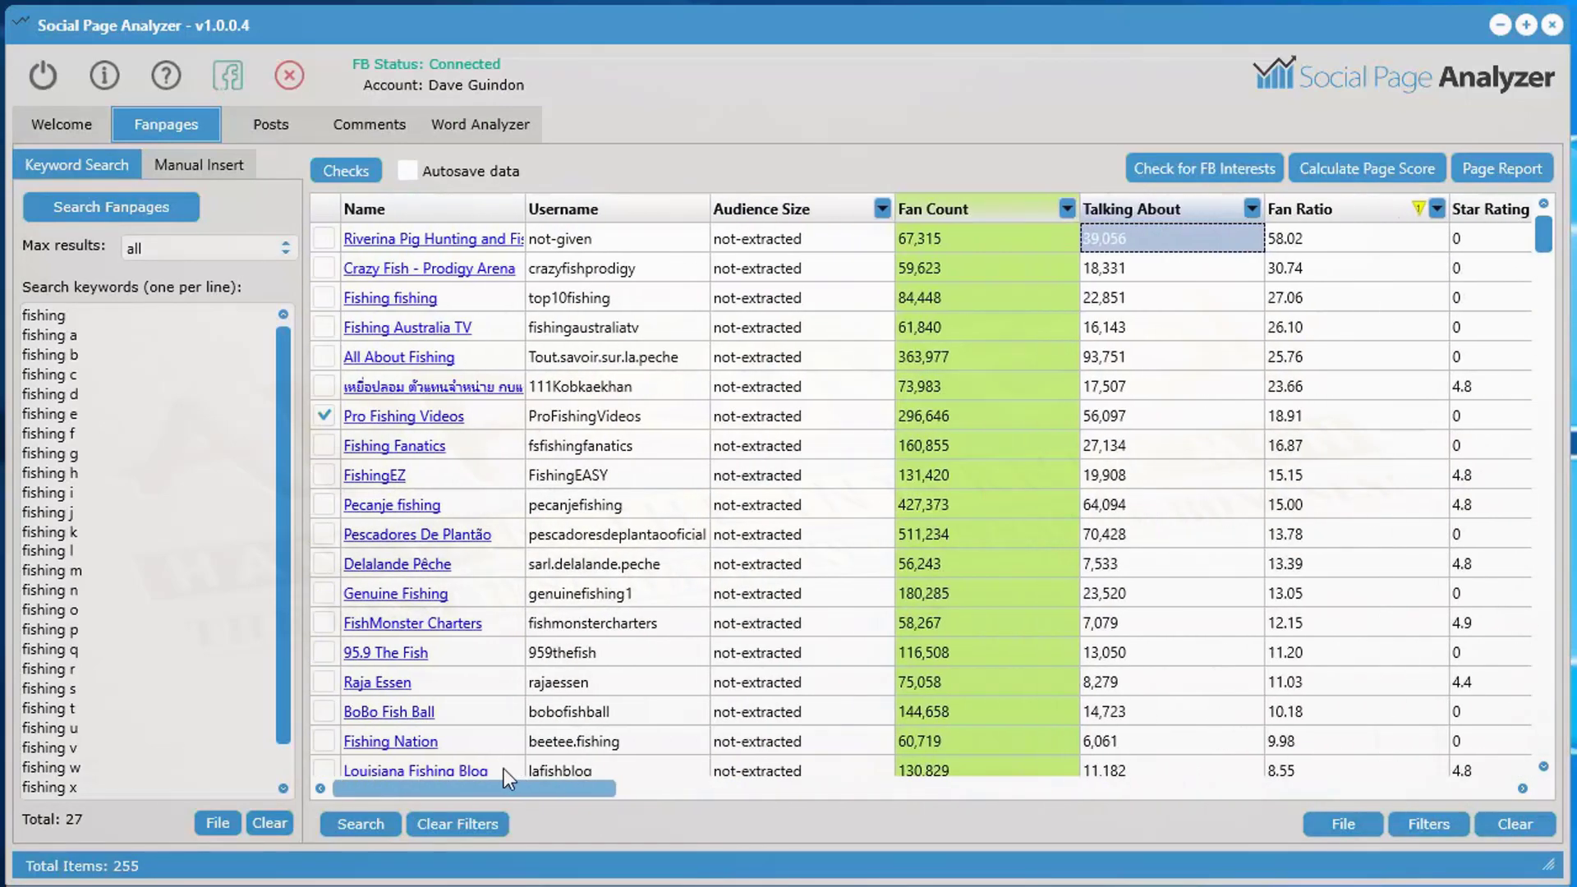
left_click(324, 239)
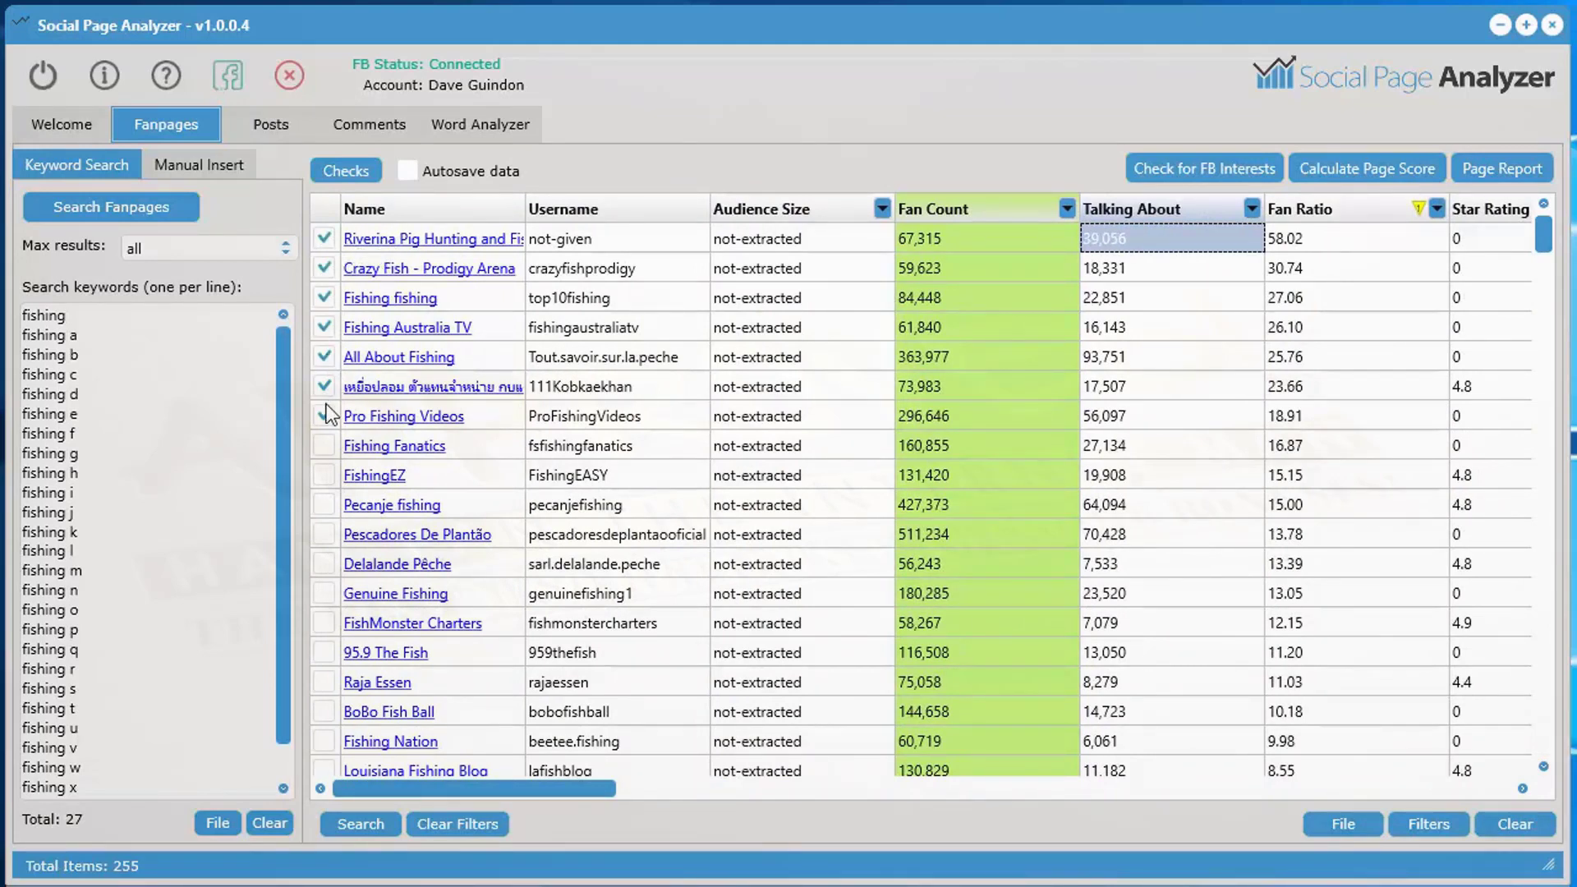
left_click_drag(540, 785, 1462, 792)
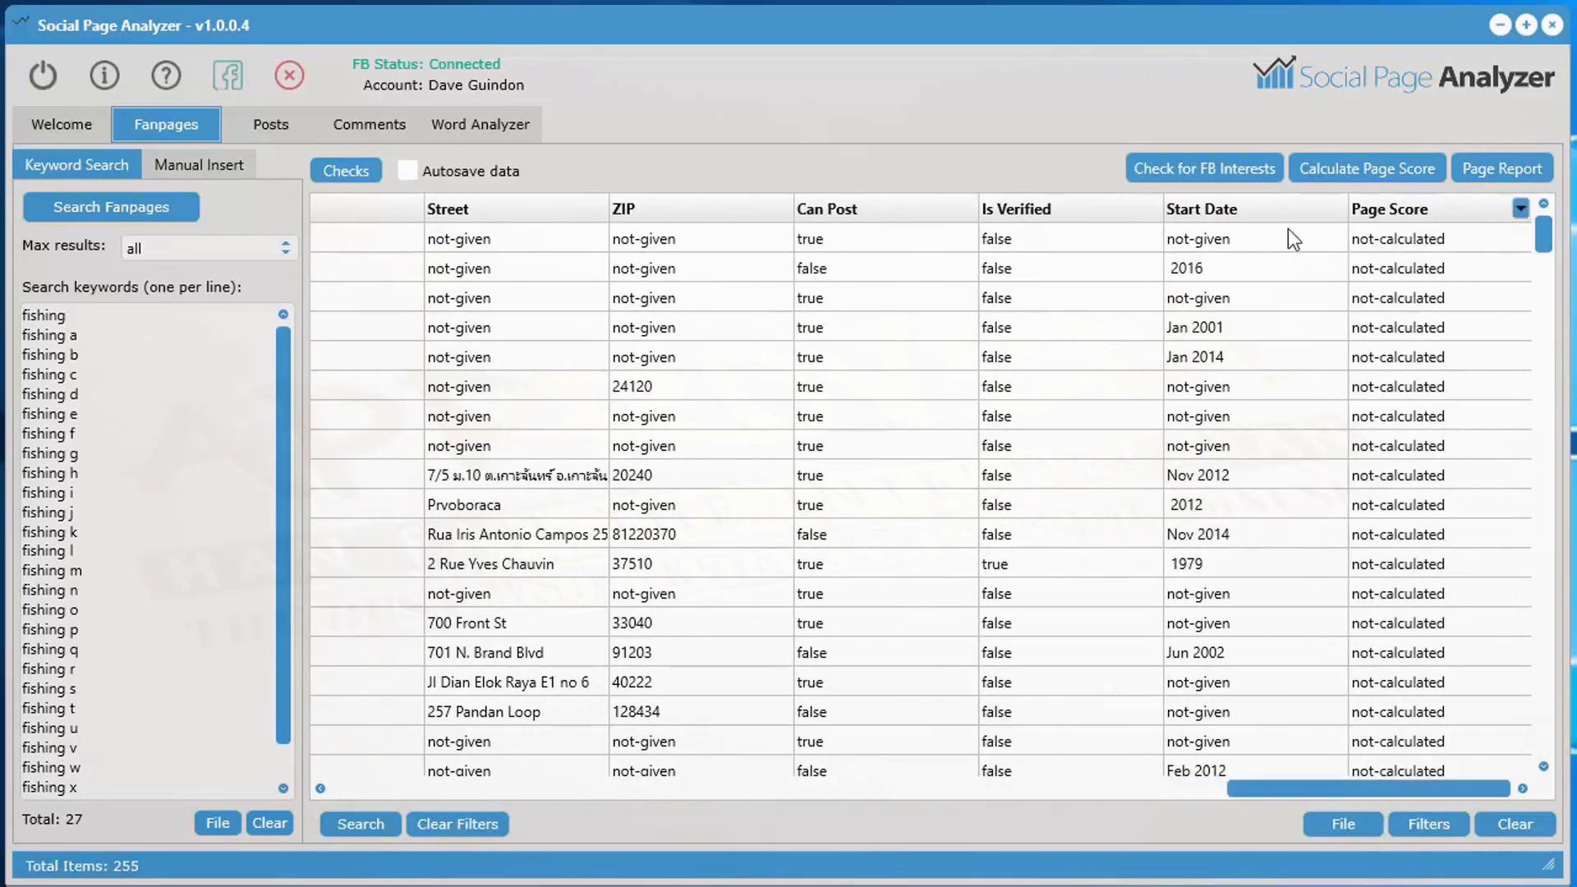
left_click(1364, 170)
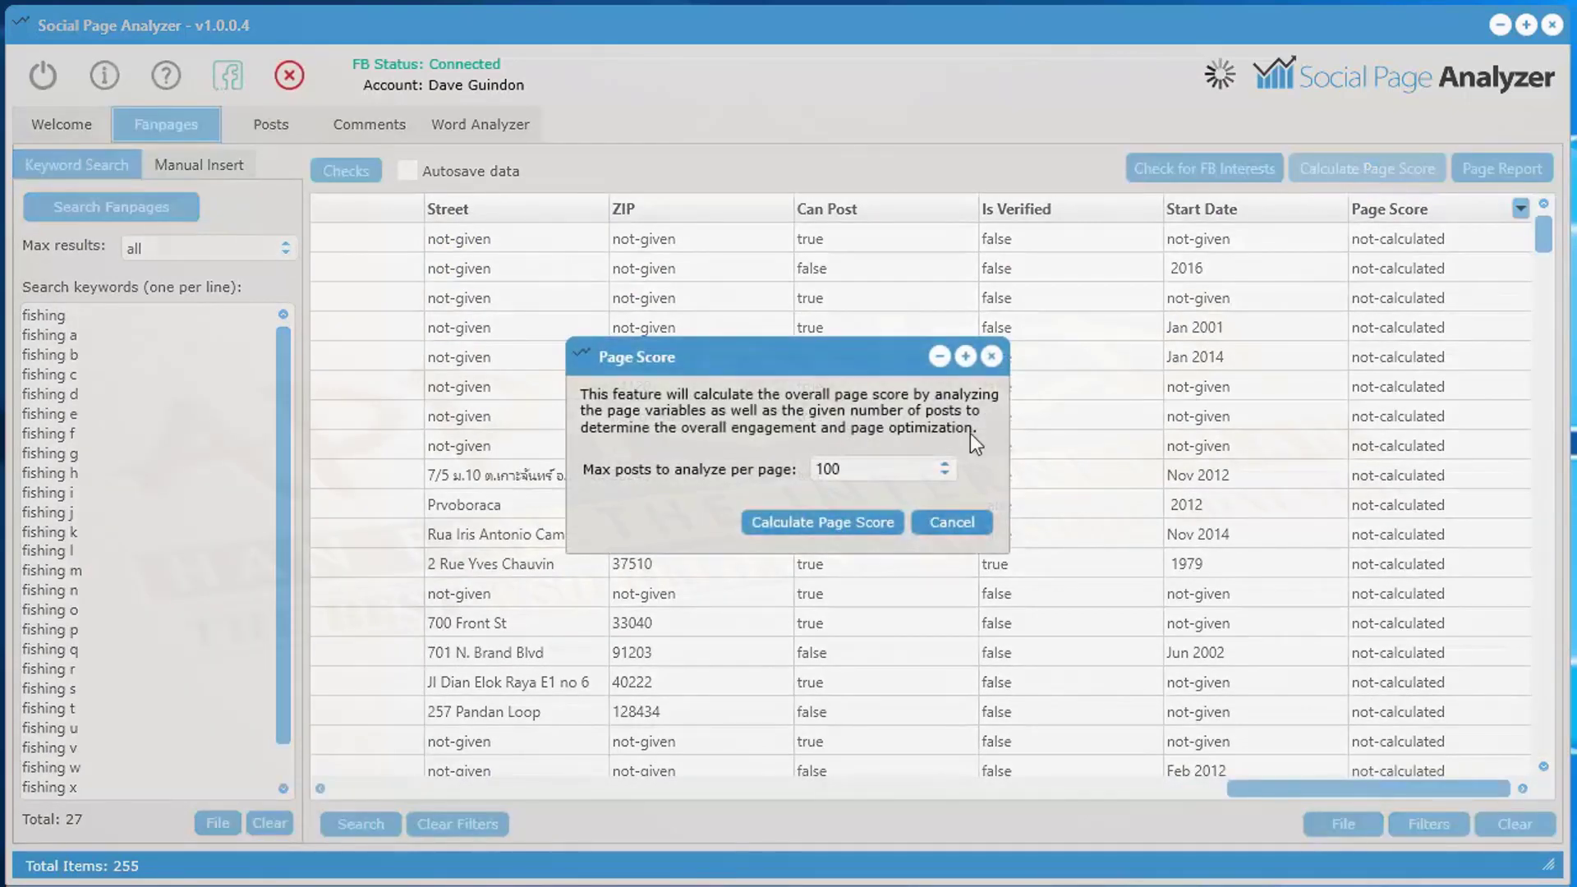
left_click(882, 471)
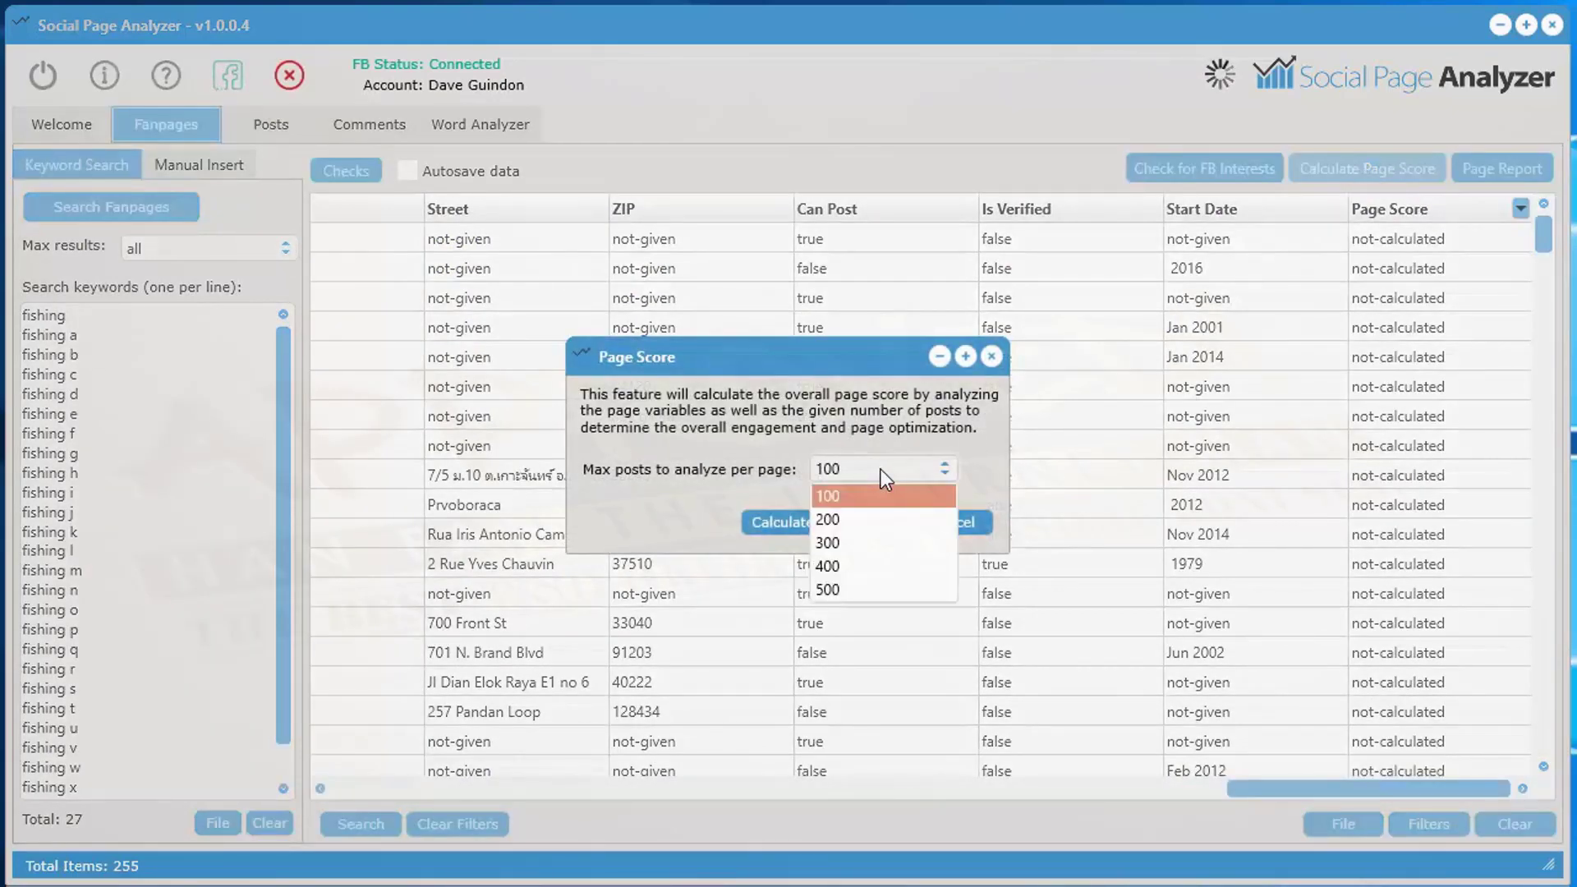
left_click(854, 539)
left_click(796, 521)
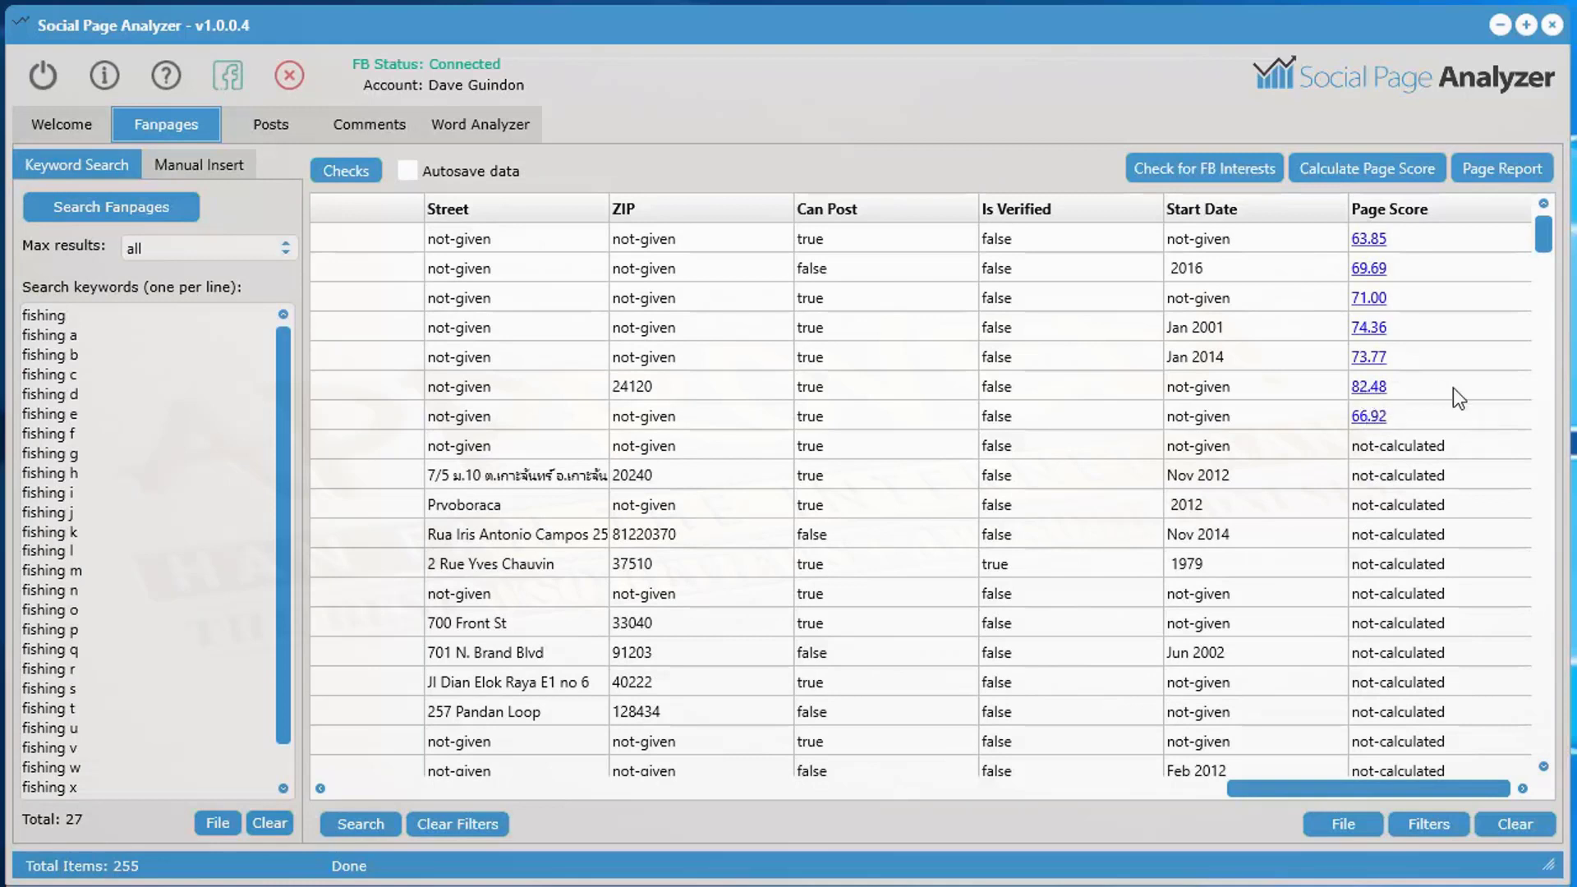
- Open the Page Score Report of the fanpage scored 82.48 and enlarge the report window for reading
left_click(1367, 392)
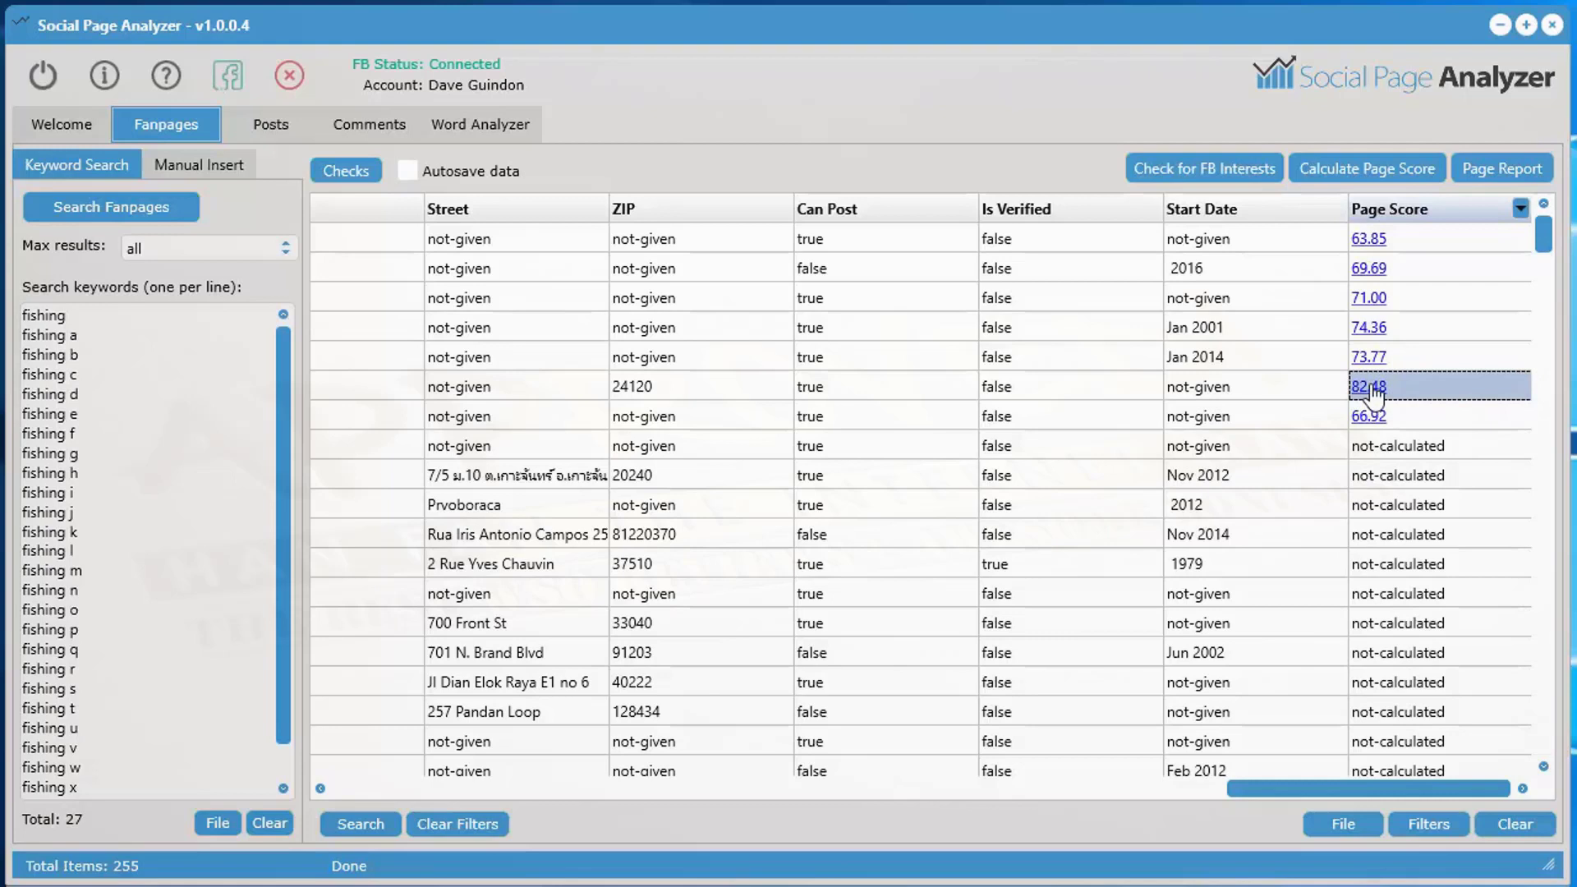
right_click(1238, 391)
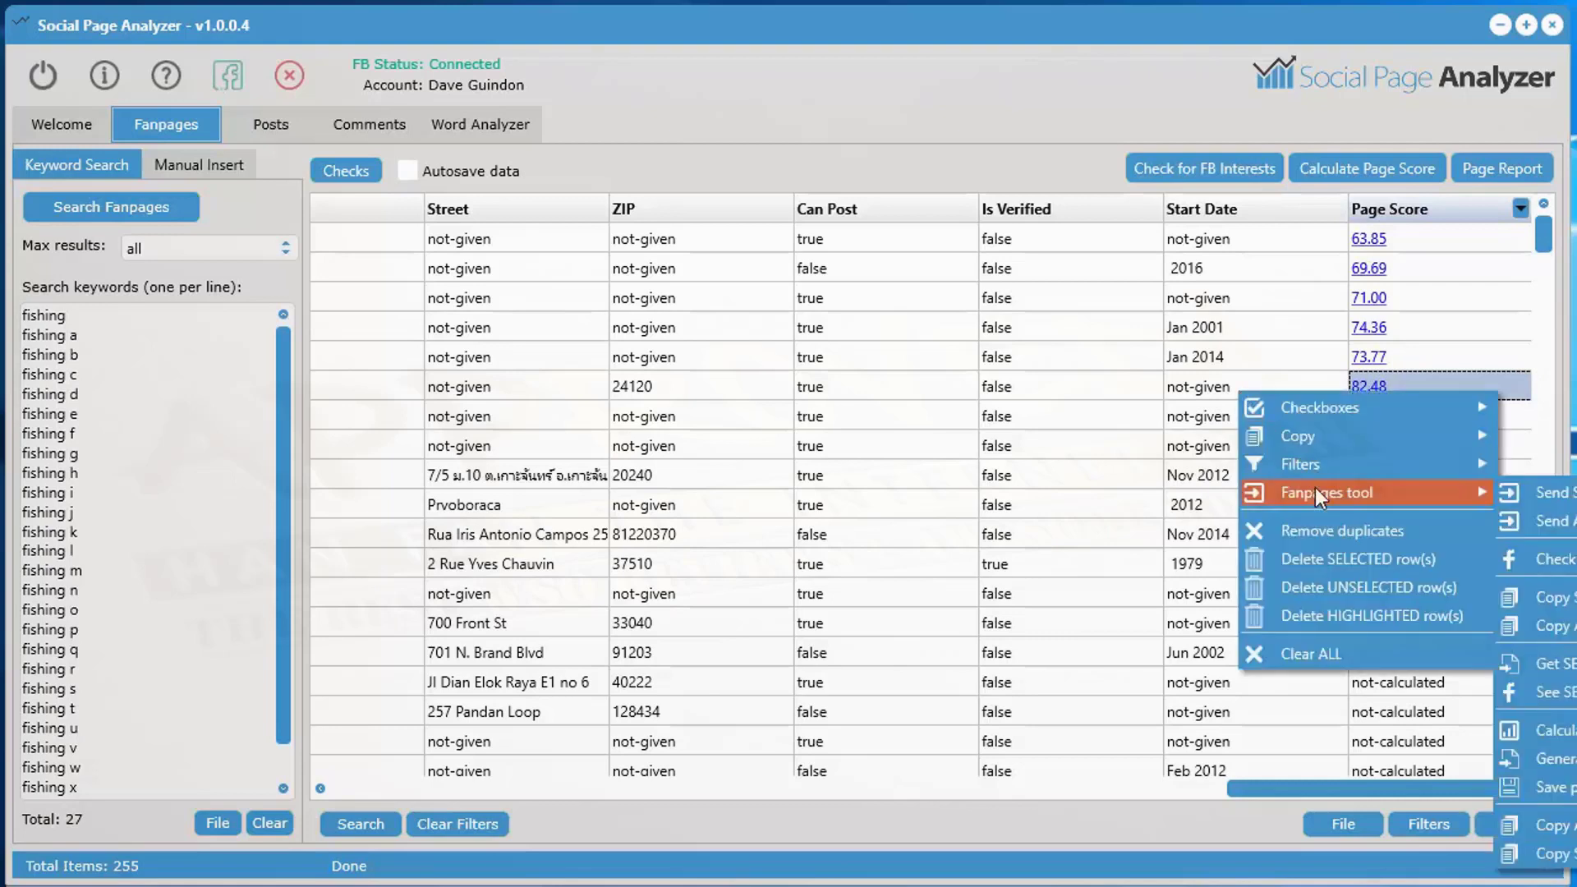
right_click(652, 362)
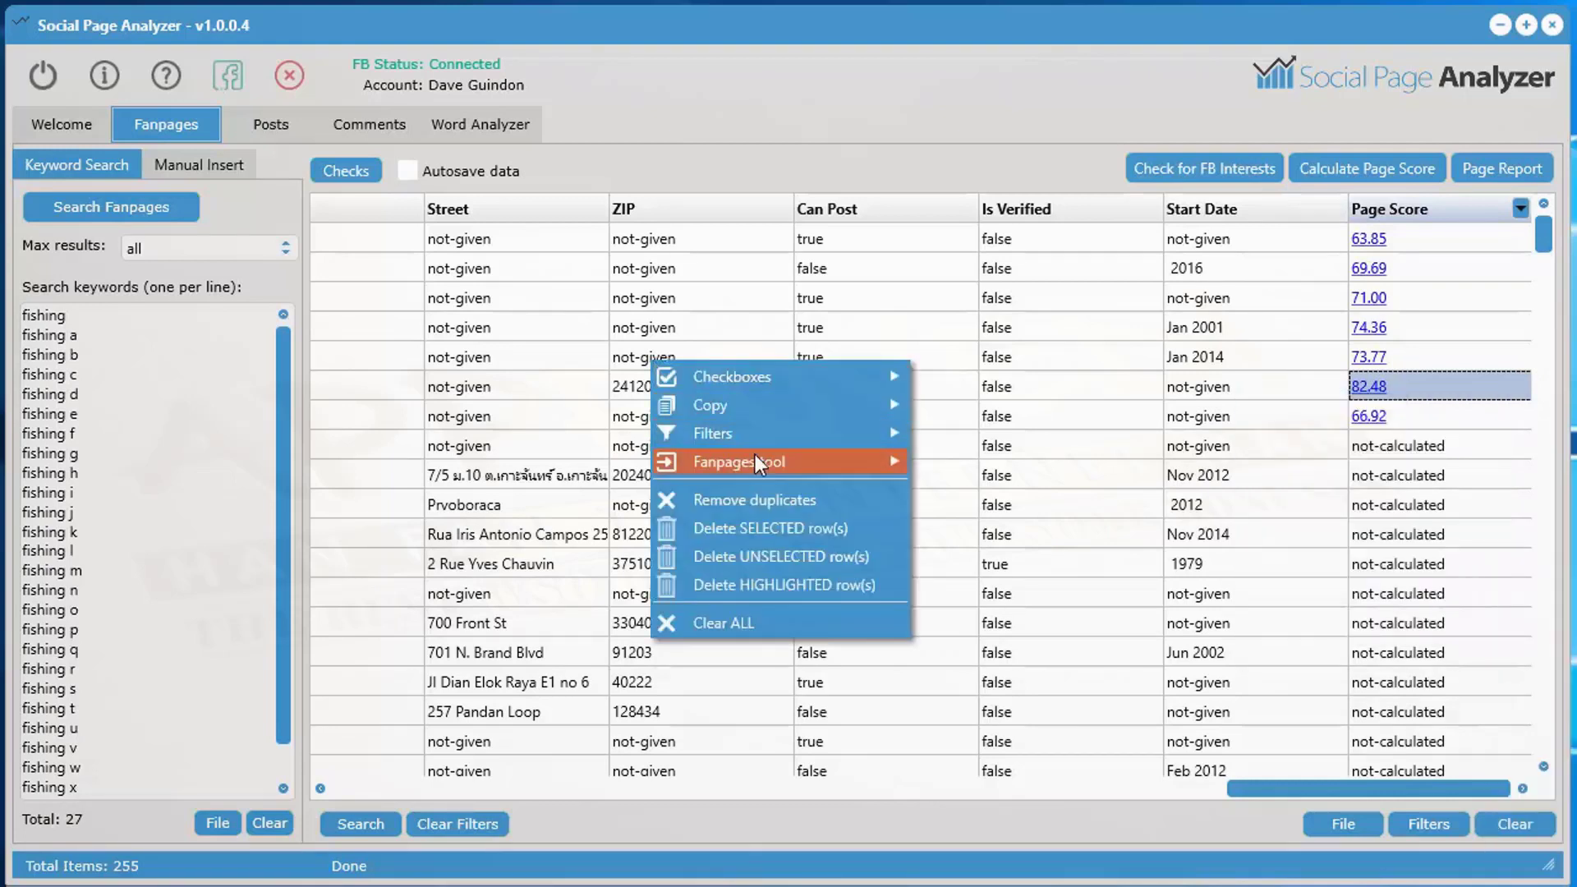
mouse_move(756, 456)
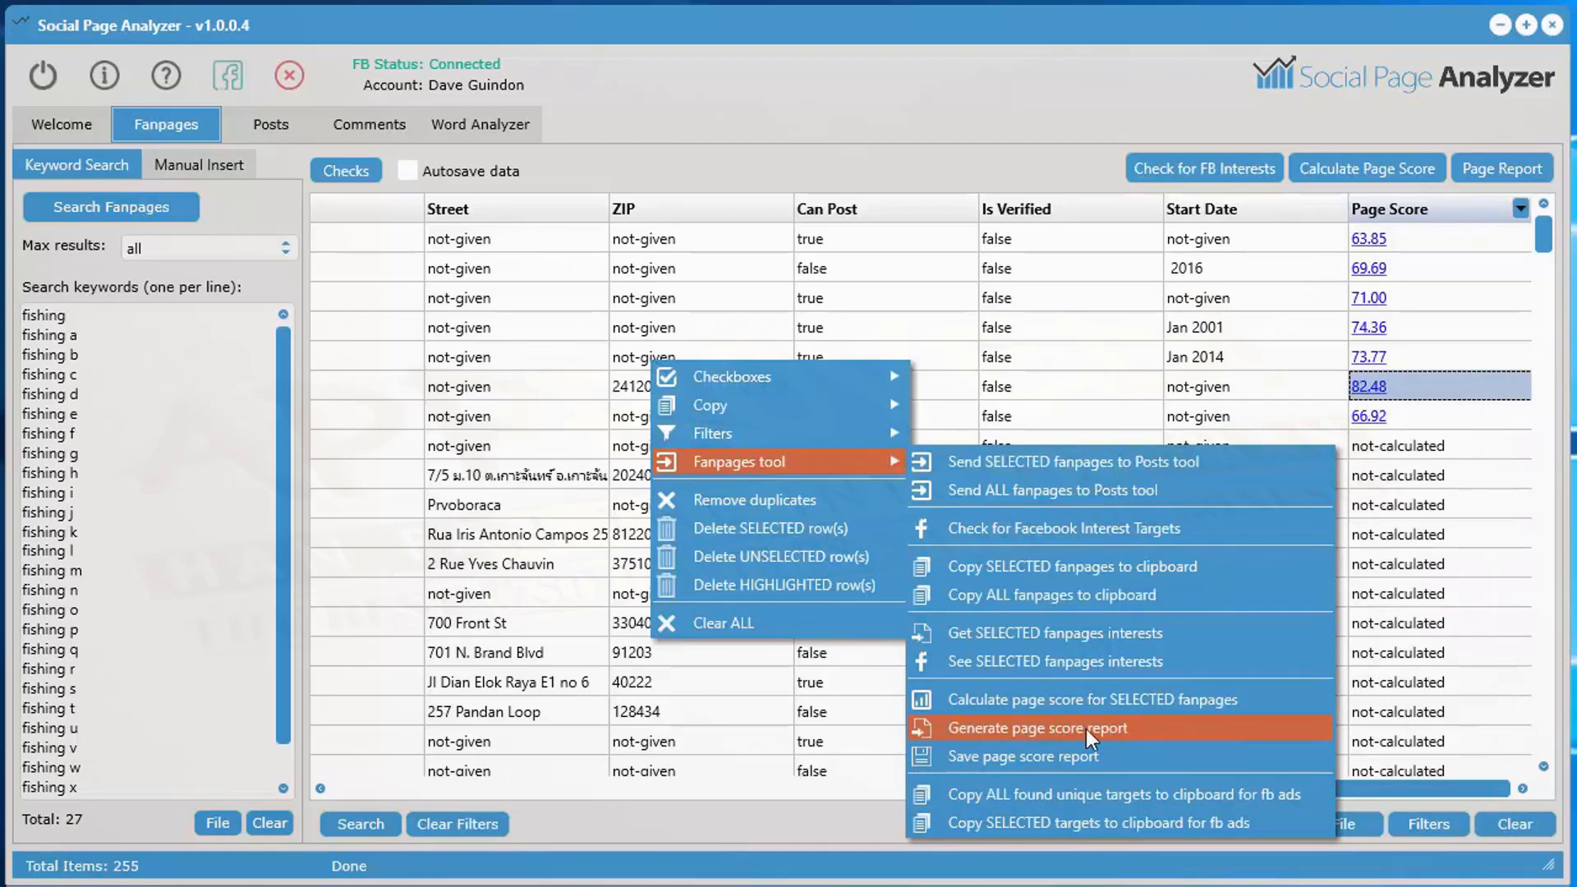
left_click(1391, 384)
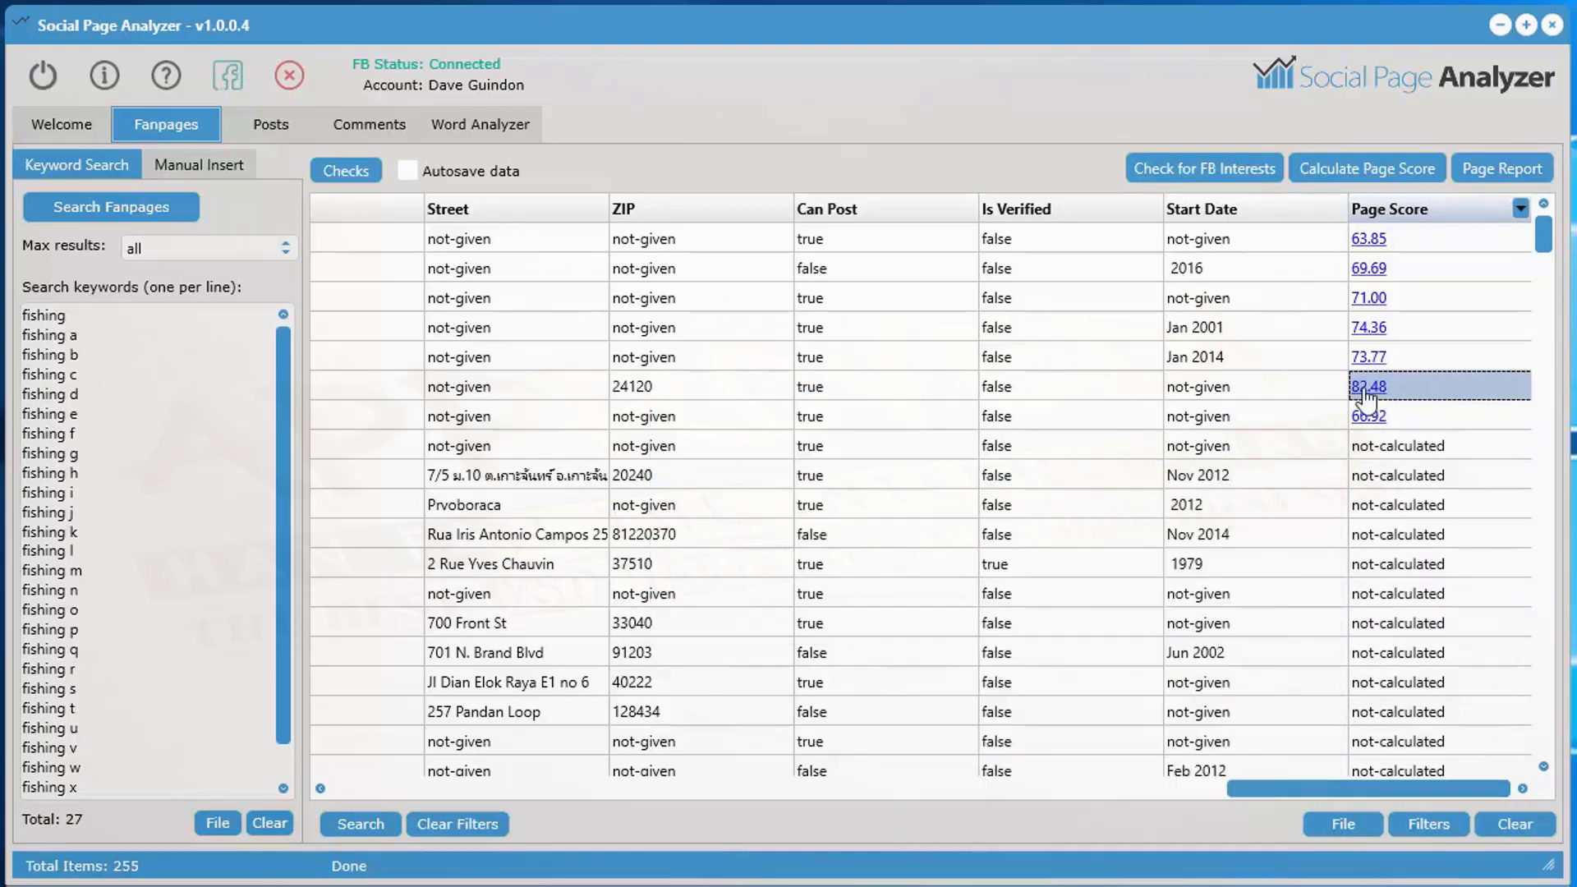
left_click(1366, 387)
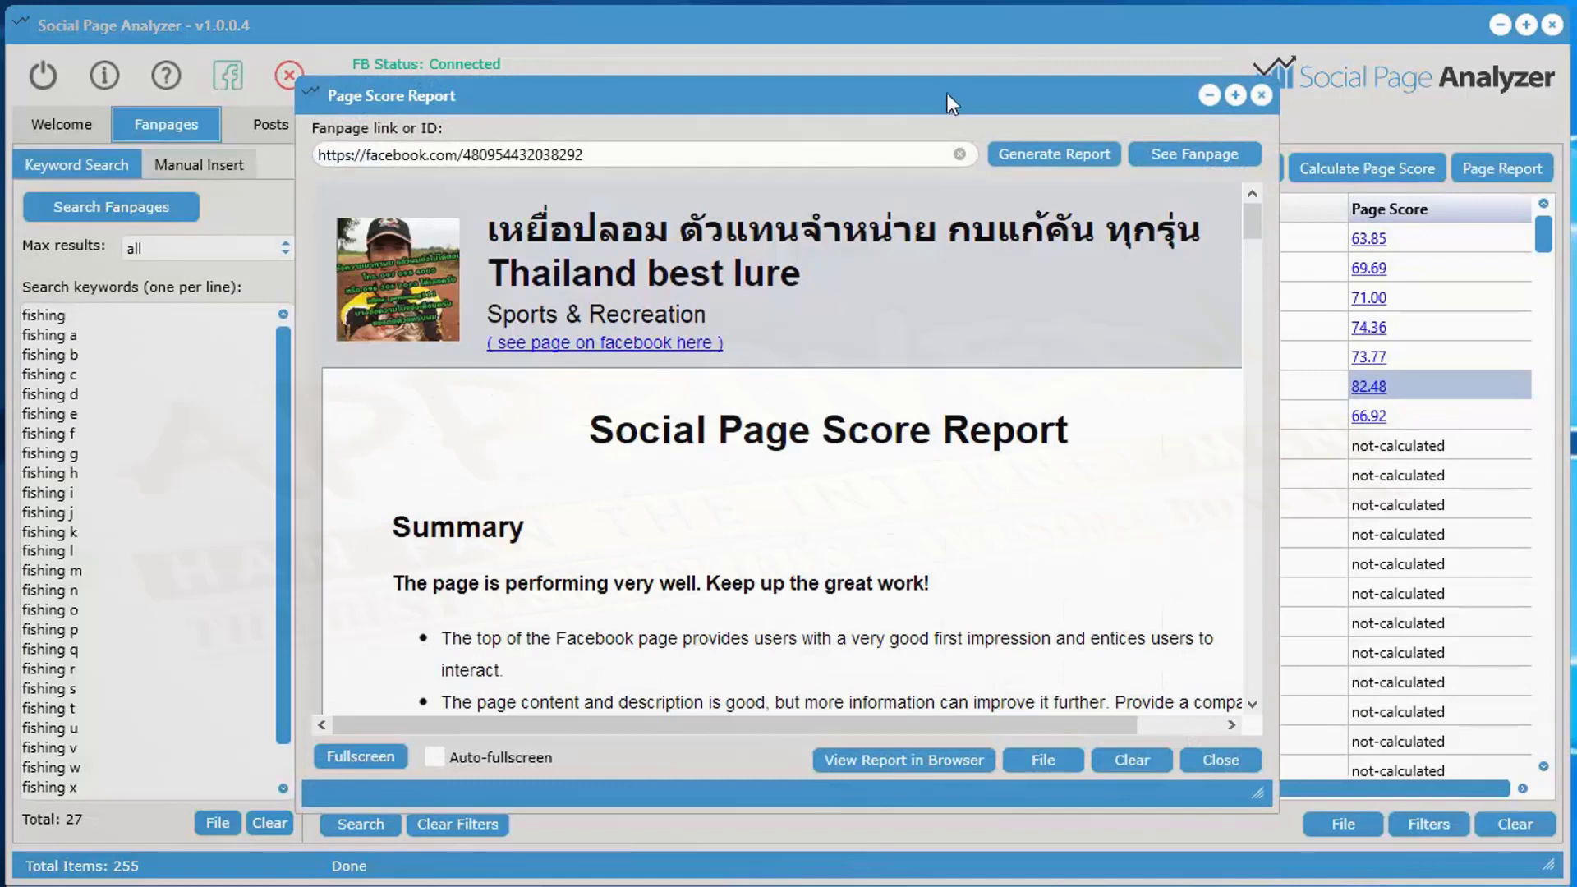
left_click_drag(948, 92, 694, 20)
left_click_drag(1007, 717, 1479, 850)
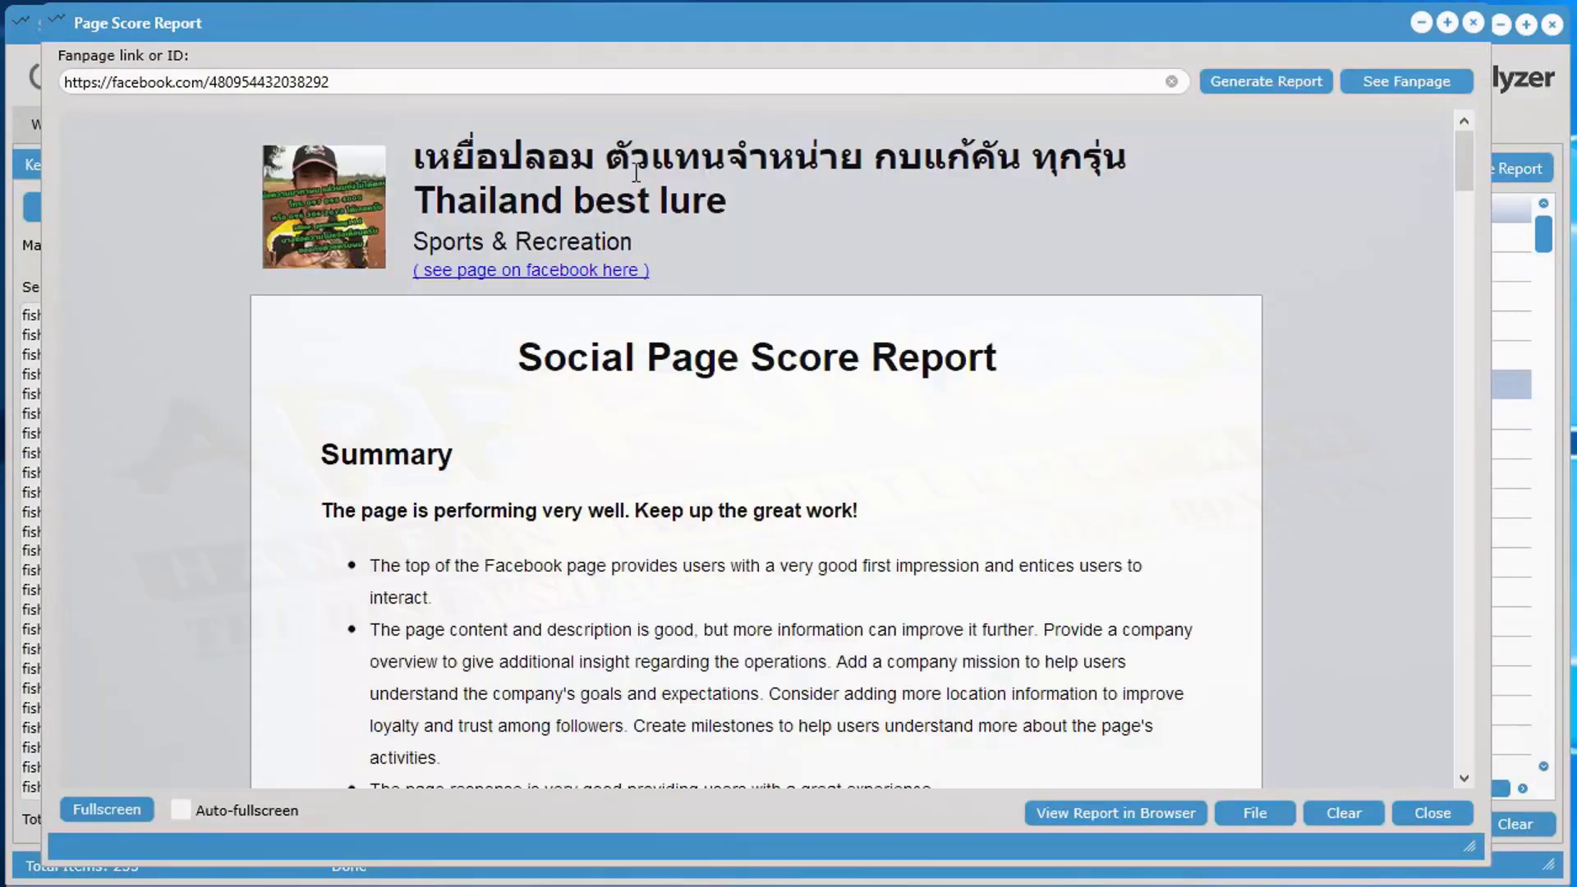
- Examine the report's Summary recommendations, the individual section scores and the Overall Page Score
left_click_drag(1467, 164, 1458, 235)
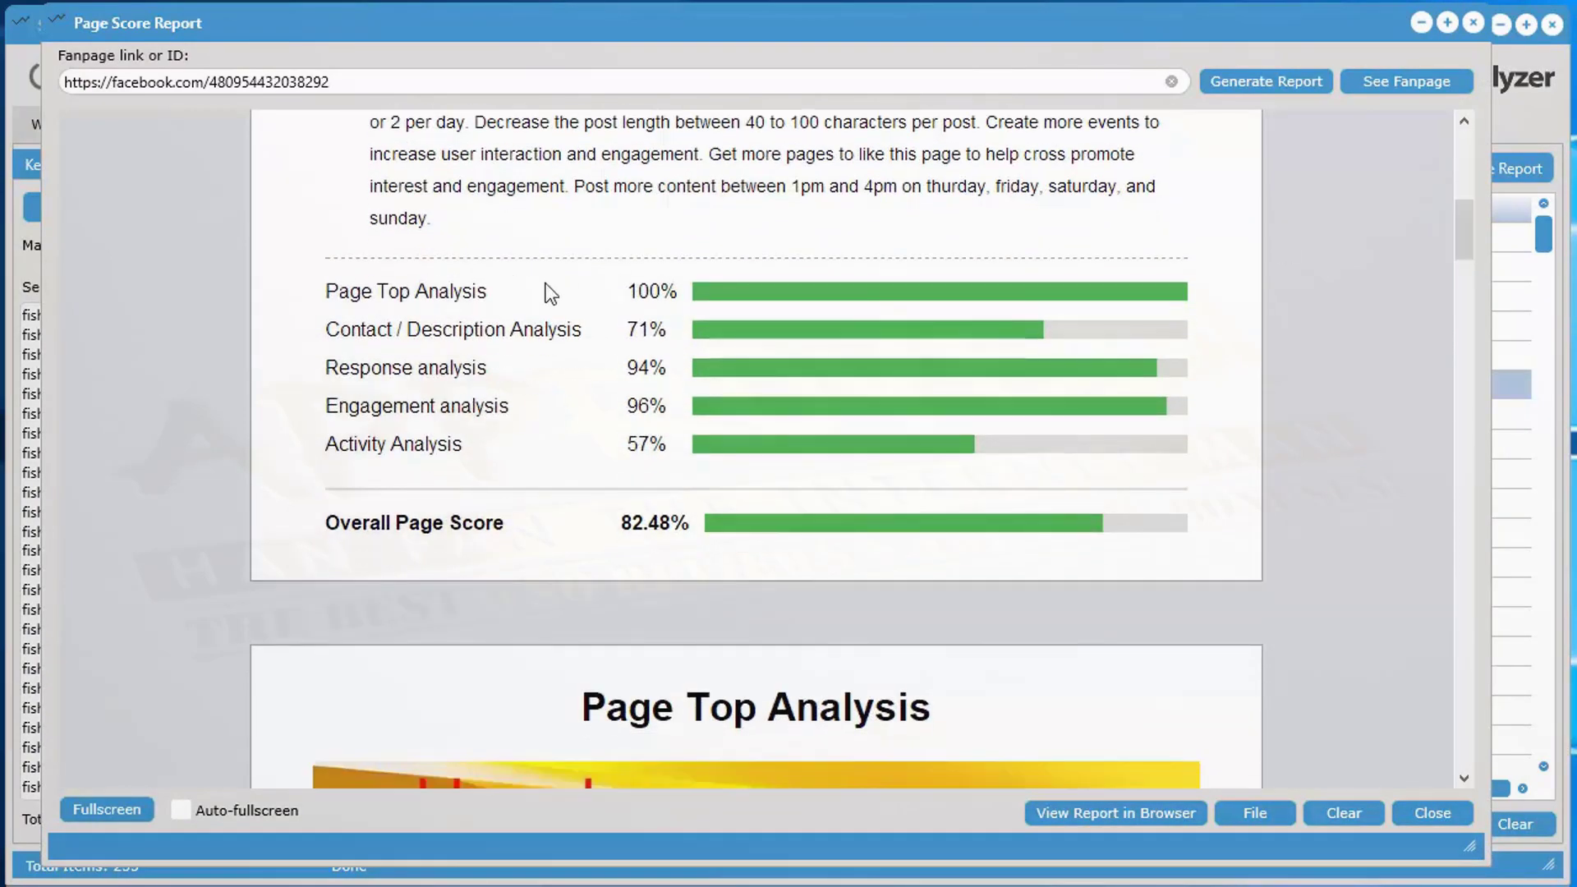
scroll(593, 460, "up", 3)
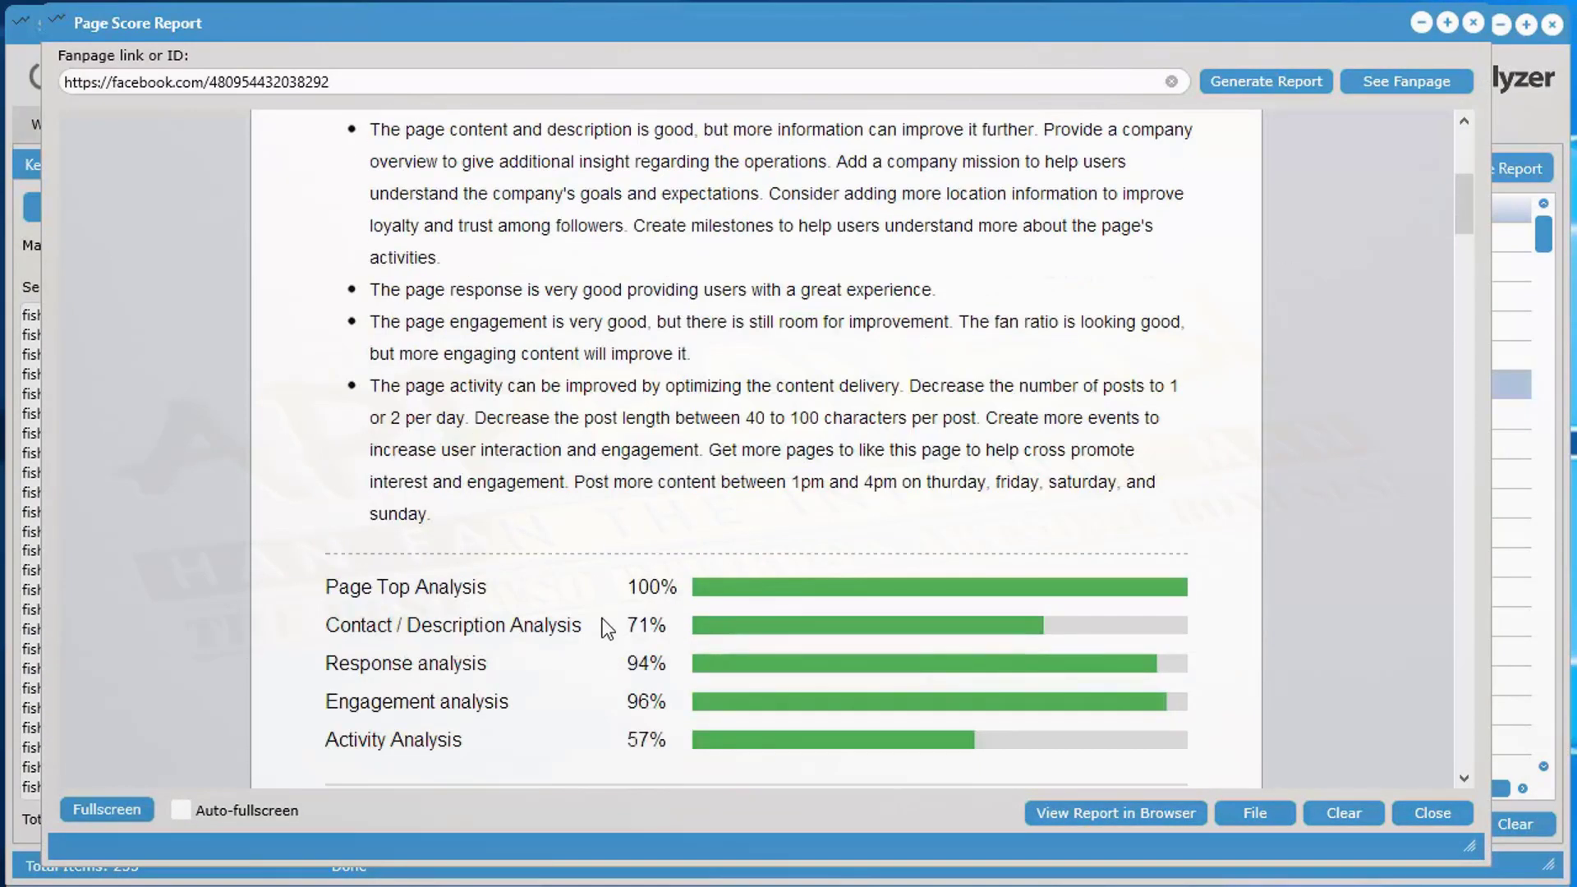
scroll(566, 629, "down", 2)
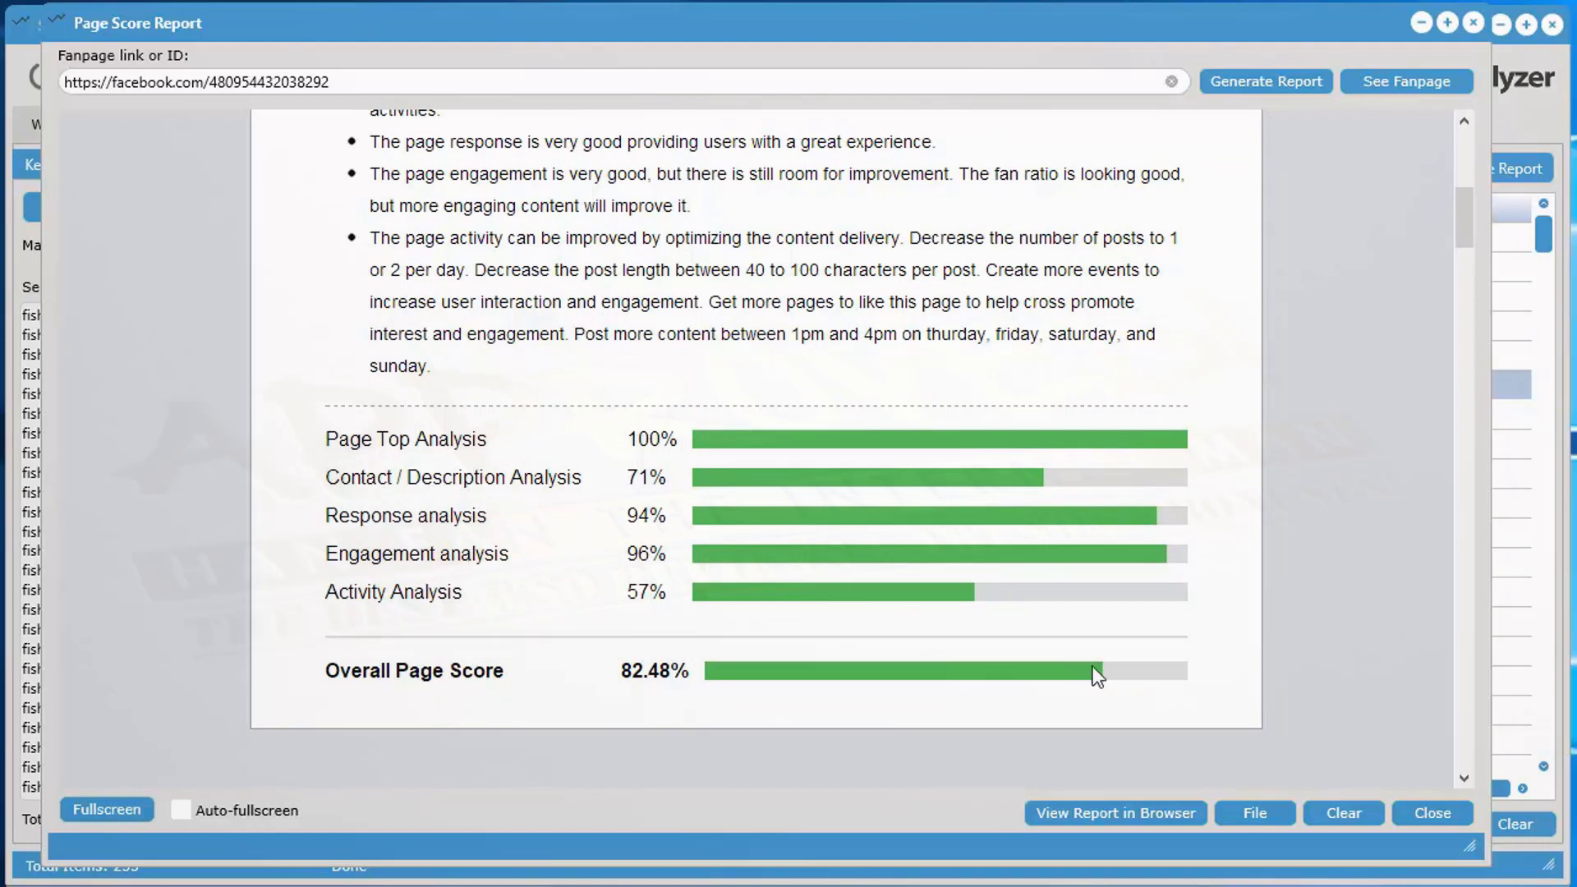
scroll(895, 521, "up", 10)
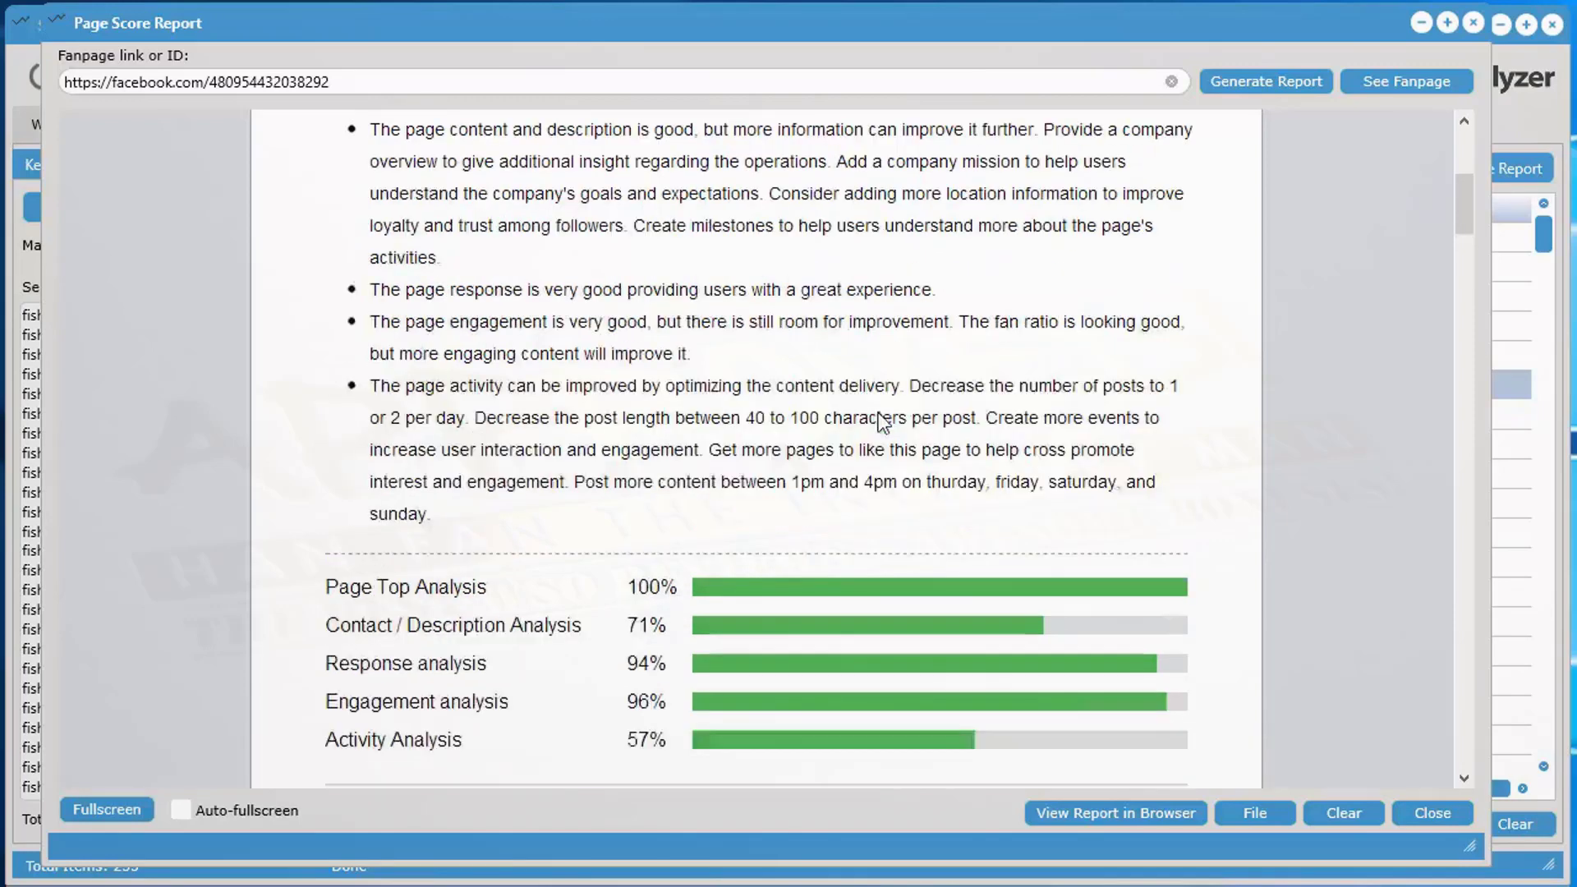
left_click_drag(558, 713, 364, 435)
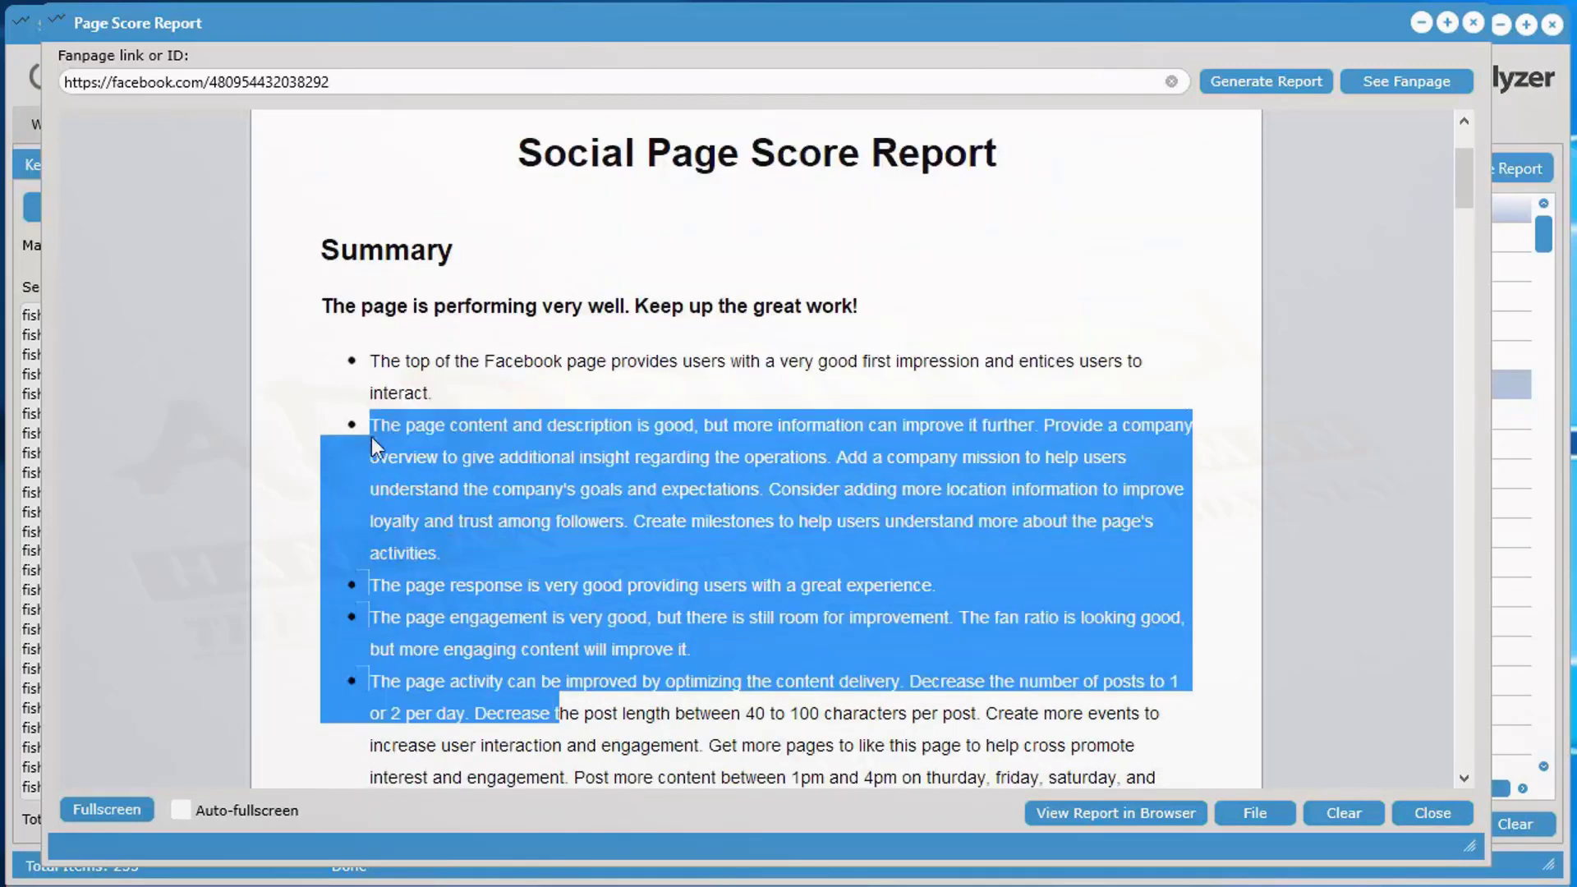
left_click(529, 391)
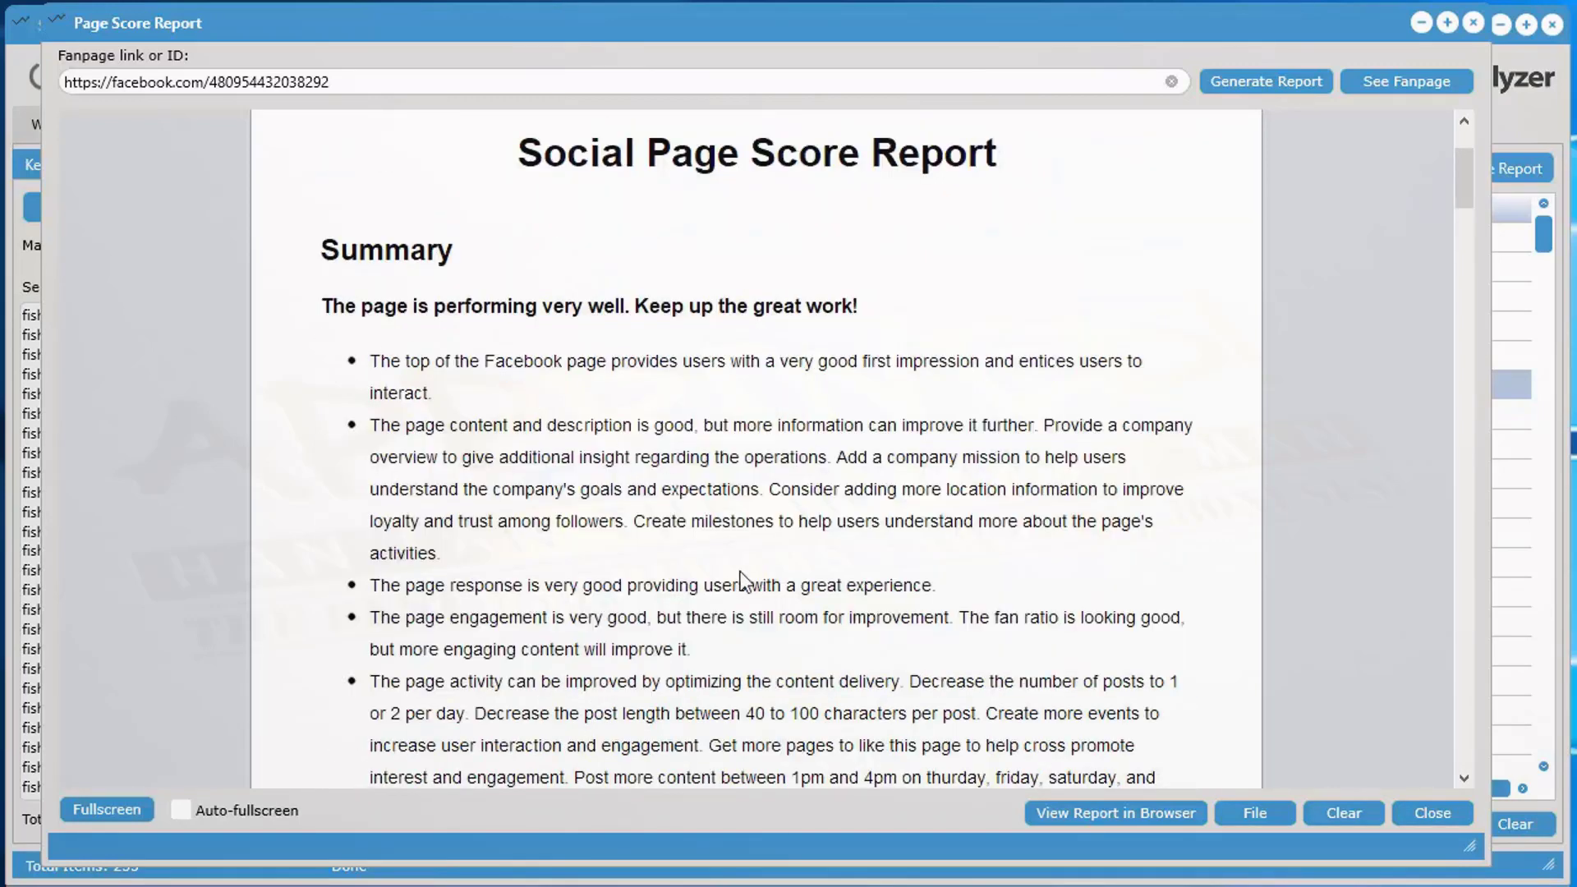
- Read through the report's detailed sections from Page Top Analysis to Engagement Analysis, including the fan engagement ratio and ratings figures
scroll(740, 583, "down", 5)
scroll(741, 570, "down", 12)
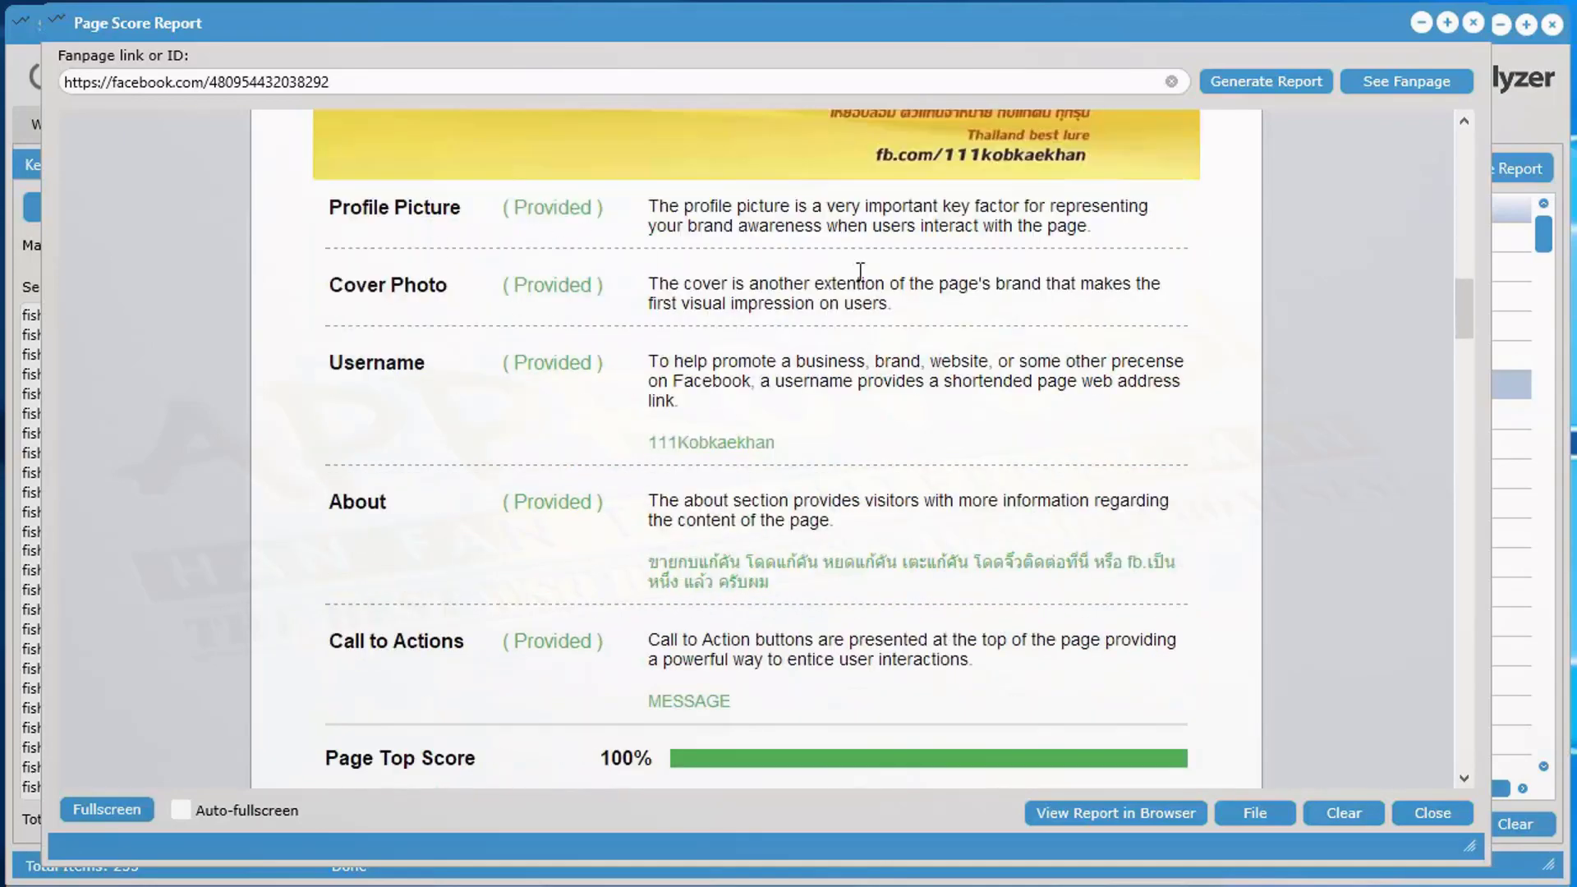
mouse_move(1467, 288)
left_mouse_down()
mouse_move(1462, 273)
mouse_move(1470, 309)
left_mouse_up()
scroll(453, 505, "down", 15)
scroll(453, 503, "down", 15)
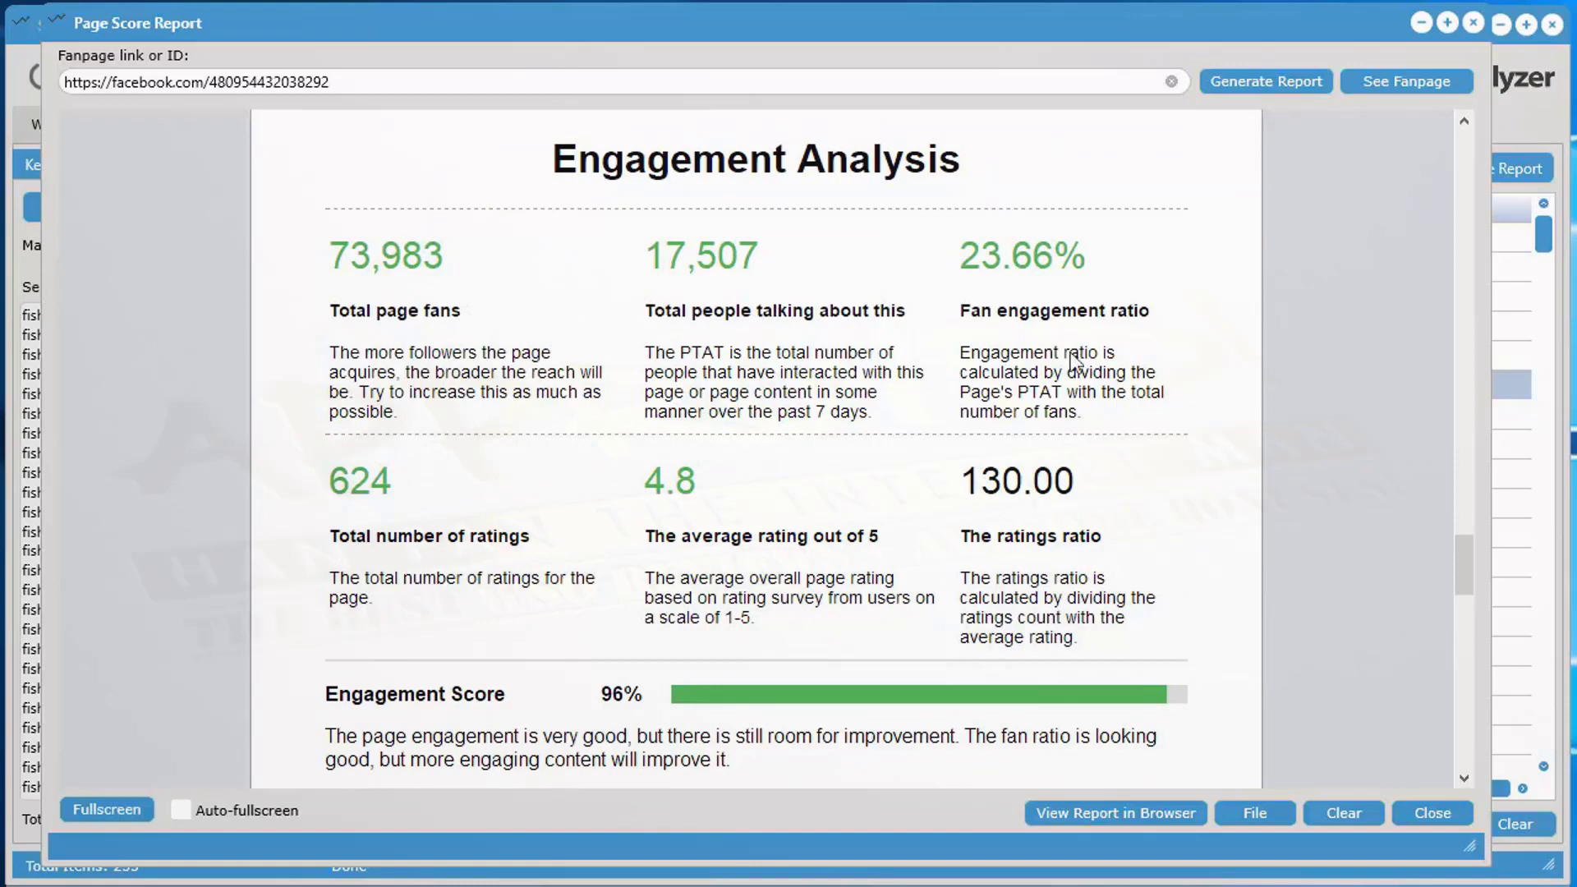
scroll(1068, 378, "down", 3)
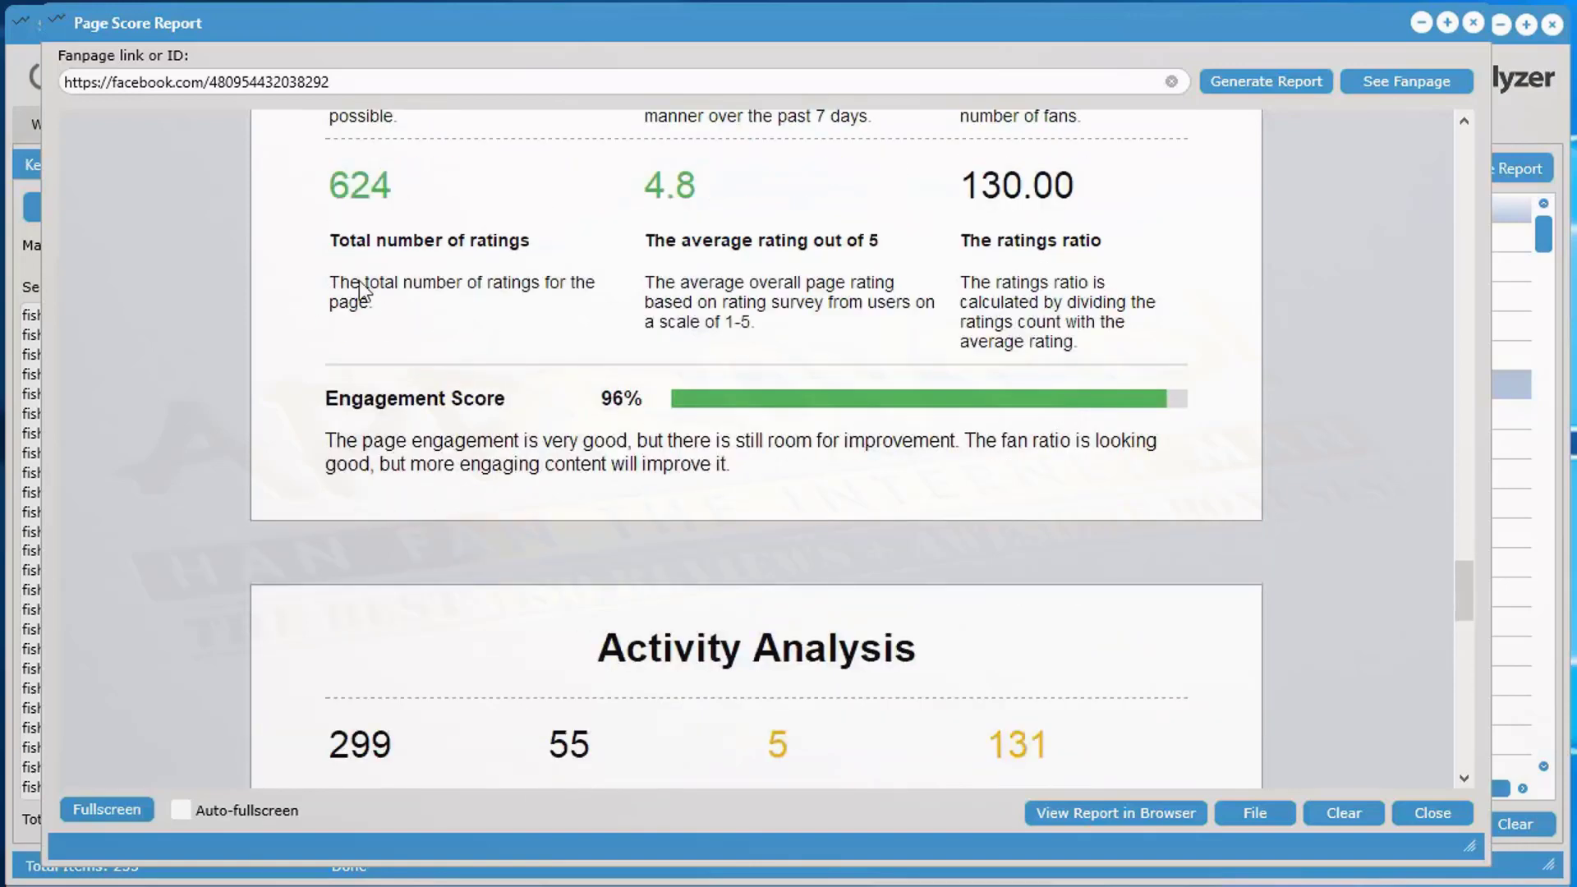
scroll(1068, 329, "down", 3)
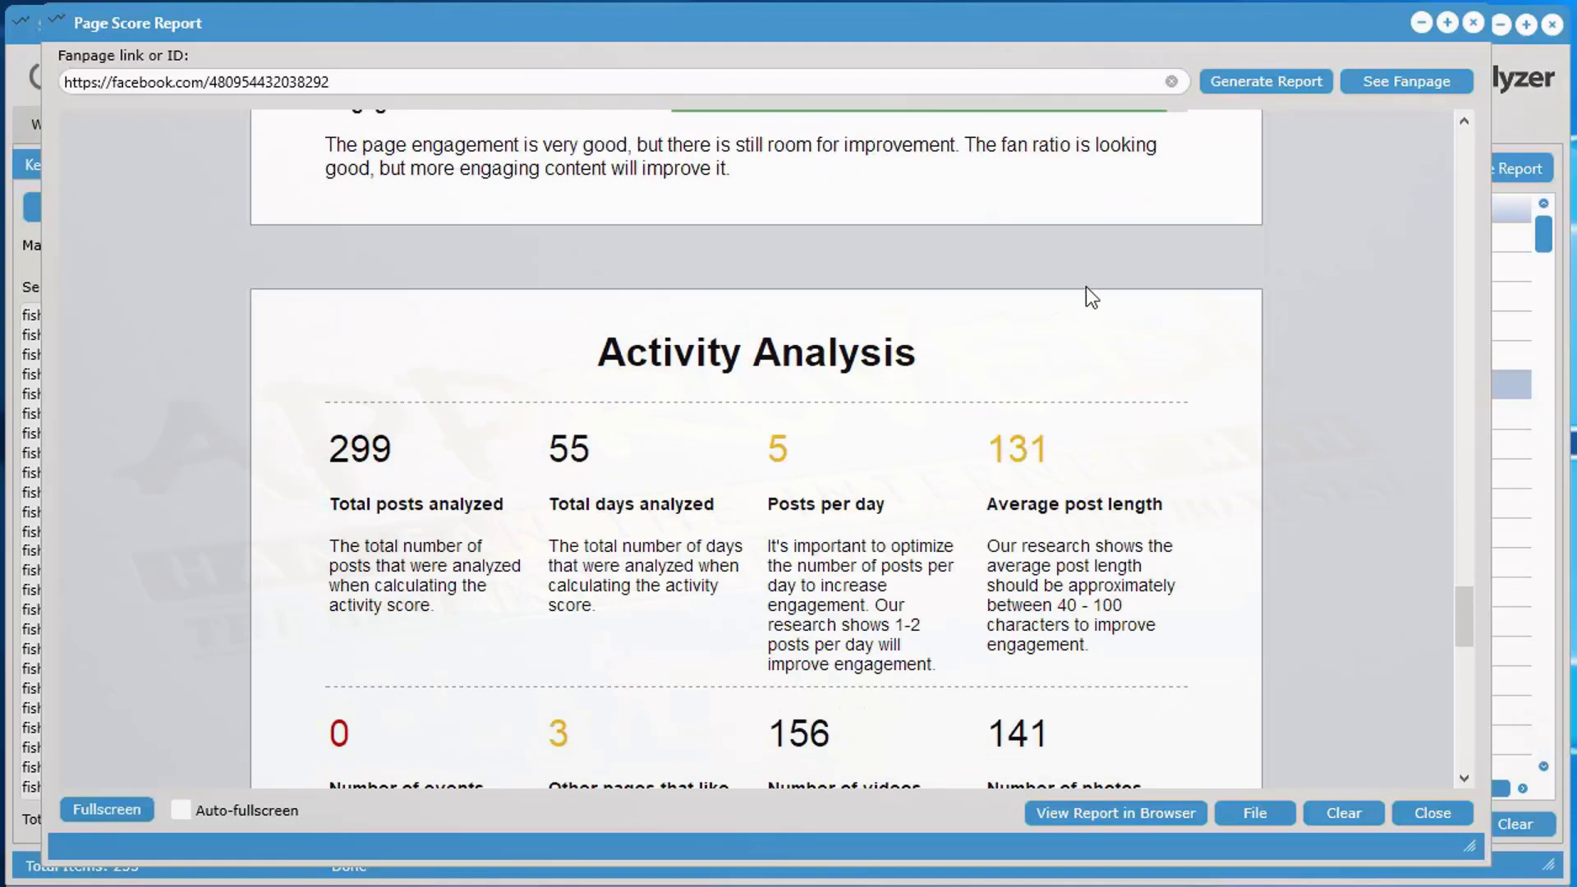
- Review the Activity Analysis figures for posts and days analyzed, posting frequency, post length, events, page likes and content types
scroll(1068, 295, "down", 3)
scroll(806, 354, "up", 2)
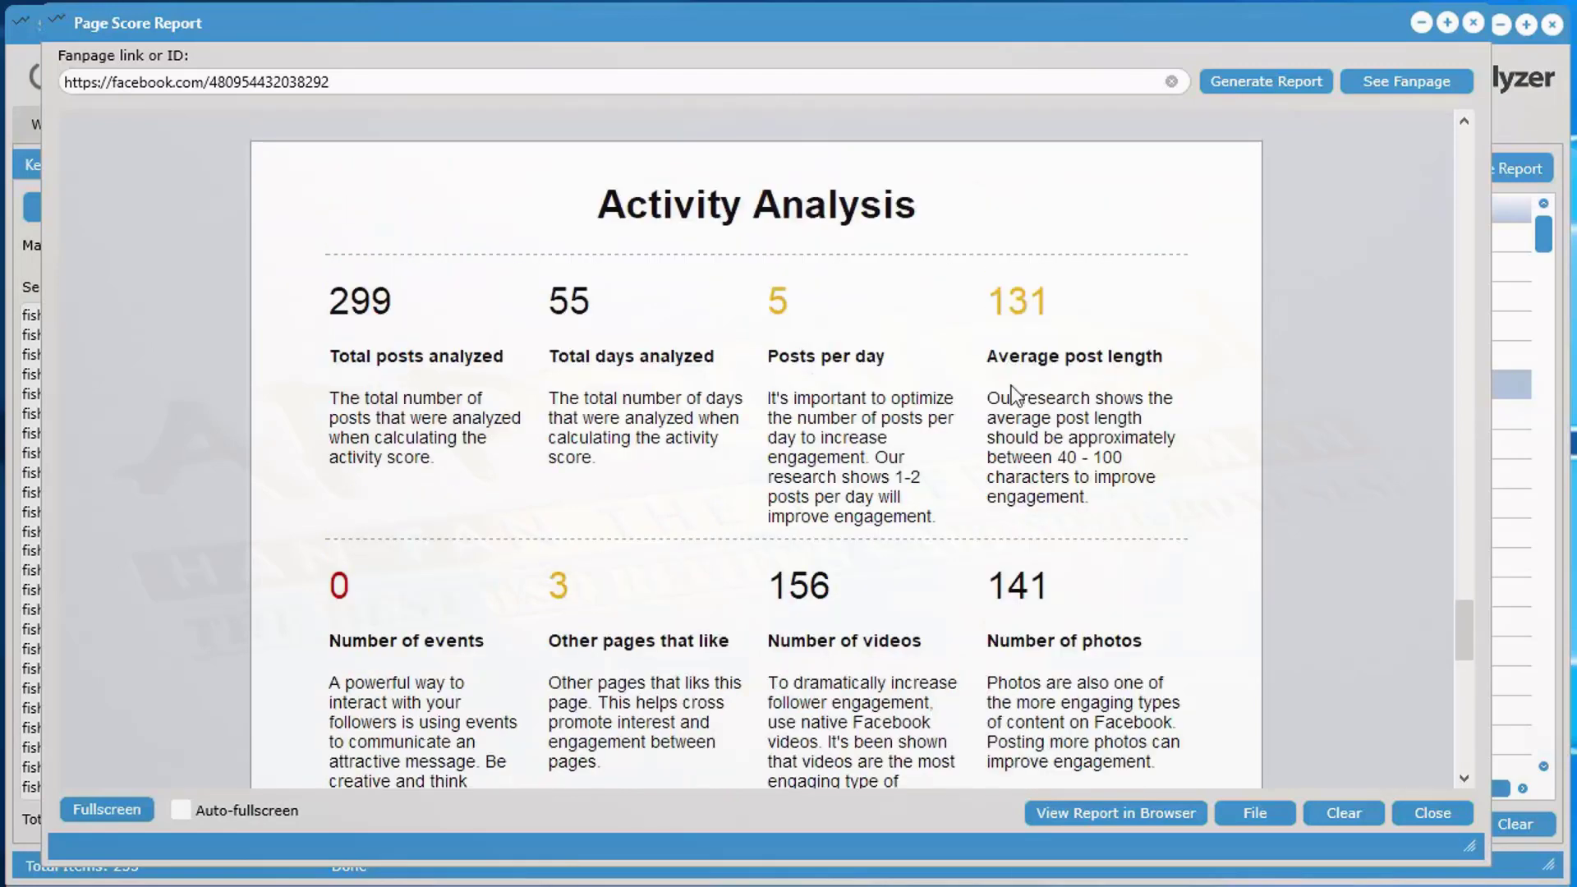
left_click_drag(397, 307, 333, 301)
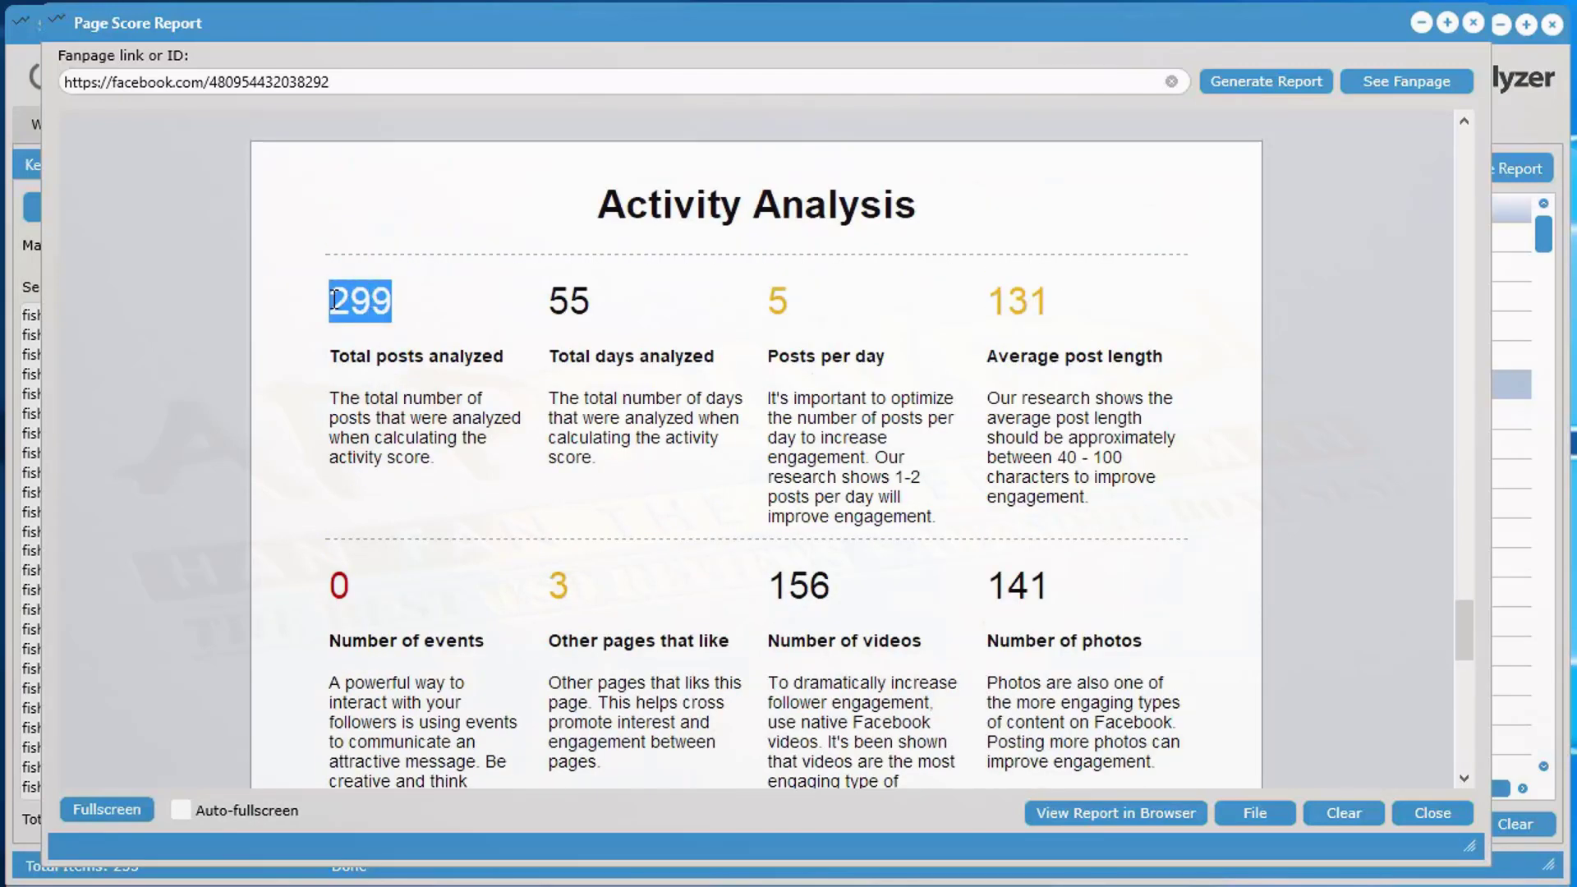
left_click_drag(589, 299, 547, 300)
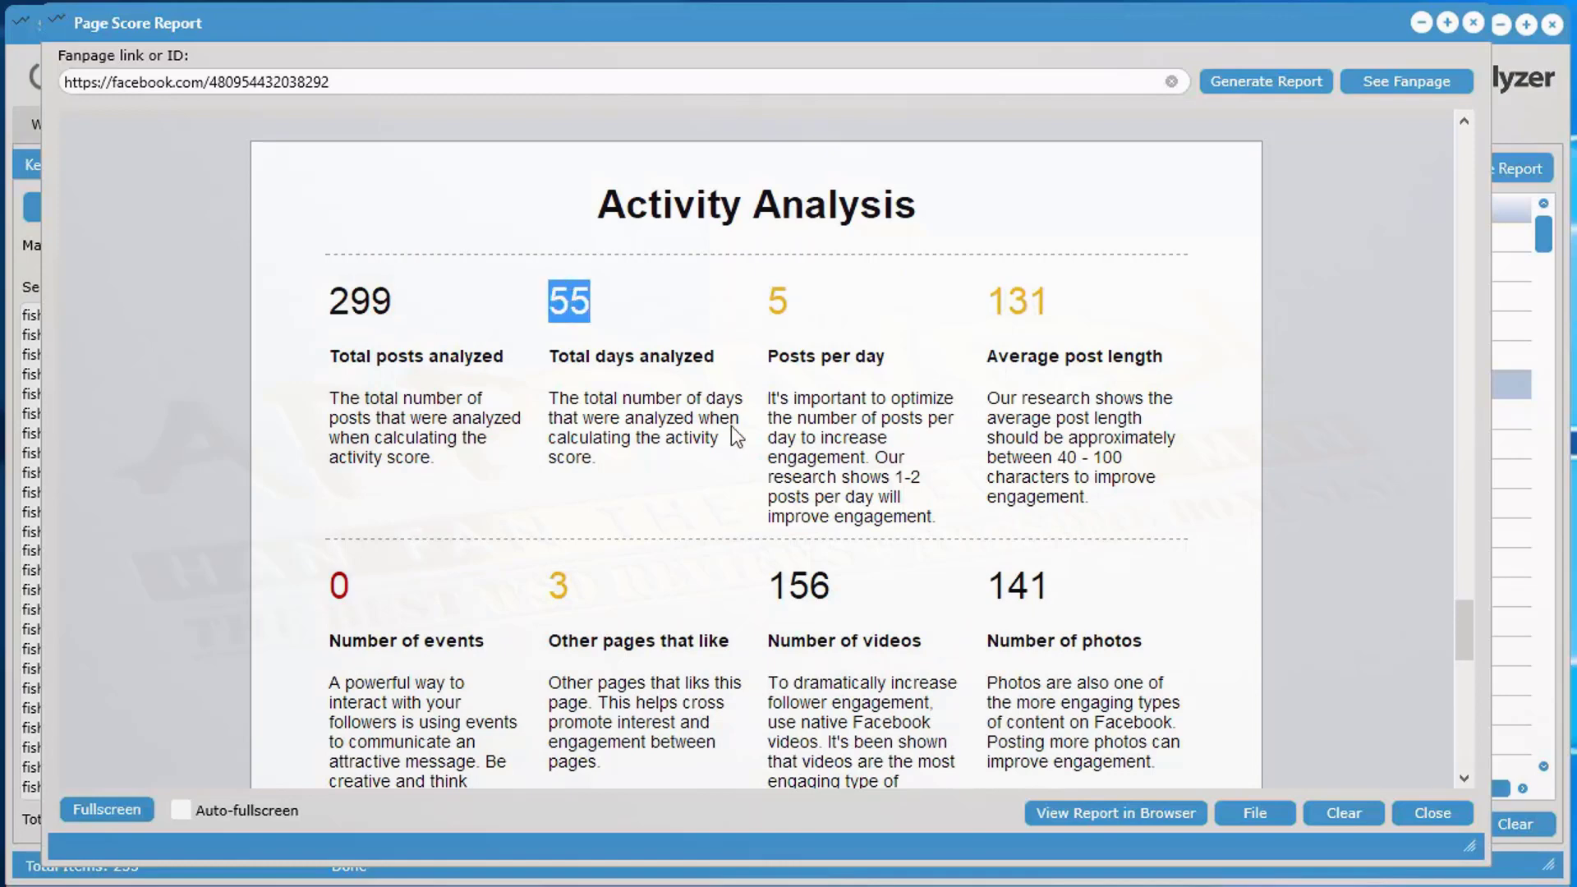
left_click(736, 435)
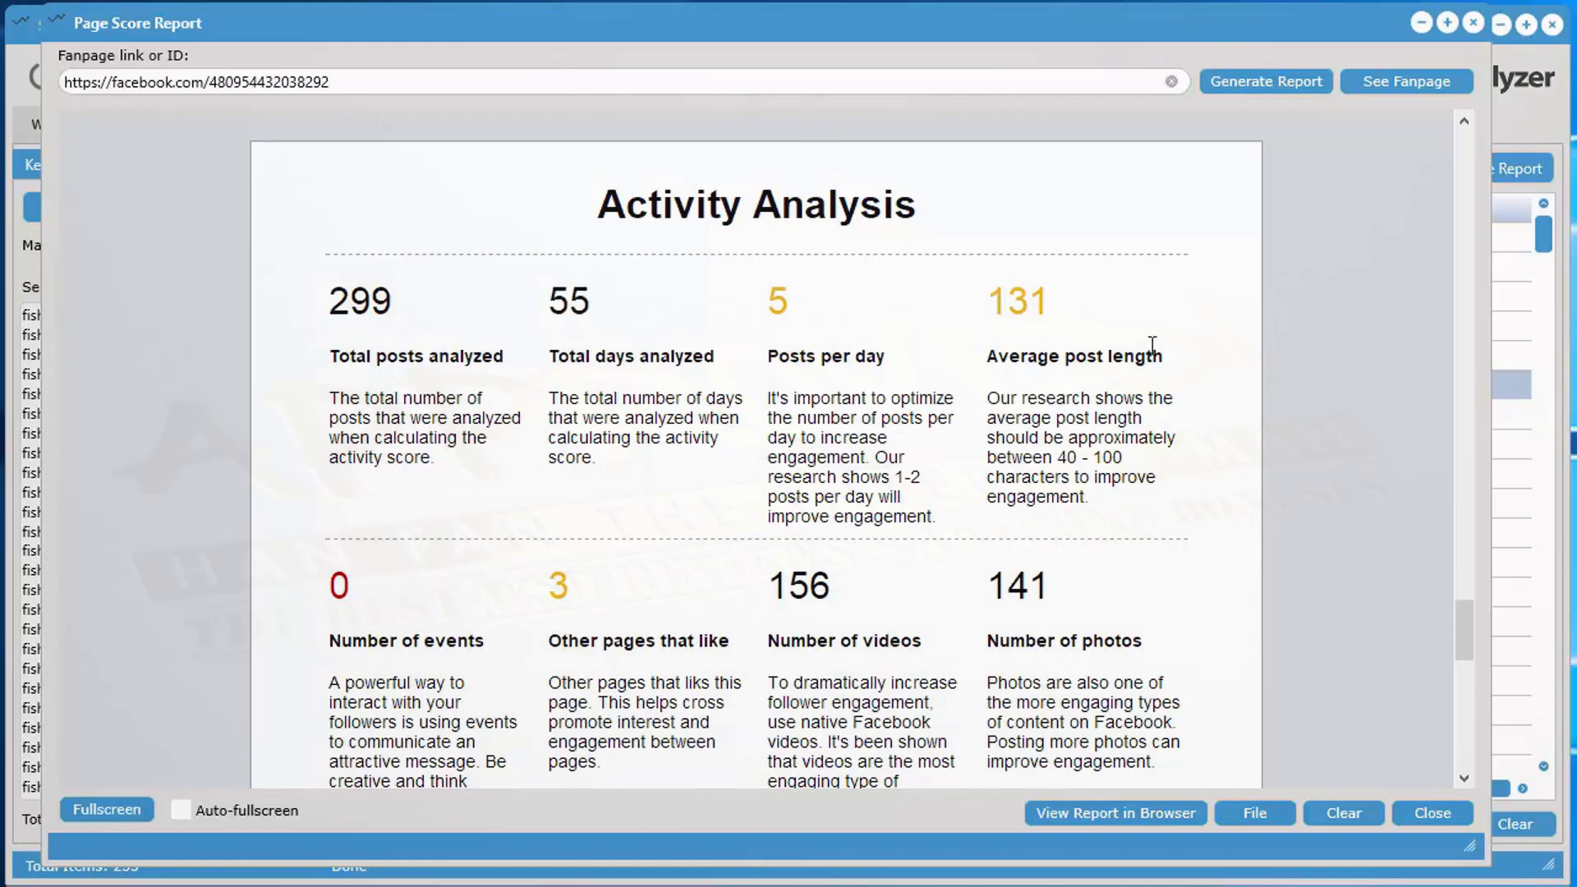
scroll(1189, 483, "down", 3)
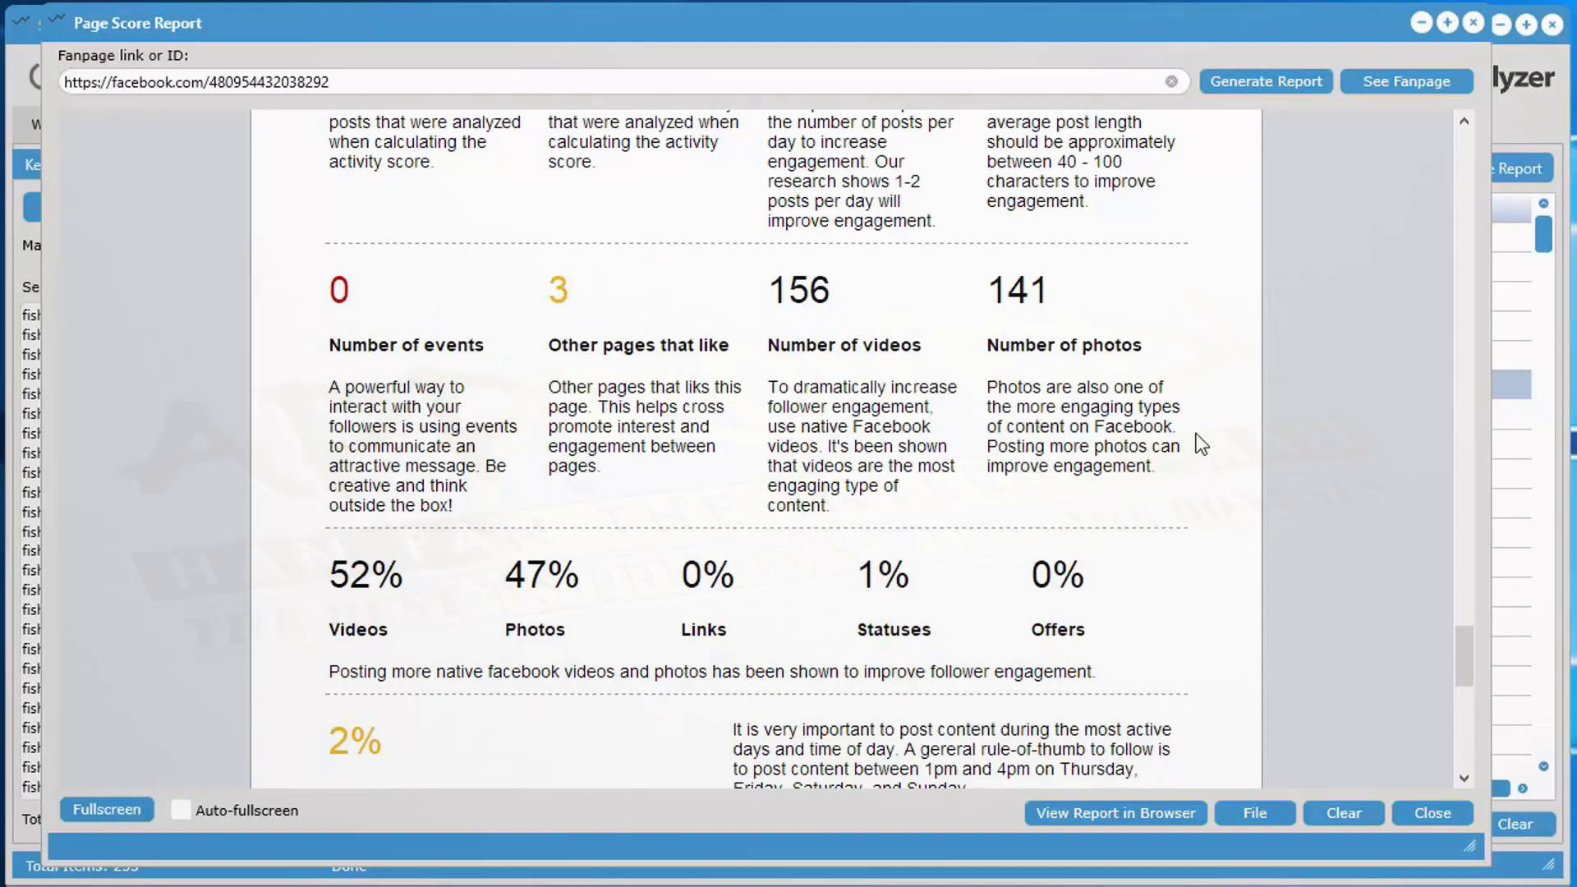
scroll(1196, 431, "down", 5)
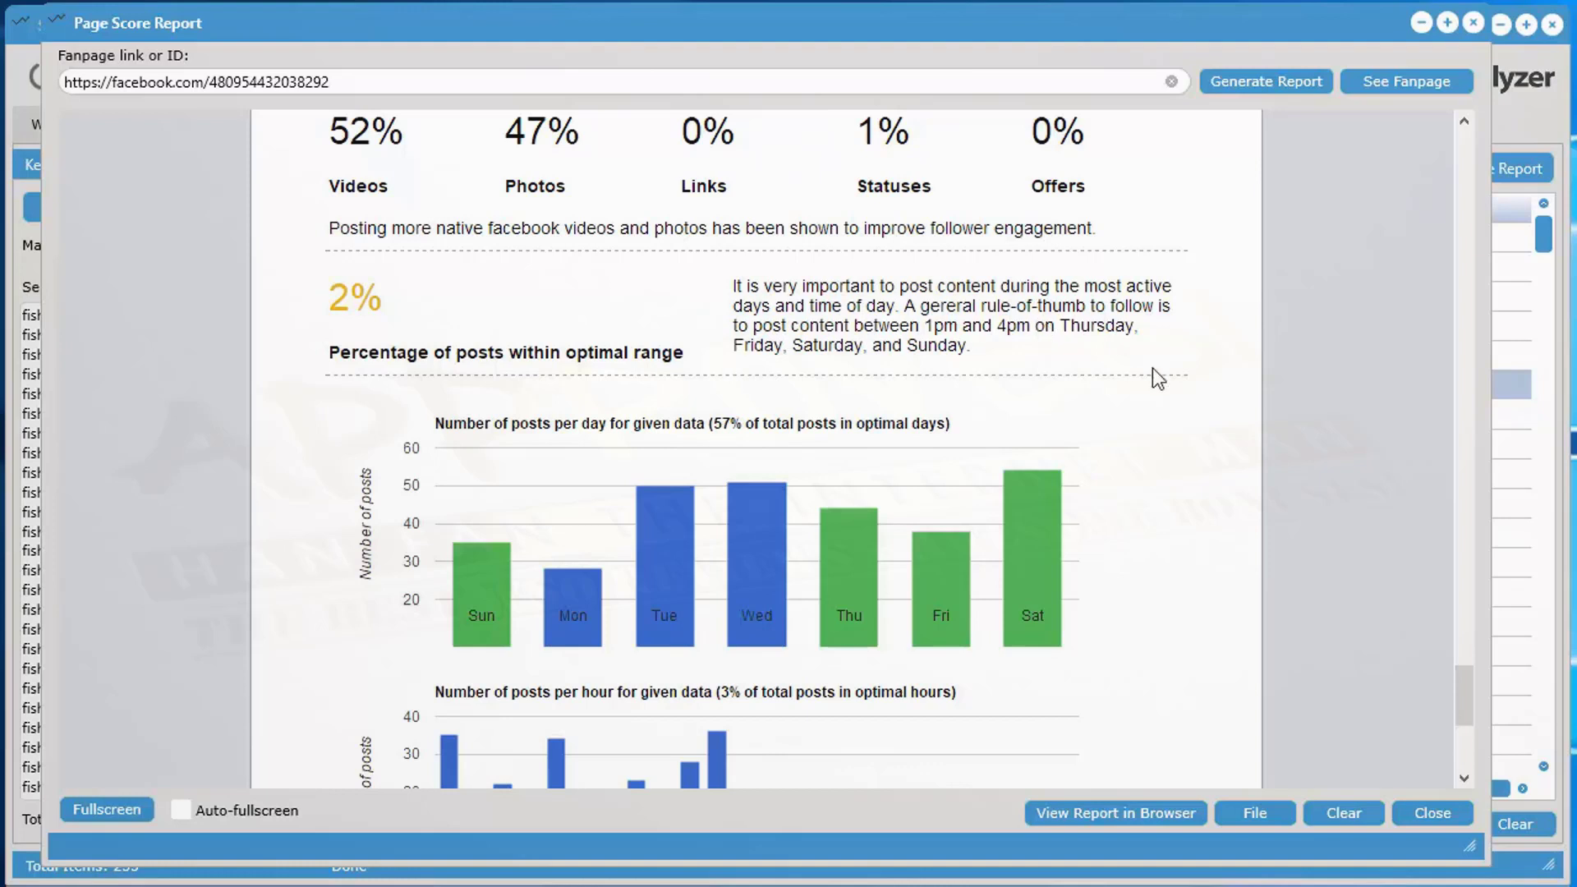
- Study the charts of posts per day and per hour against the optimal posting range, along with the Activity Score
scroll(1159, 367, "down", 3)
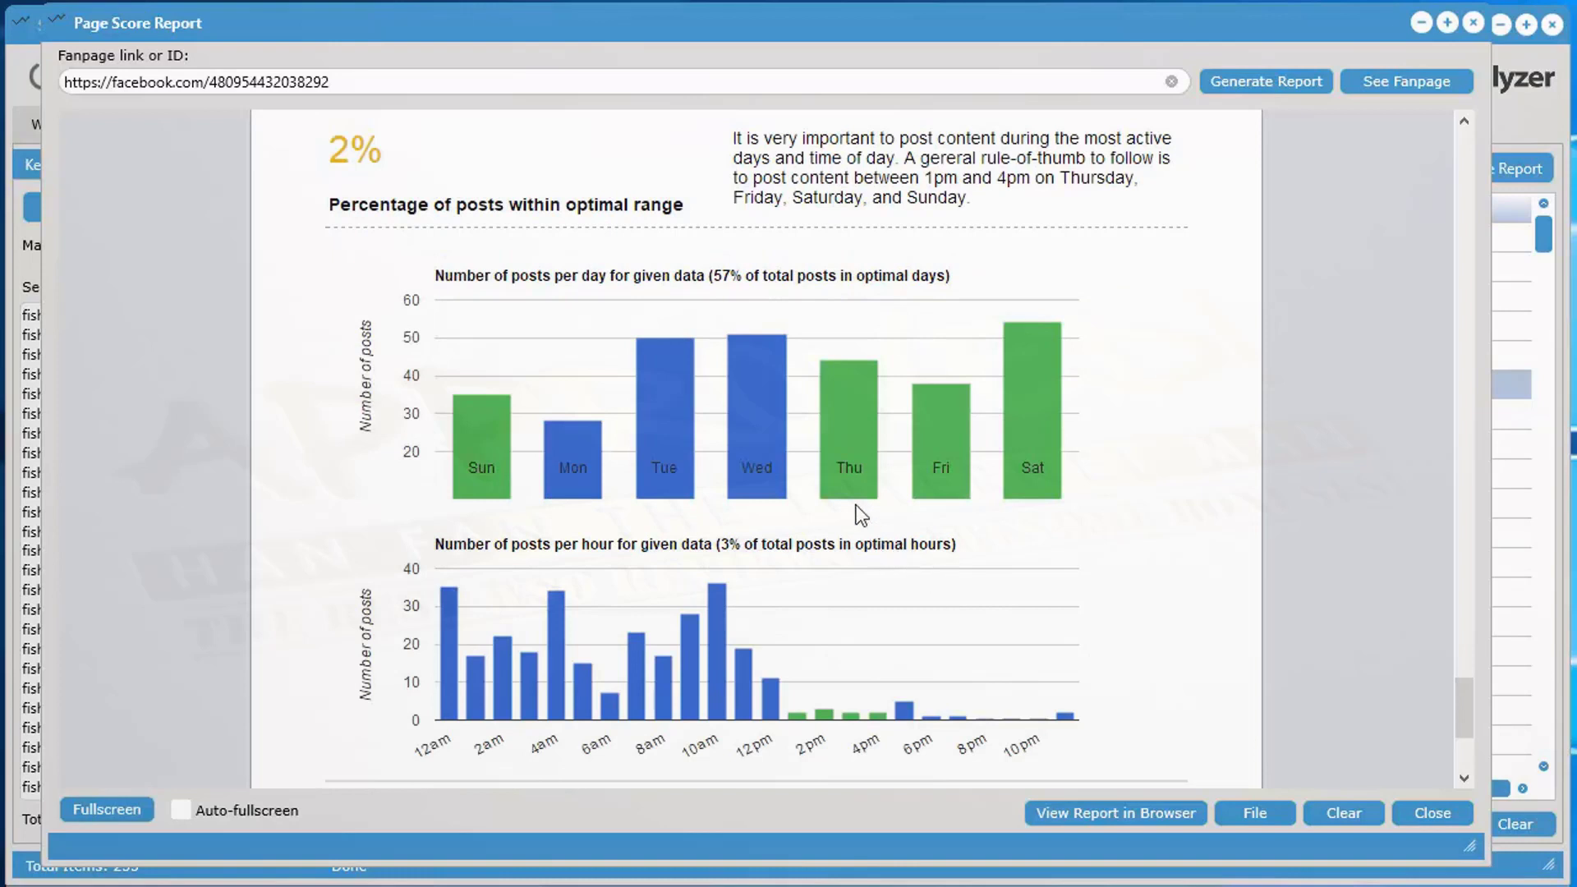
mouse_move(489, 460)
scroll(1216, 559, "down", 3)
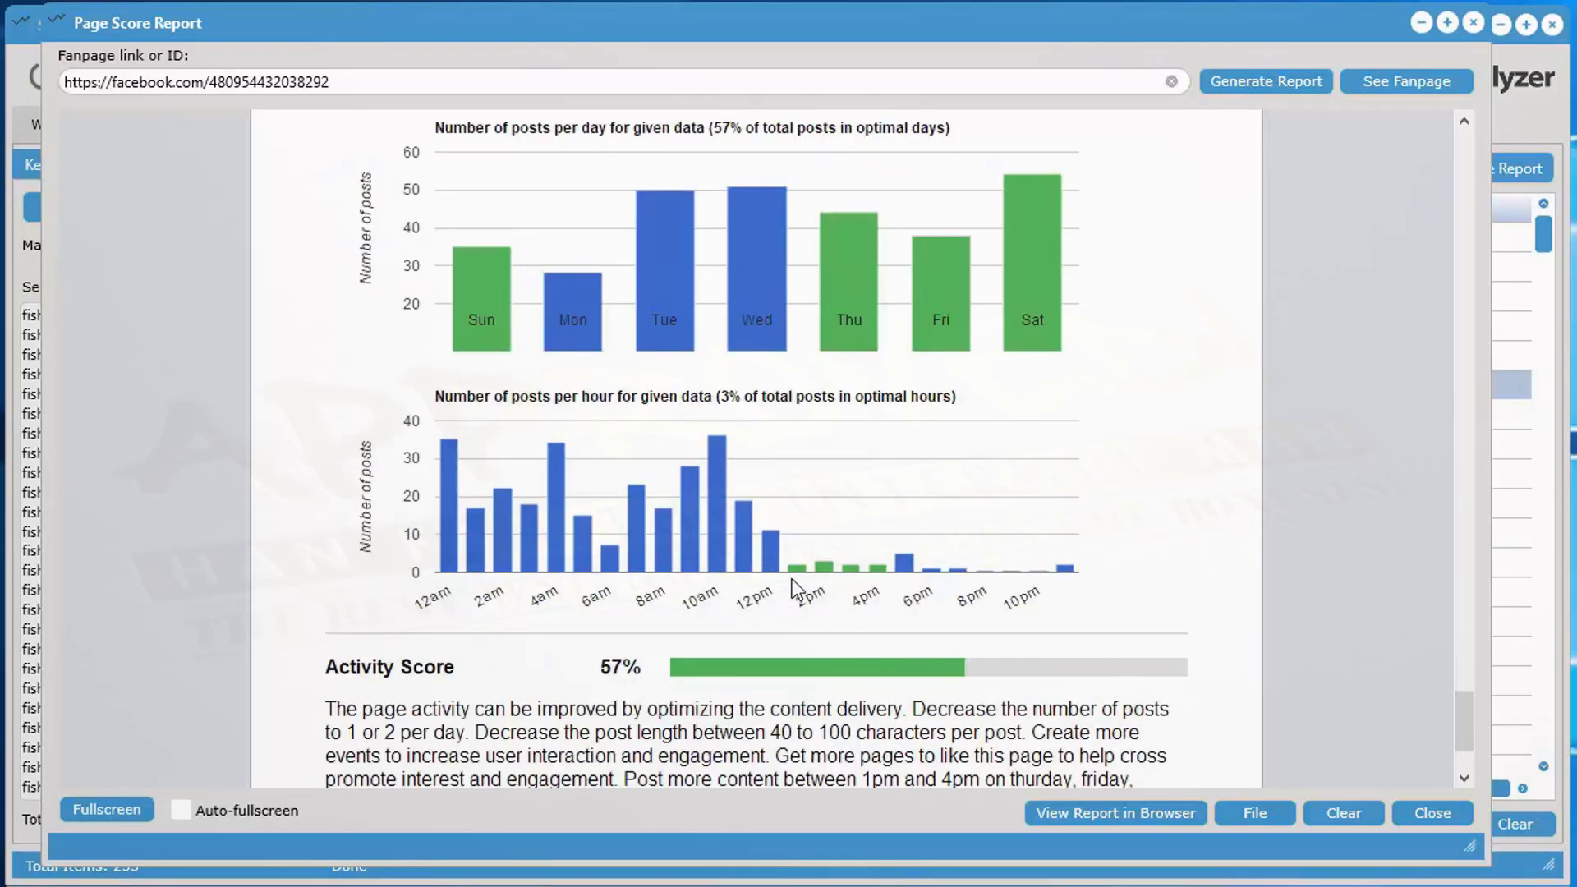
scroll(1264, 535, "up", 3)
scroll(1263, 535, "down", 3)
scroll(835, 354, "up", 3)
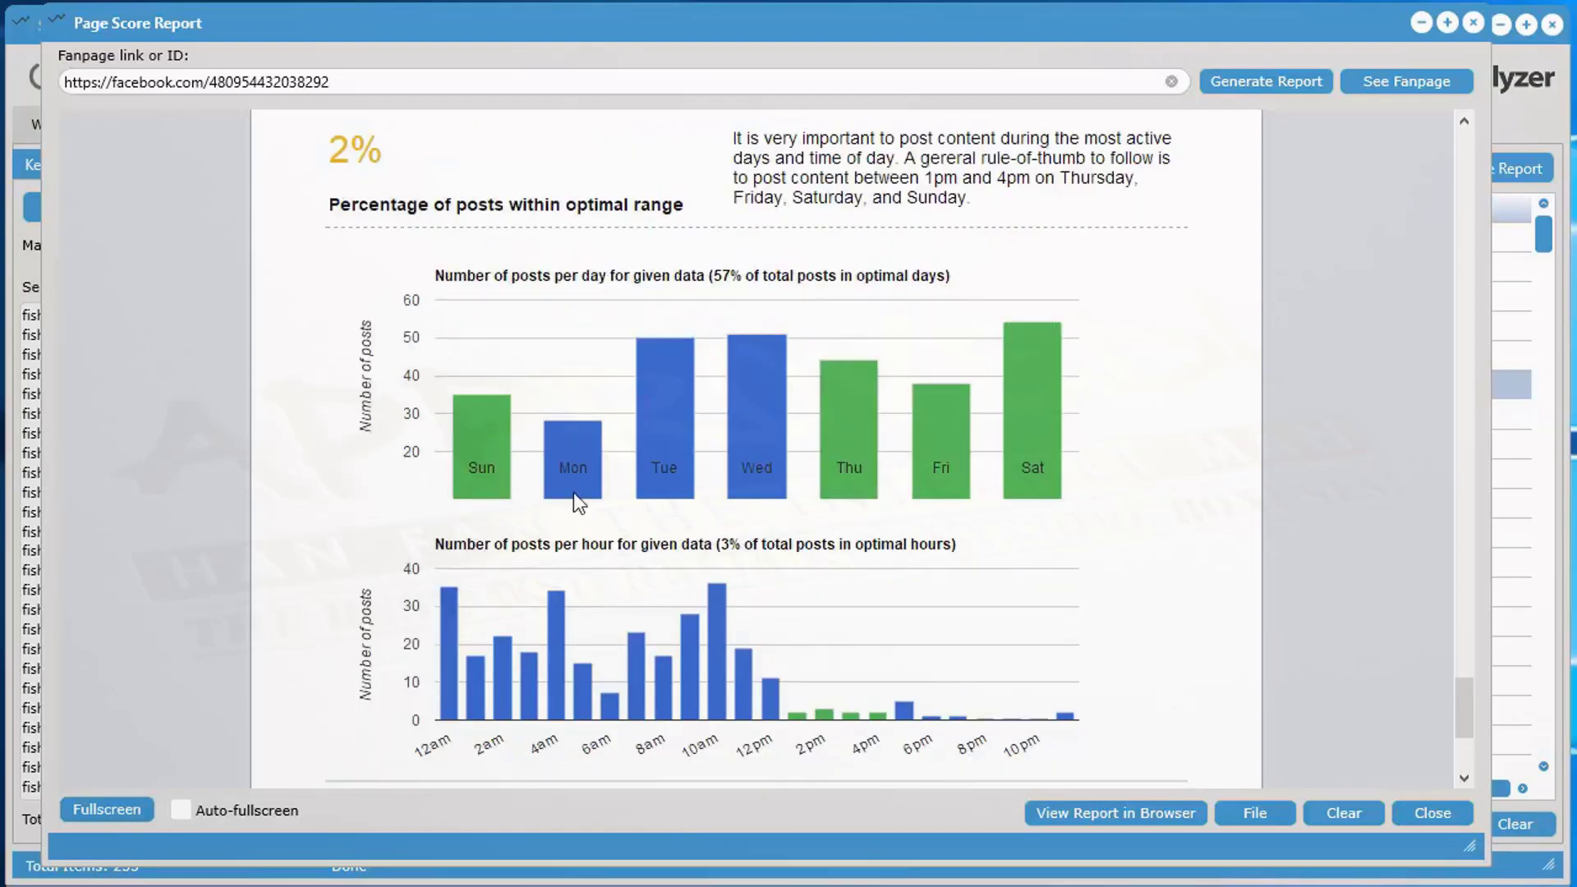
scroll(1327, 525, "down", 7)
scroll(1331, 649, "up", 7)
- Check the fanpage link at the start of the report, close the Page Score Report and return to the fanpage list
left_click_drag(1463, 708, 1450, 169)
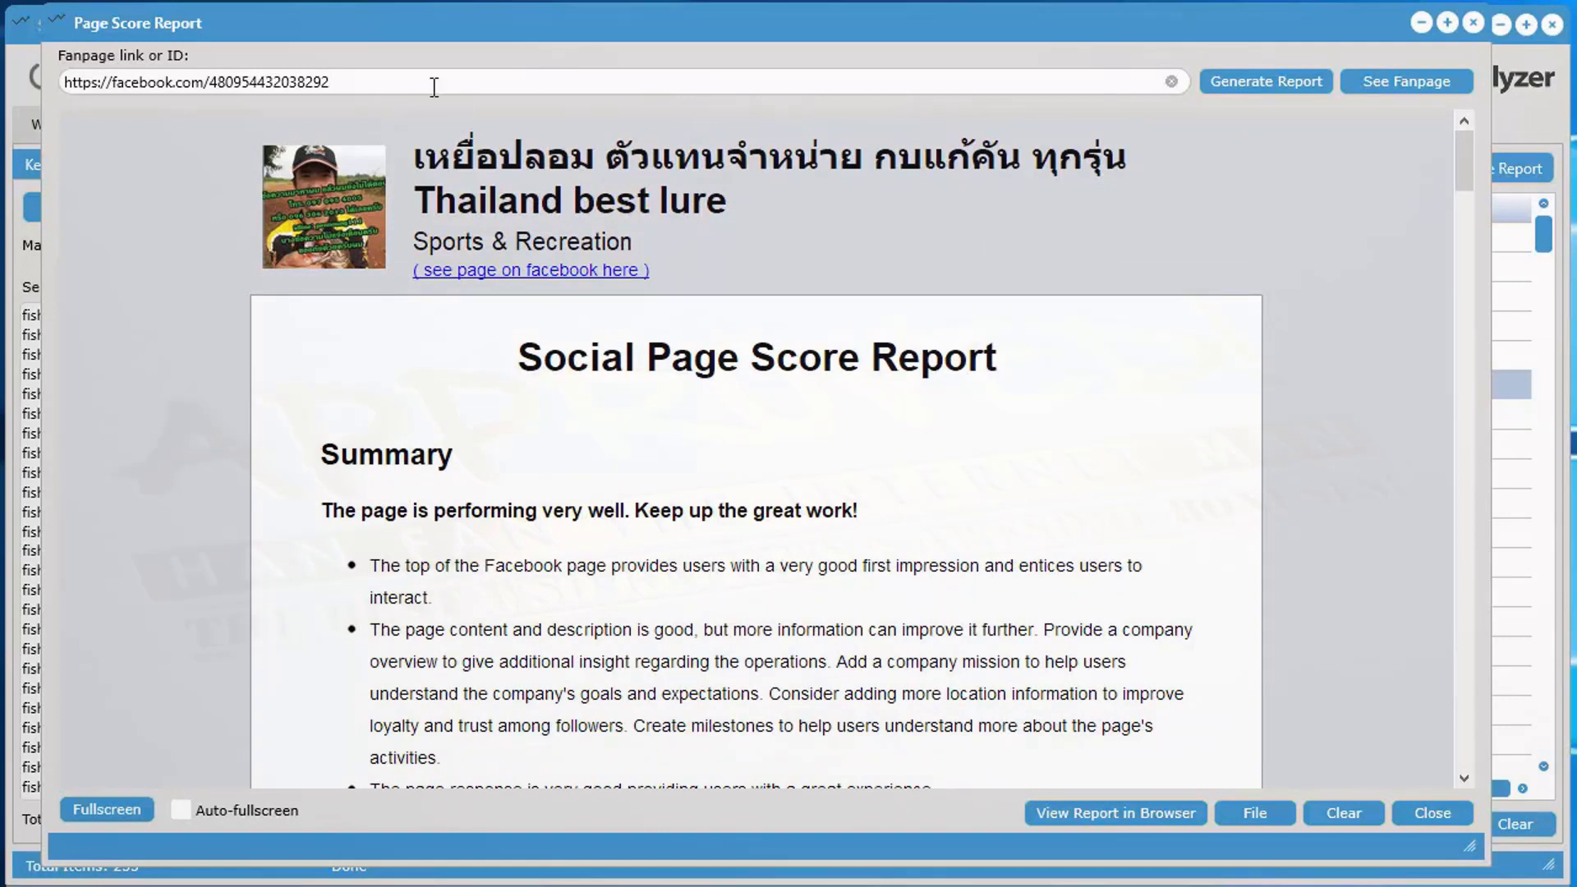
left_click_drag(435, 86, 24, 79)
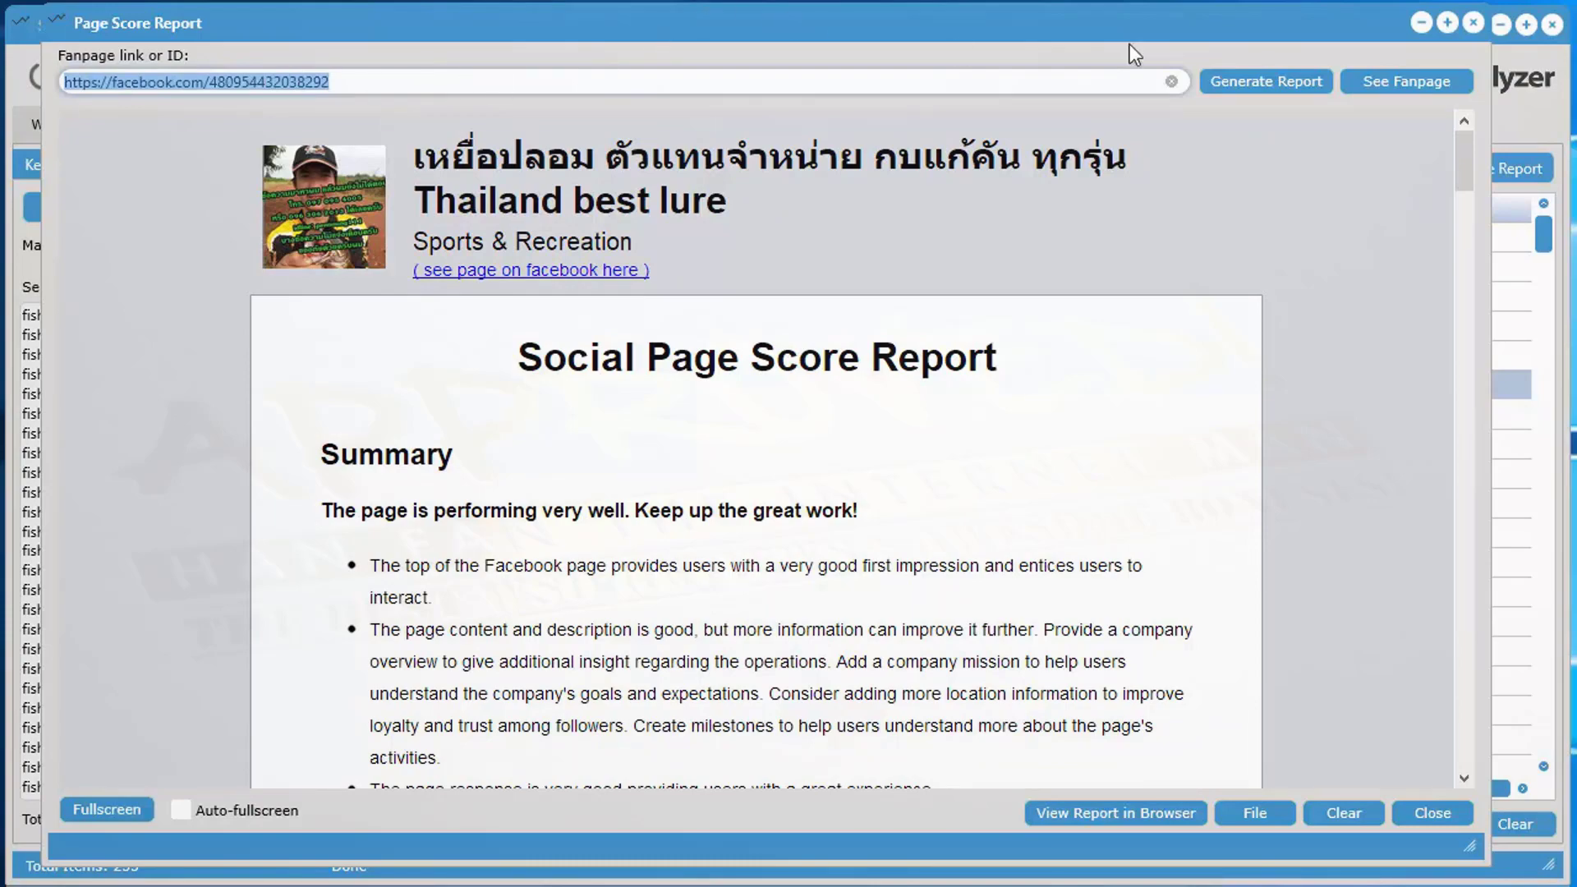
left_click(1475, 23)
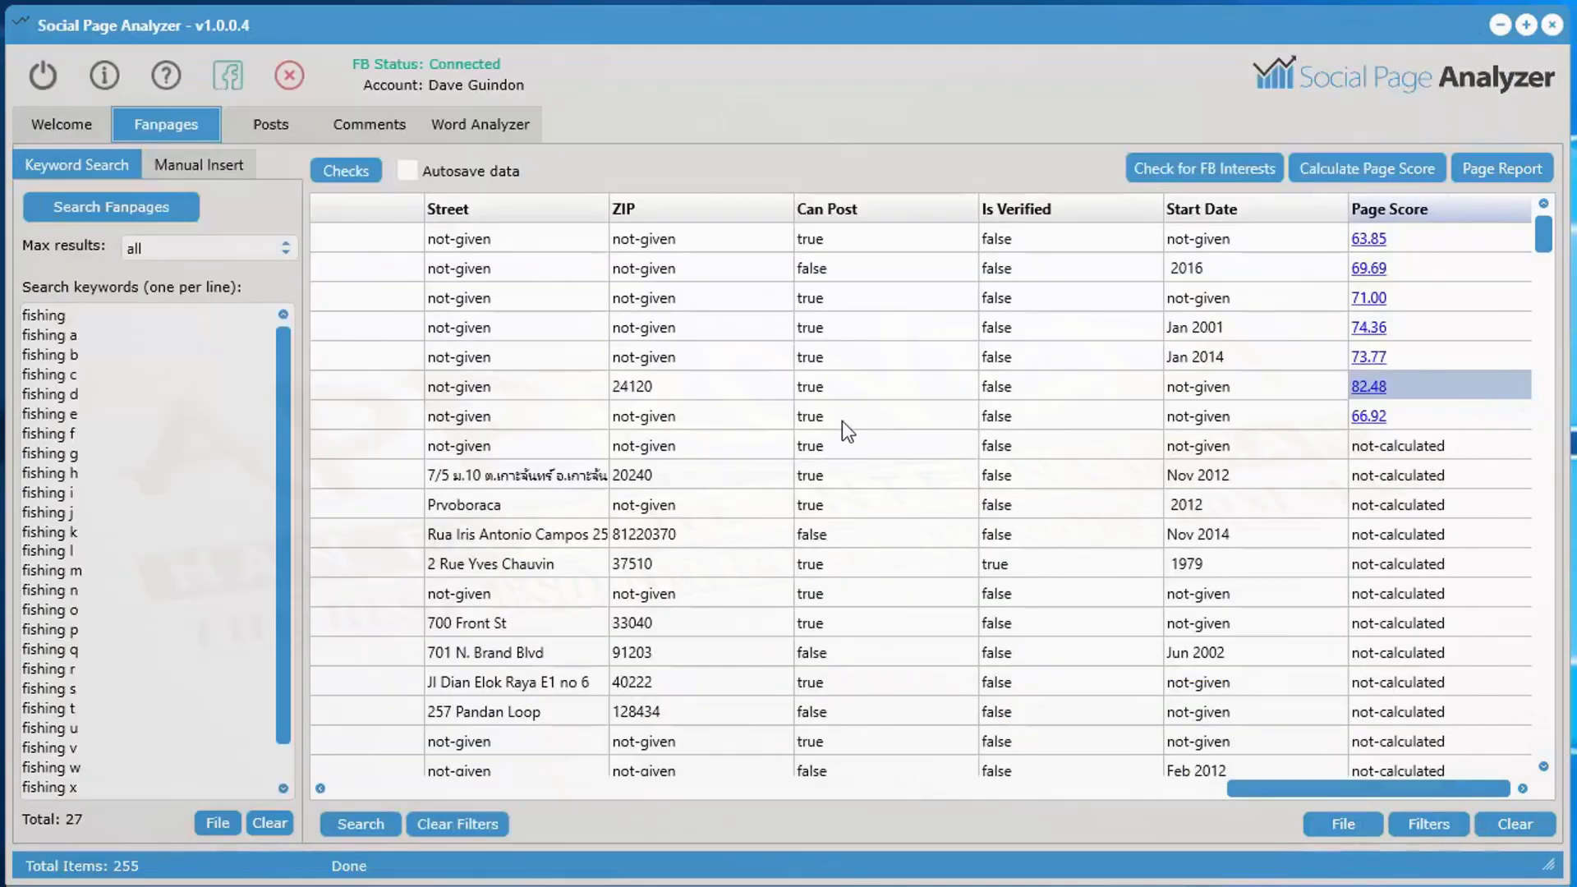
left_click_drag(1329, 787, 445, 805)
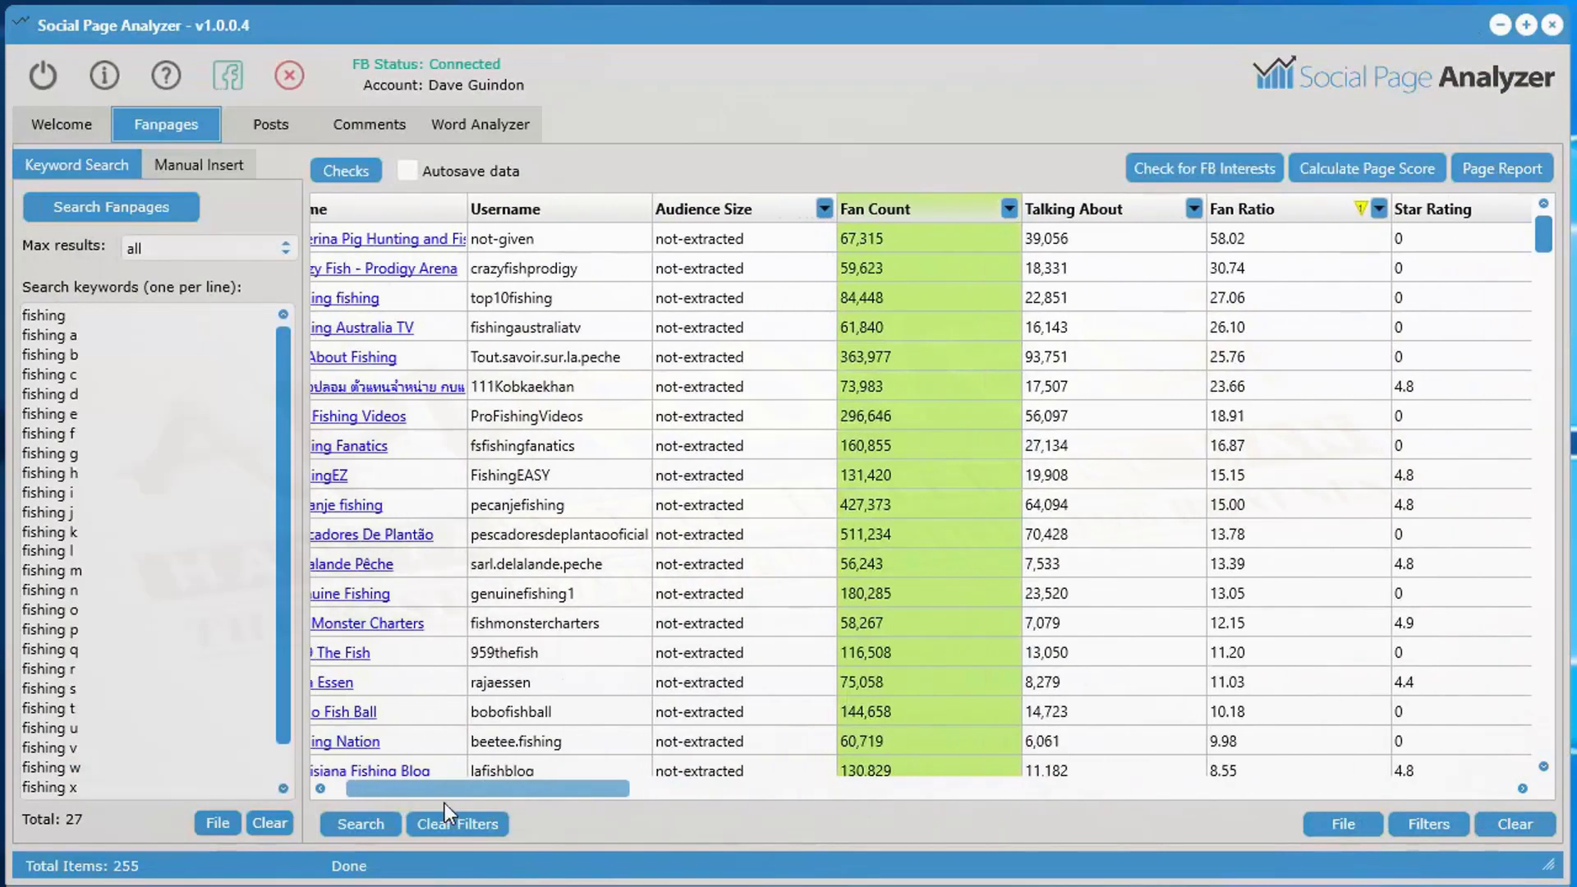
left_click_drag(590, 795, 576, 795)
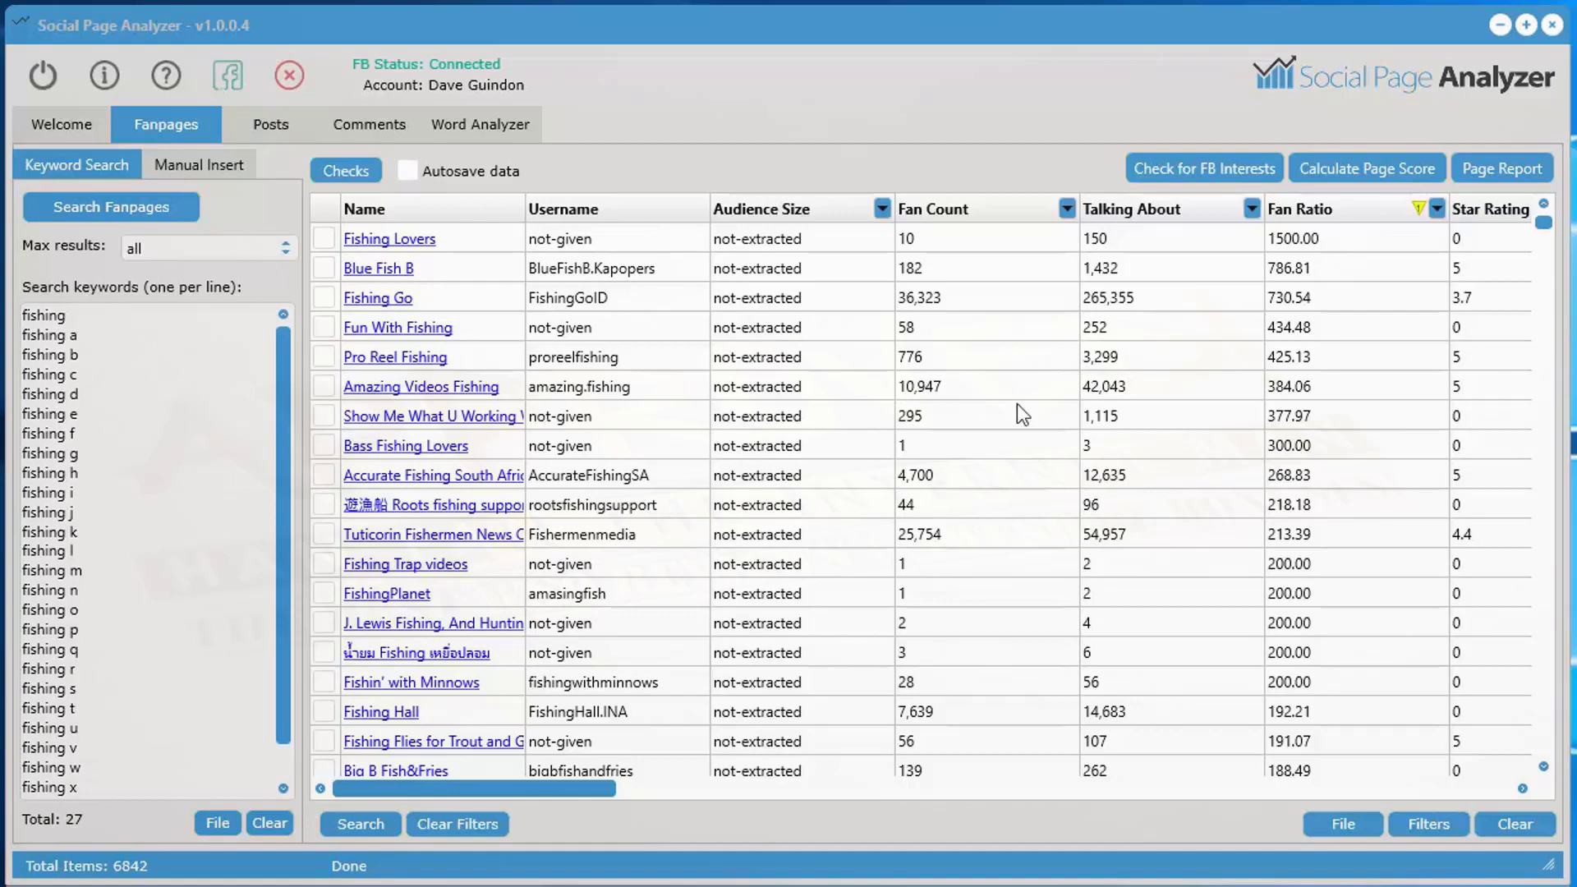
- Check the full unfiltered fanpage list for Facebook interests, sort it by Audience Size in descending order and review the largest audiences
left_click(1229, 166)
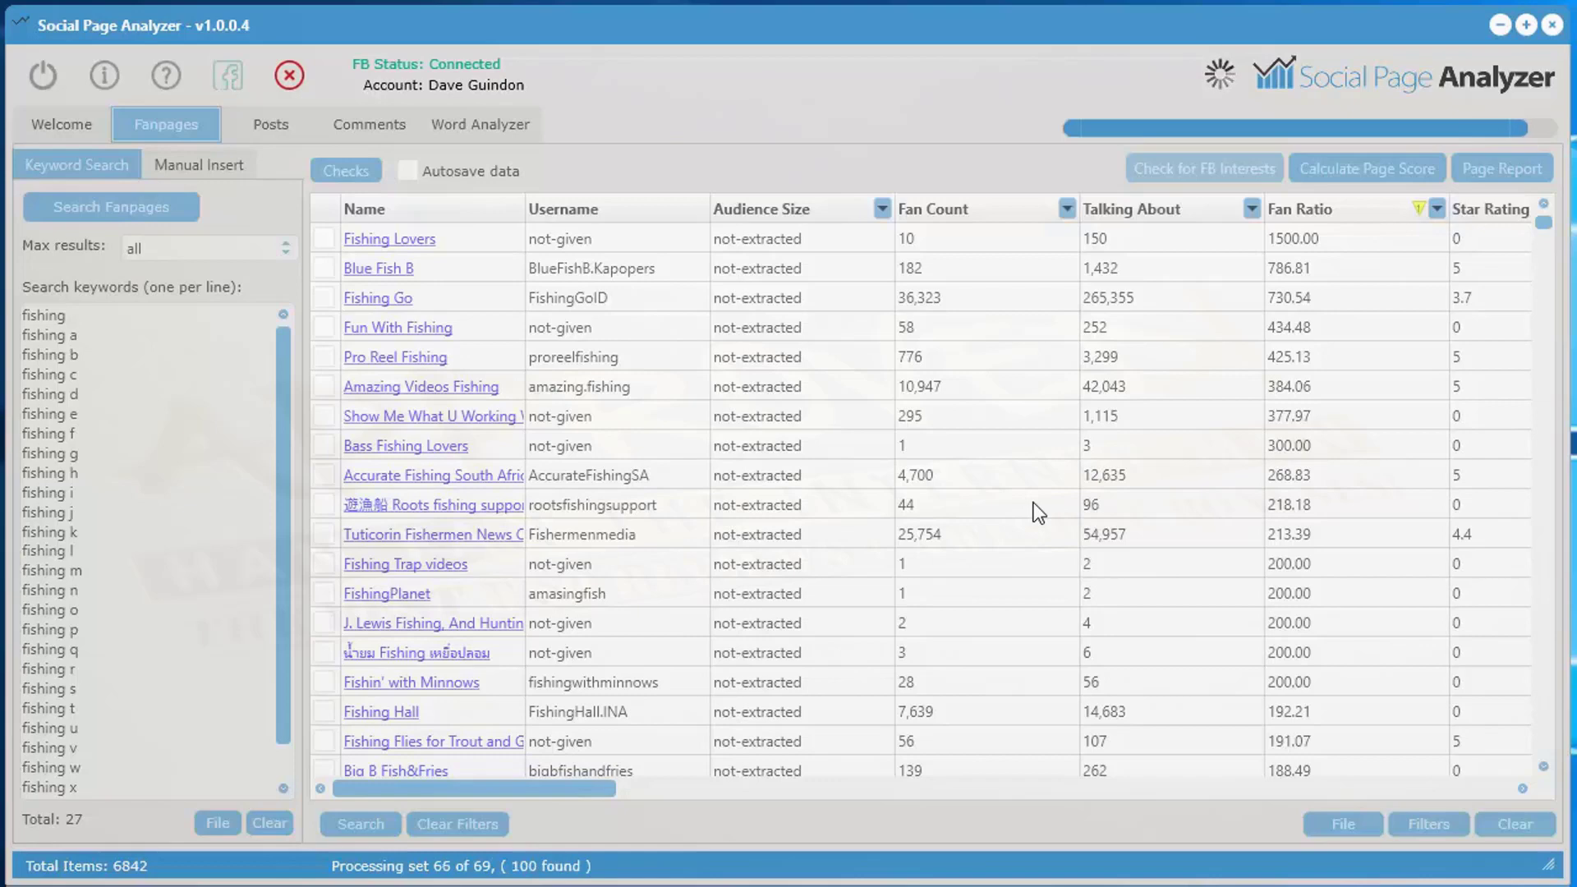
left_click(785, 209)
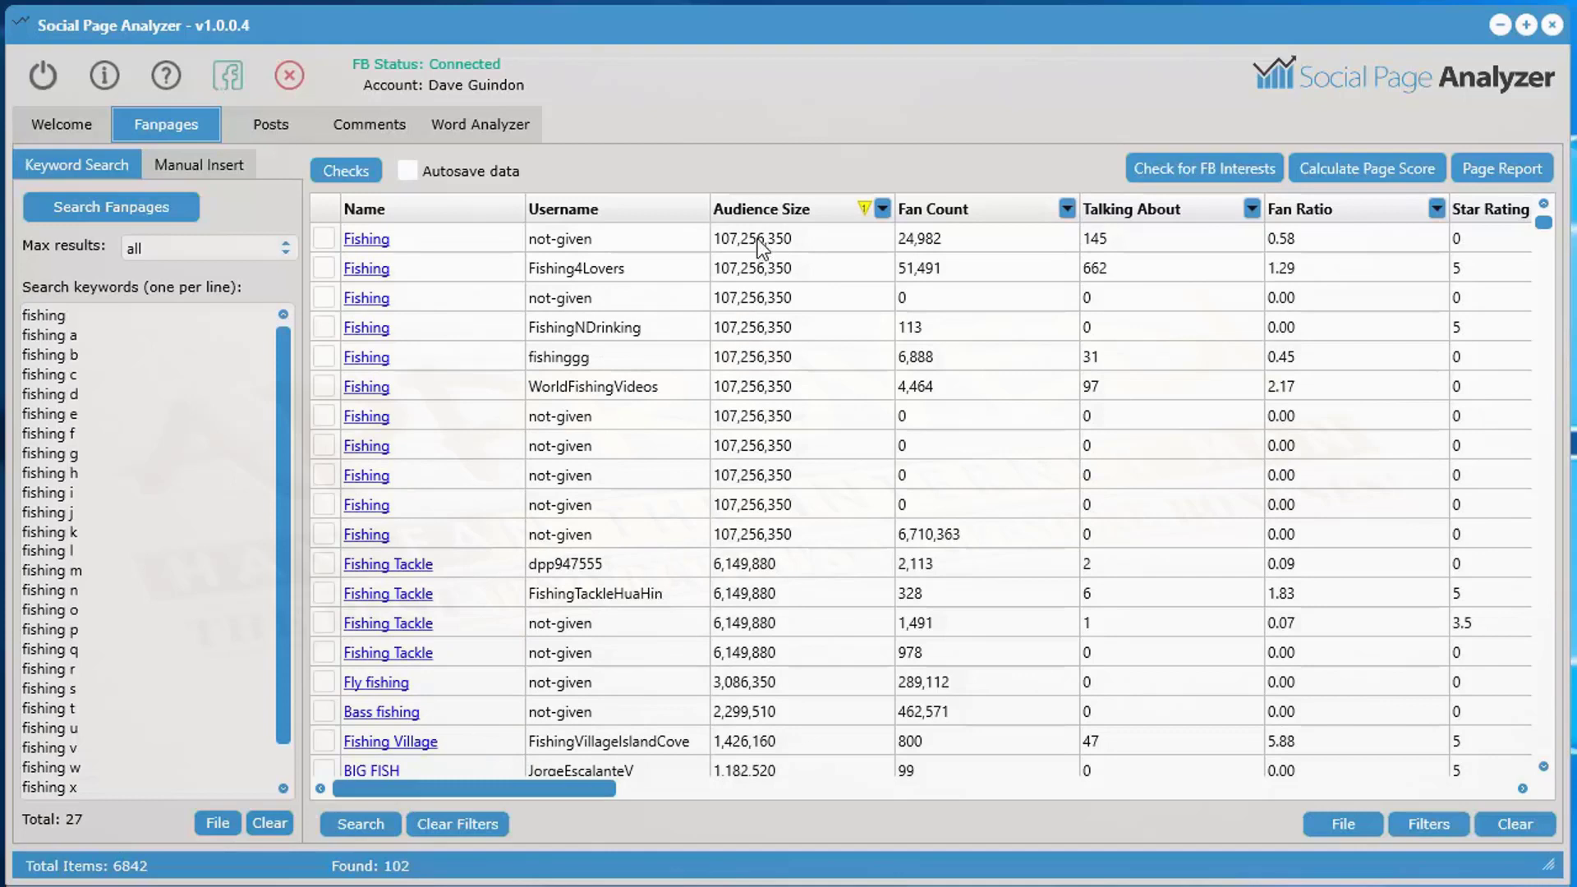
scroll(764, 247, "down", 2)
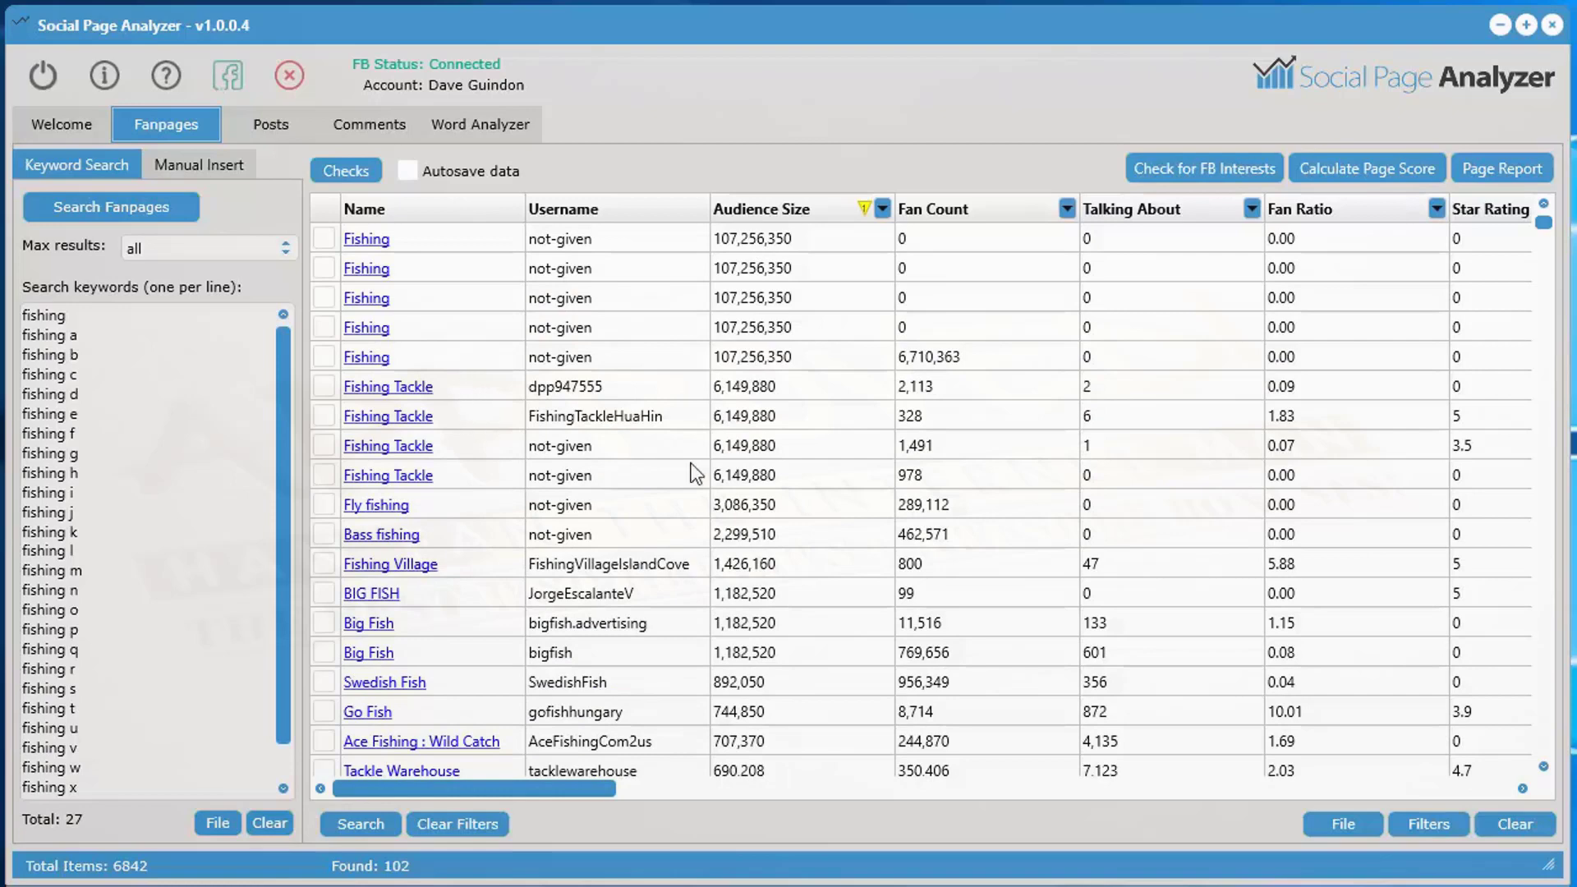
scroll(634, 445, "down", 2)
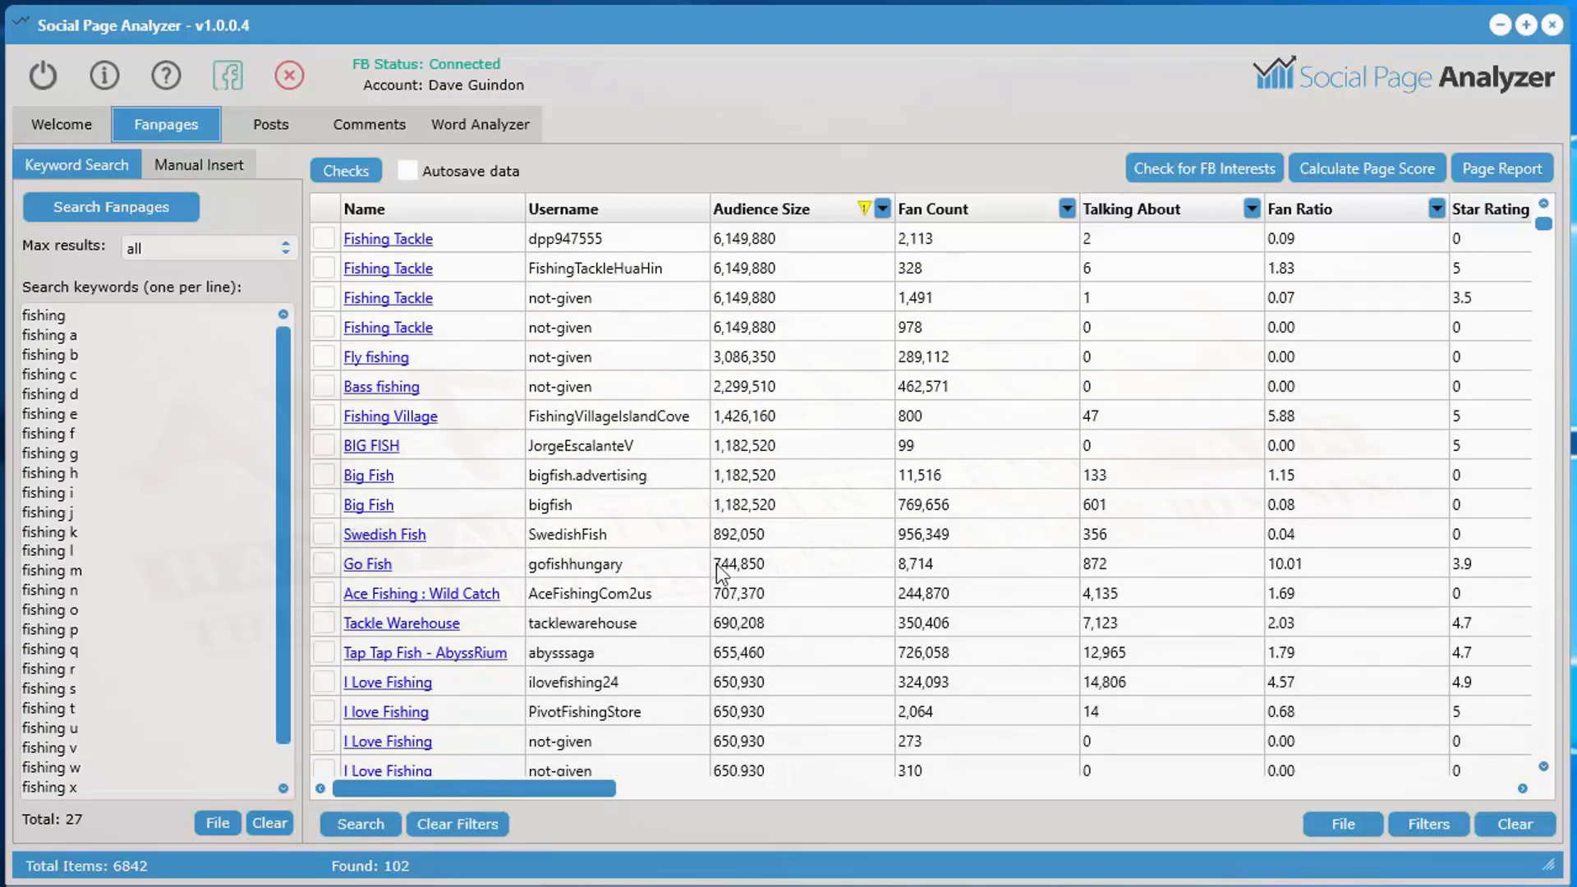
scroll(723, 559, "down", 3)
scroll(794, 550, "down", 2)
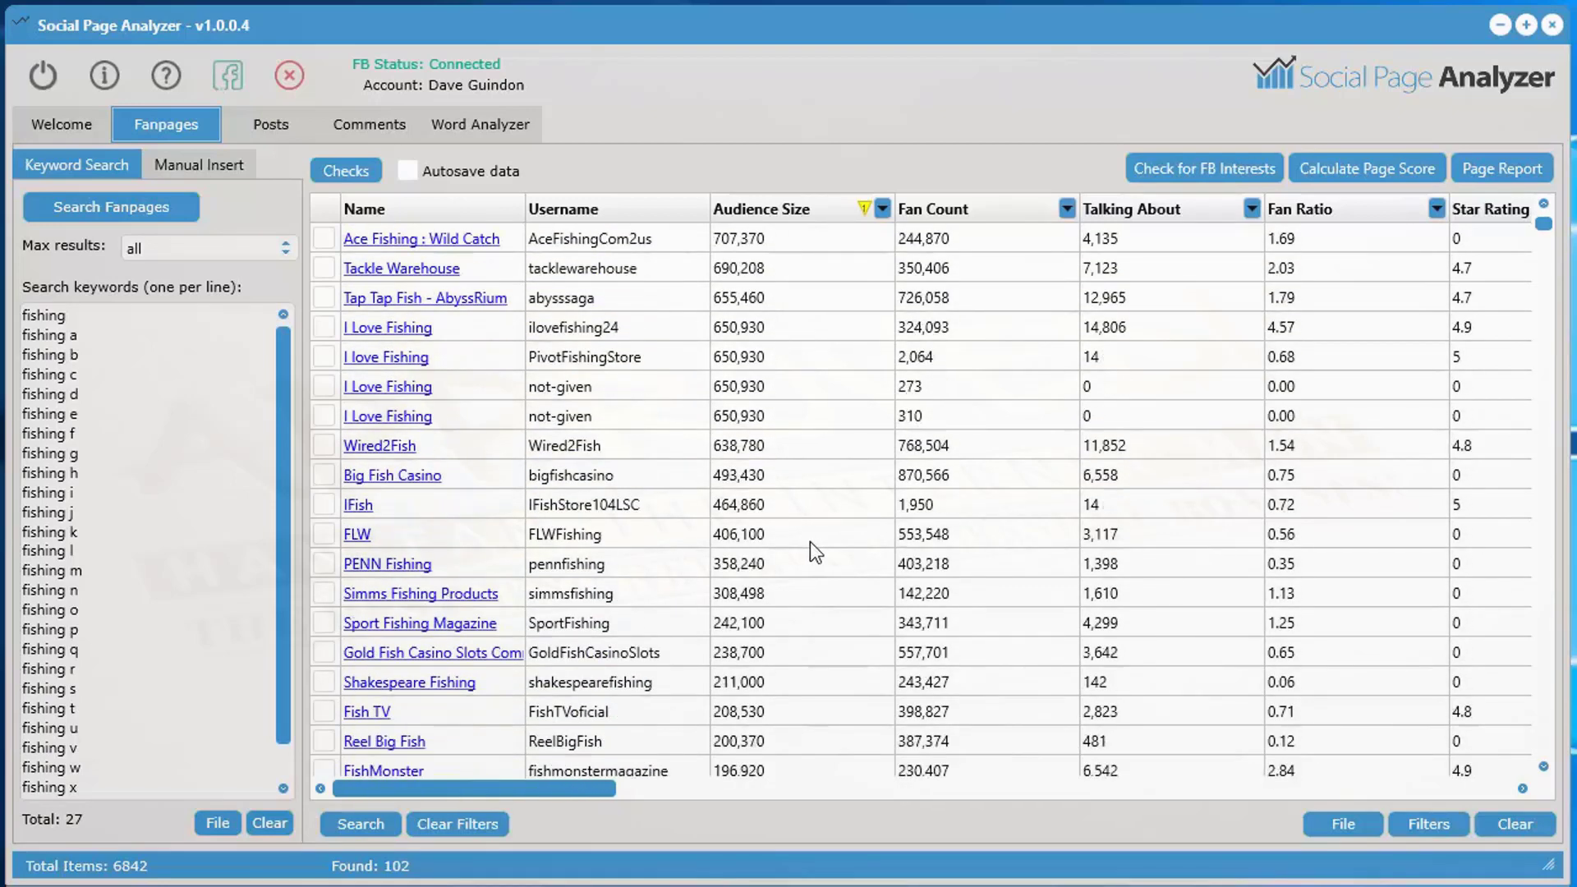
scroll(807, 593, "up", 6)
scroll(807, 593, "up", 3)
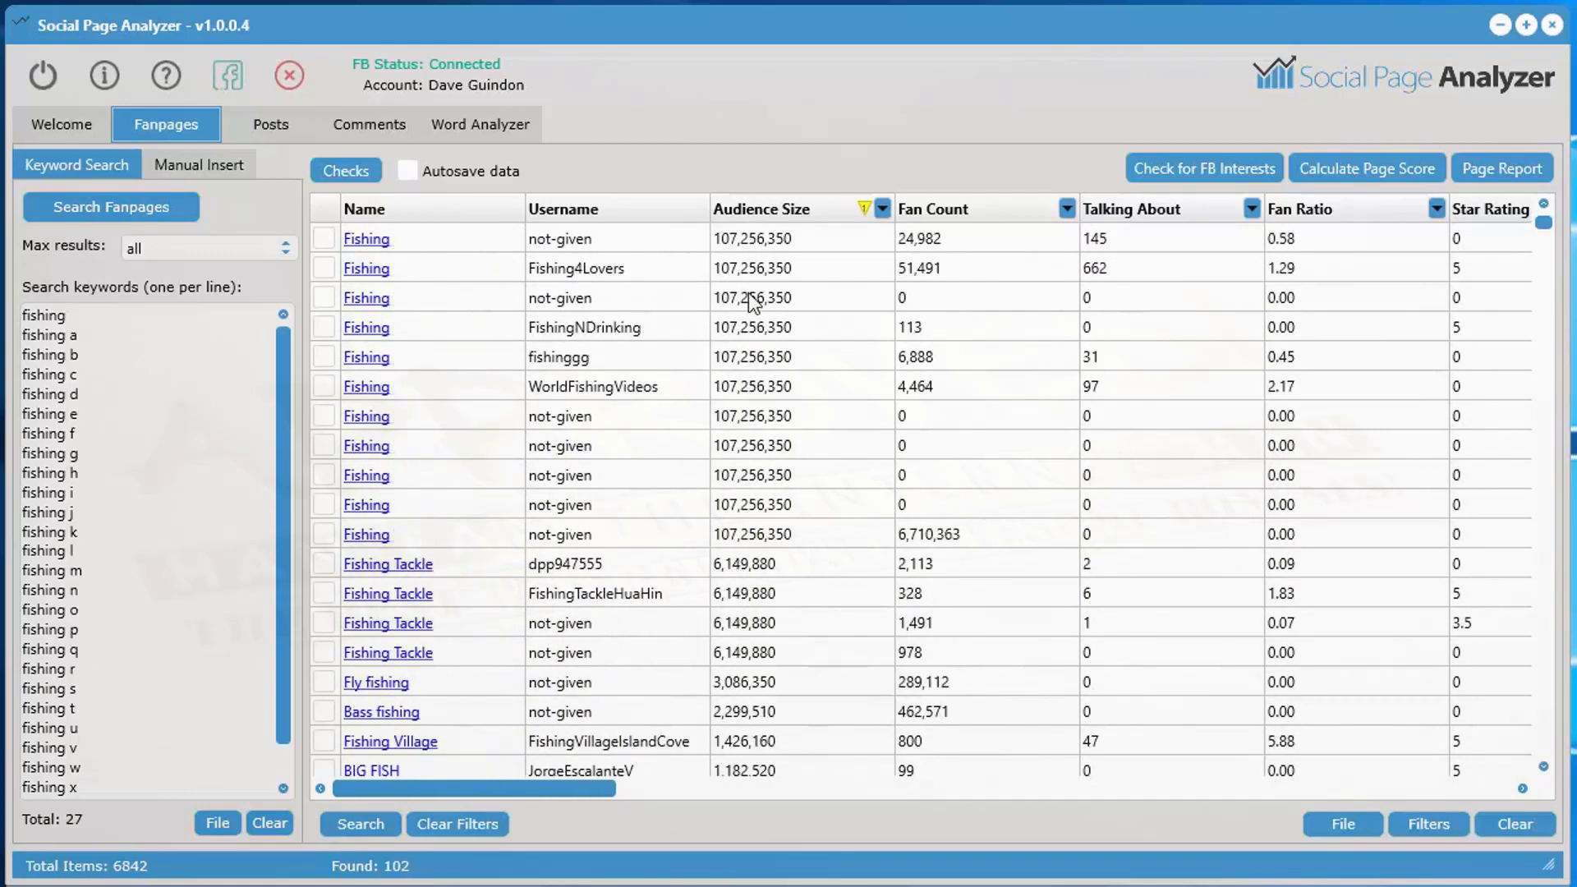
- Copy all found unique interest targets to the clipboard for Facebook ads
right_click(732, 245)
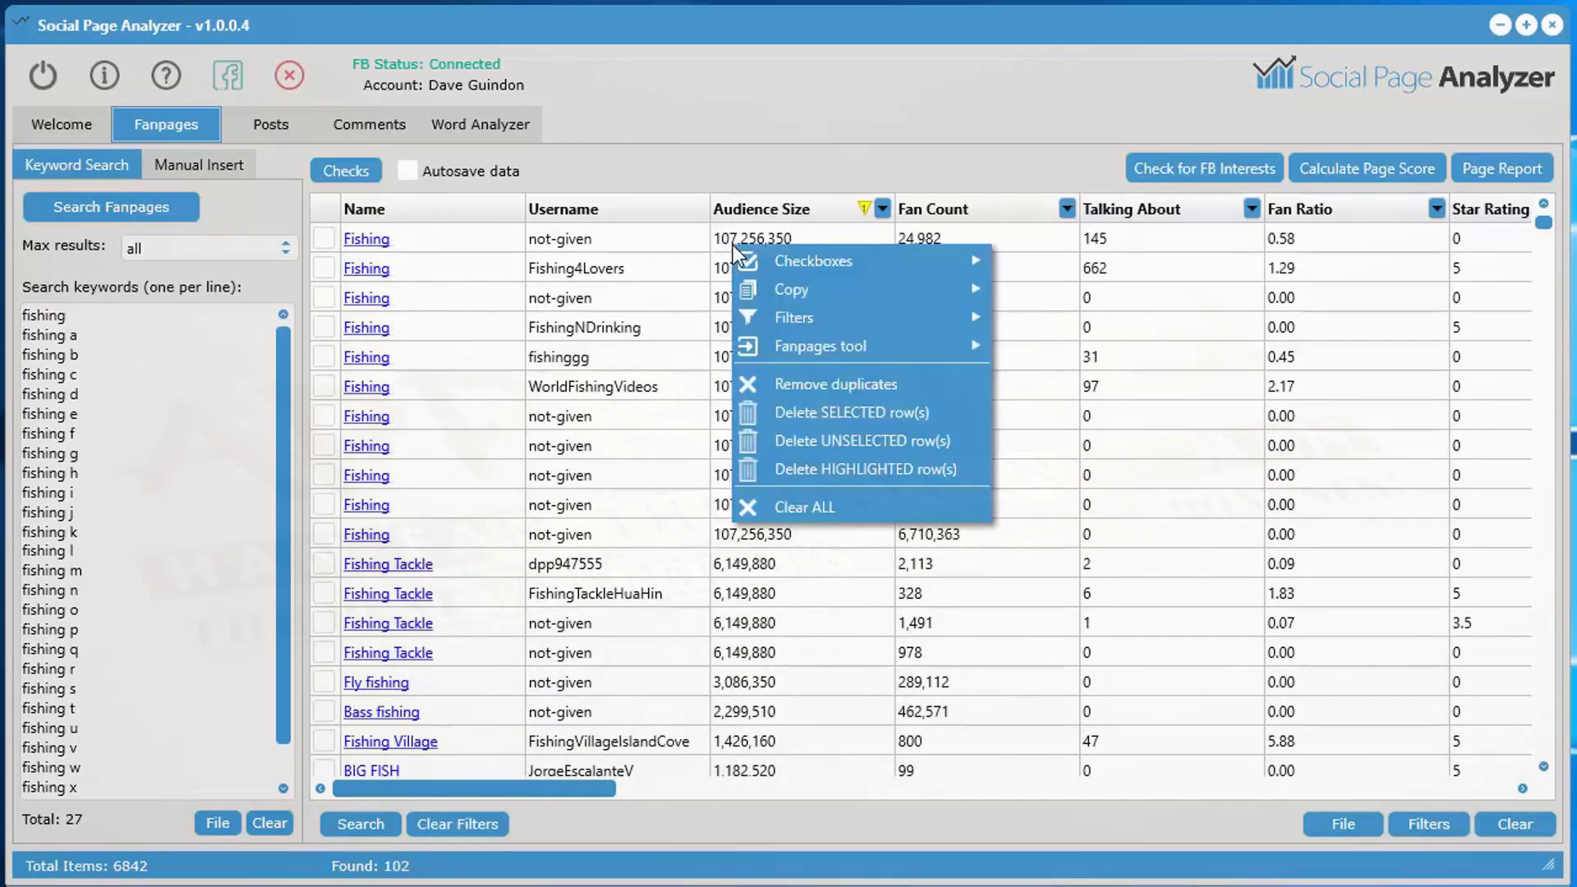
mouse_move(792, 348)
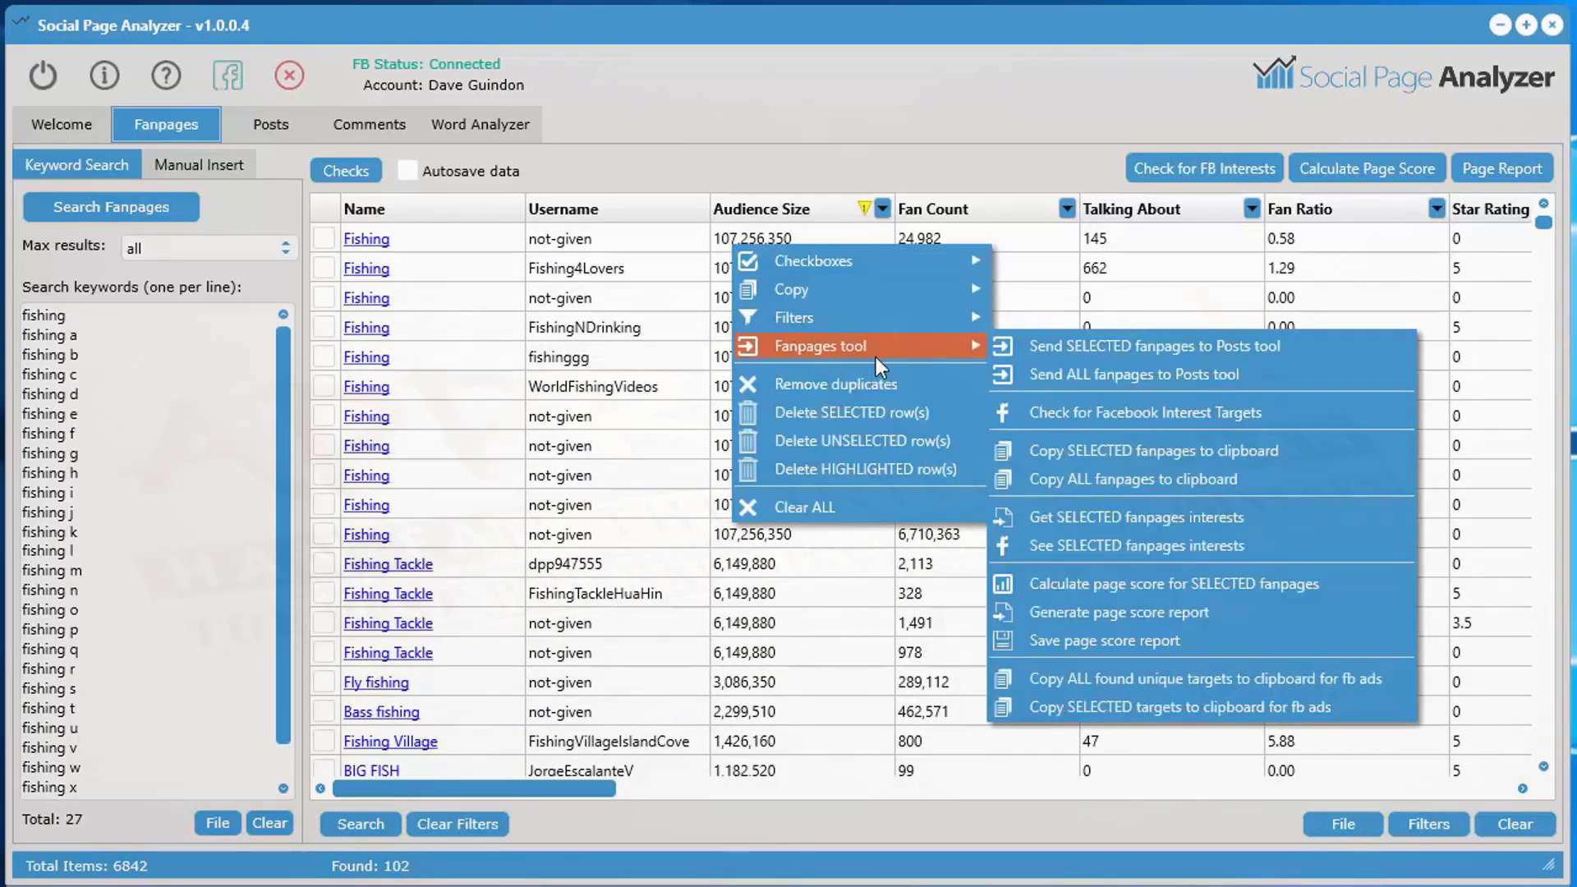
left_click(1226, 678)
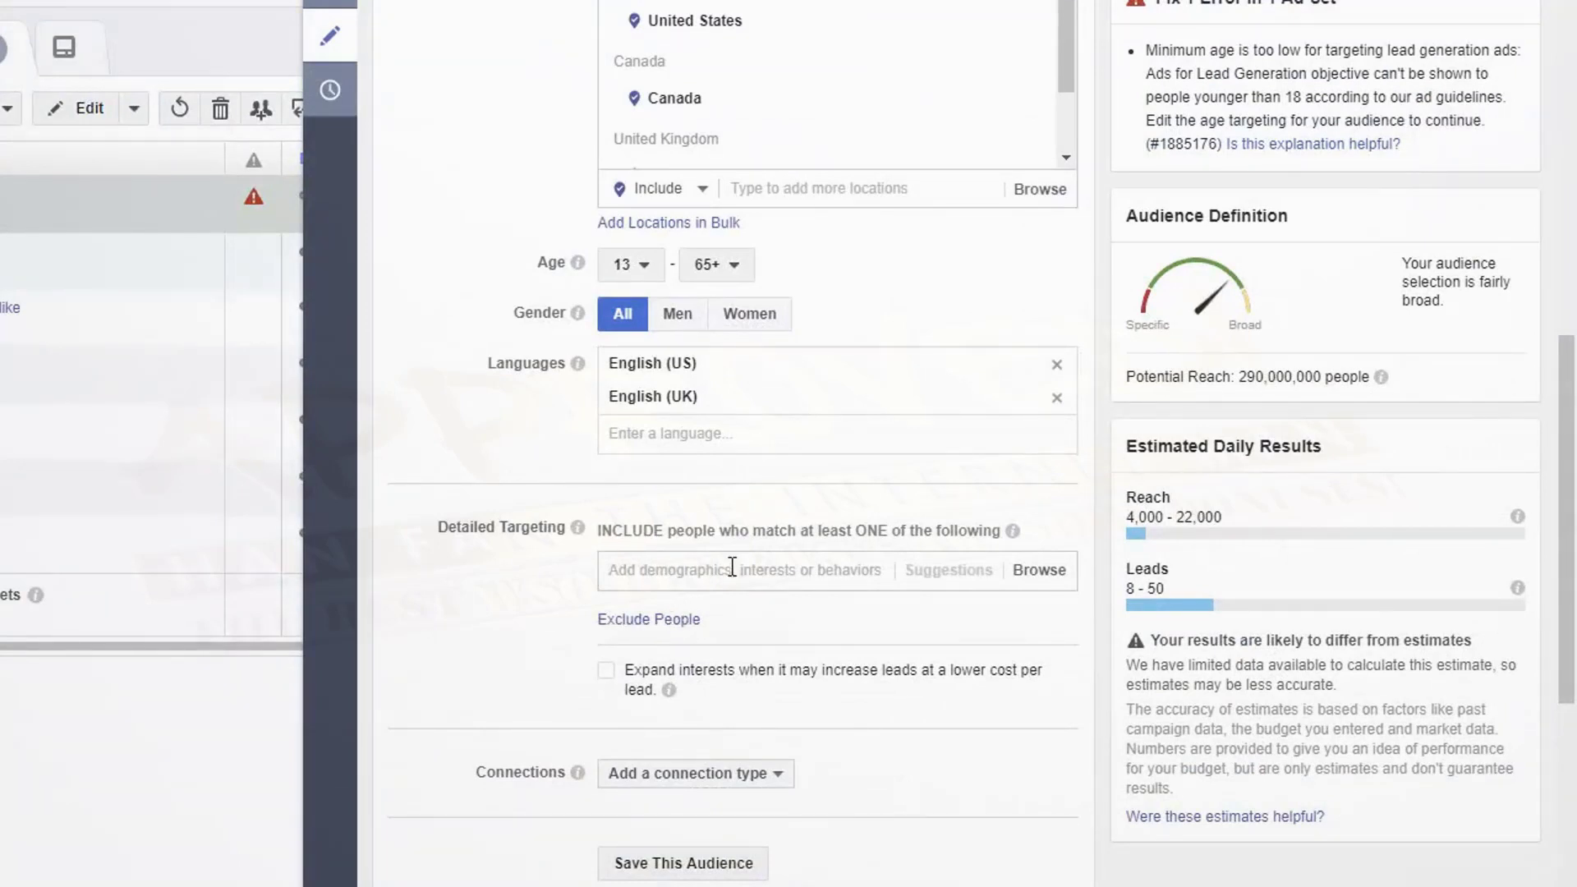
- Paste the copied interest targets into the ad set's Detailed Targeting and review the added interests
left_click(657, 571)
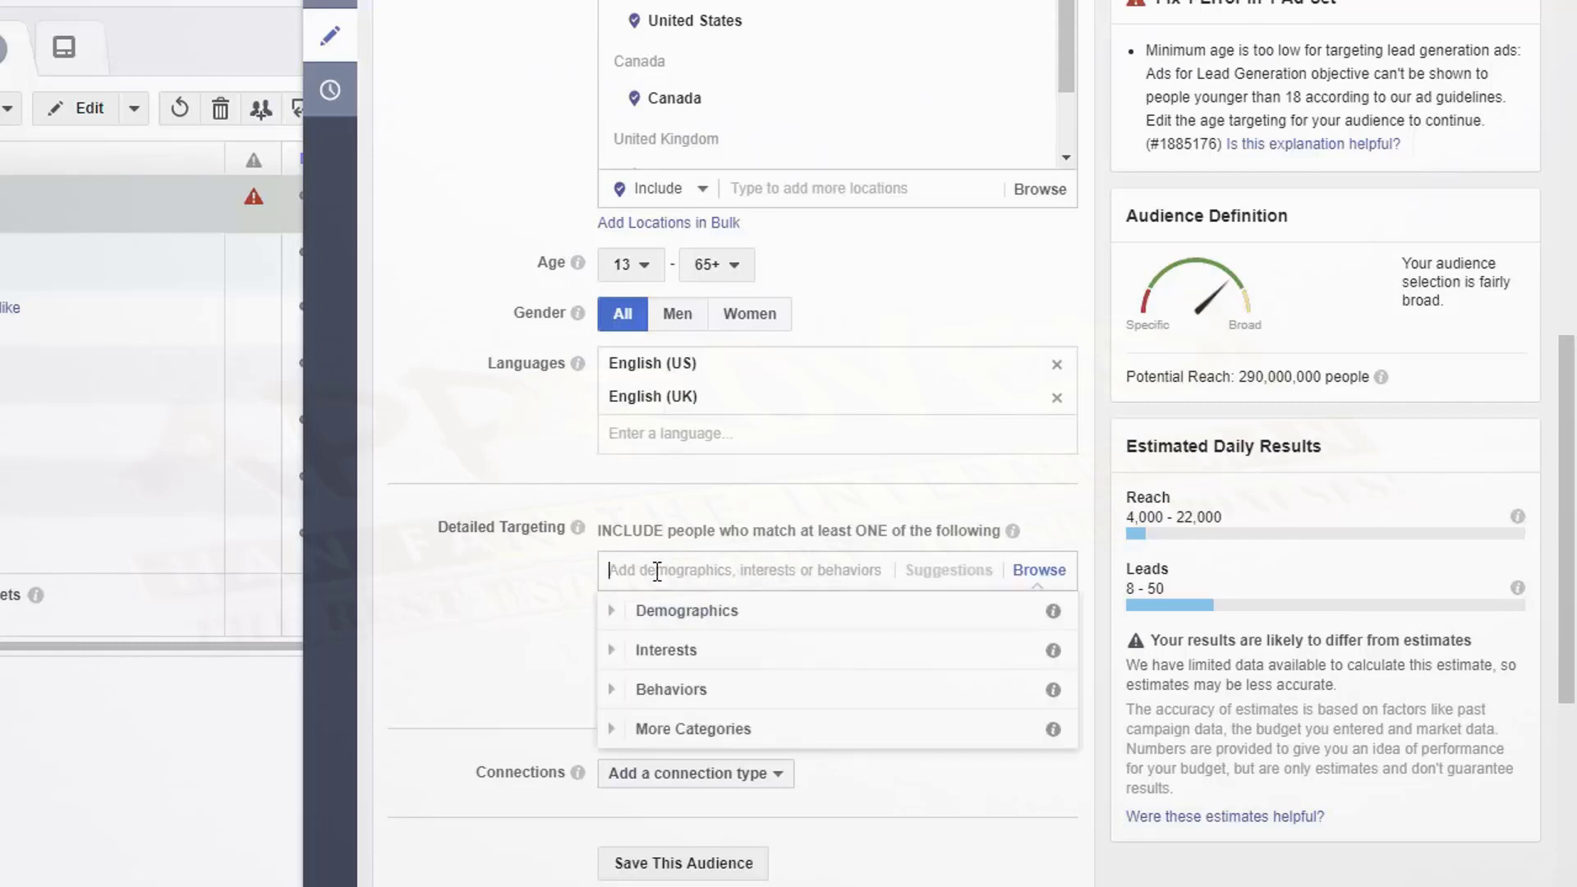
right_click(657, 572)
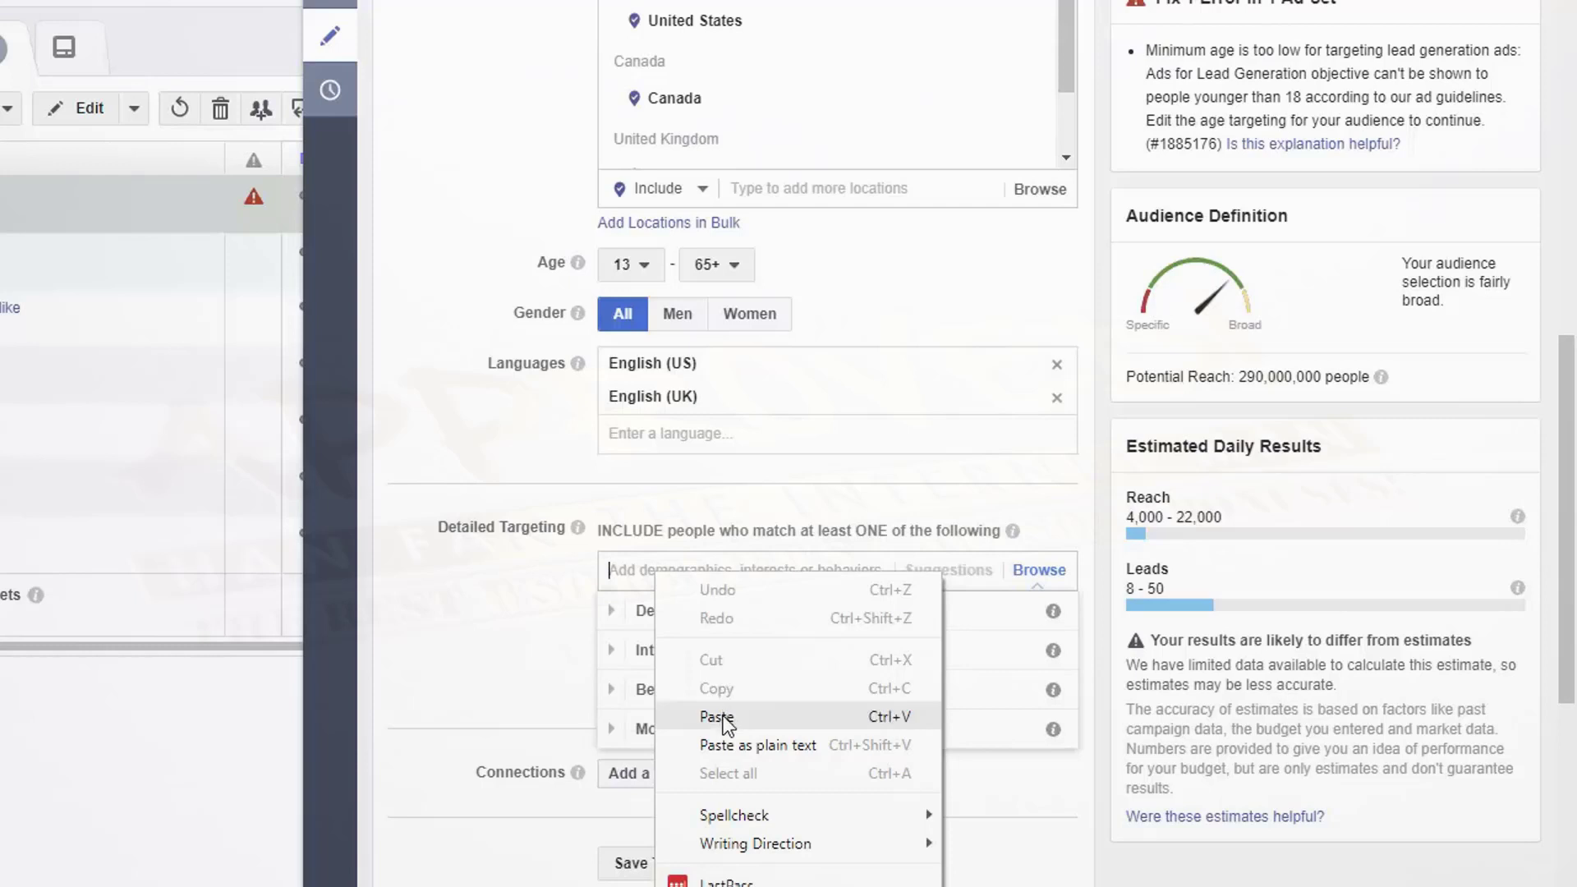
left_click(565, 679)
left_click_drag(1071, 738, 775, 672)
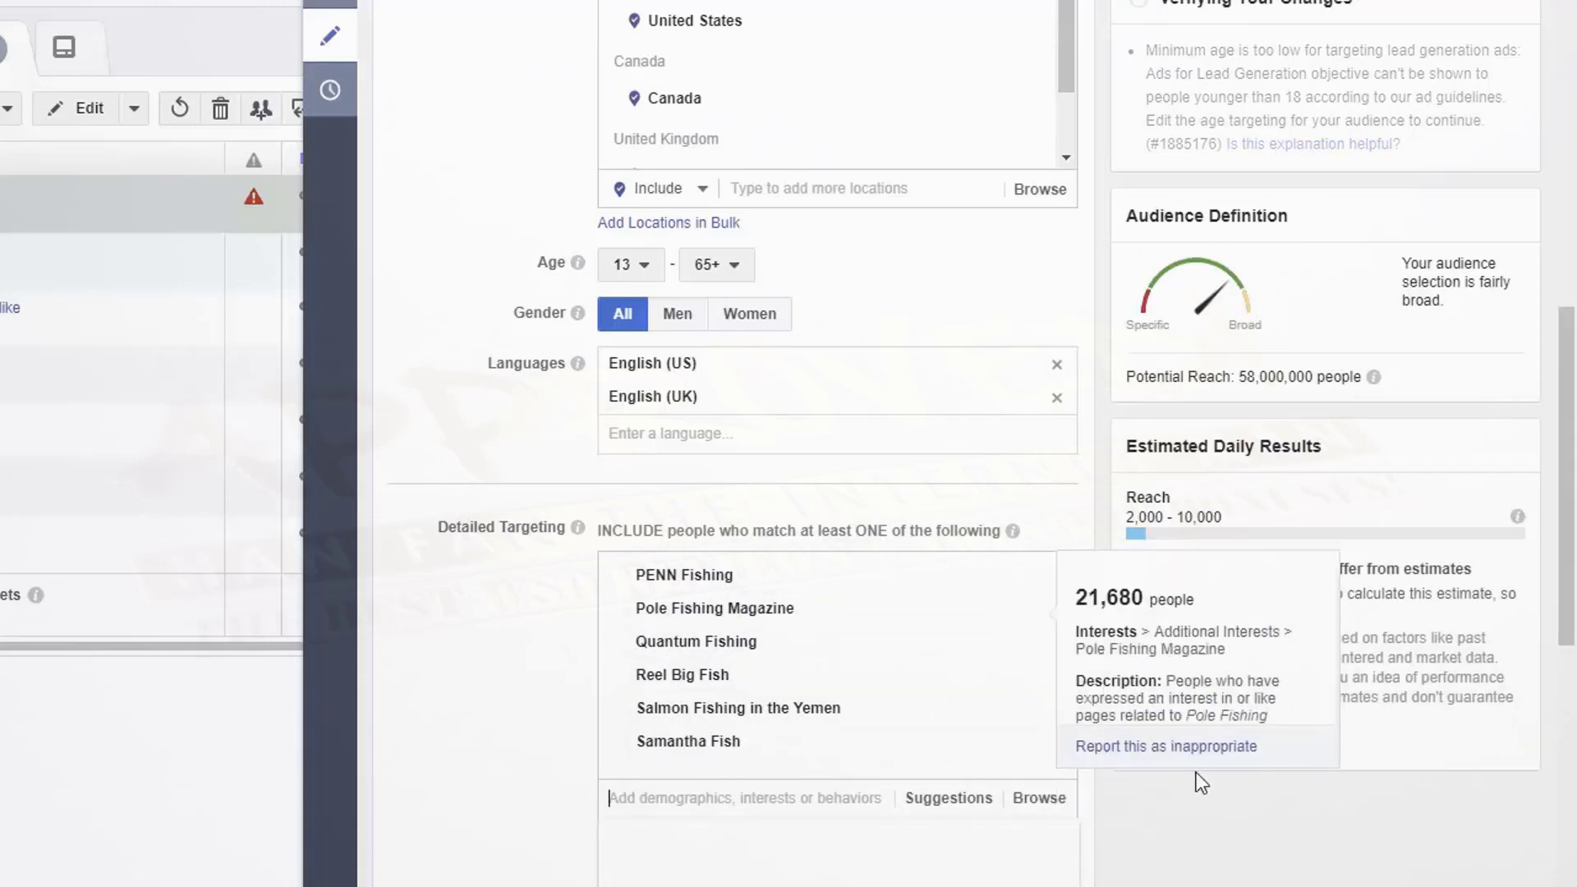
left_click_drag(1071, 694, 1073, 607)
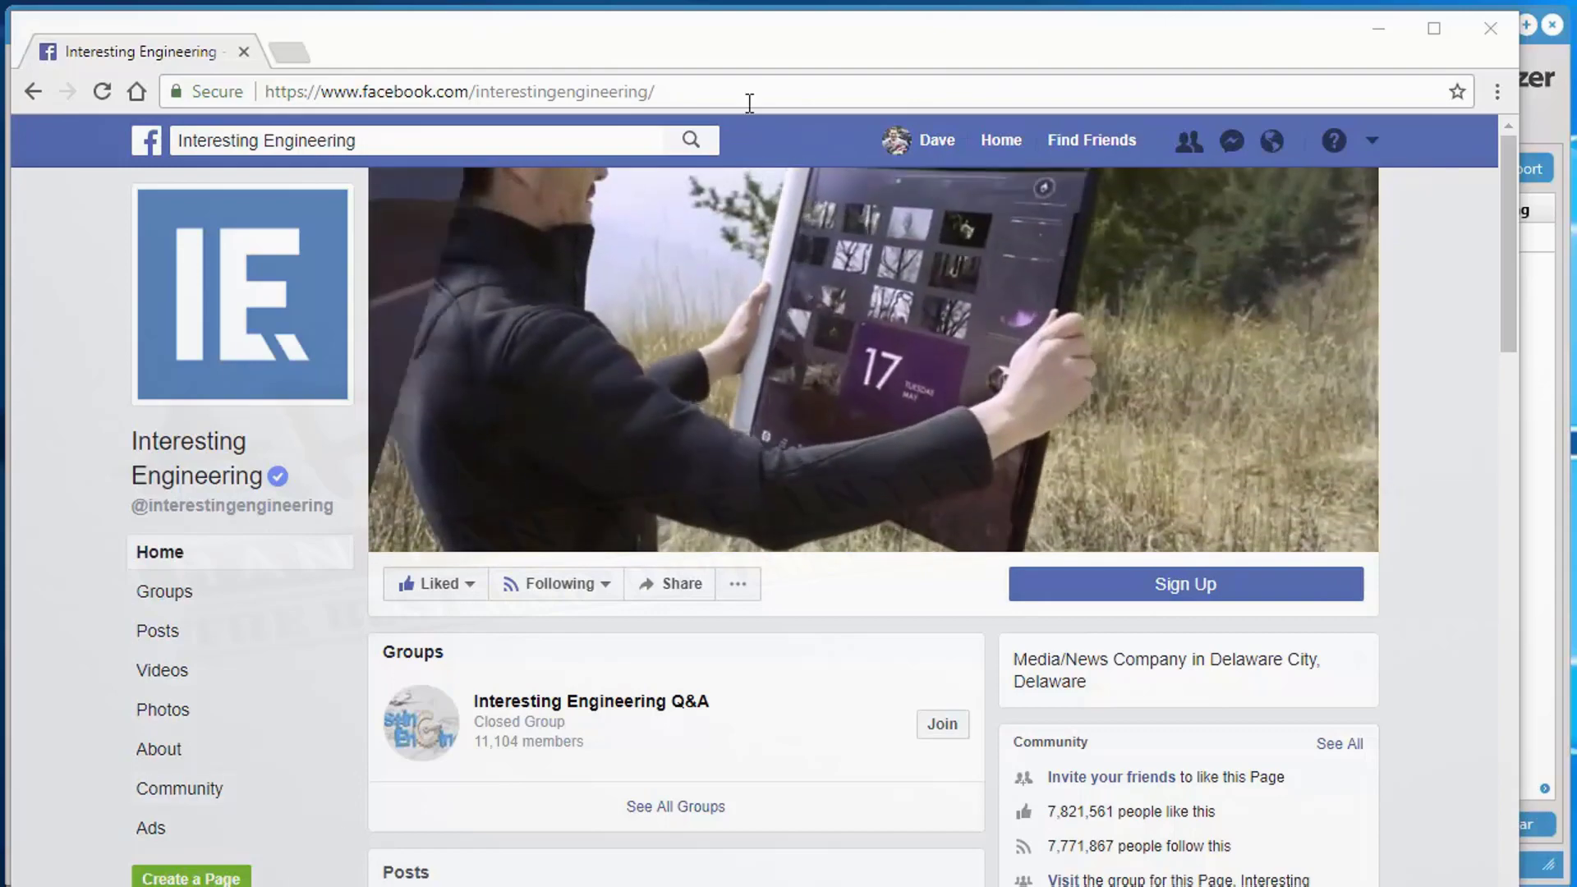
- Copy the web address of the Interesting Engineering Facebook page and return to Social Page Analyzer
left_click(746, 94)
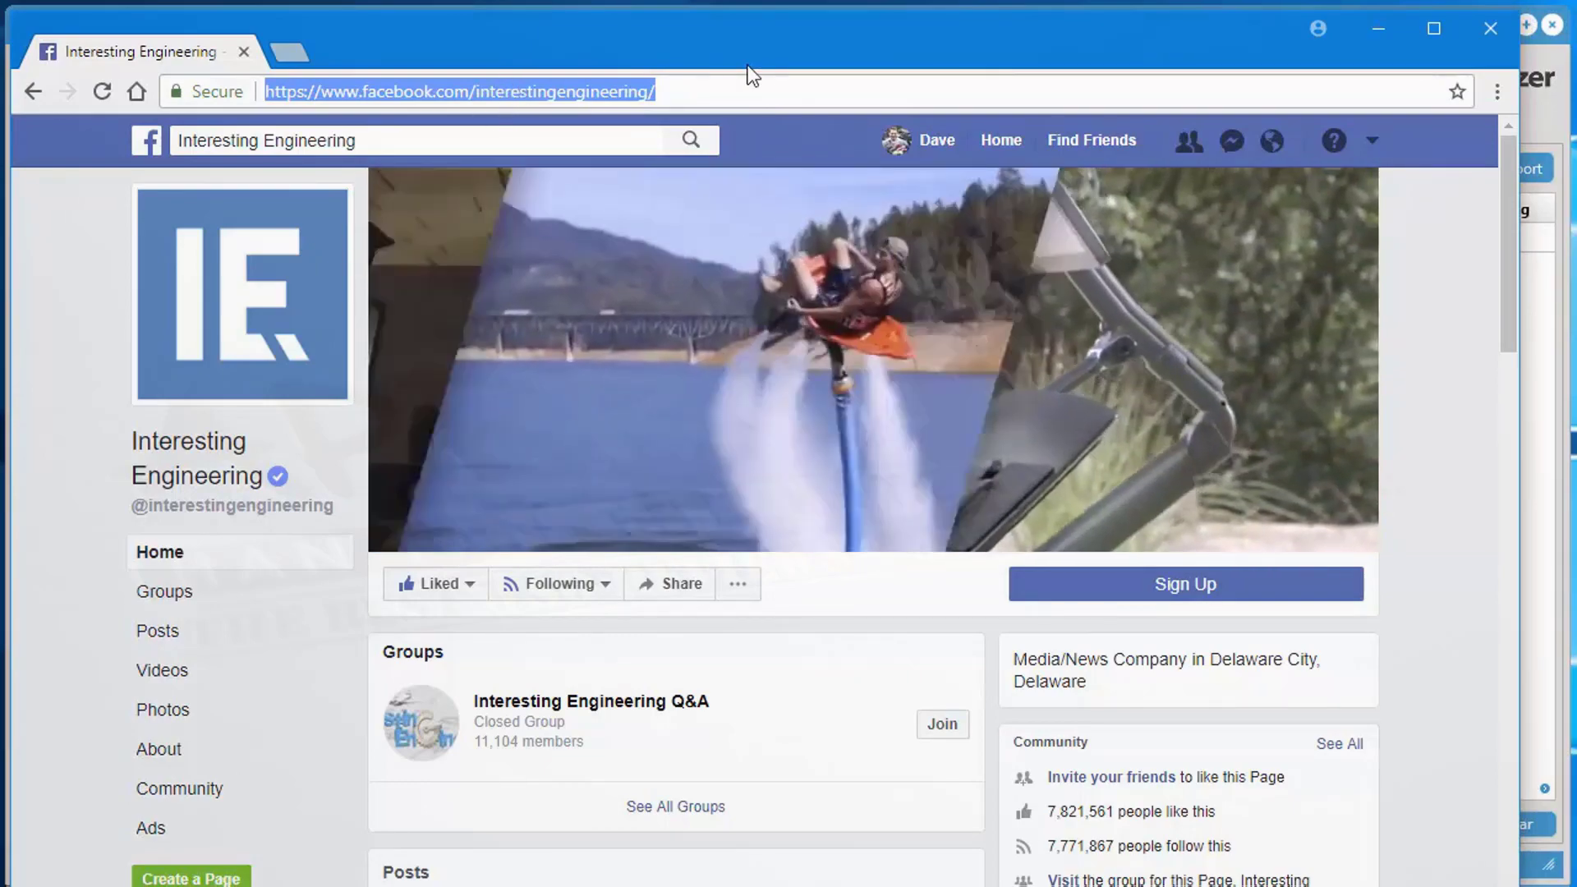
right_click(510, 87)
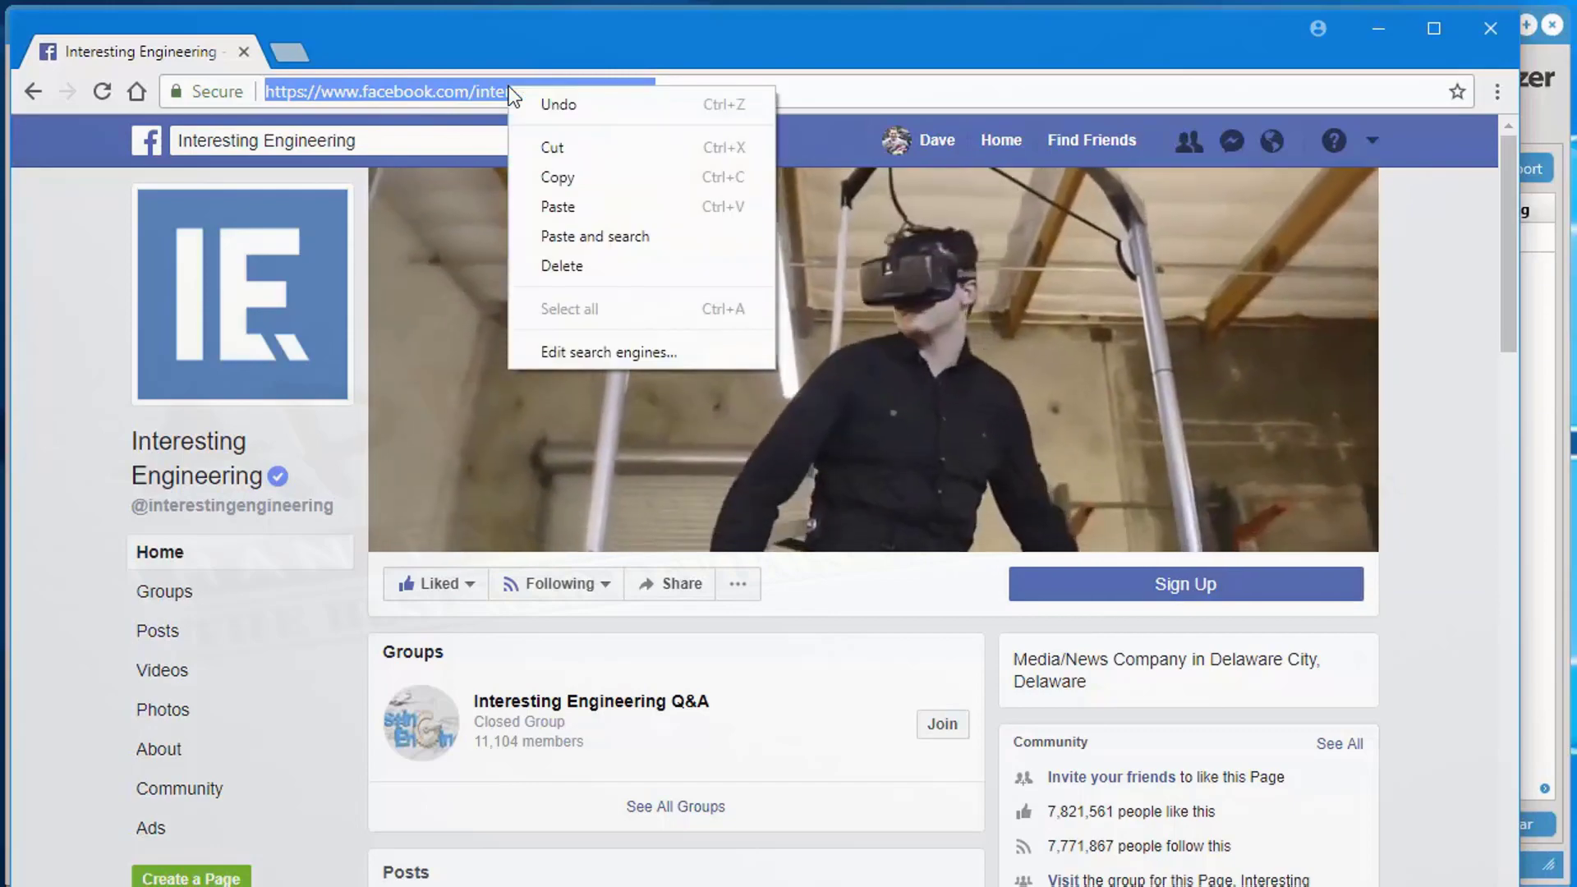
left_click(558, 176)
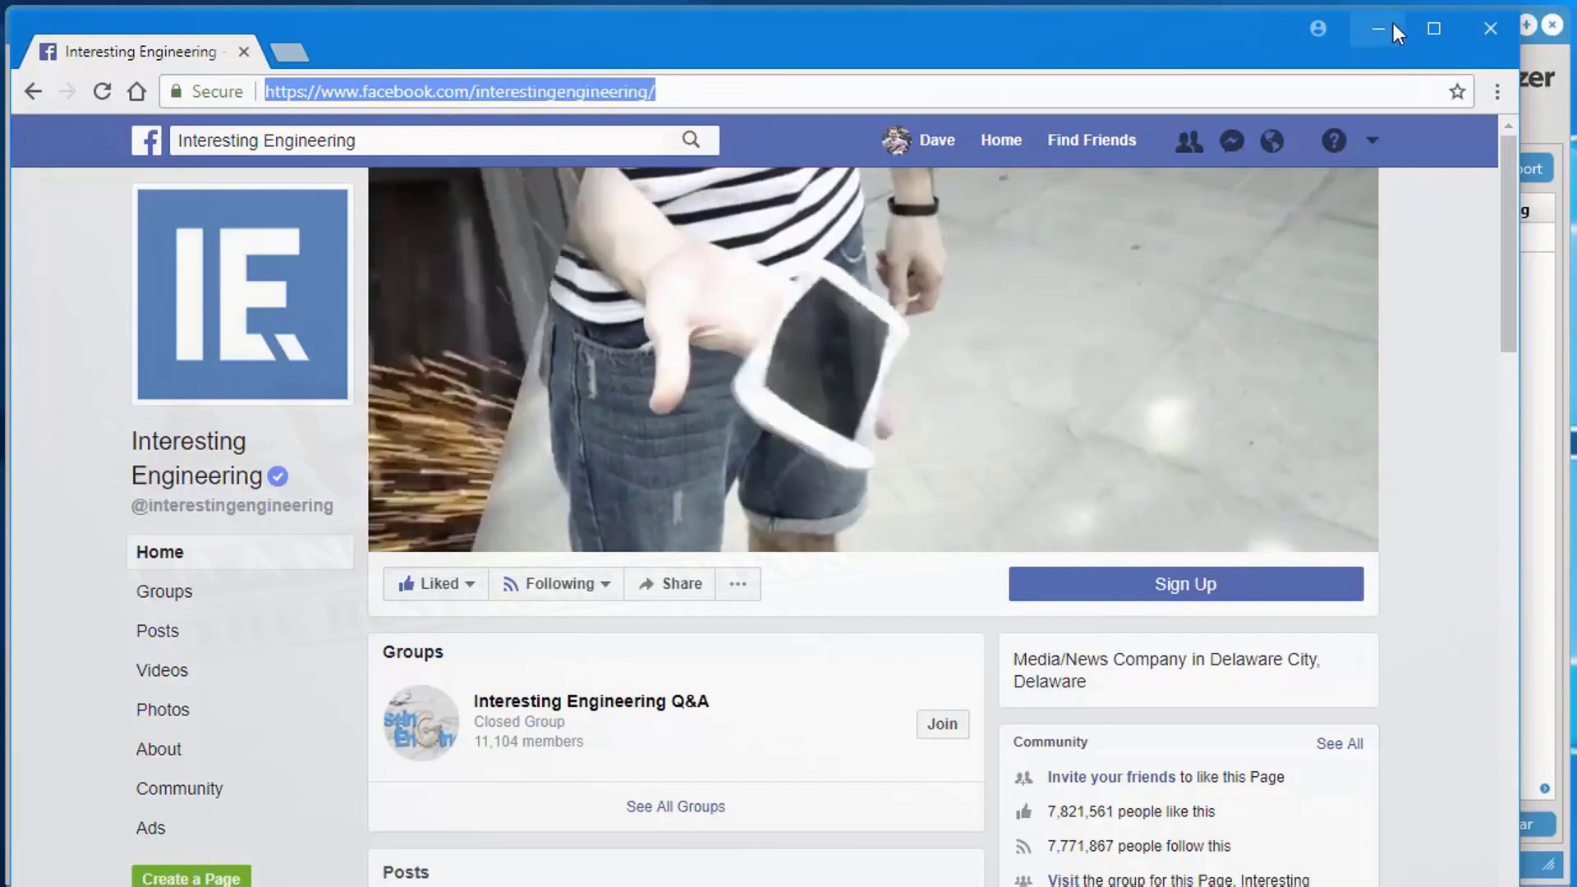
left_click(1378, 29)
- Insert the copied Interesting Engineering link manually as a fanpage, get its fanpage data and review the result
left_click(174, 140)
left_click(65, 164)
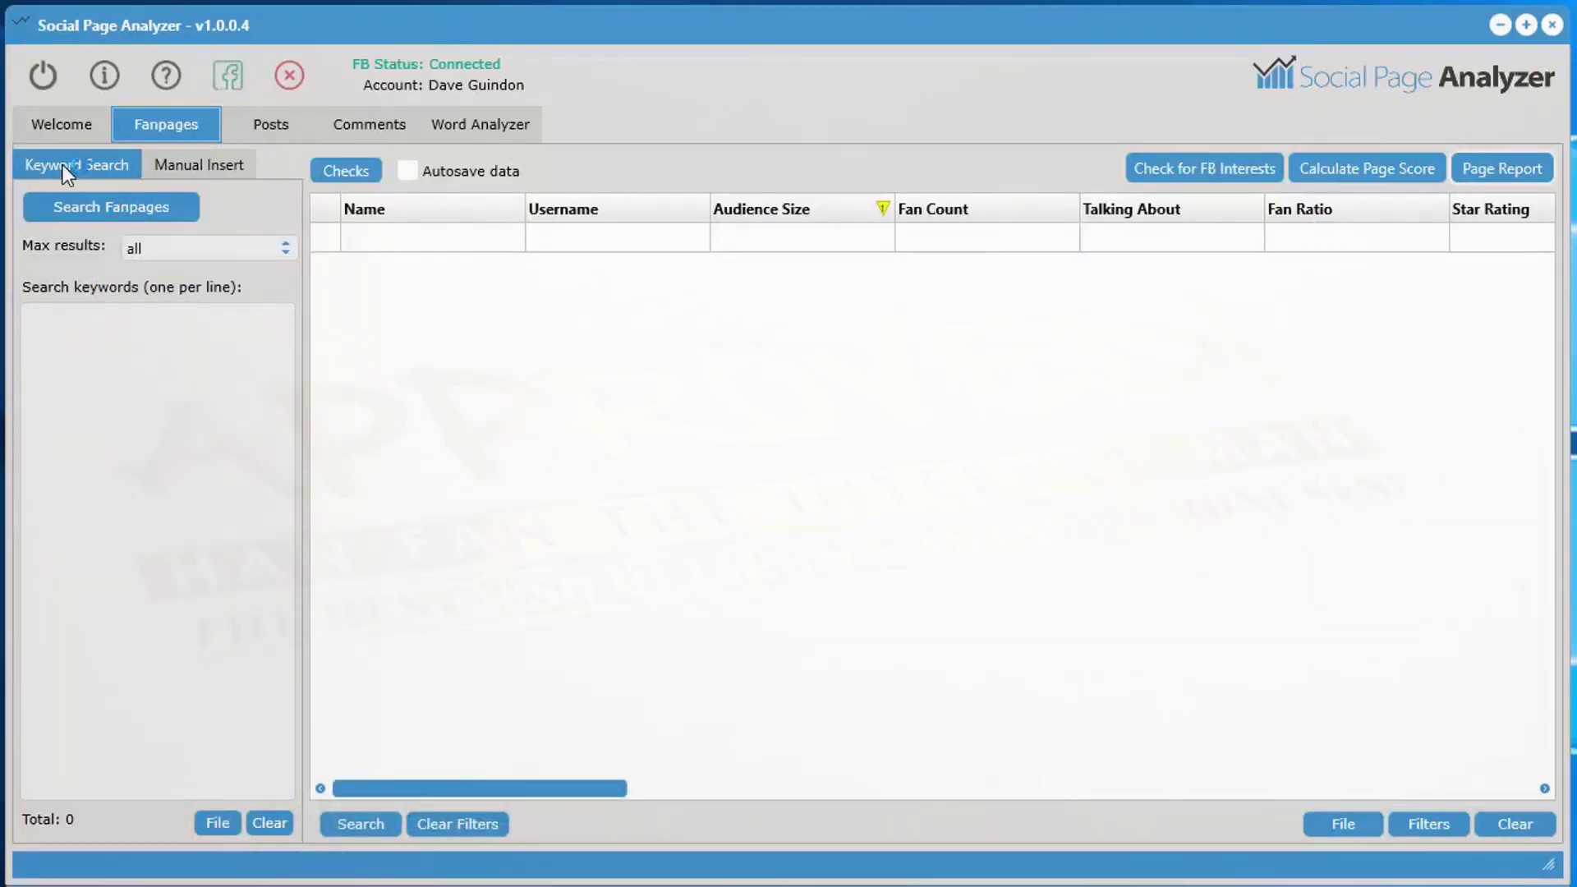
left_click(215, 169)
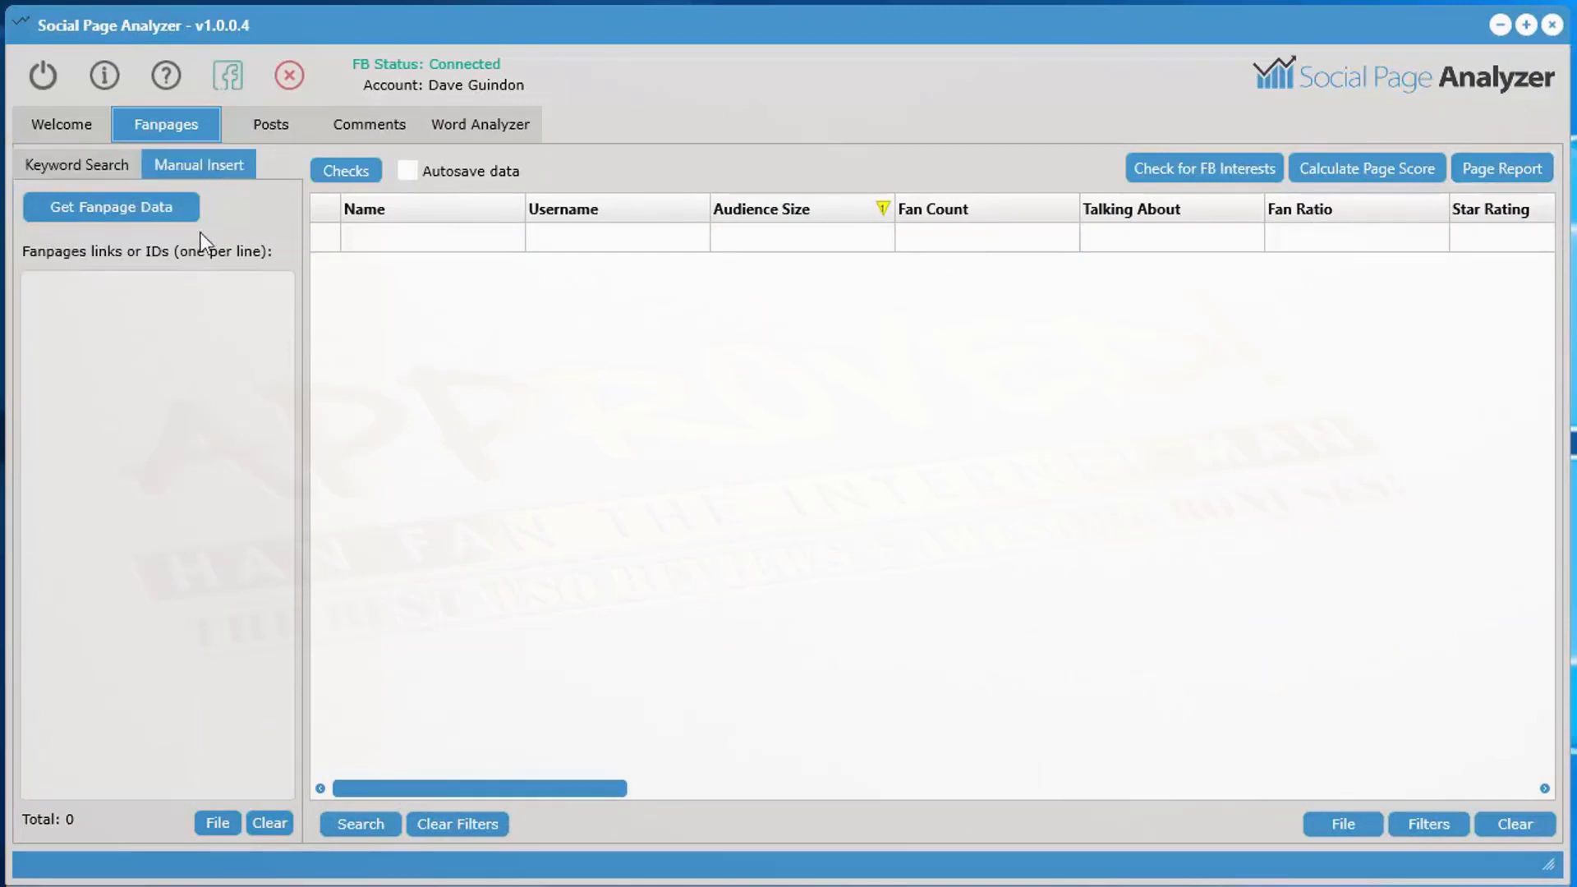
right_click(46, 371)
left_click(115, 483)
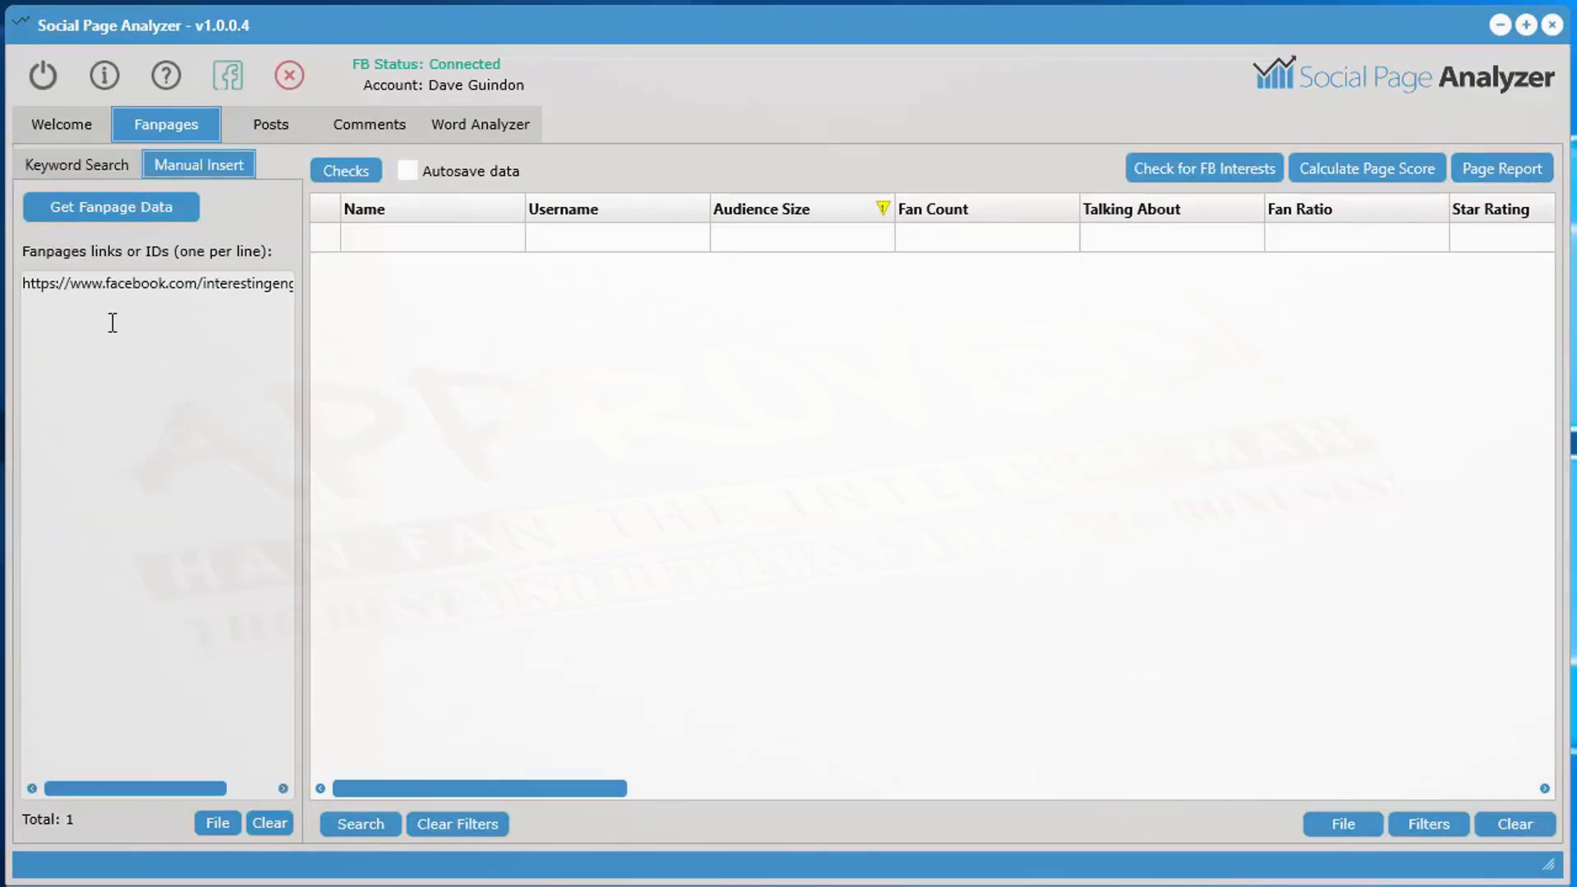
left_click(87, 207)
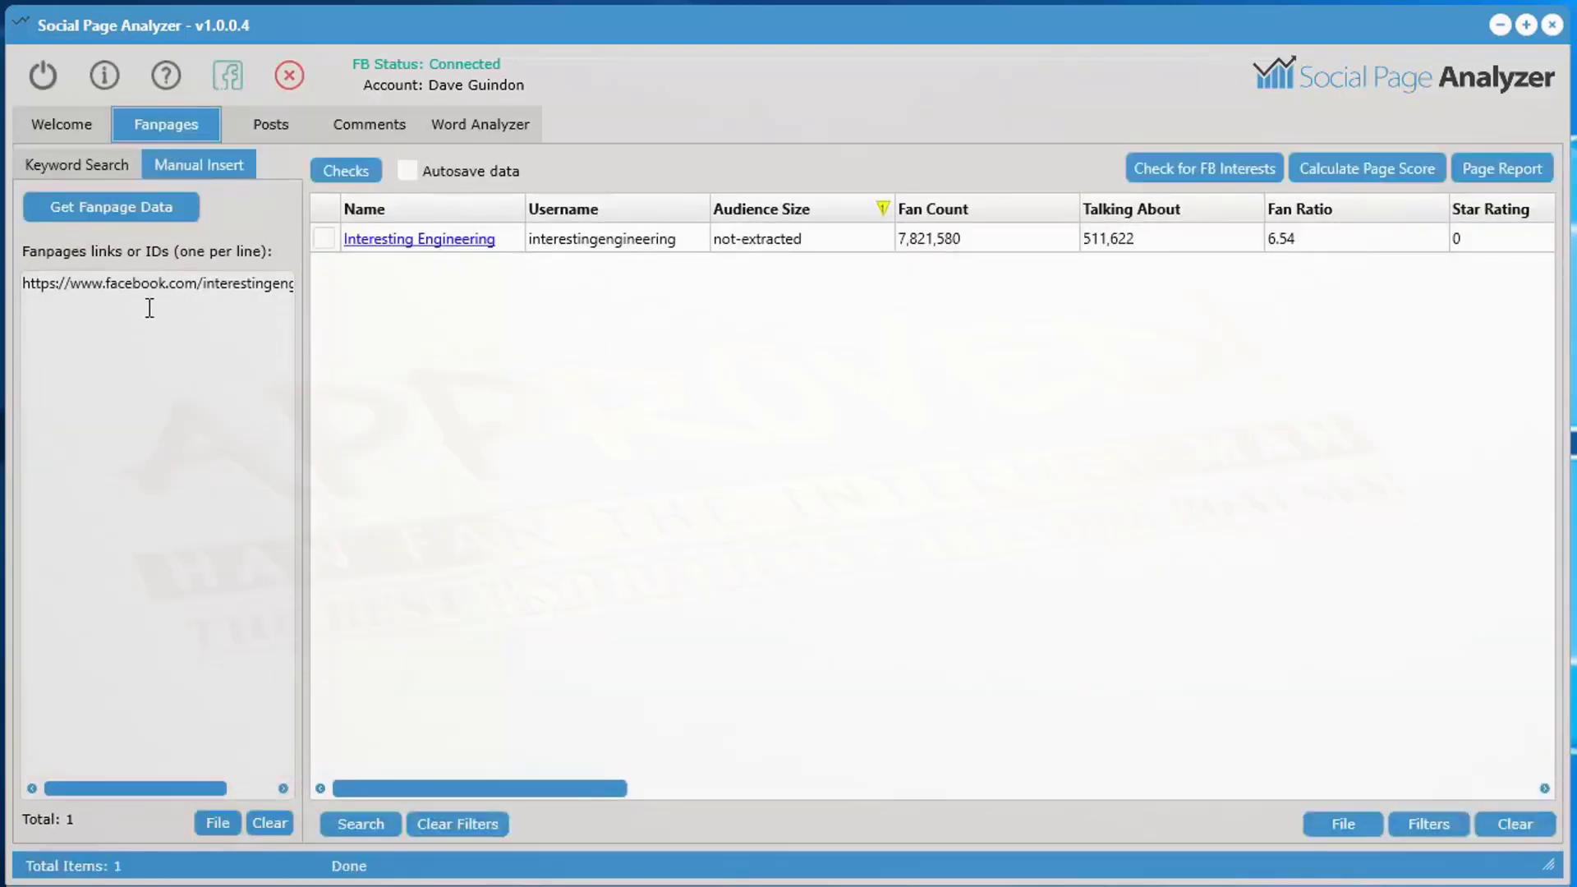
left_click_drag(579, 787, 534, 807)
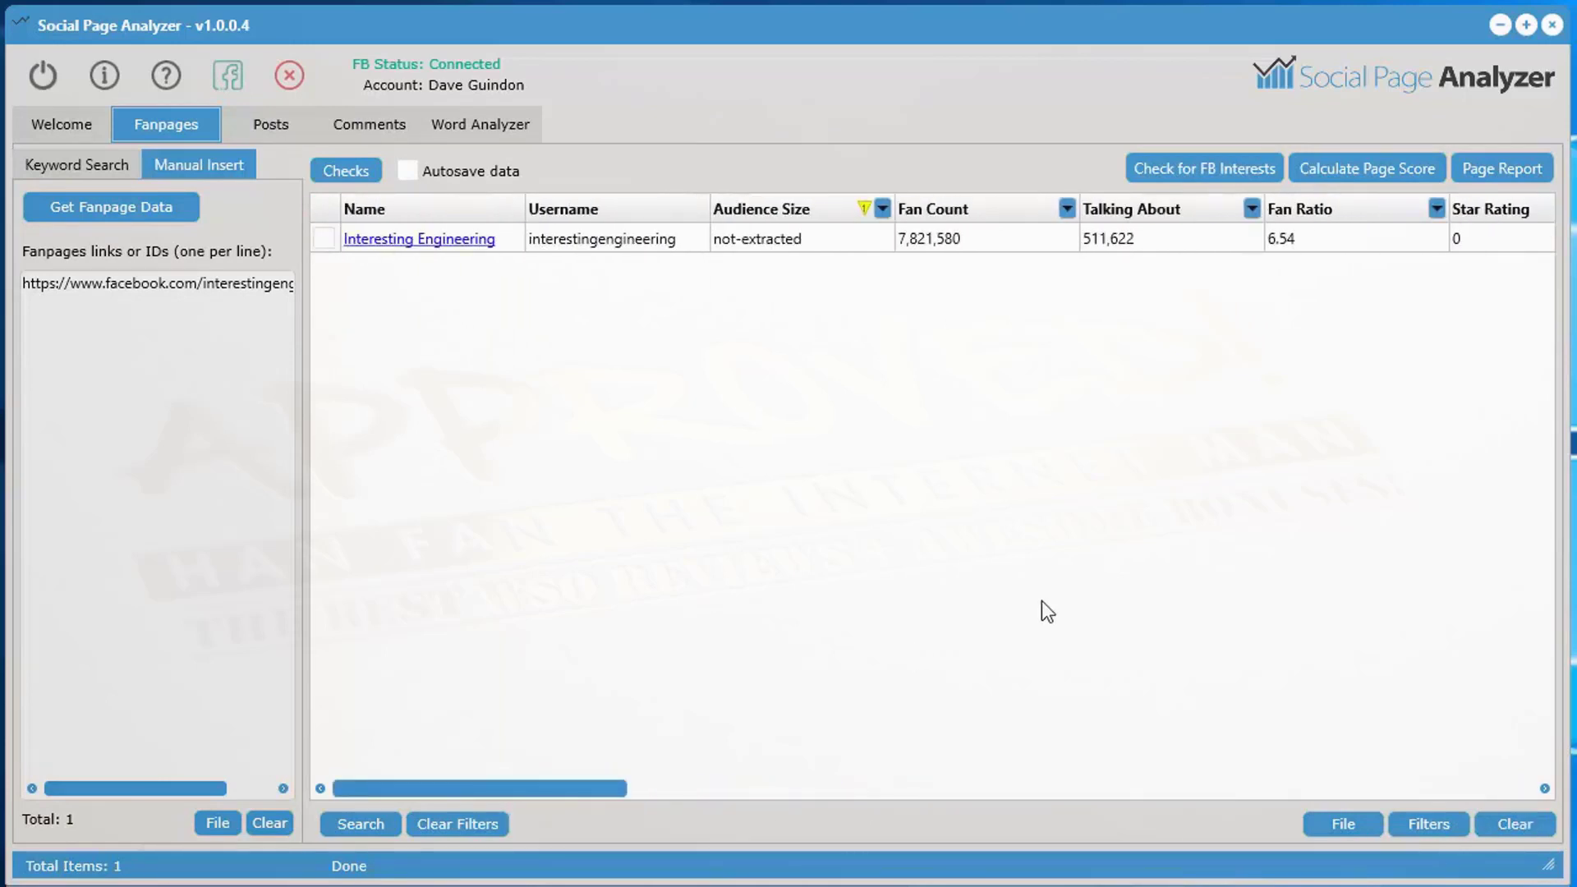
- Generate a Page Score Report from the copied Interesting Engineering link, analyzing up to 500 posts, and read through it
left_click(1515, 170)
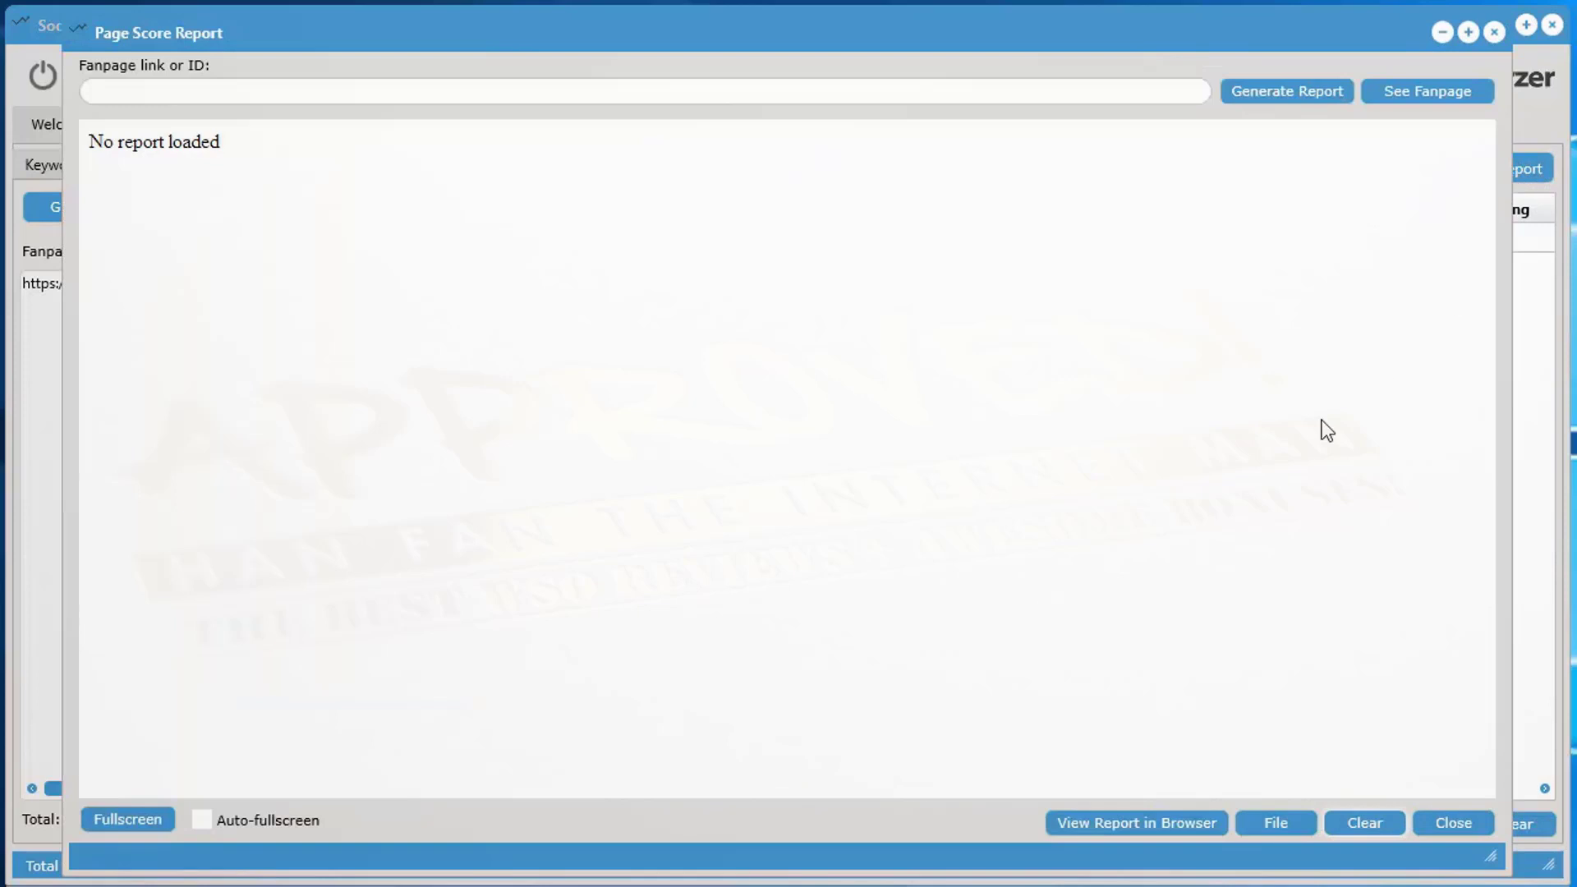
right_click(343, 92)
left_click(451, 161)
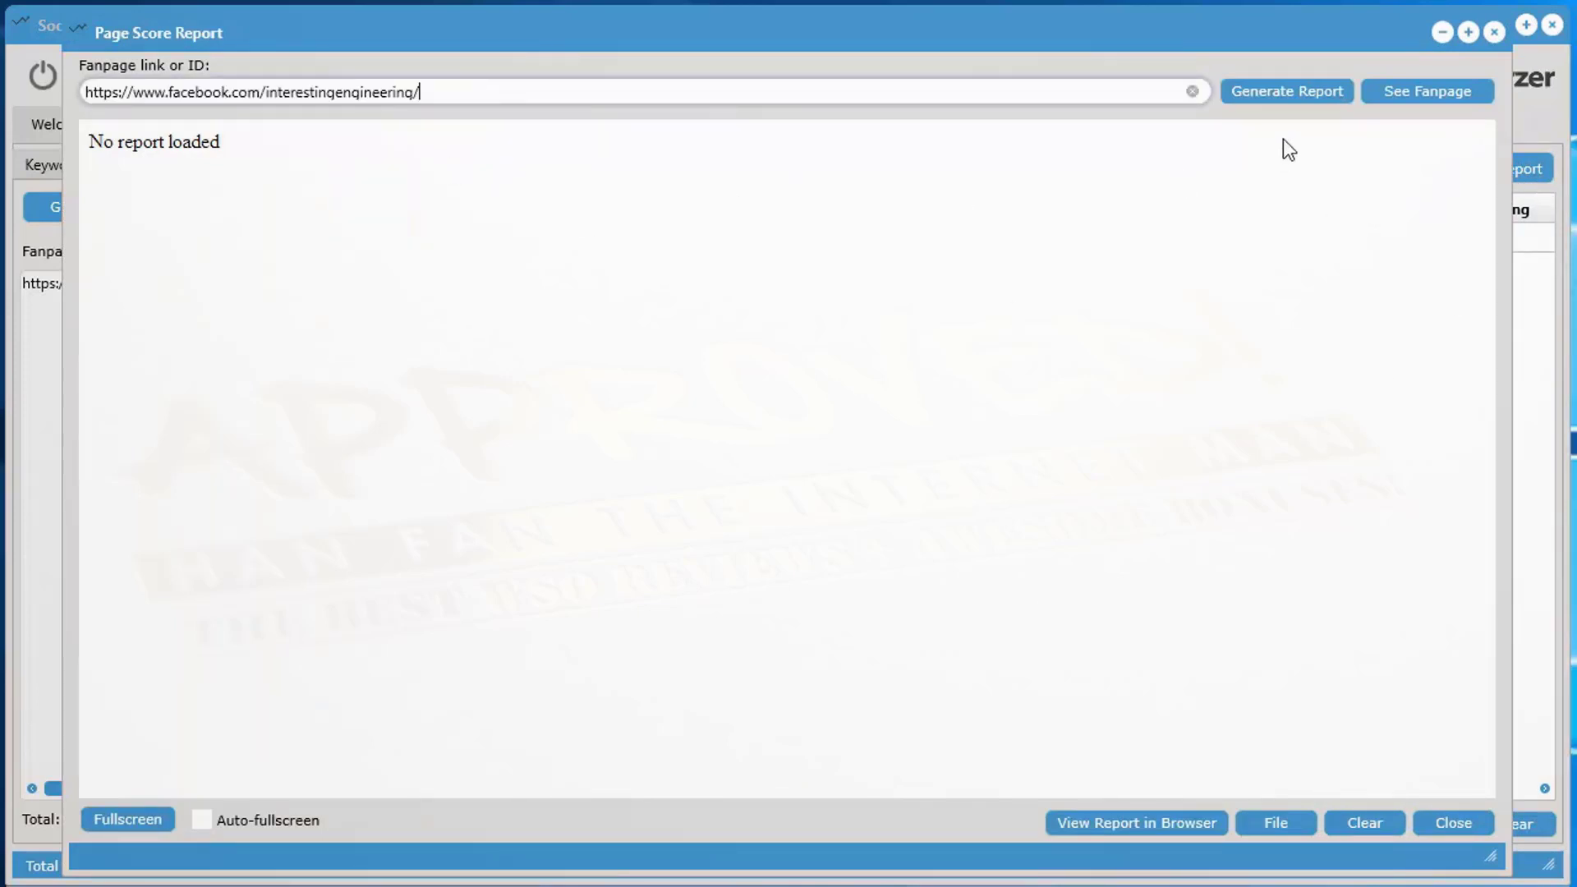
left_click(1308, 87)
left_click(863, 470)
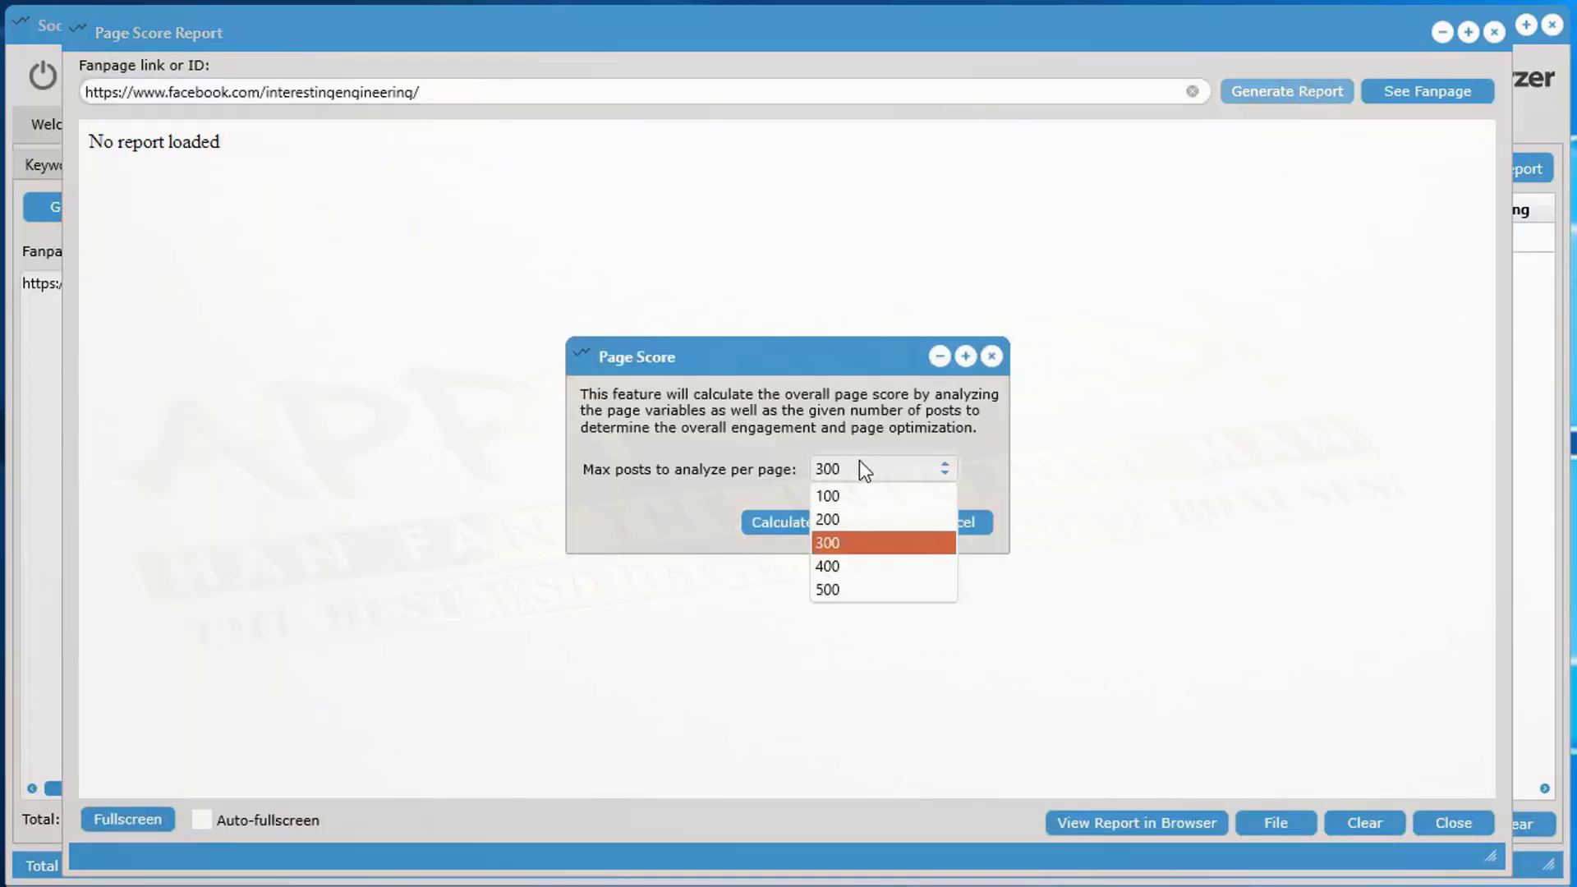
left_click(854, 588)
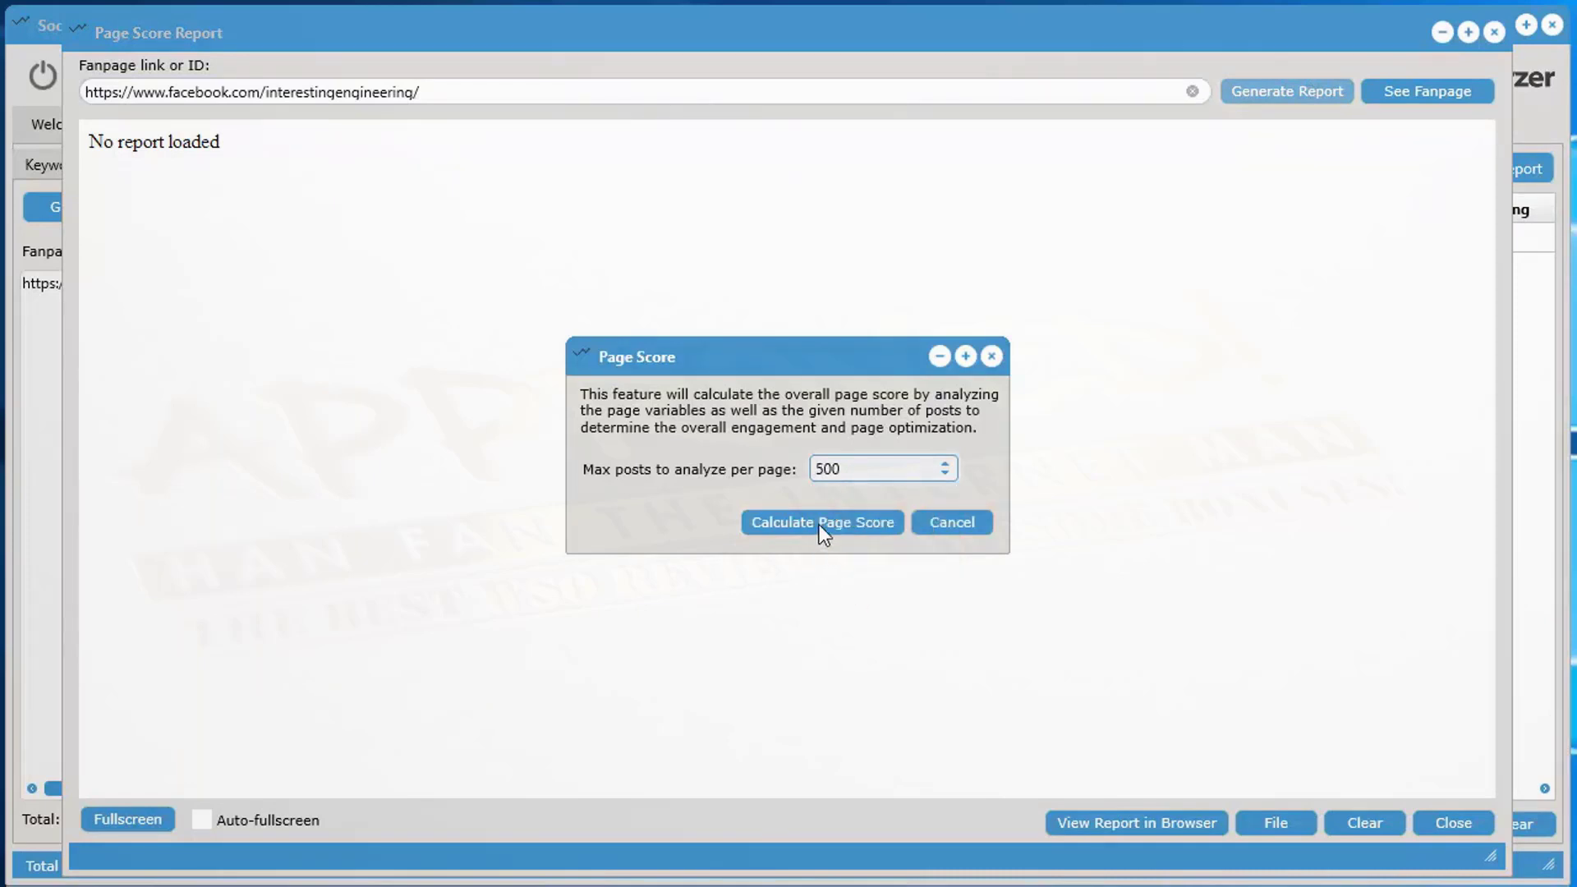
left_click(820, 524)
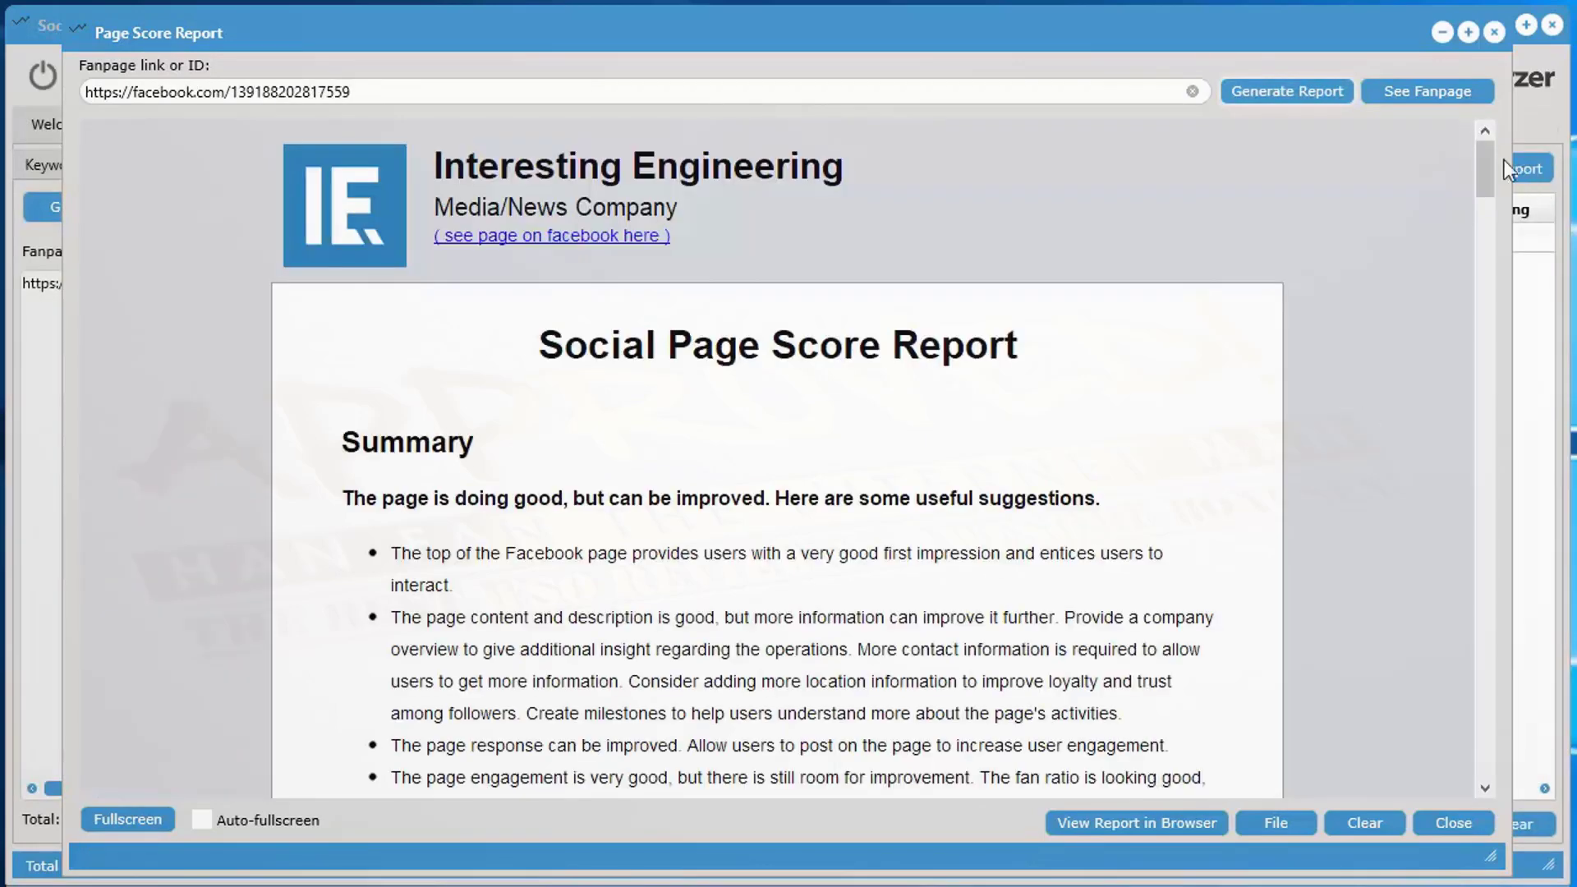
left_click_drag(1487, 164, 1477, 738)
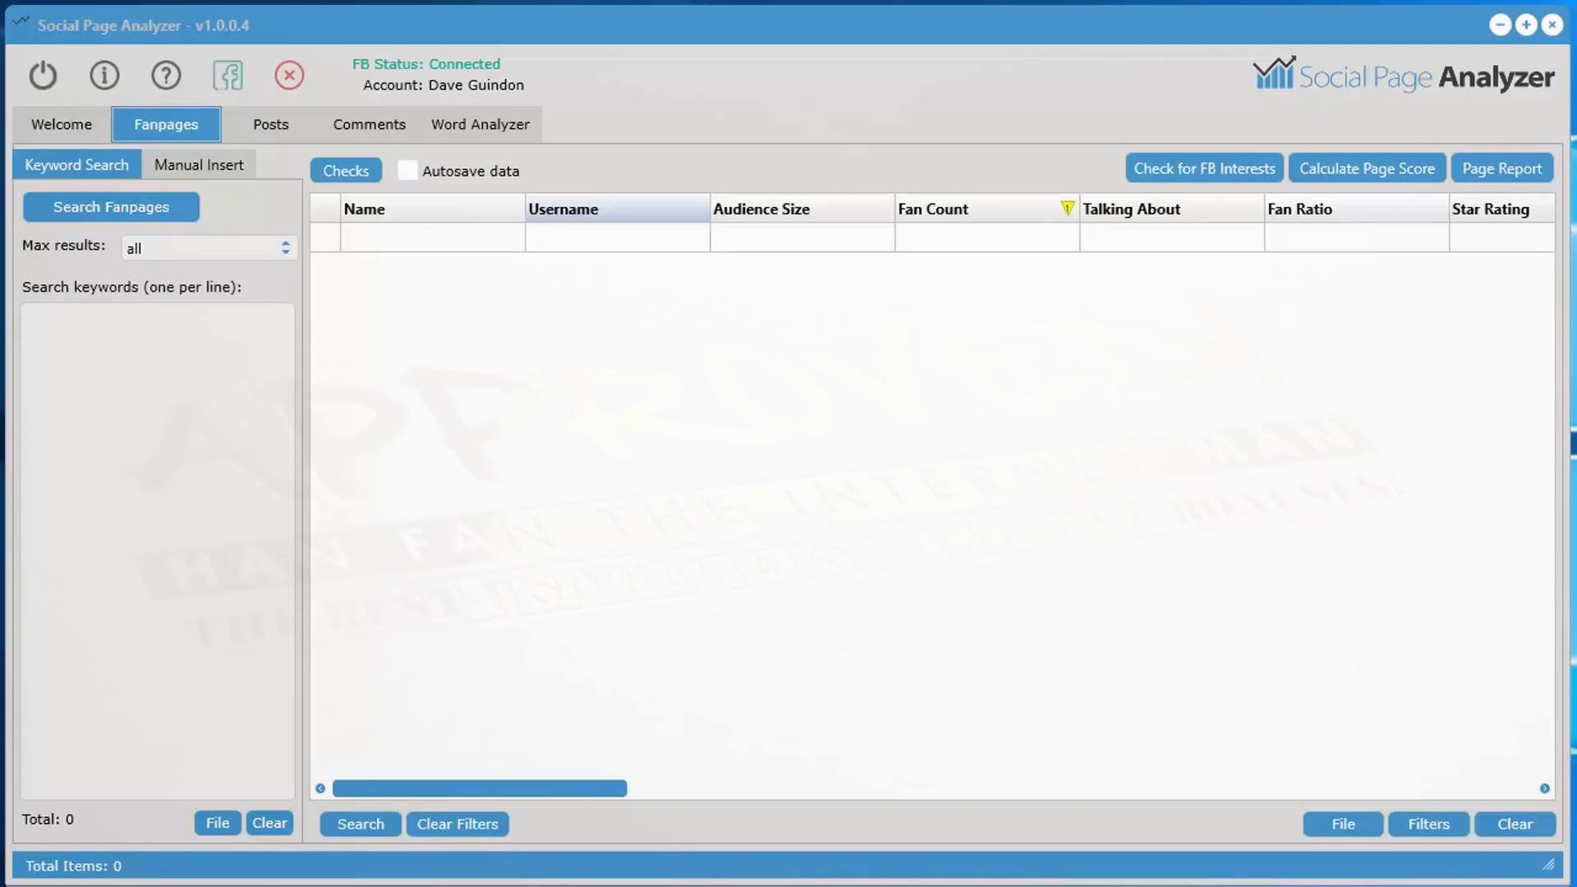
- Search fanpages for the keyword "cute cats" with a maximum of 25 results and sort them by Fan Count in descending order
left_click(160, 435)
type("cute cats")
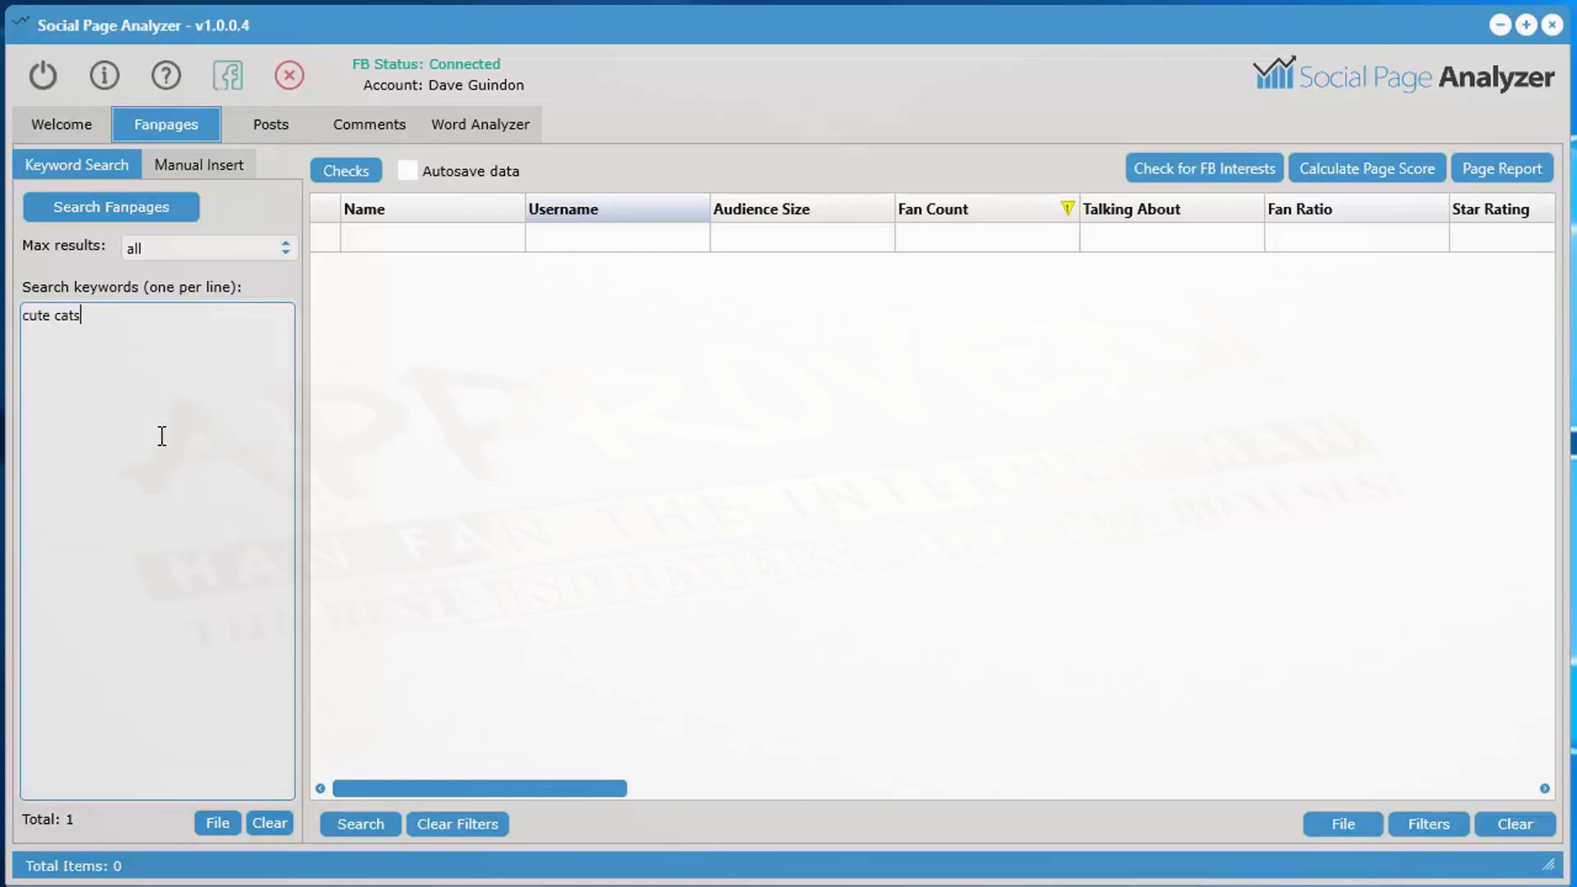
left_click(181, 256)
left_click(187, 297)
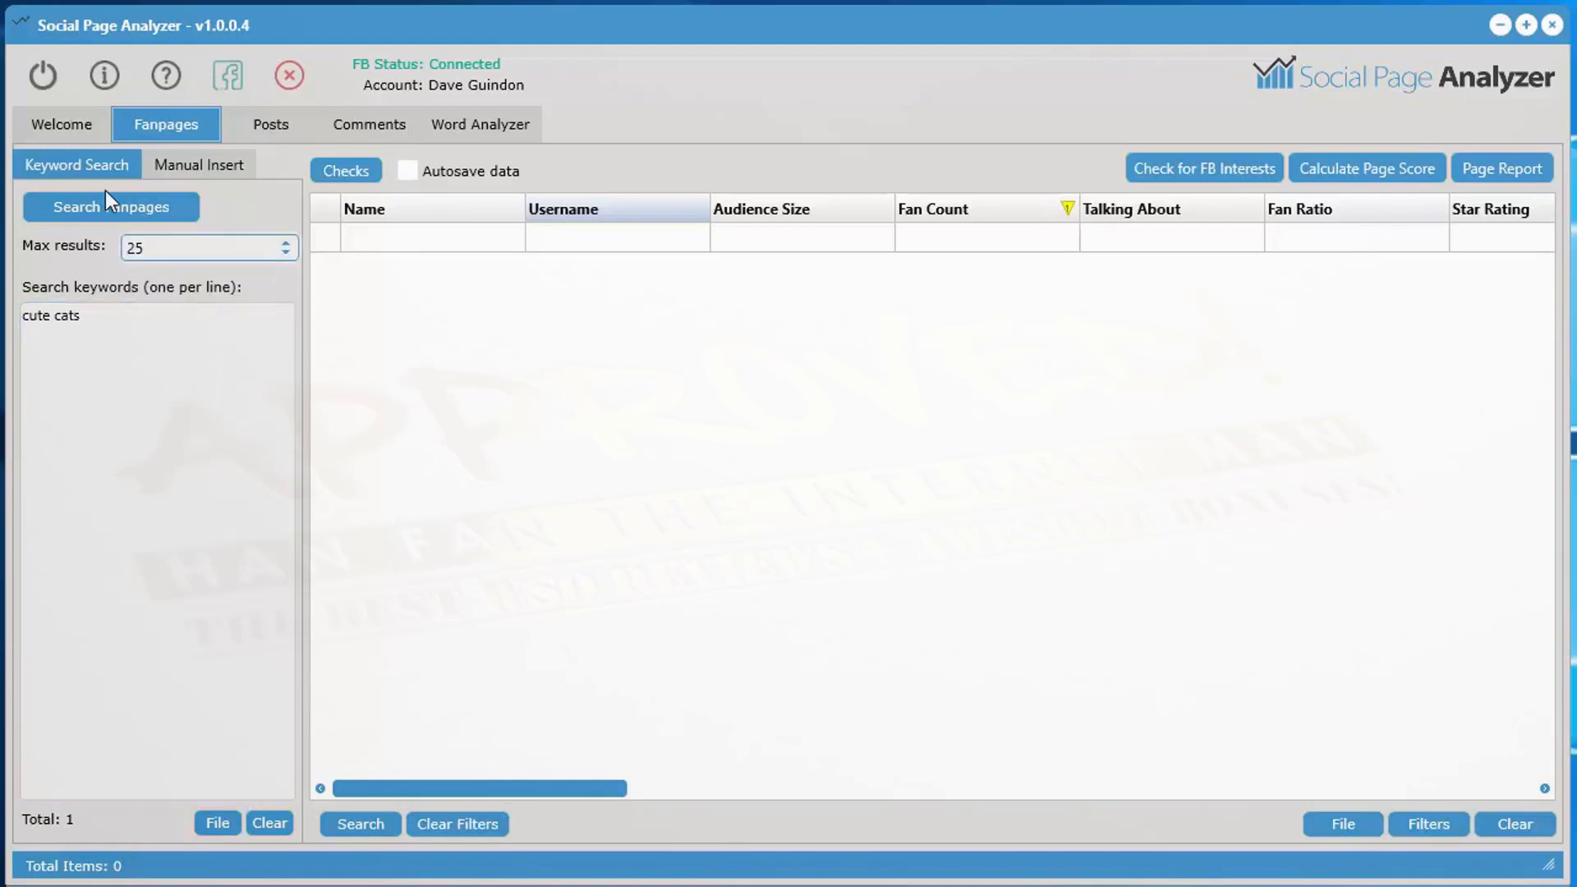
left_click(107, 206)
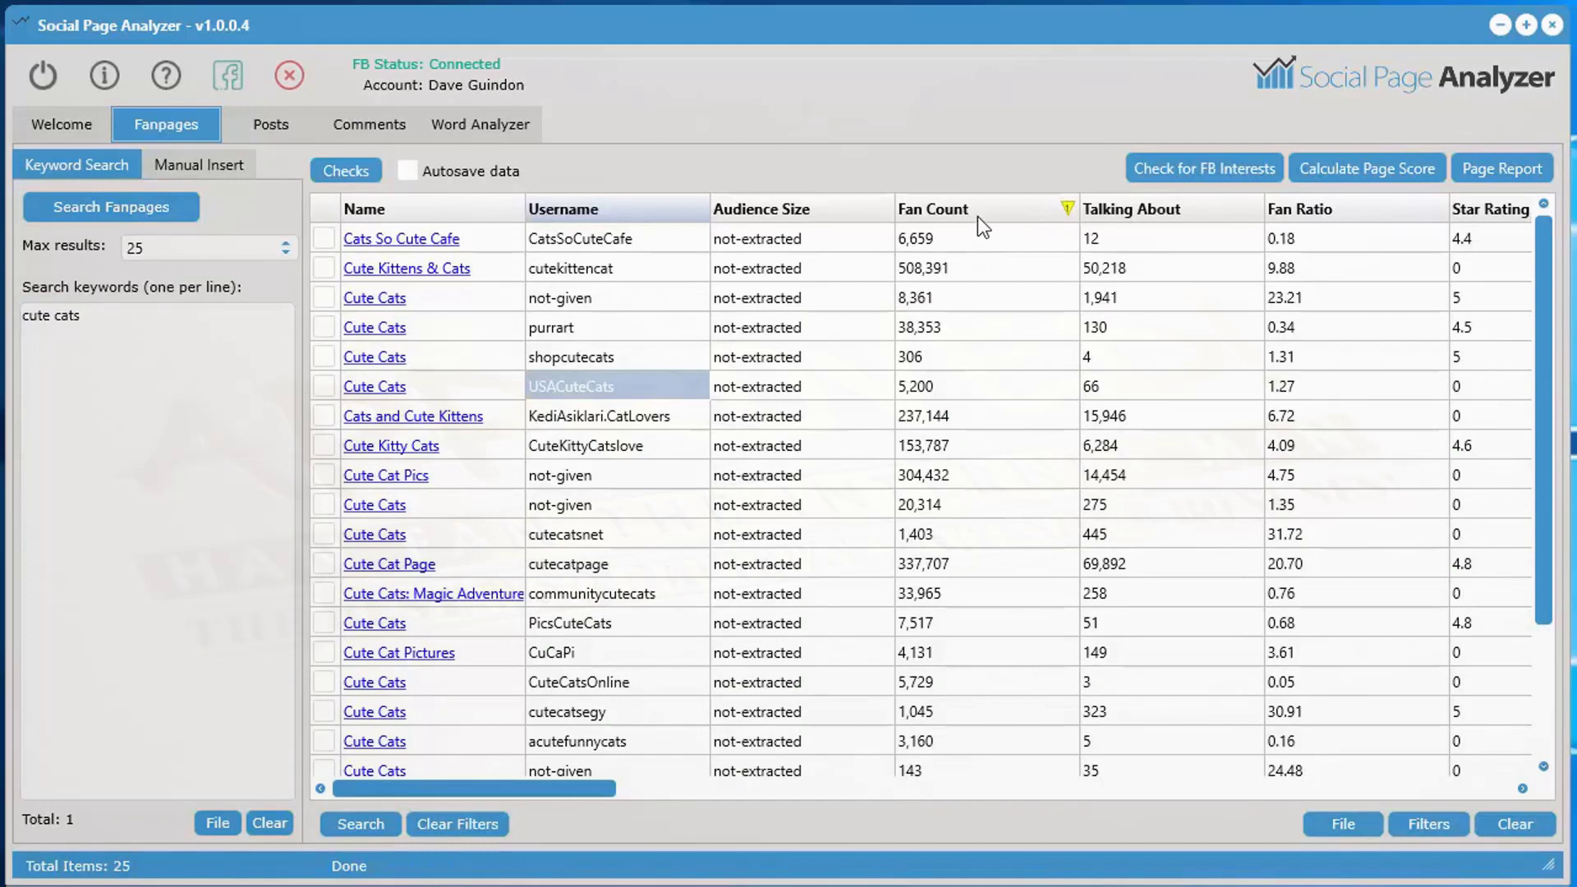
left_click(928, 208)
left_click(928, 209)
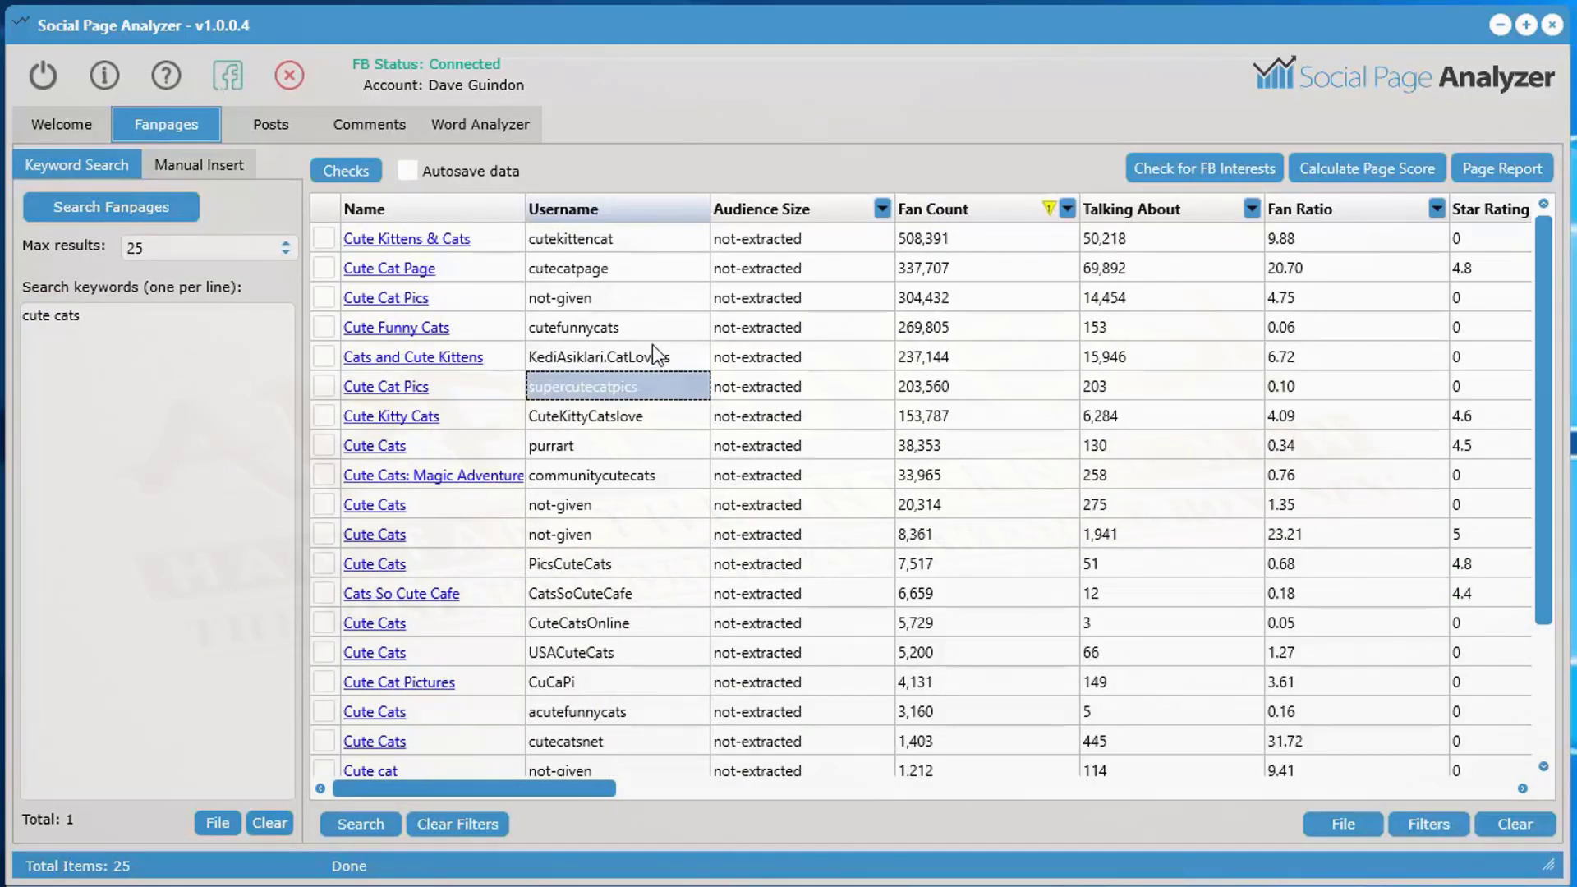
- Open the Cute Cats fanpage with username purrart on Facebook and examine its photos, videos and posts
left_click(571, 448)
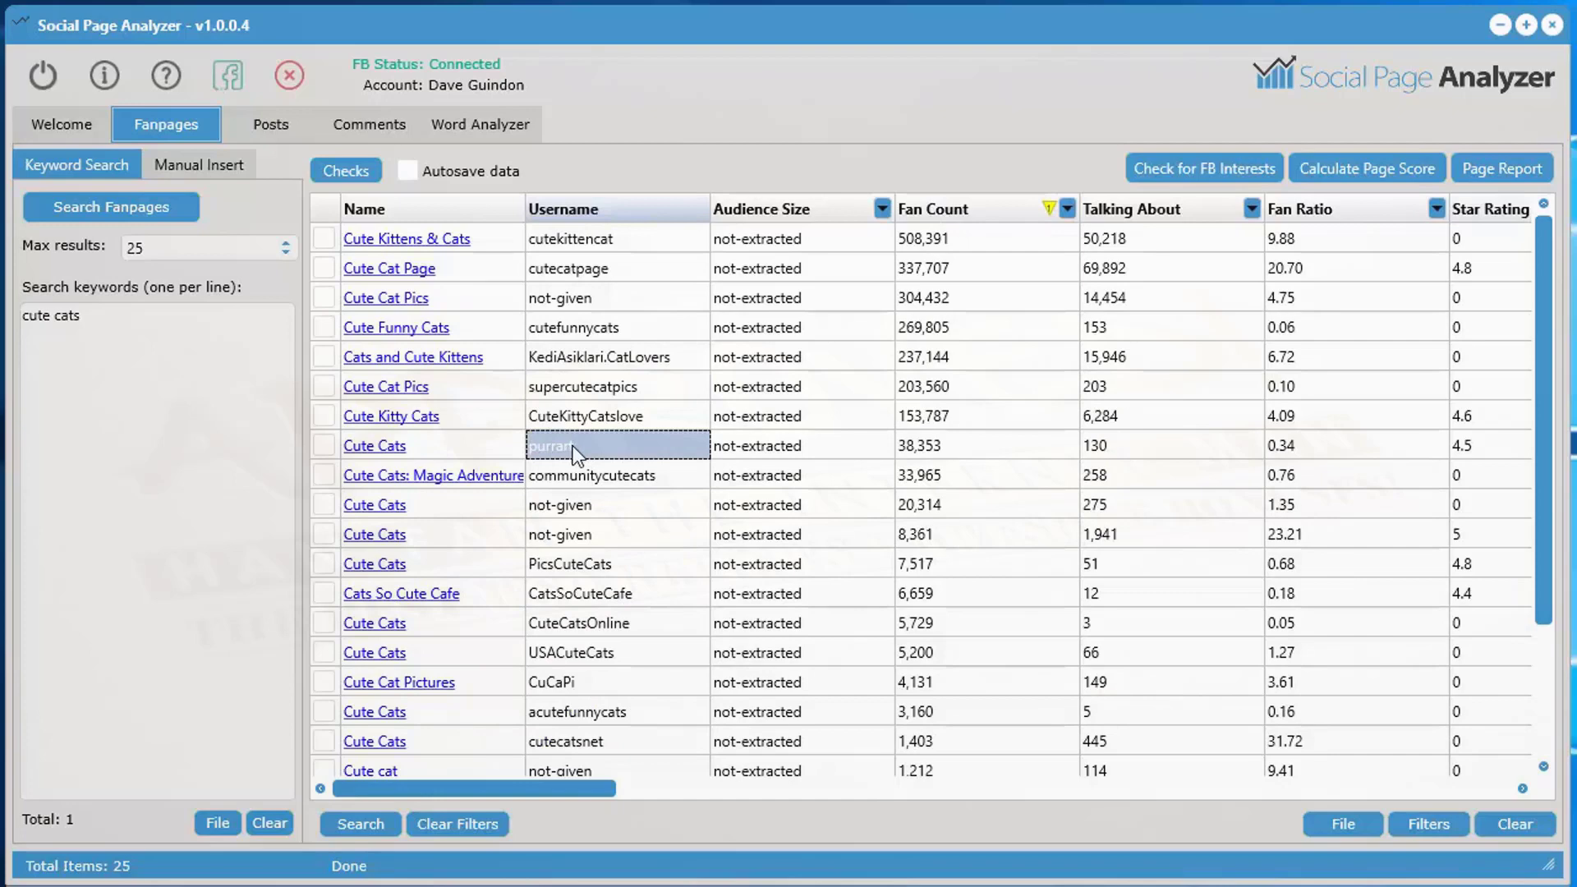
left_click(391, 451)
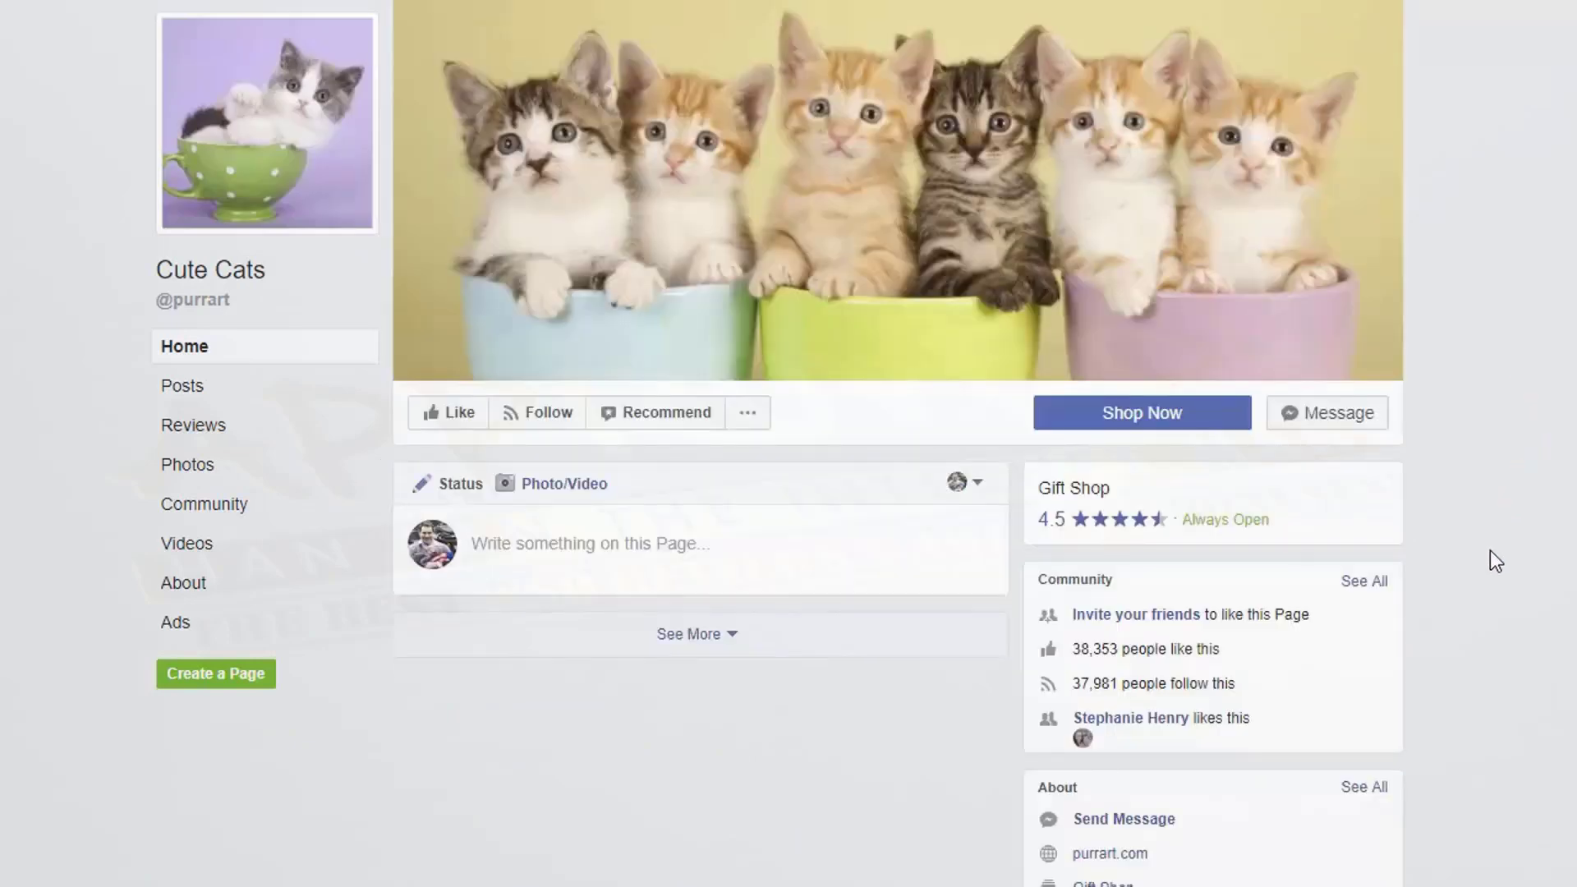
scroll(1490, 550, "down", 15)
scroll(1492, 534, "down", 15)
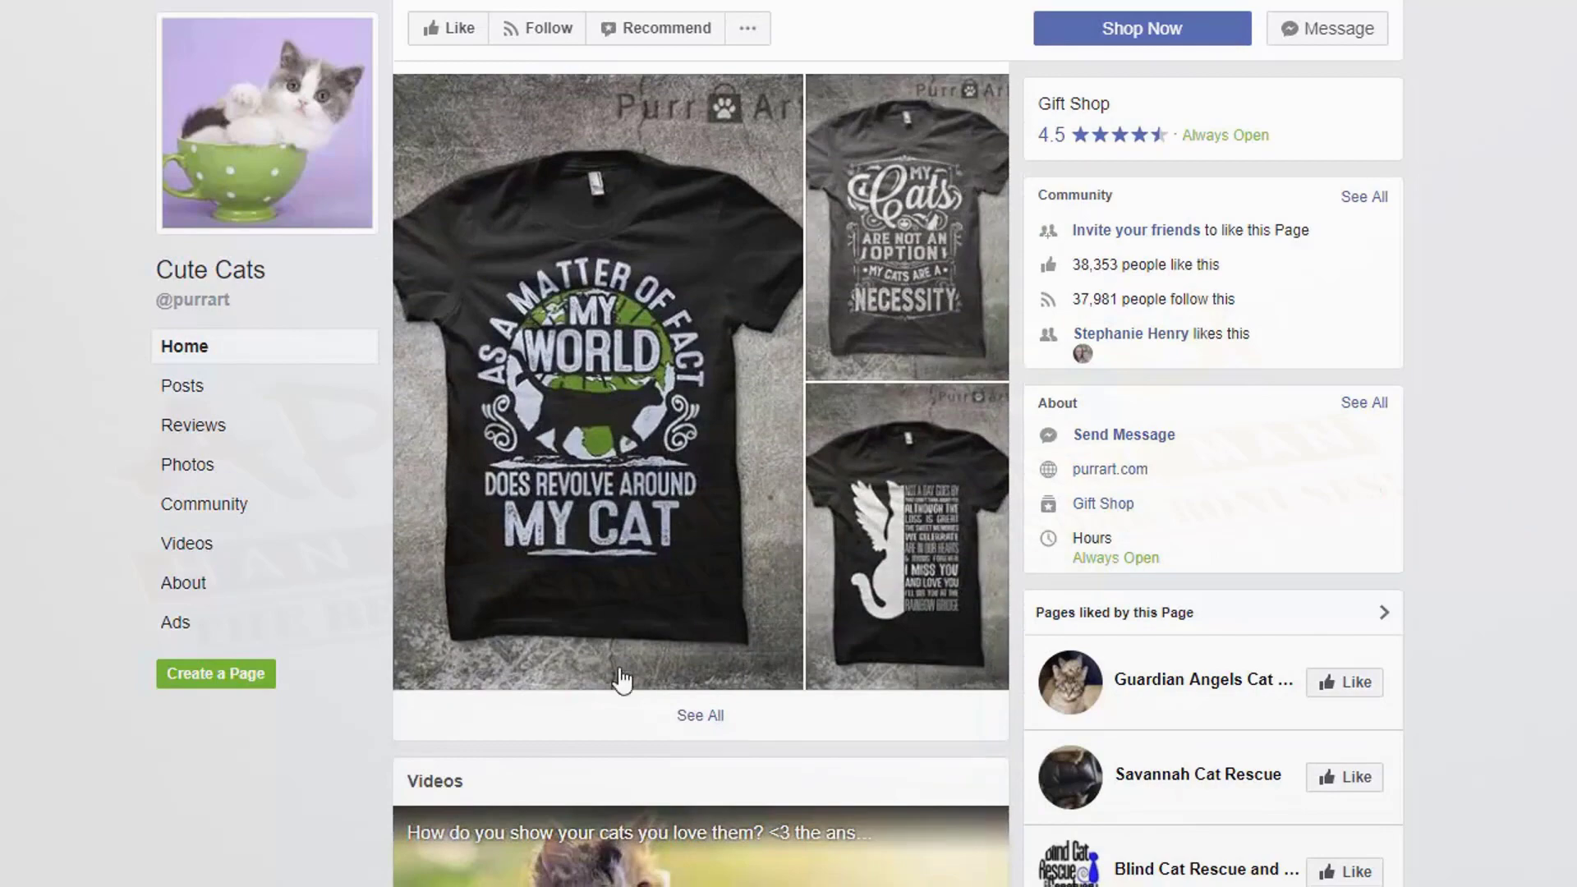
scroll(619, 649, "down", 20)
scroll(835, 747, "down", 10)
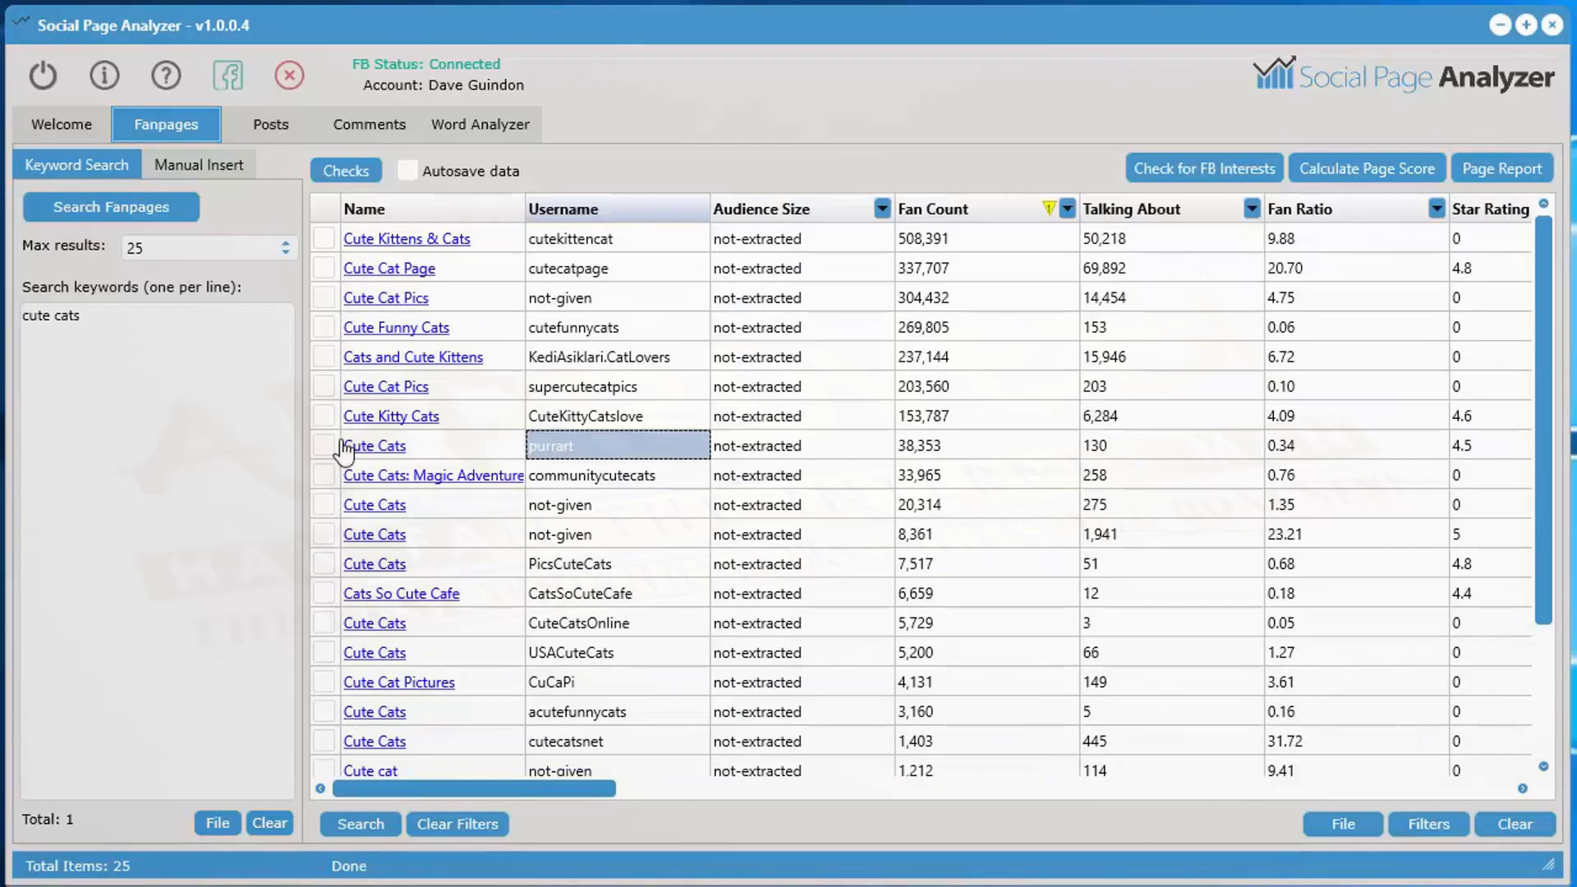
- Send the selected purrart Cute Cats fanpage to the Posts tool and retrieve its page posts
right_click(595, 444)
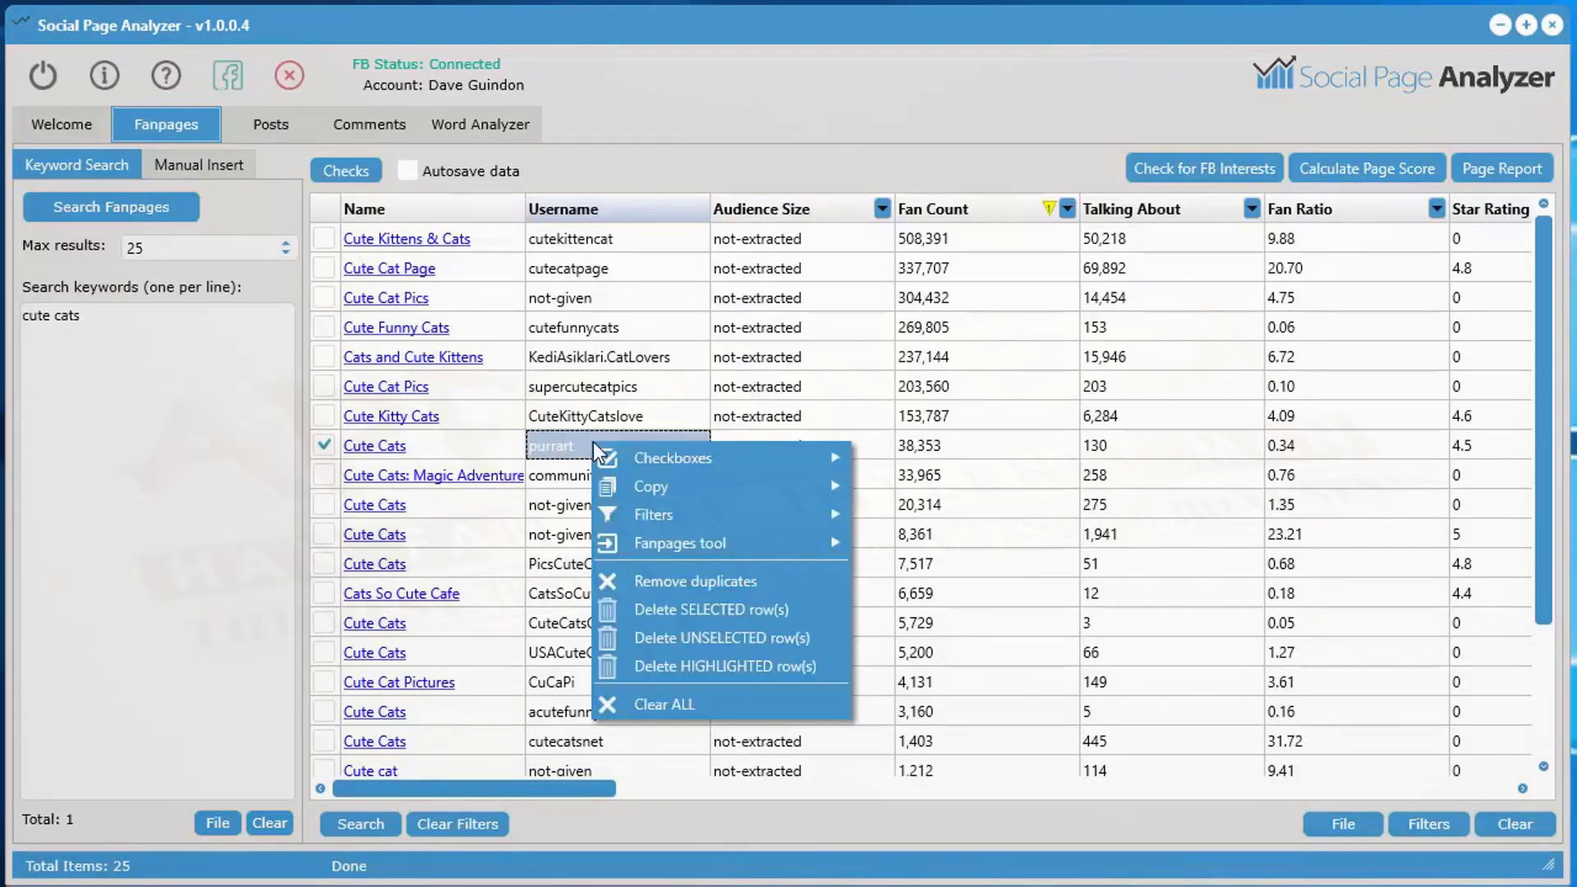
mouse_move(688, 544)
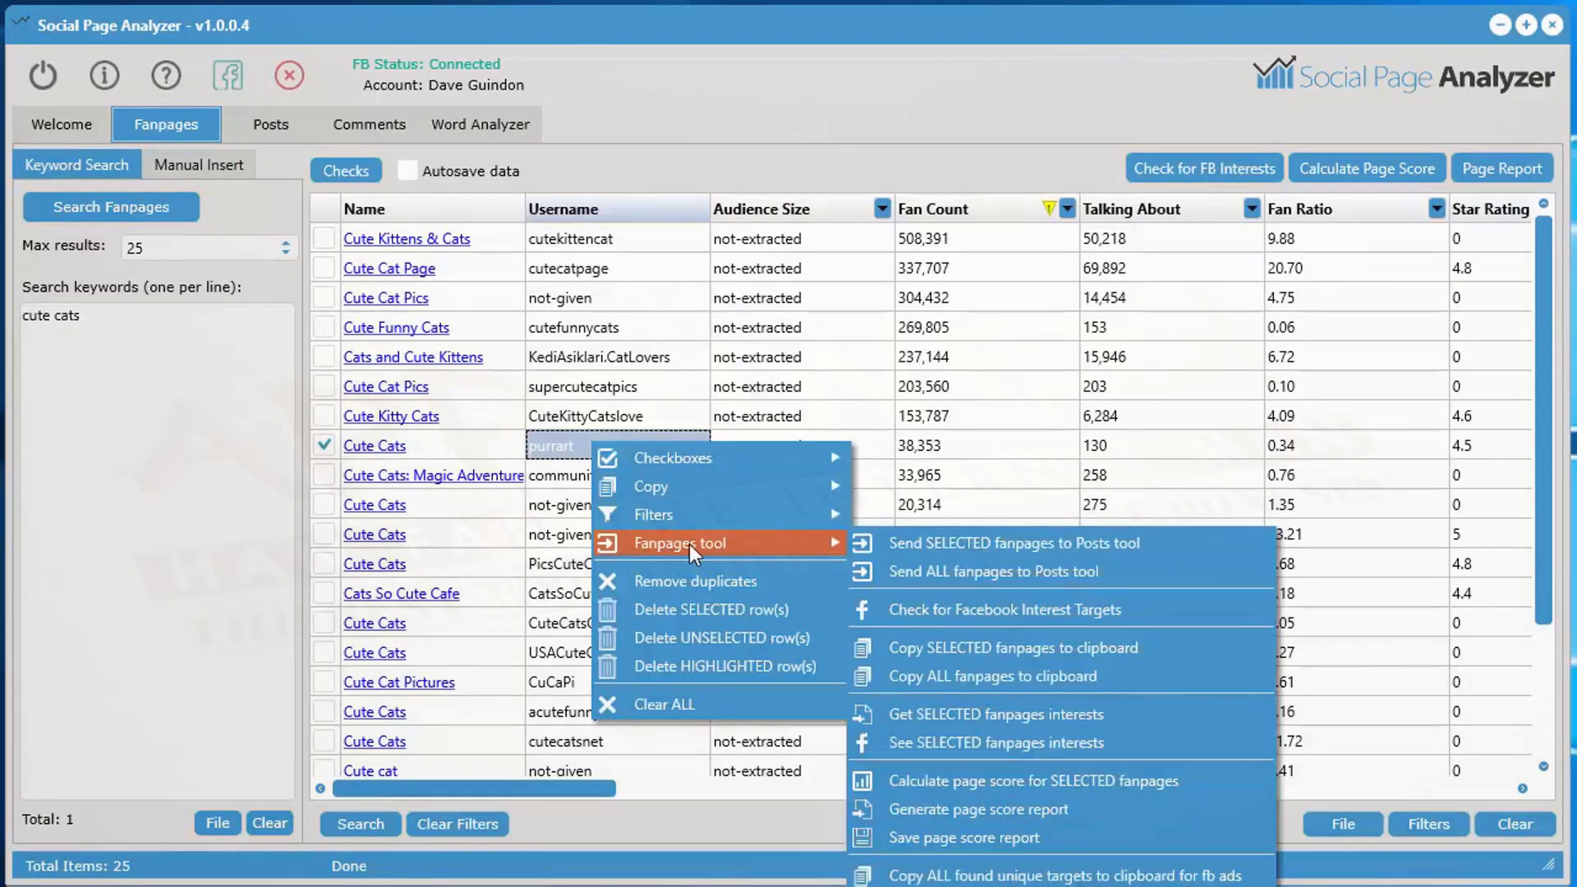
left_click(1096, 543)
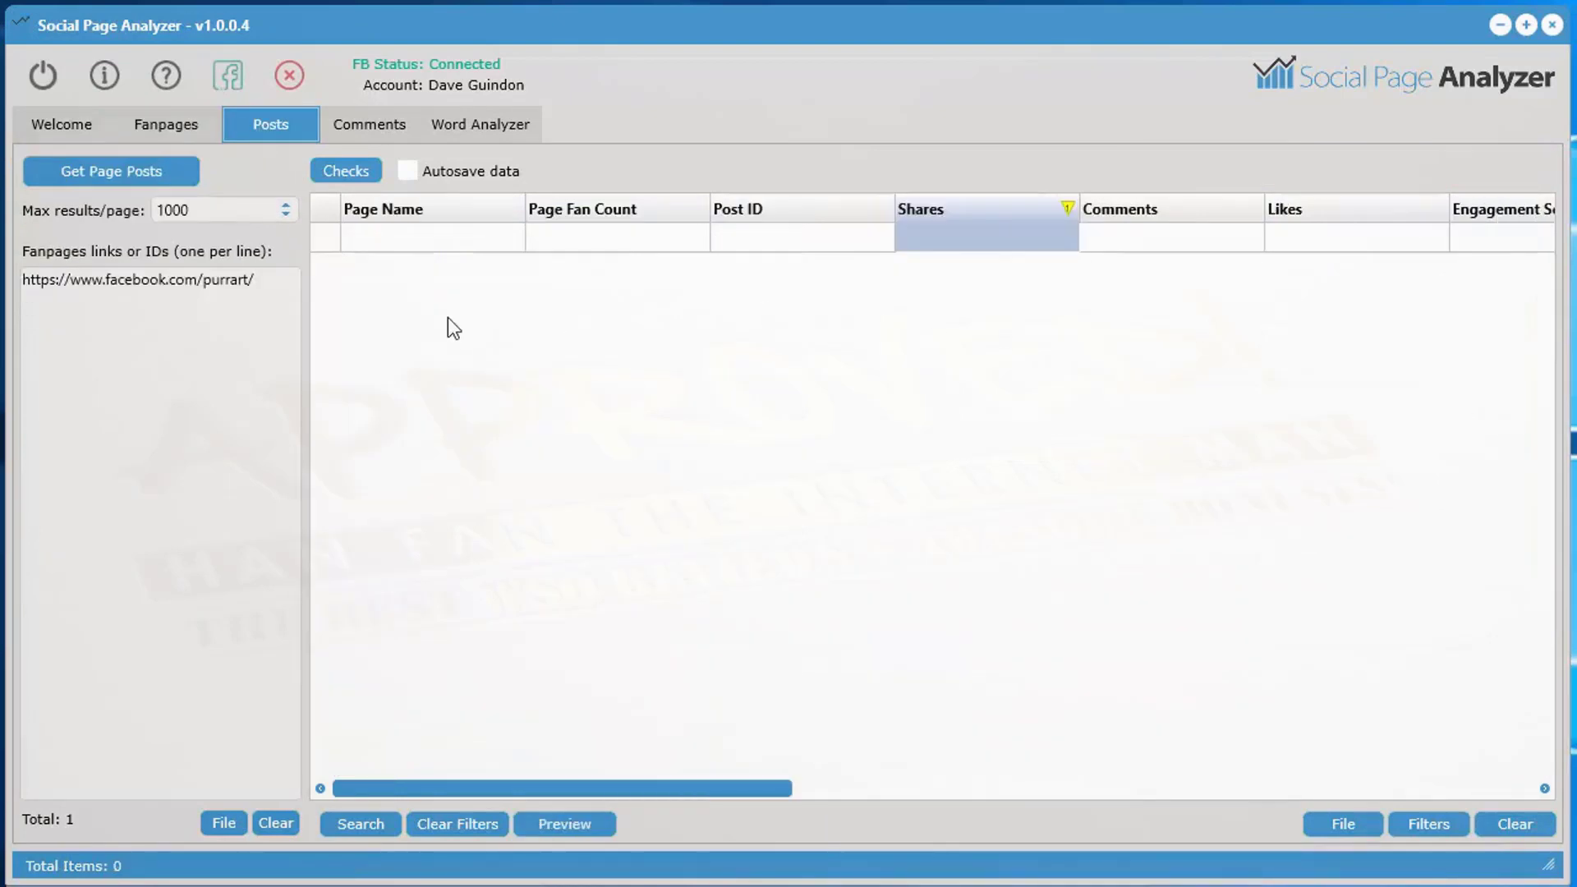
left_click(77, 171)
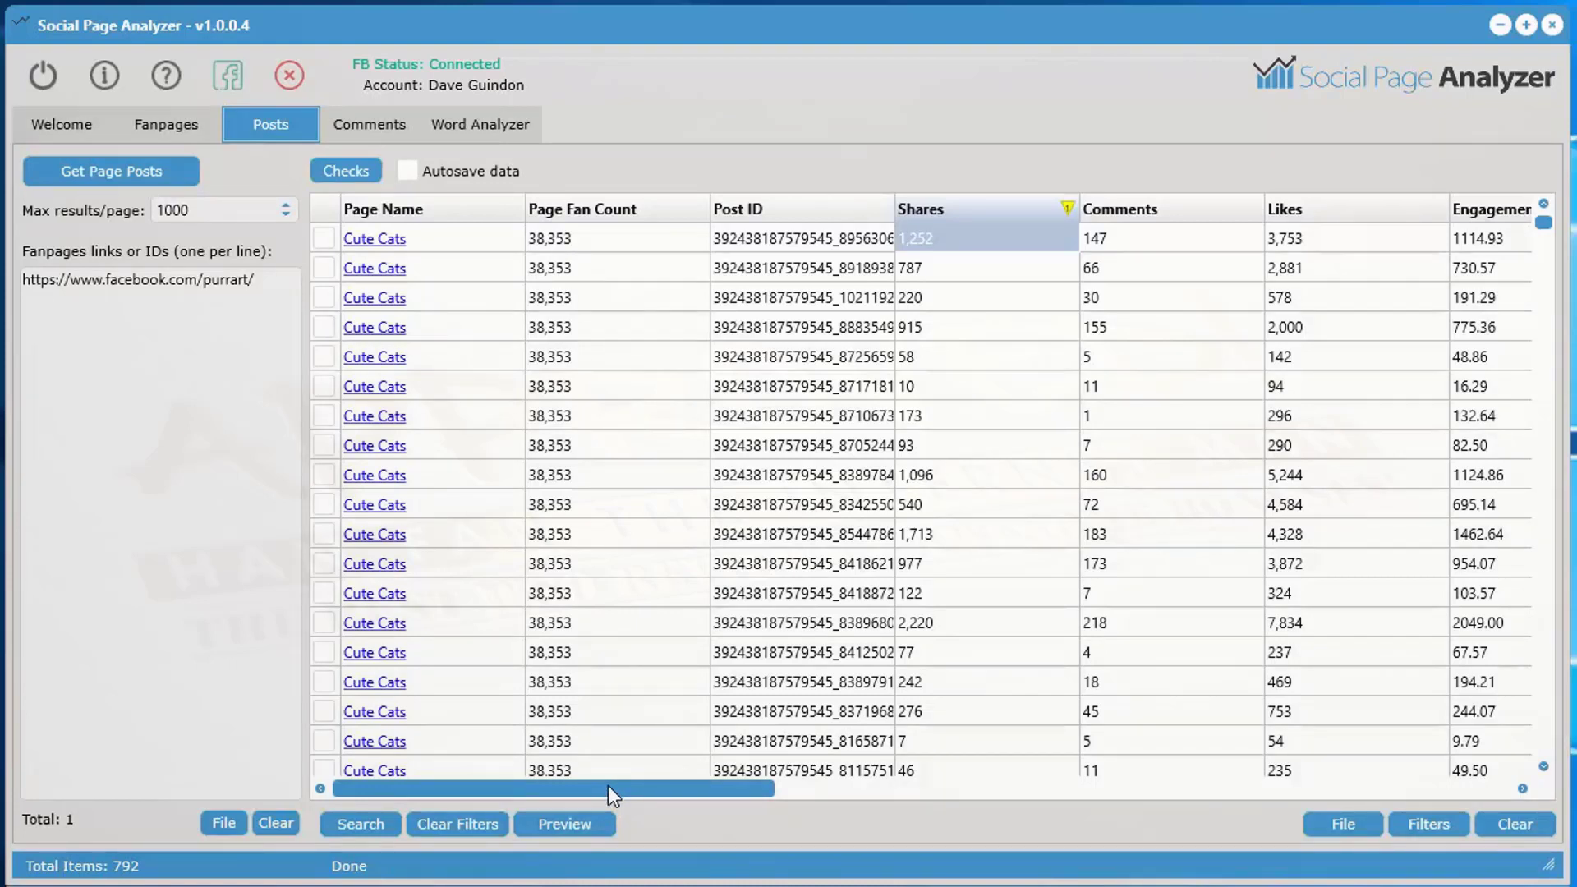
- Review the data columns of the retrieved posts and sort the posts by Shares in descending order
left_click_drag(608, 787, 747, 771)
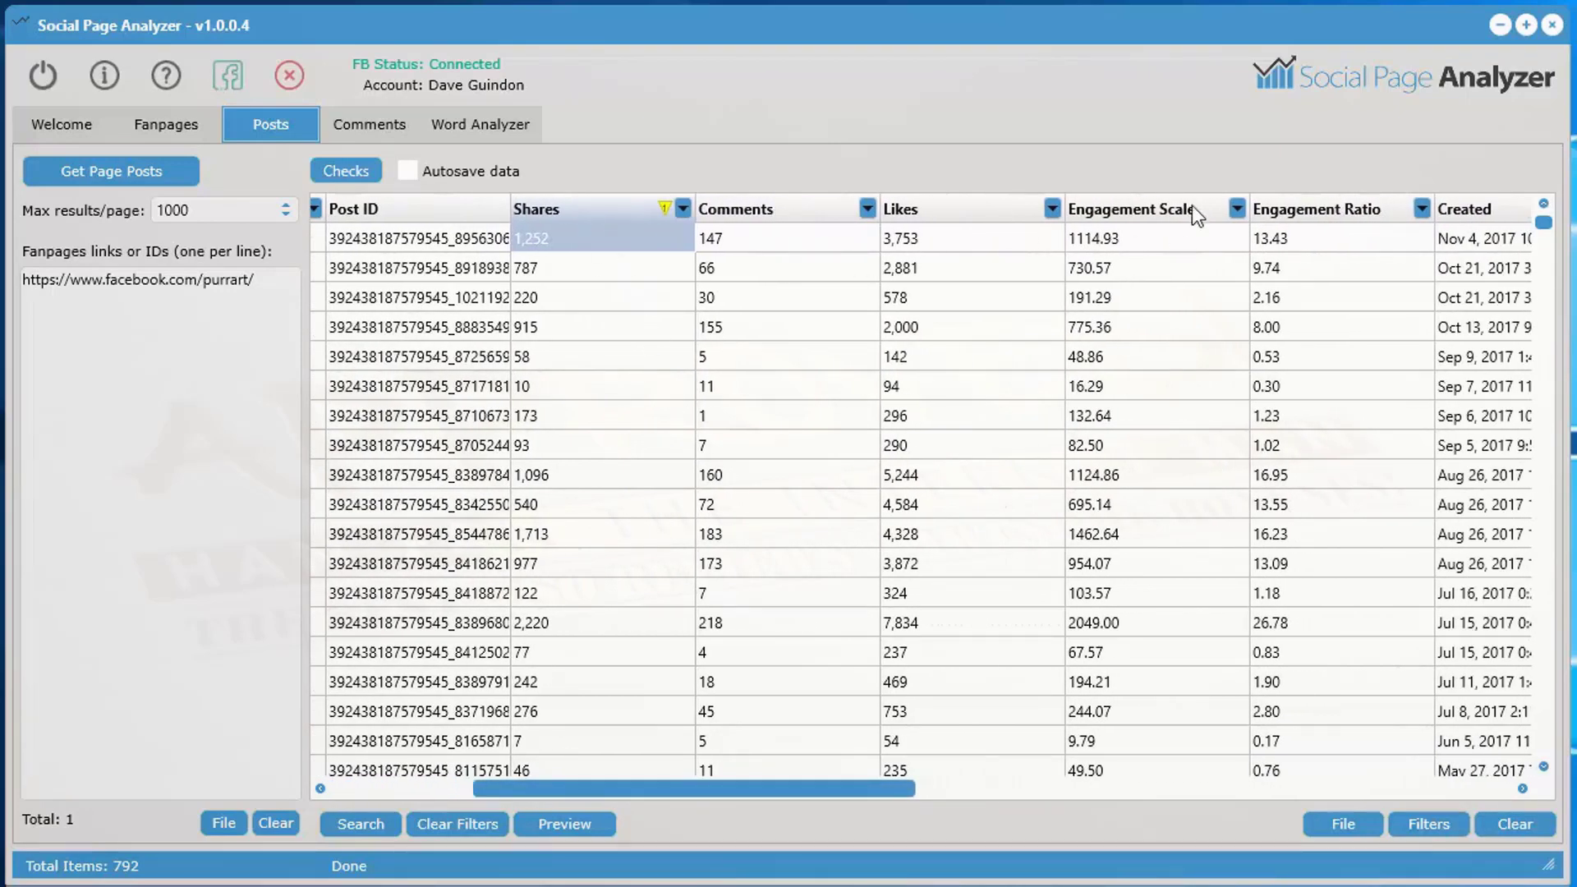
left_click_drag(884, 782, 1476, 728)
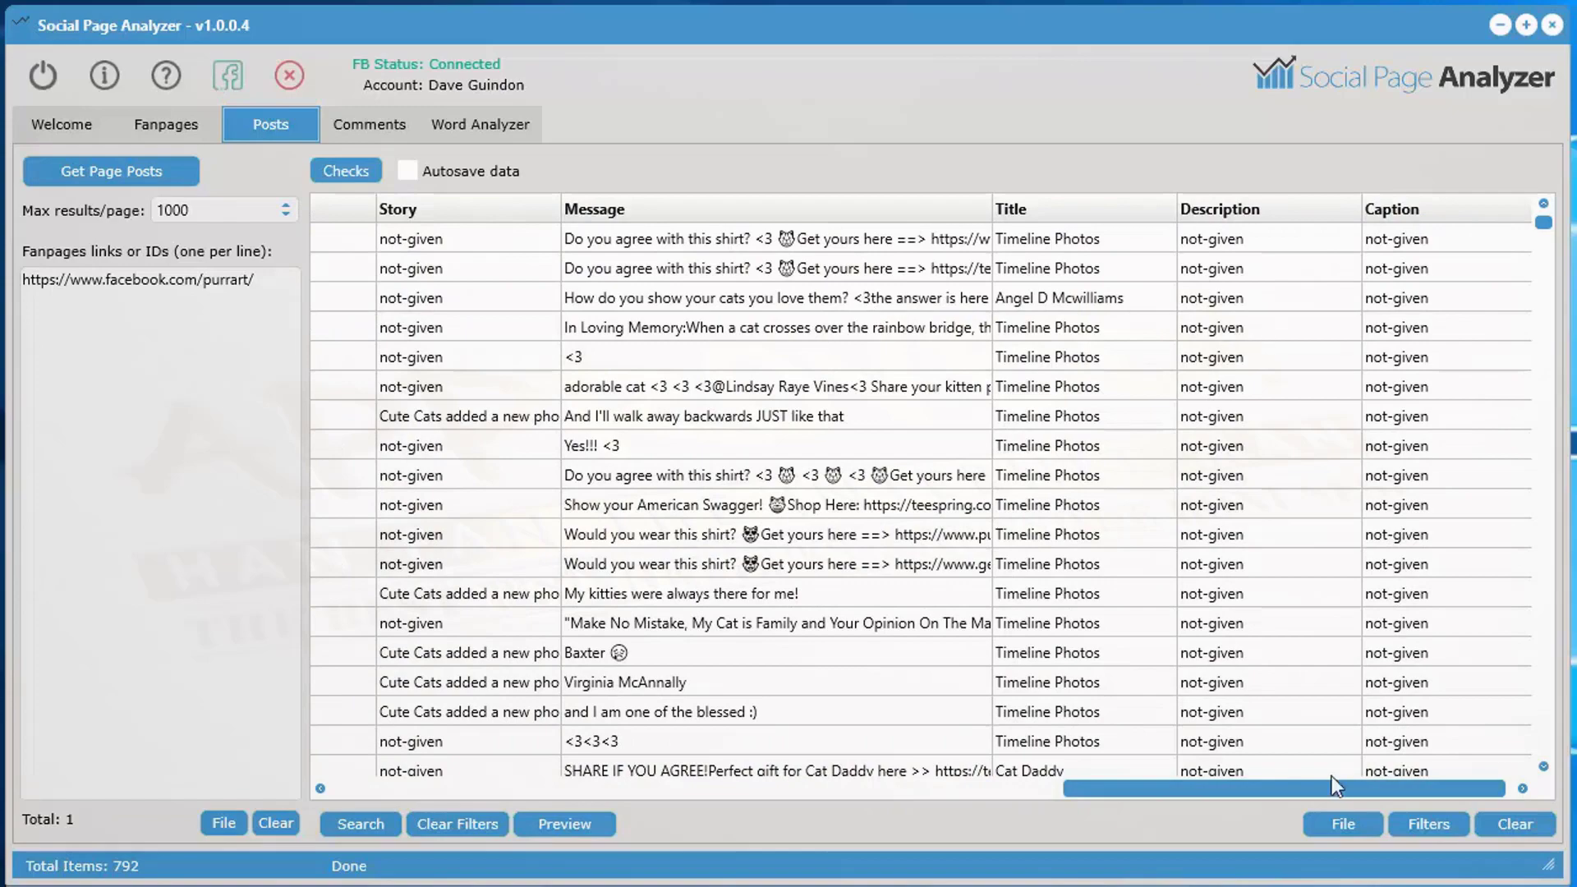
left_click_drag(1337, 785, 539, 737)
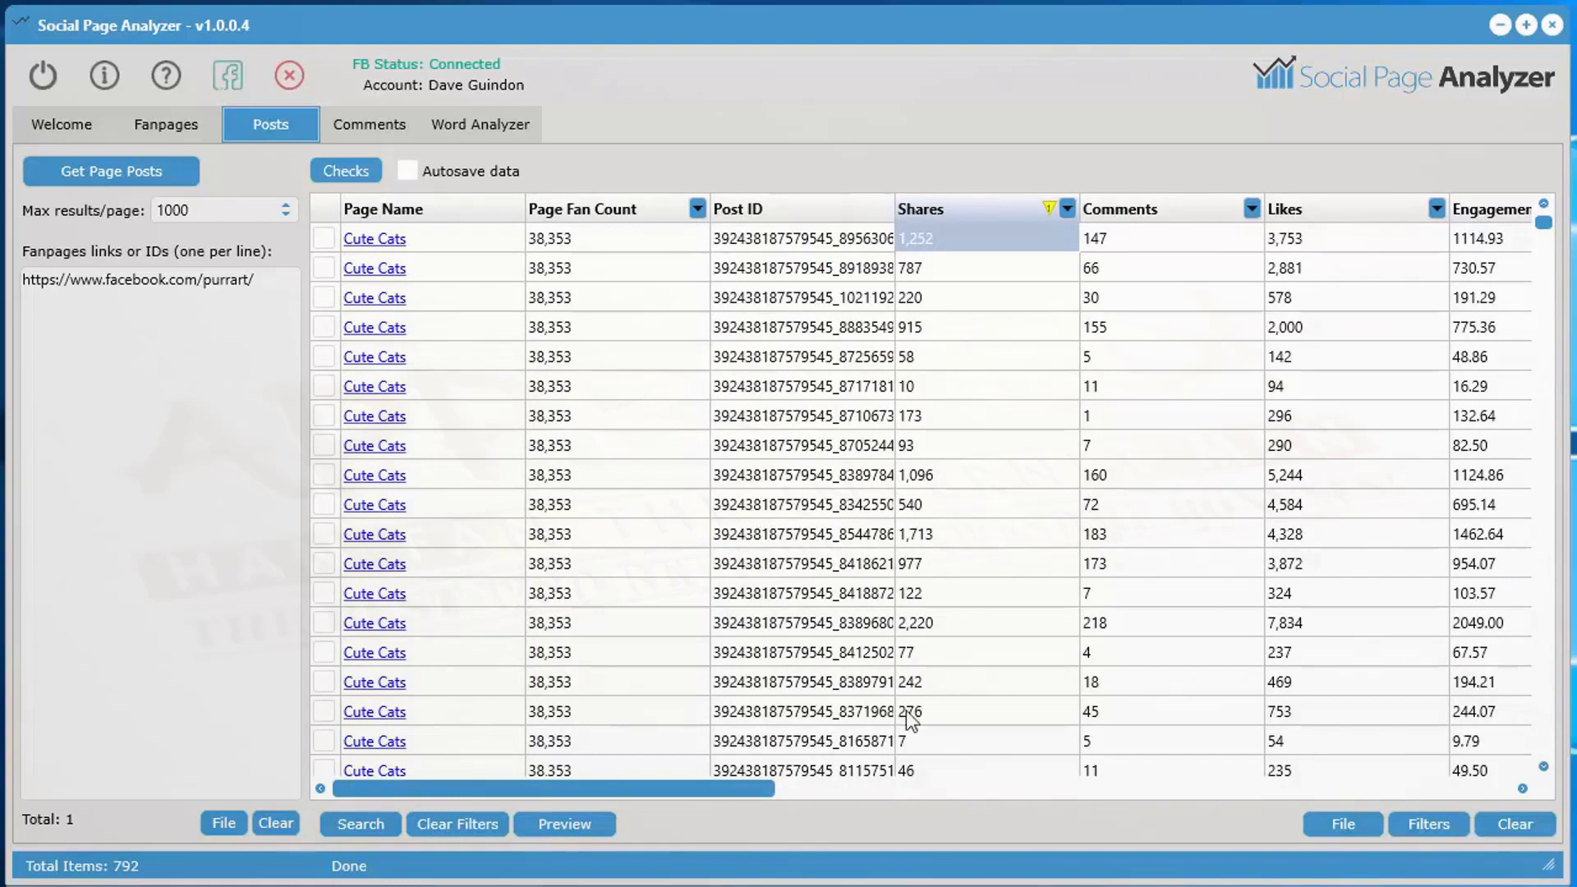
left_click_drag(703, 794, 733, 792)
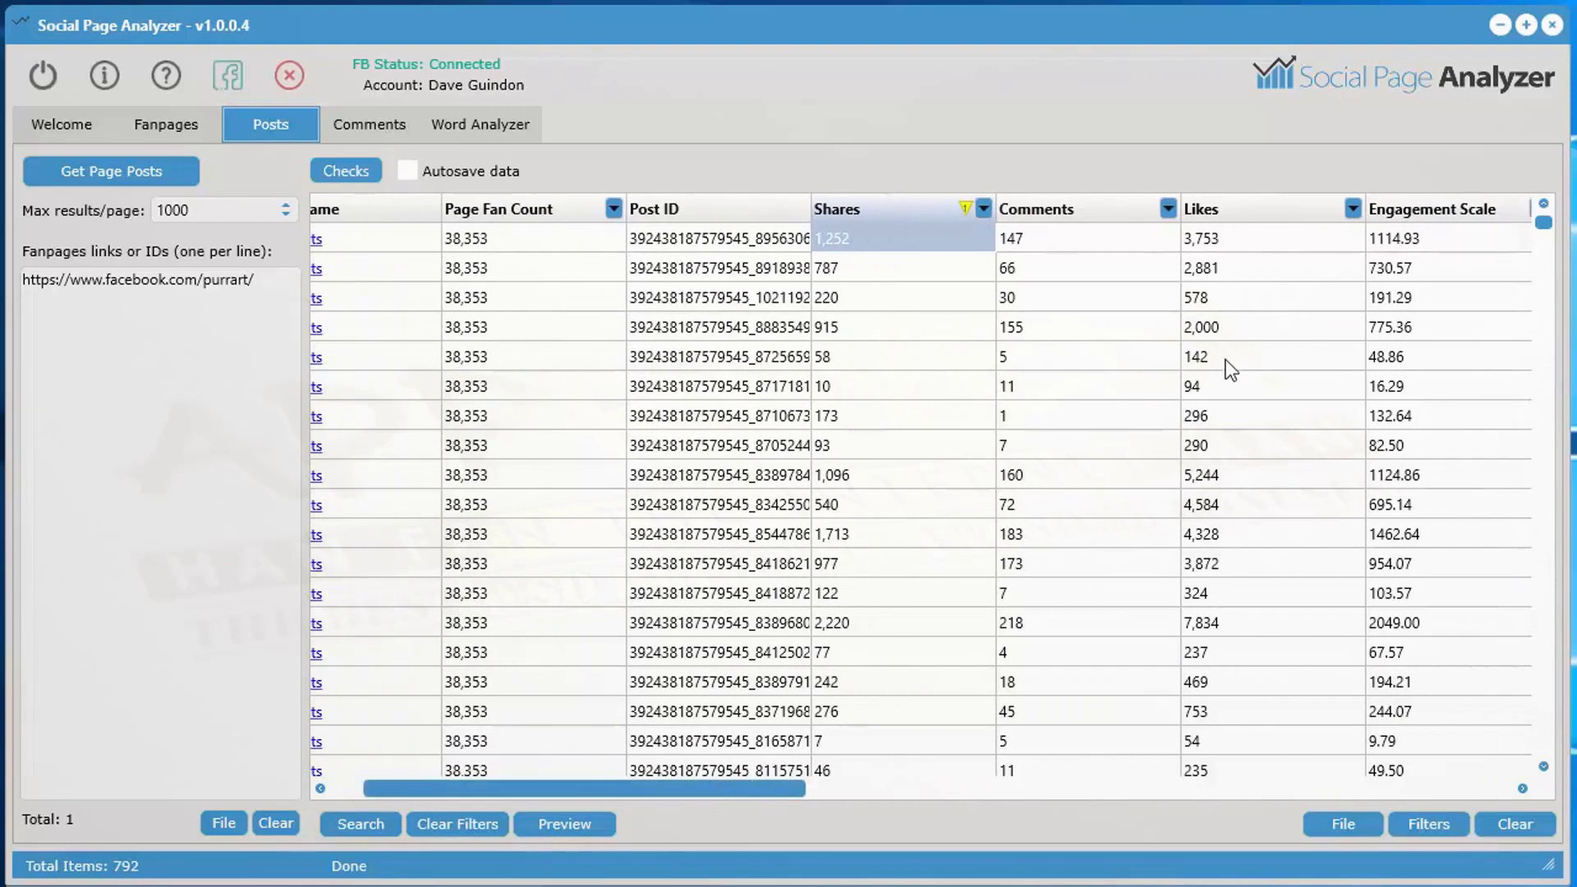
left_click(851, 207)
left_click(852, 211)
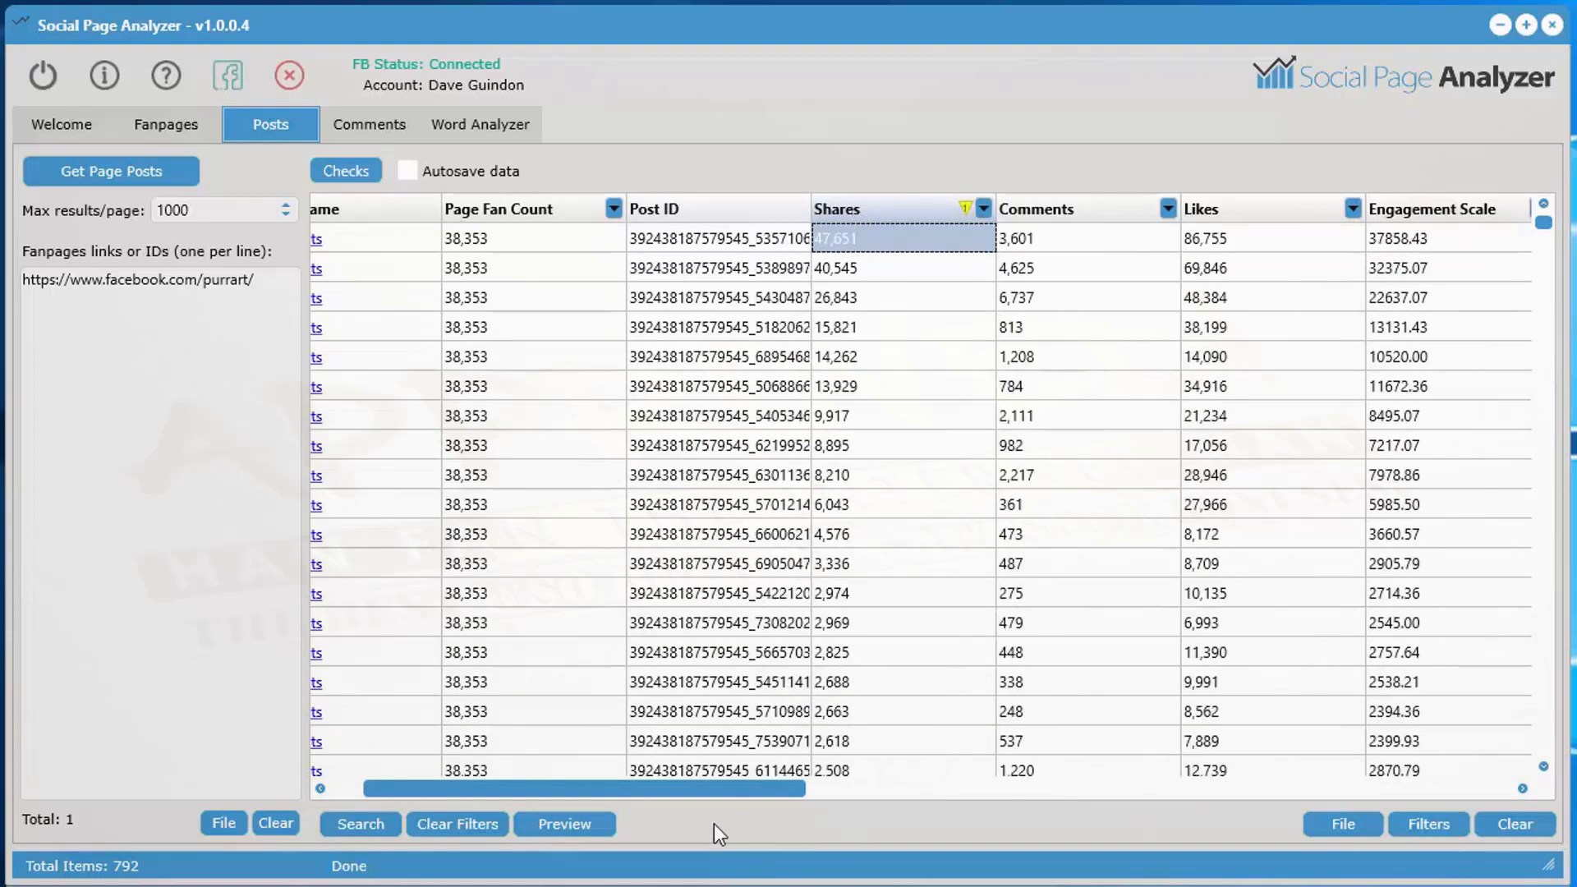
- Preview all the retrieved Cute Cats posts and look through the post cards, sorting options and search field
left_click_drag(699, 787, 758, 787)
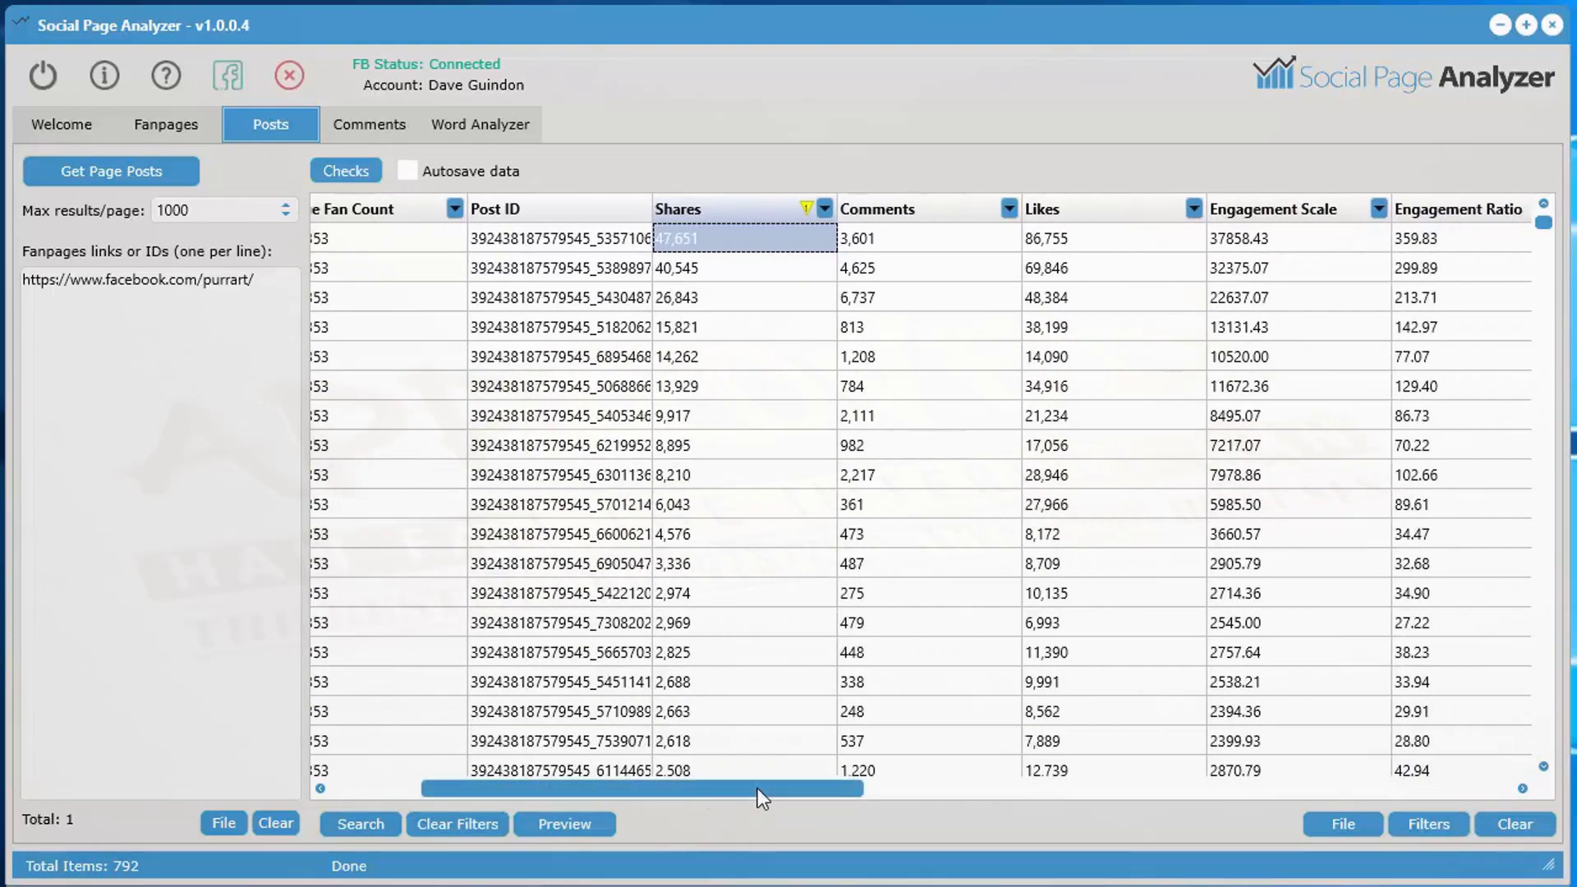
left_click(580, 837)
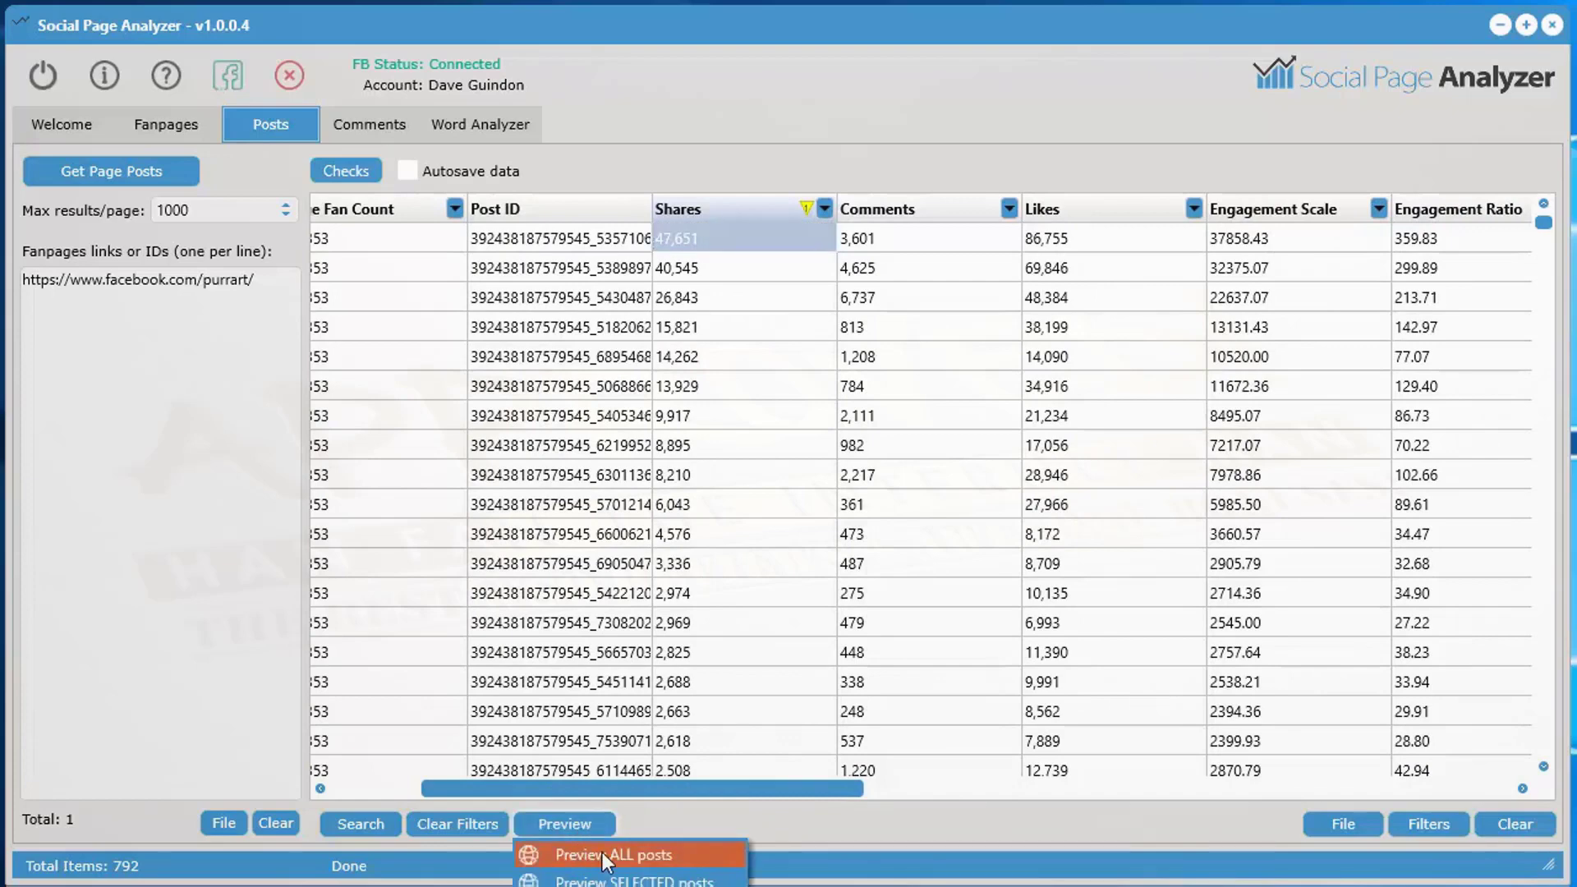
left_click(603, 853)
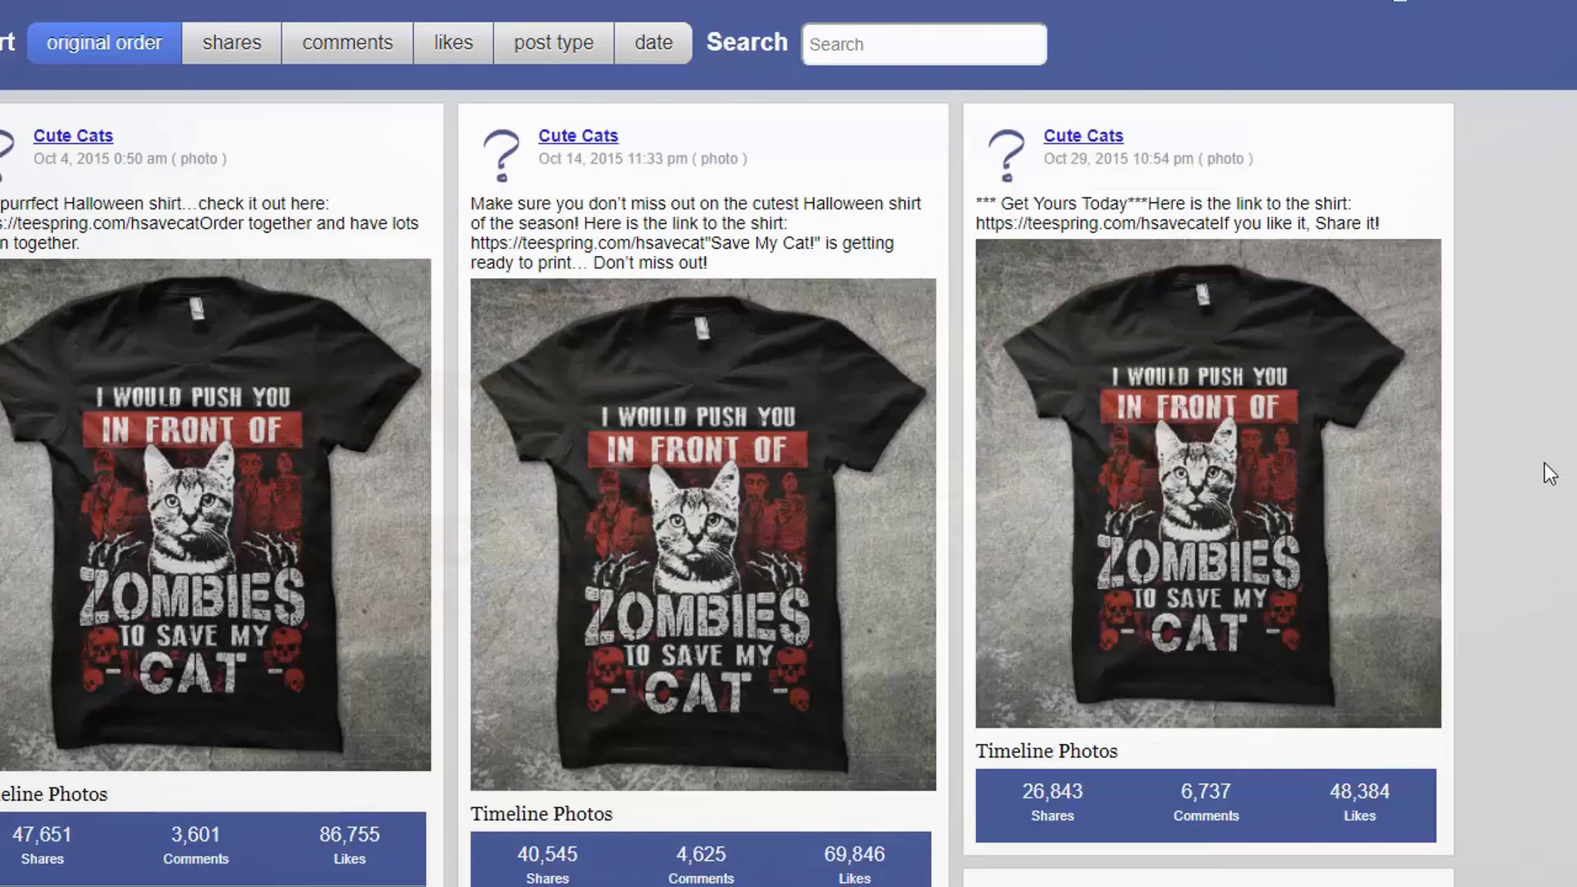
scroll(1544, 462, "down", 15)
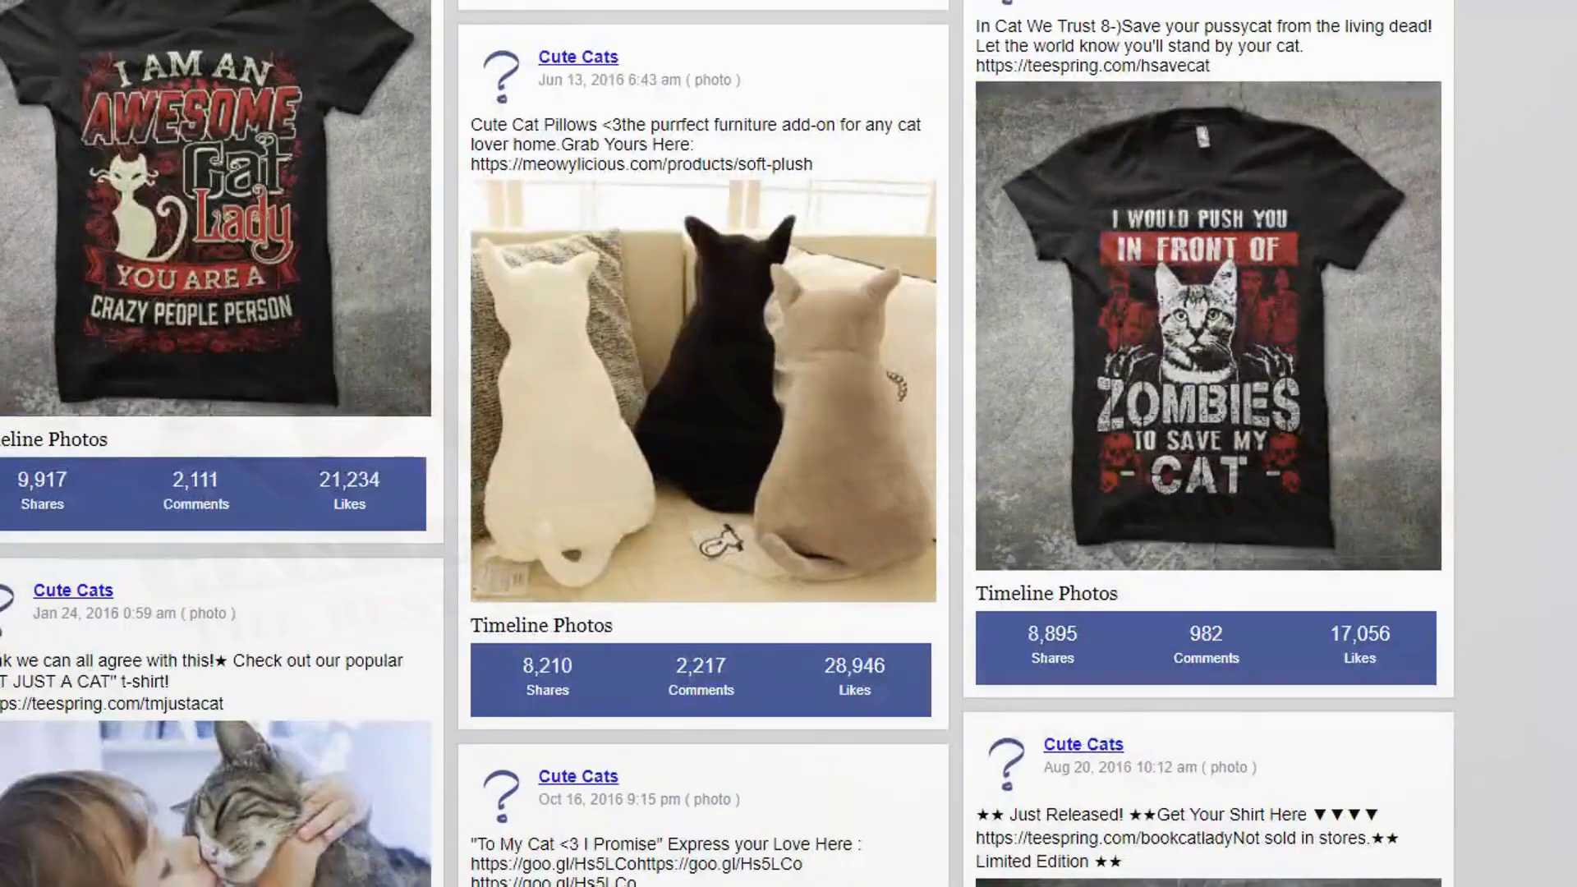
scroll(788, 444, "down", 10)
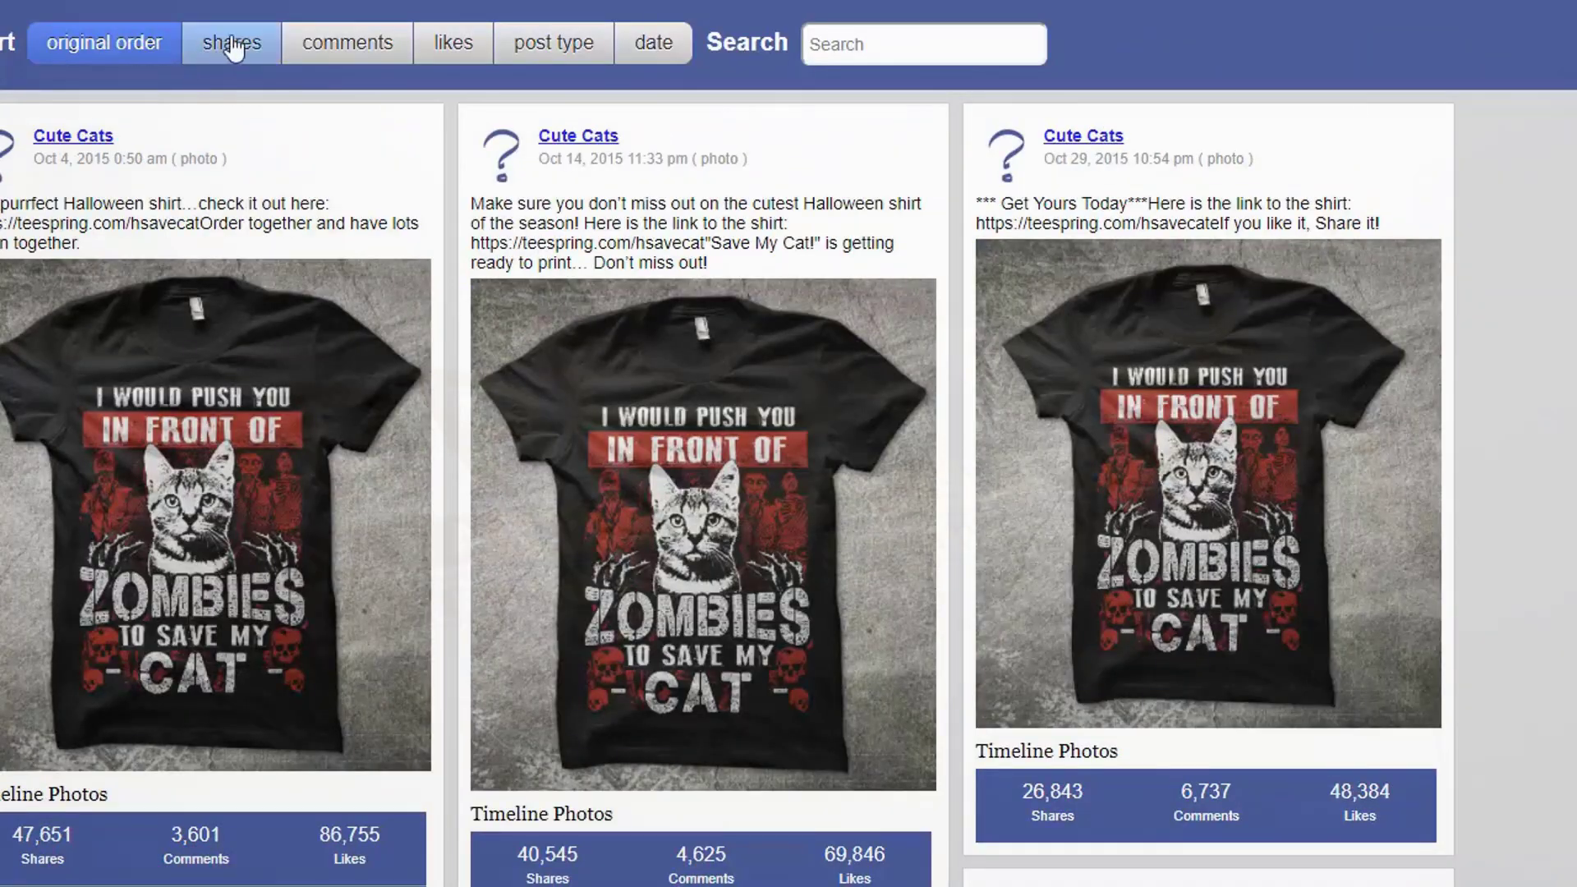
left_click(867, 40)
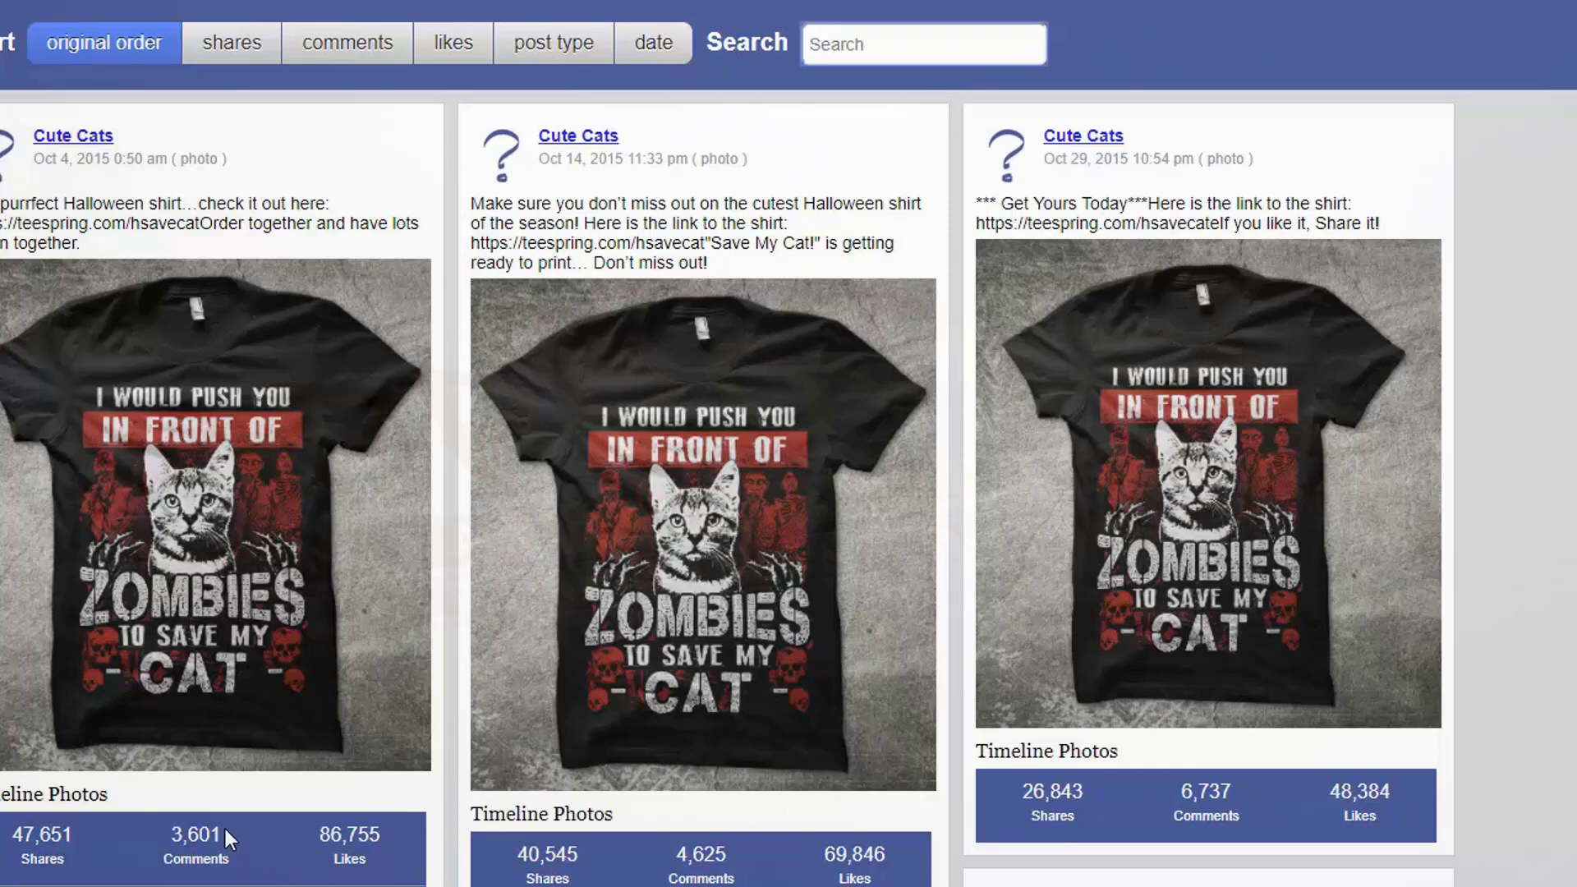
- Compare the comment counts on the previewed posts and copy the link address of the zombies cat shirt post with 982 comments
left_click_drag(166, 838, 221, 838)
left_click_drag(691, 860, 729, 860)
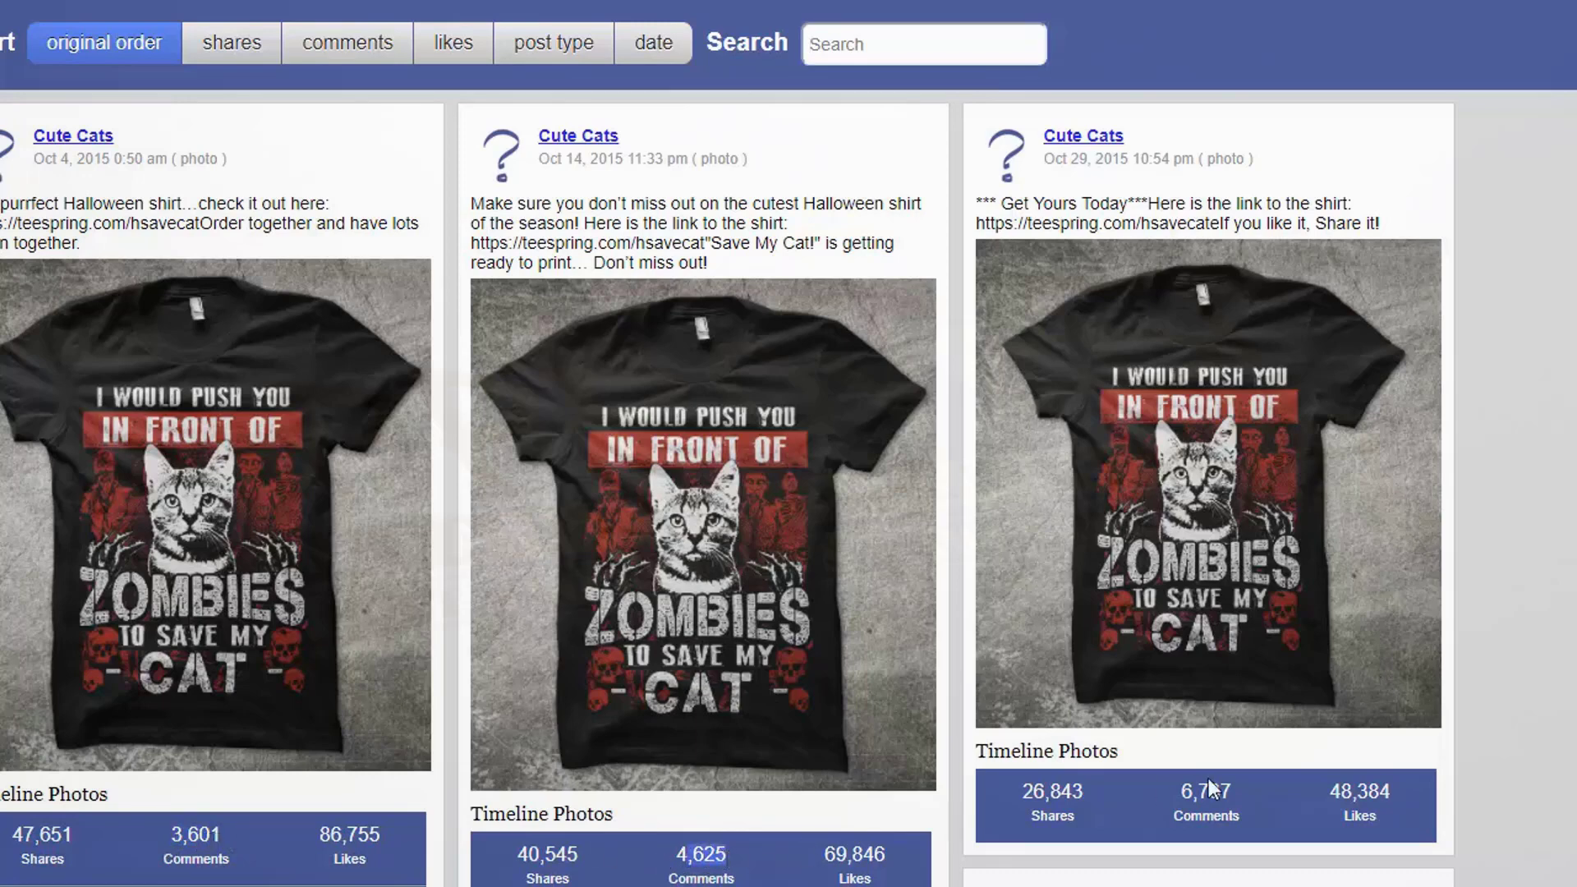
left_click_drag(1180, 795, 1237, 795)
scroll(1476, 553, "down", 10)
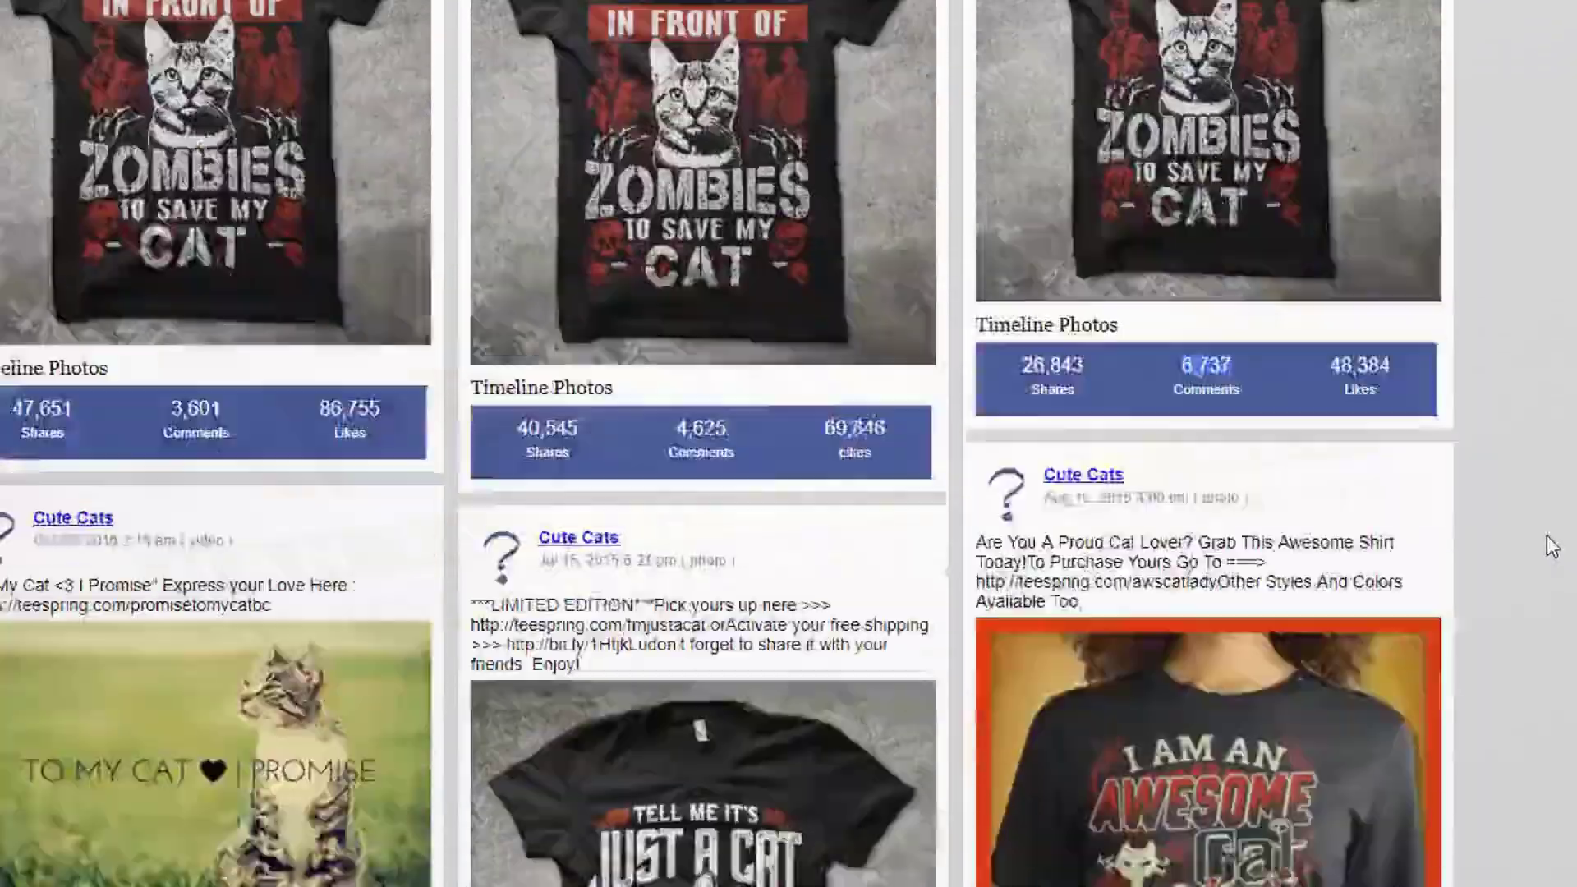
scroll(1572, 552, "down", 9)
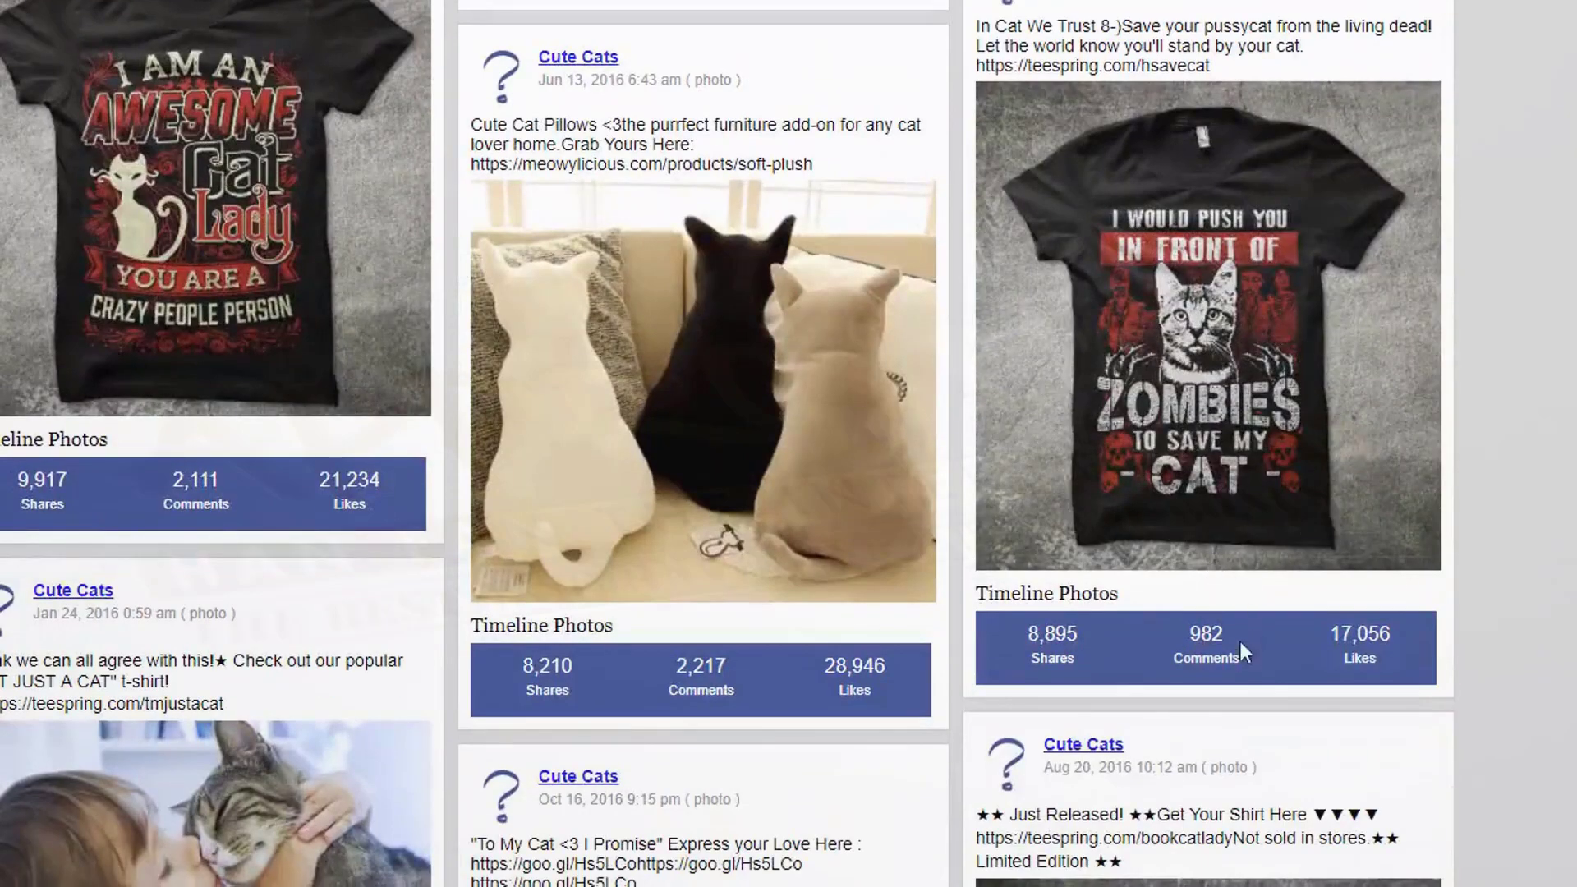
double_click(1215, 638)
right_click(1150, 265)
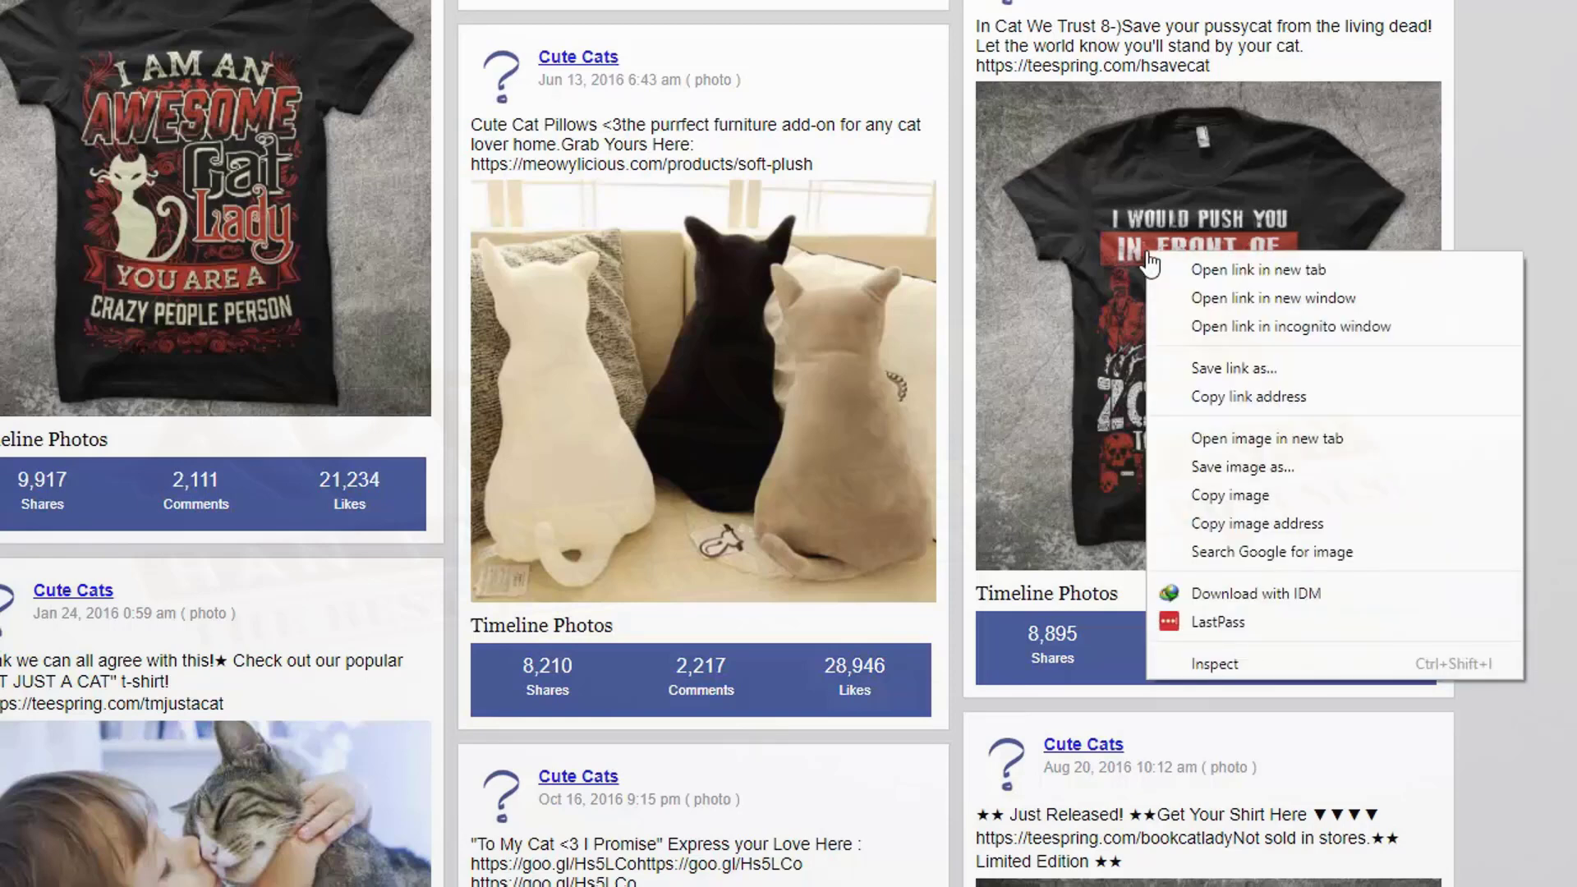
left_click(1252, 398)
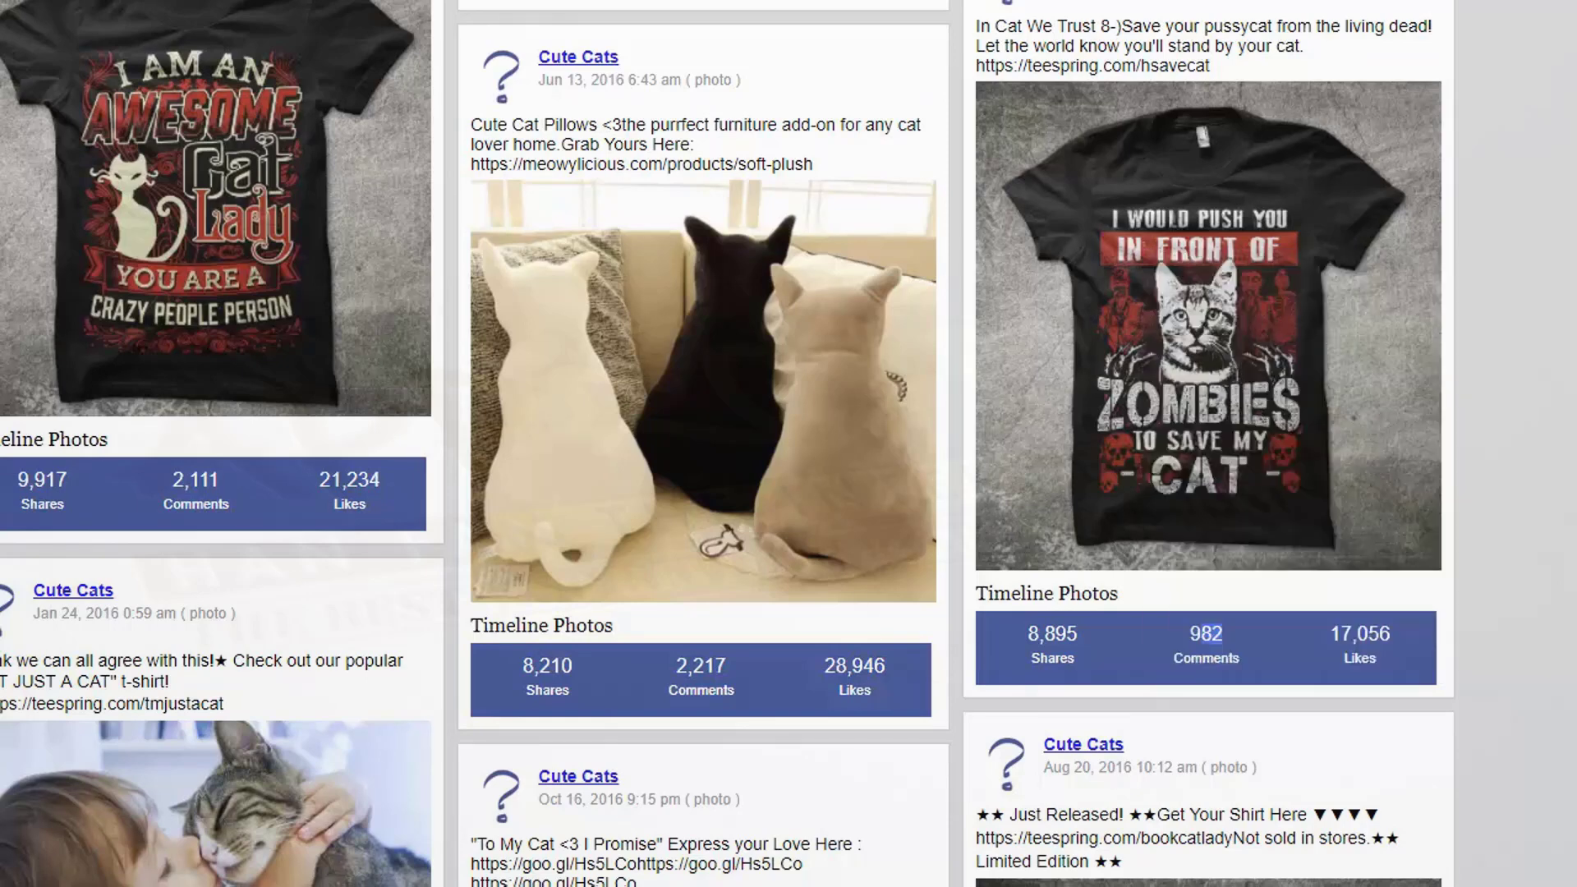
- Switch back to Social Page Analyzer, paste the copied post link into the Comments tool and retrieve the post's comments
key("alt+Tab")
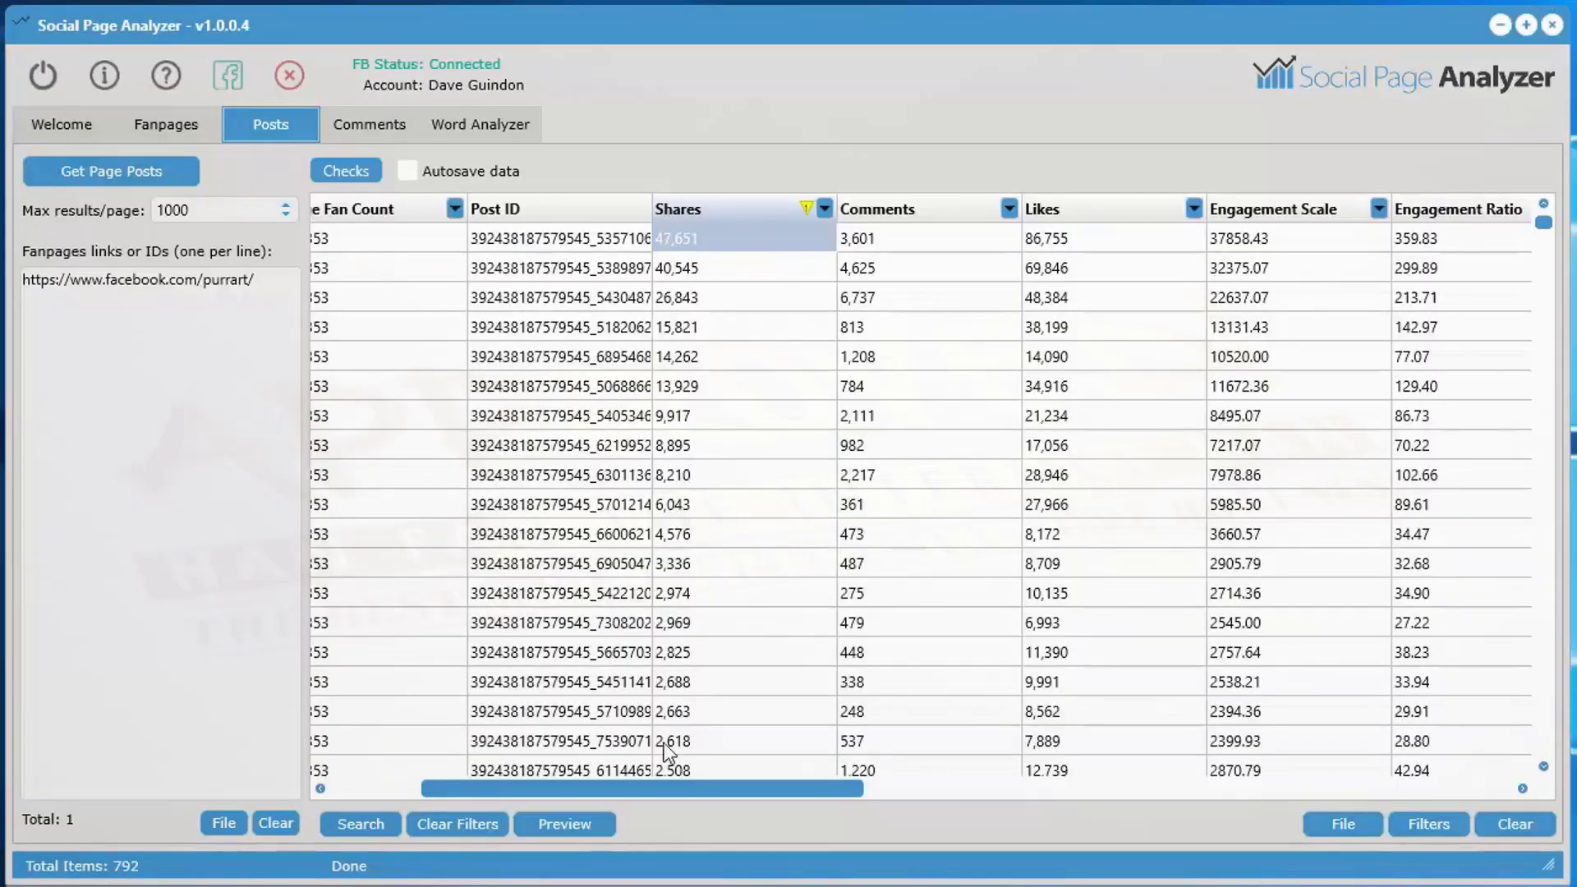
left_click_drag(733, 786, 632, 787)
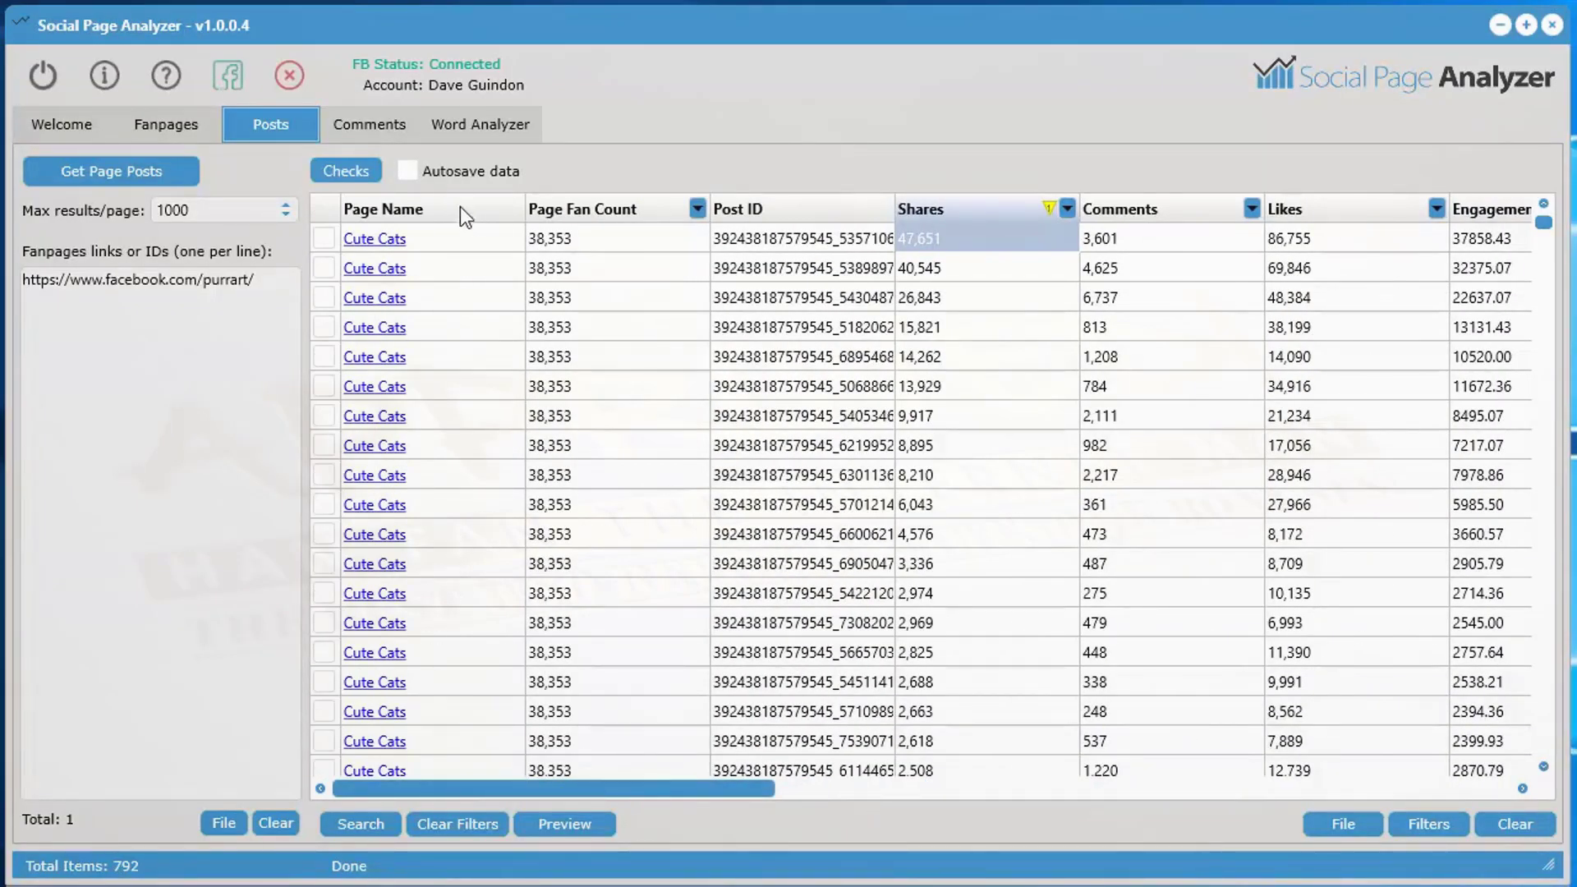
left_click(351, 127)
right_click(66, 411)
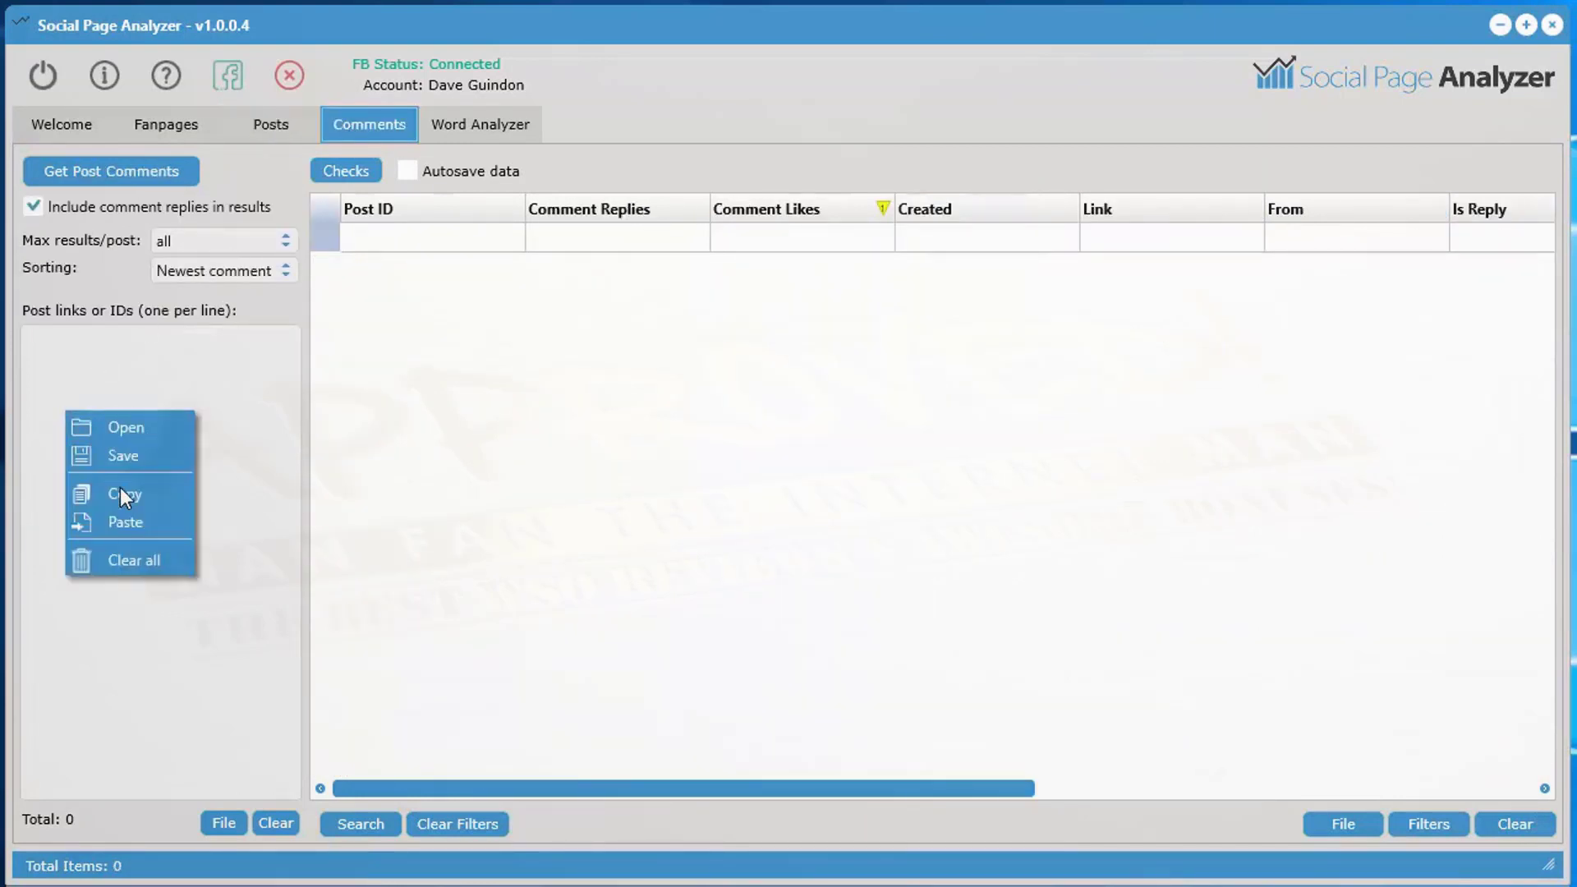
left_click(123, 523)
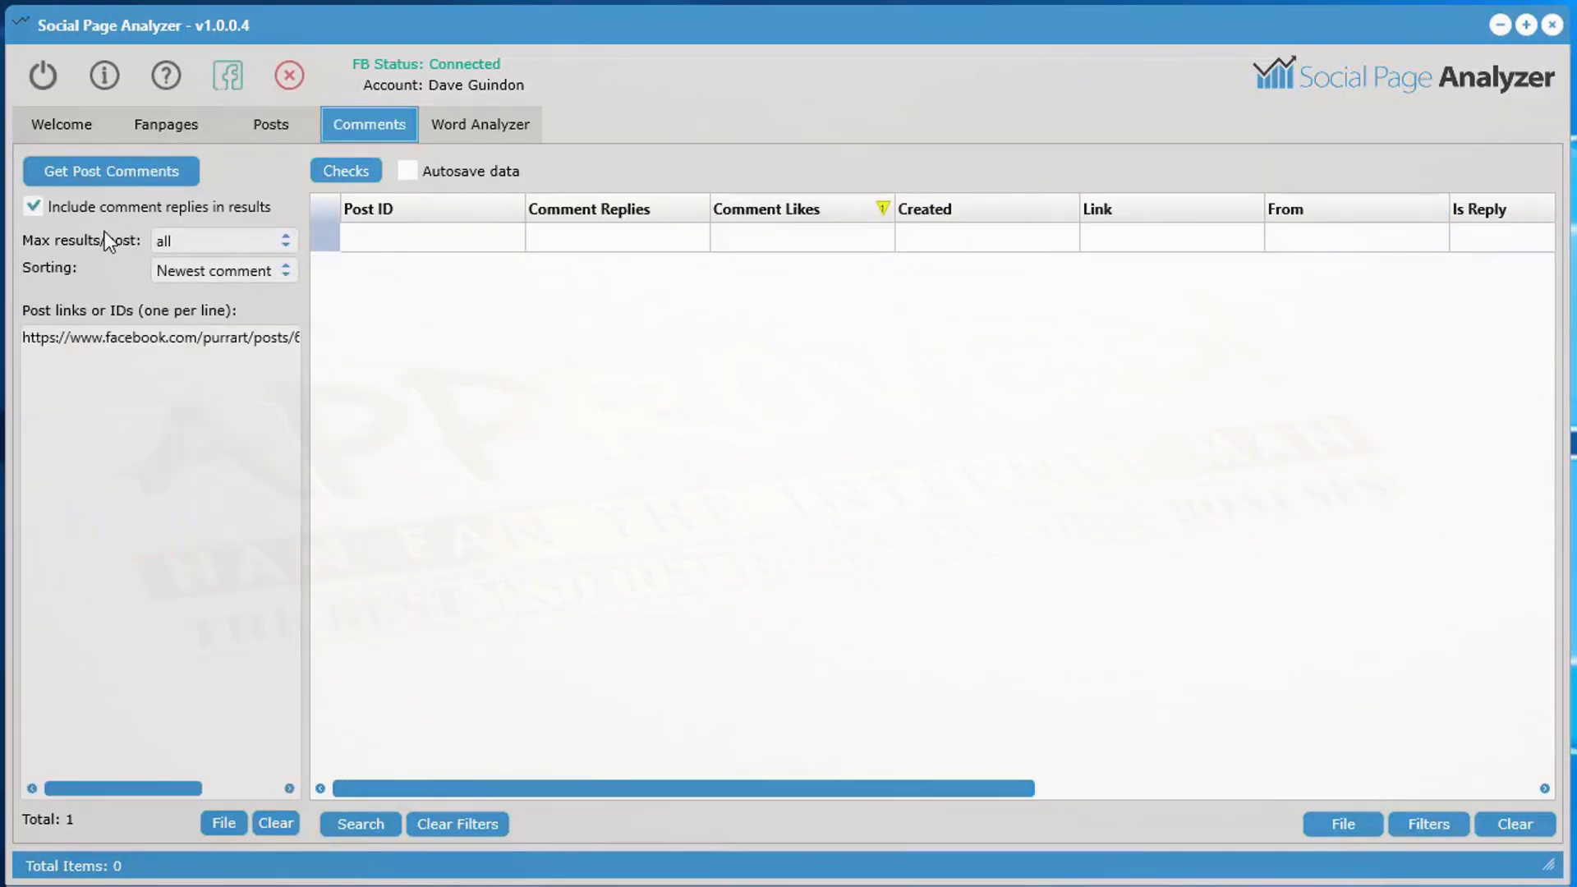
left_click(110, 179)
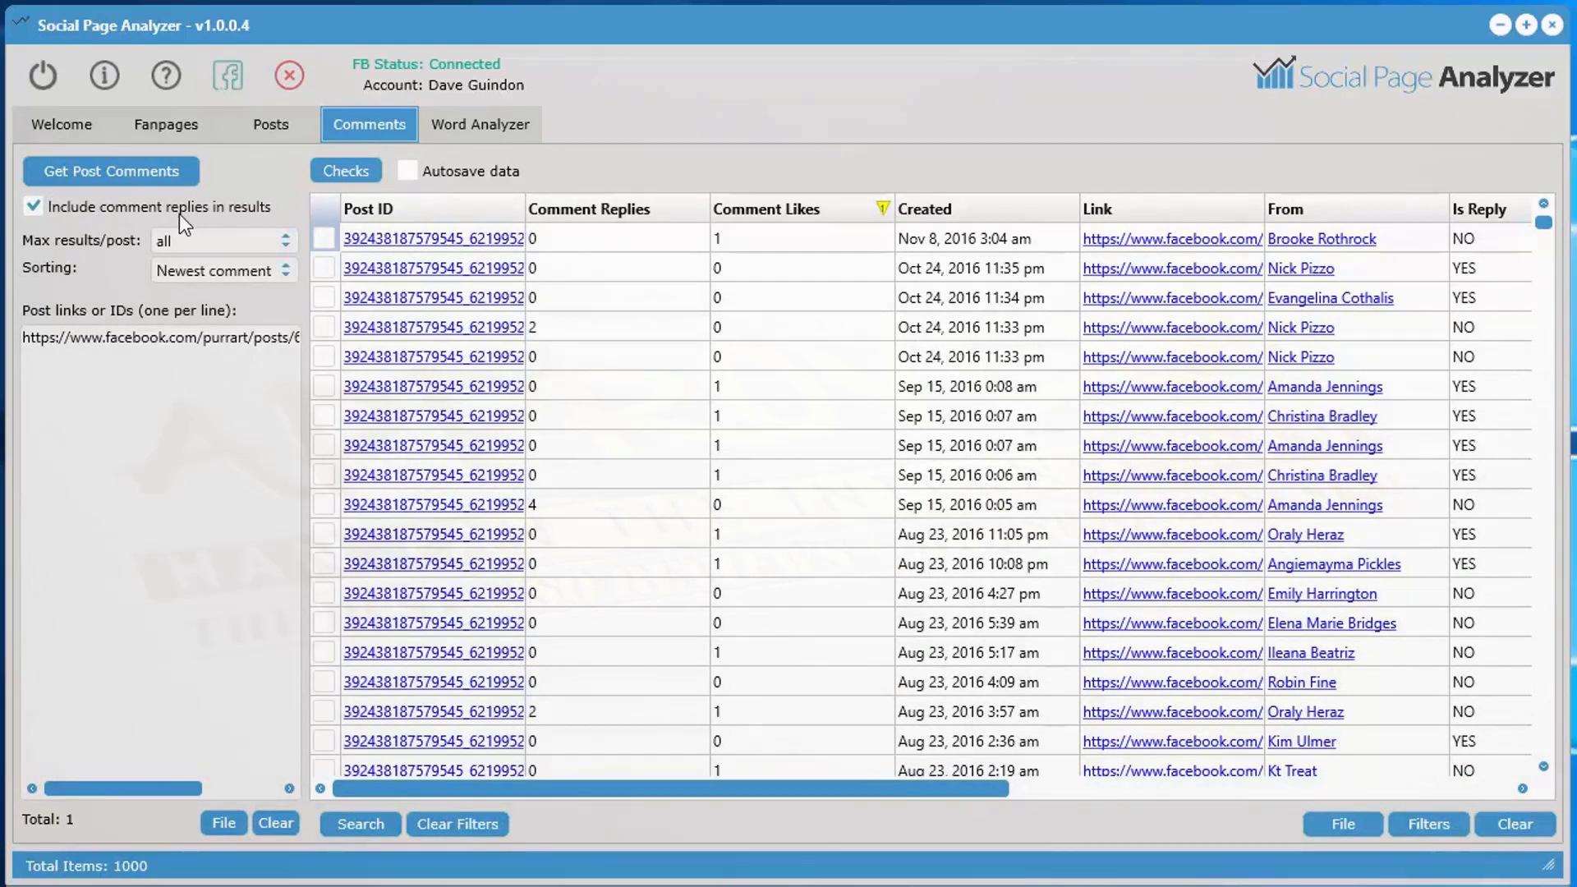
- Review the data columns of the retrieved comments and open the link of one comment
left_click_drag(894, 787, 1271, 787)
left_click_drag(937, 790, 715, 793)
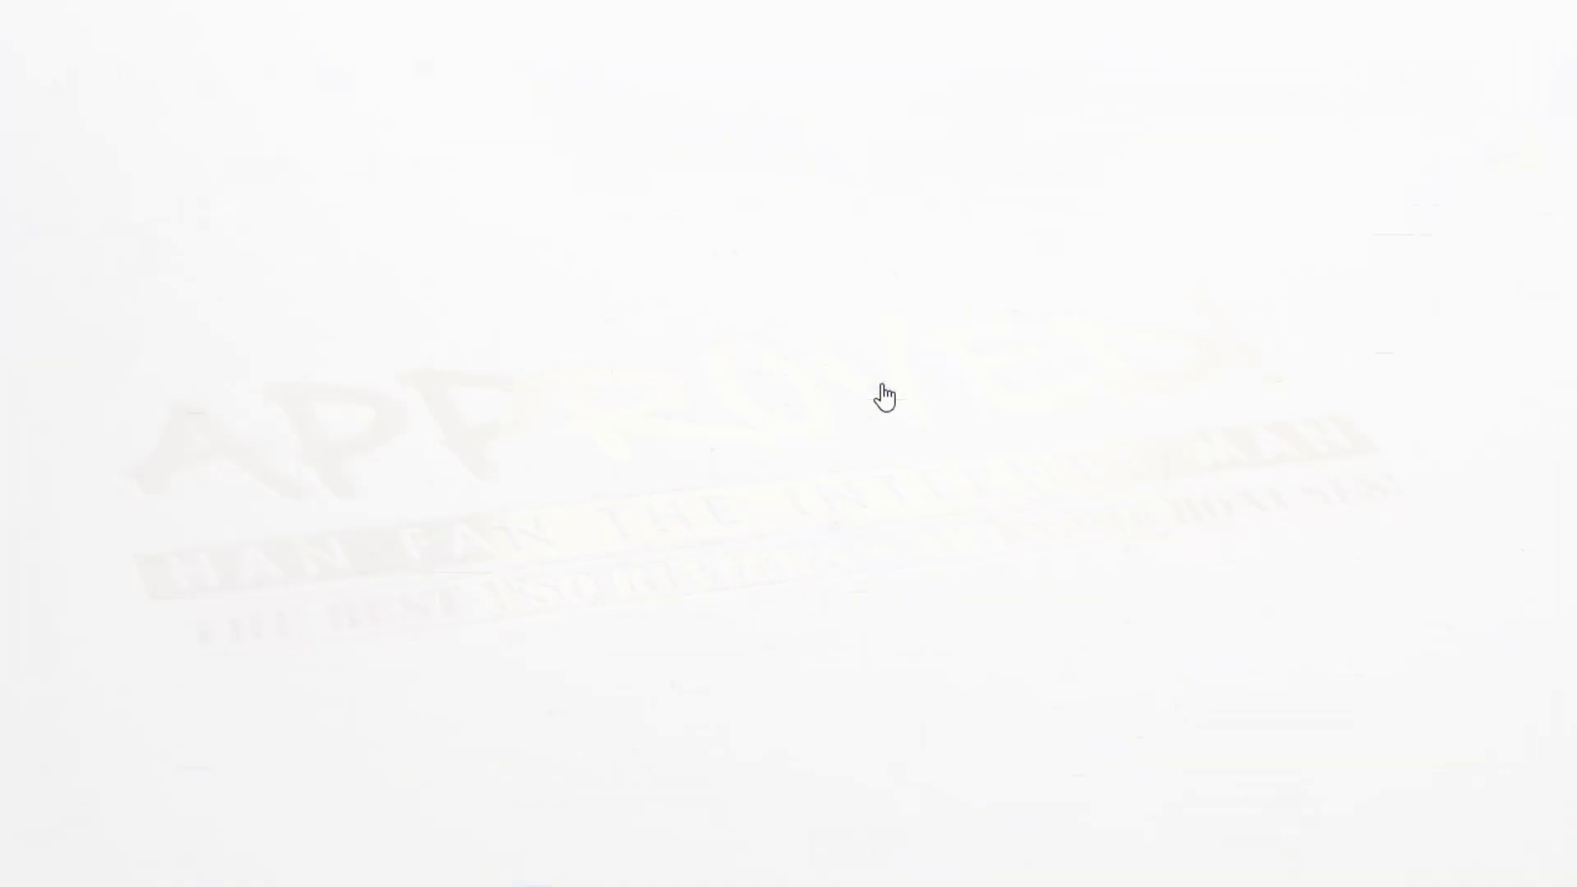
left_click(881, 394)
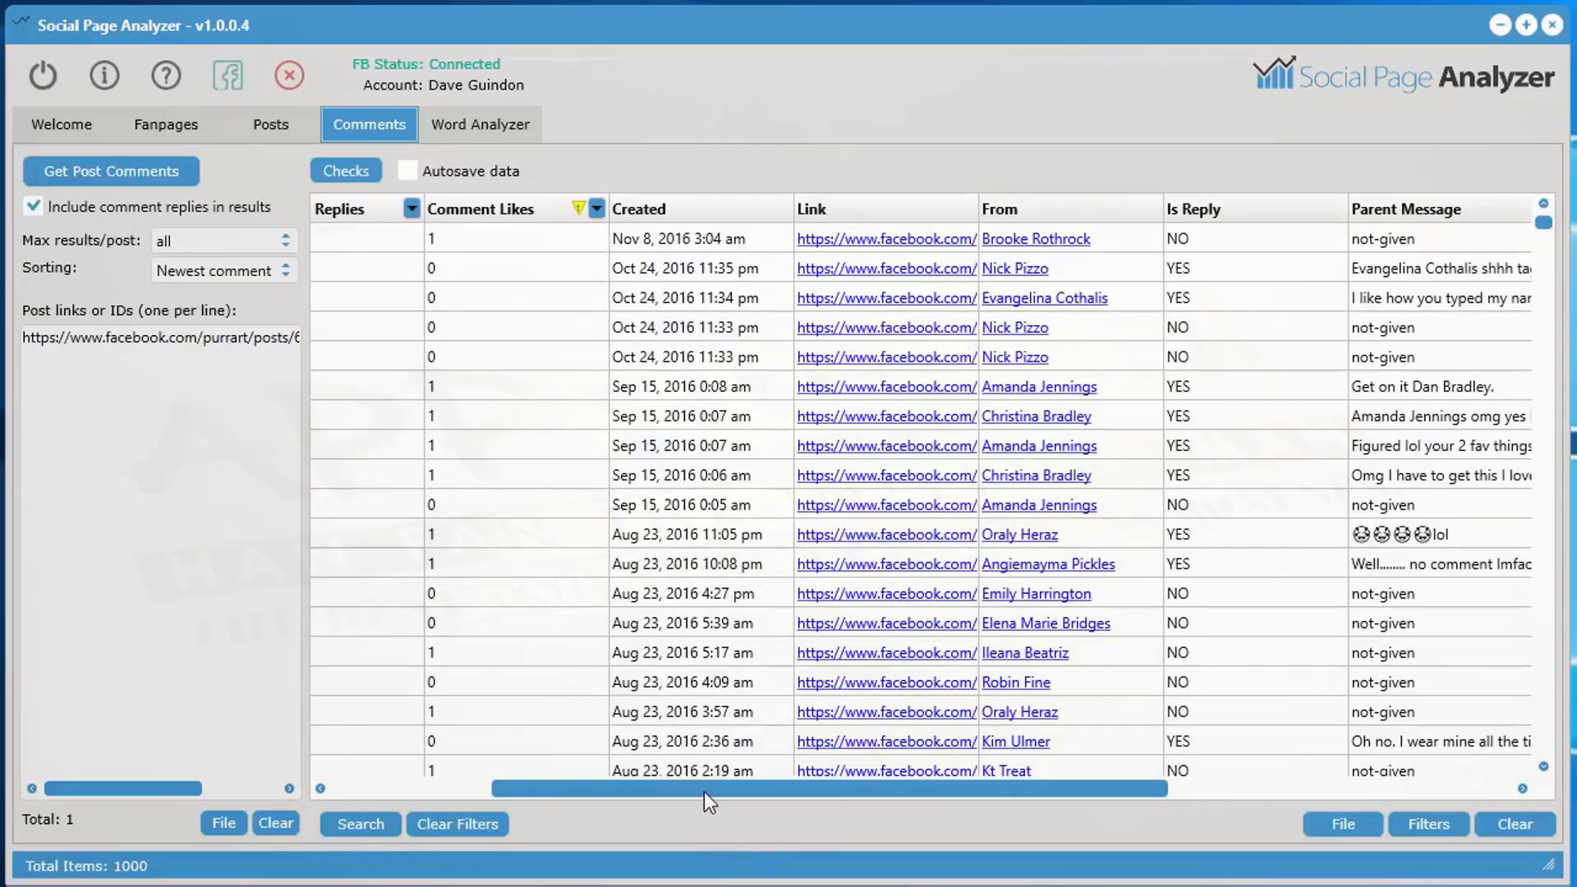
- Generate word stats for the comment messages in the Word Analyzer
left_click(489, 130)
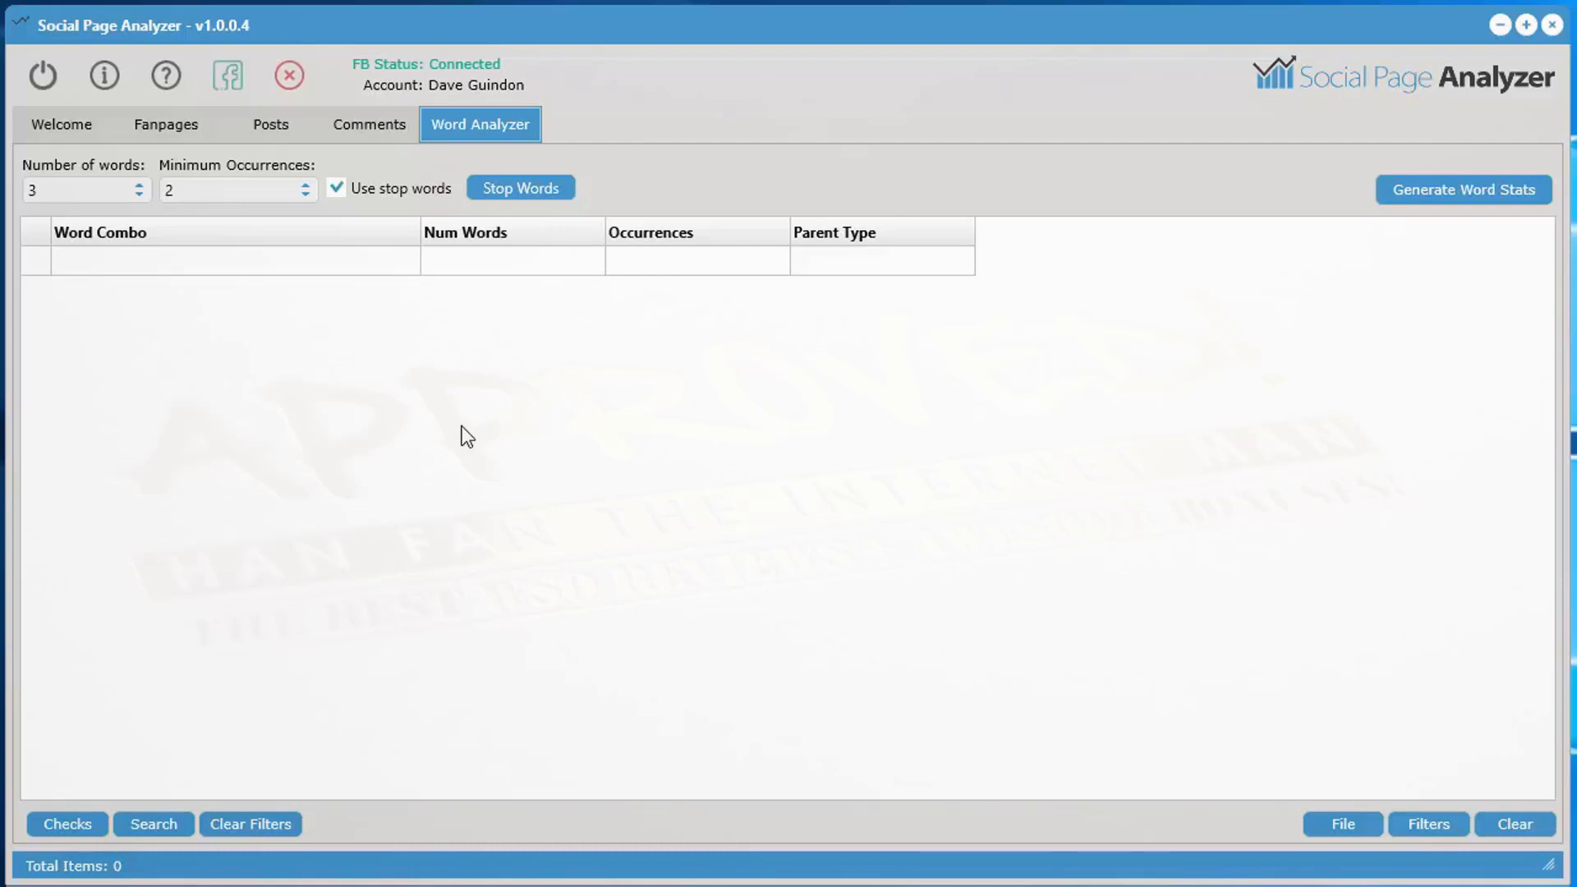
left_click(261, 135)
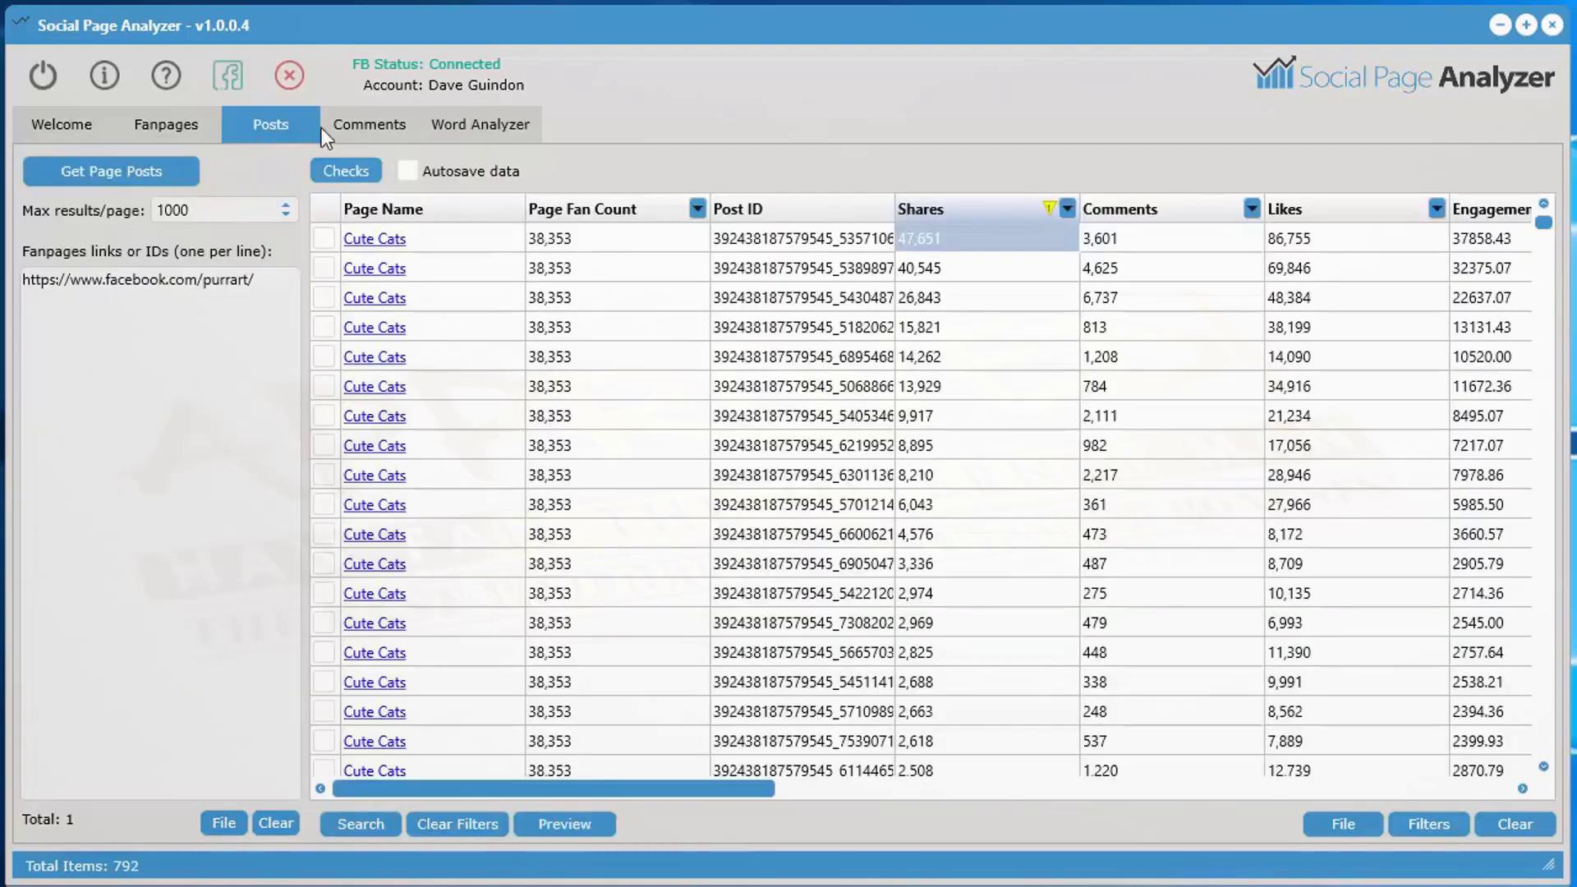
left_click(369, 128)
left_click(466, 124)
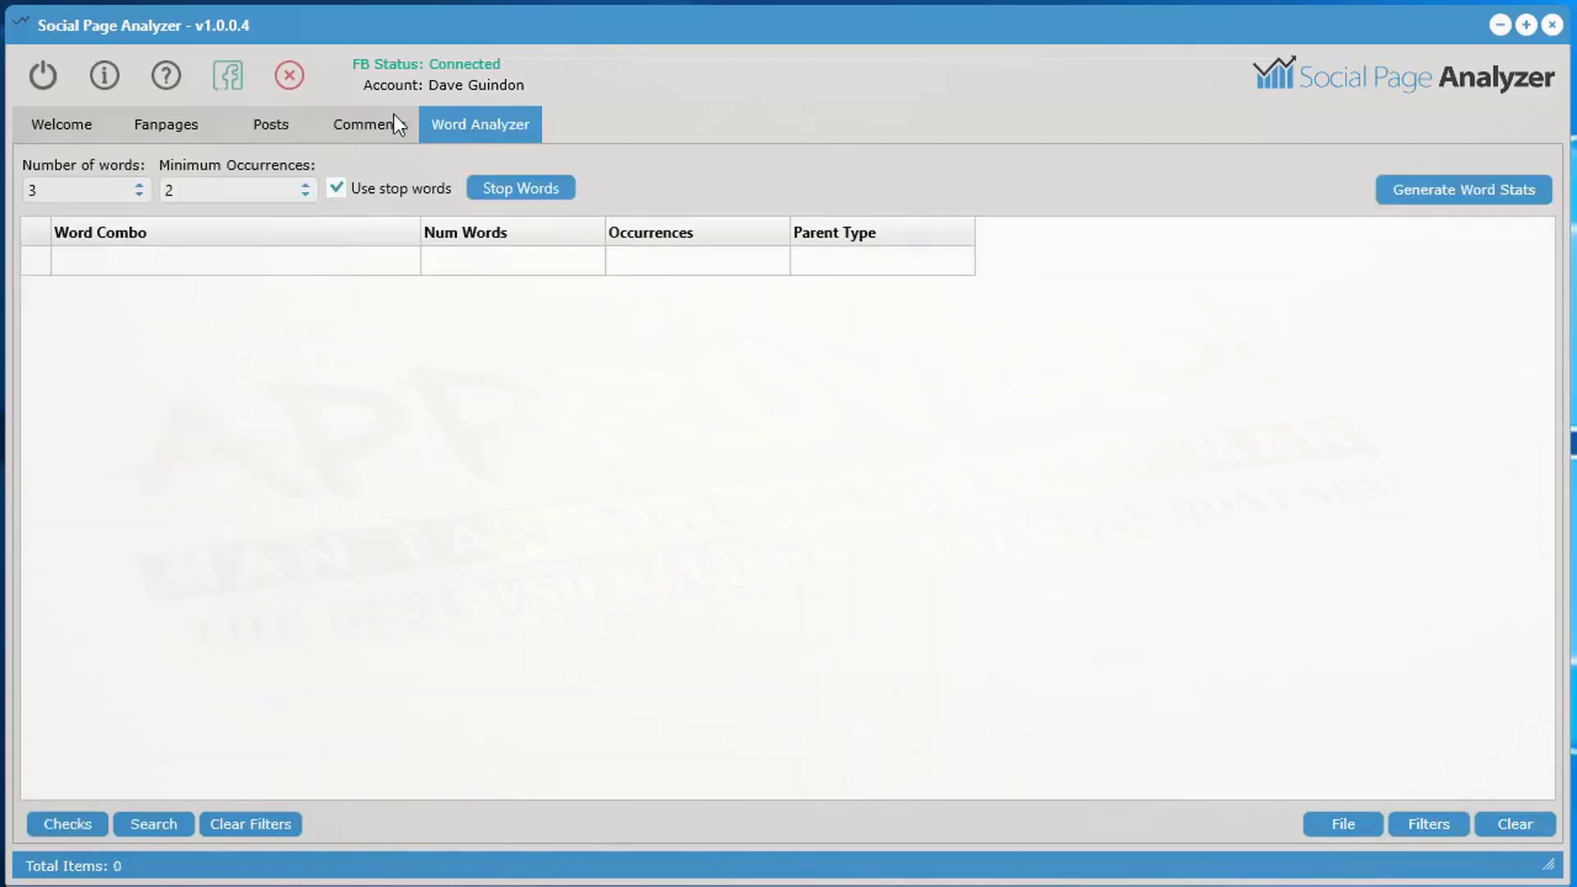
left_click(367, 122)
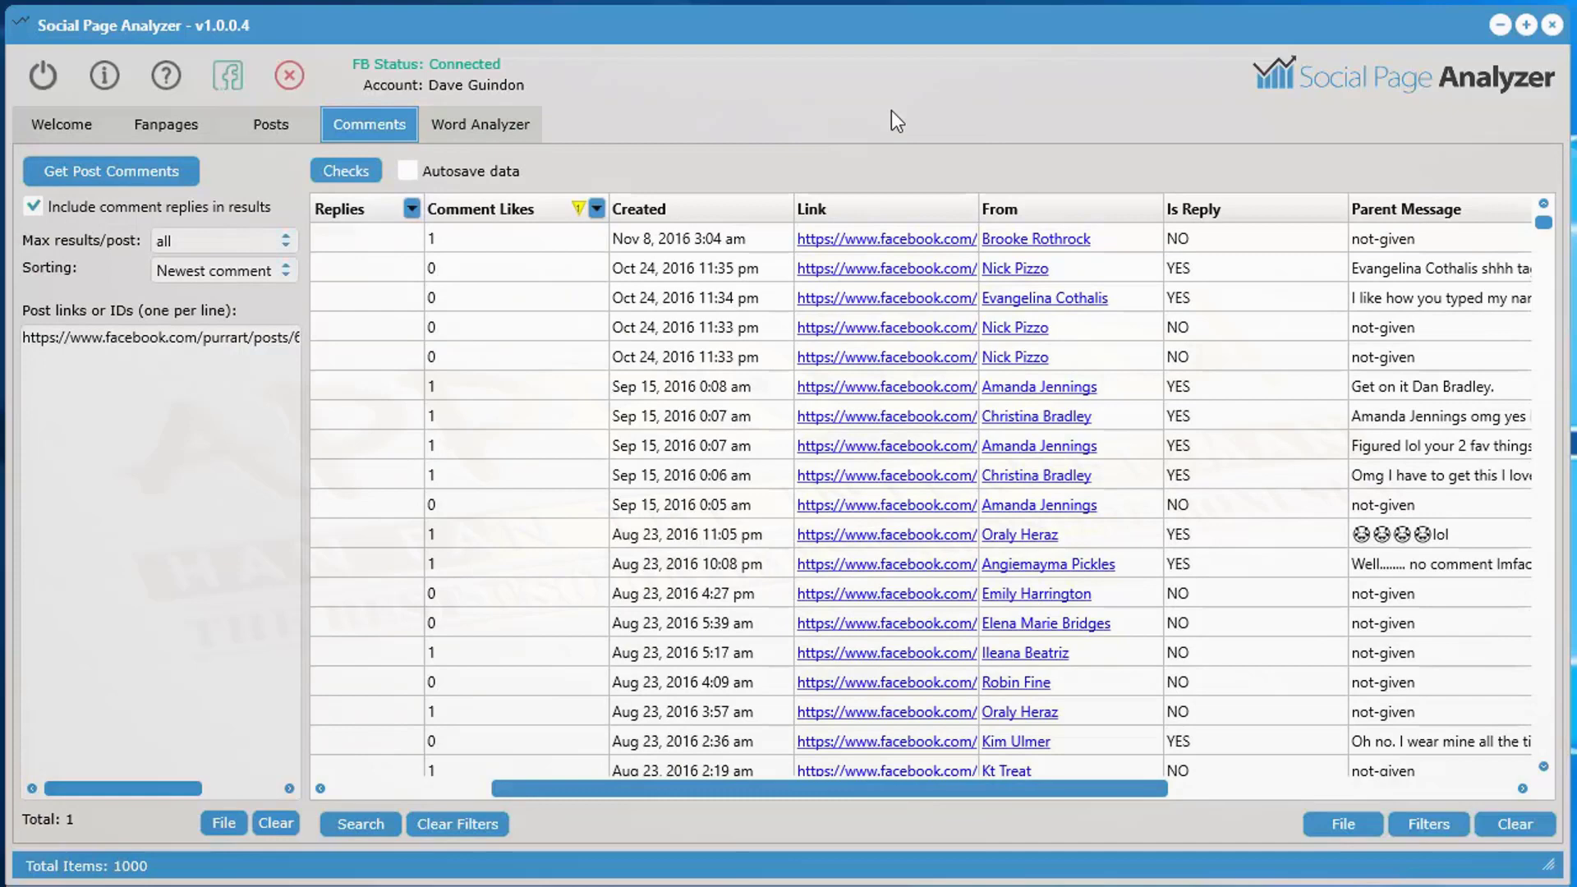
left_click(481, 125)
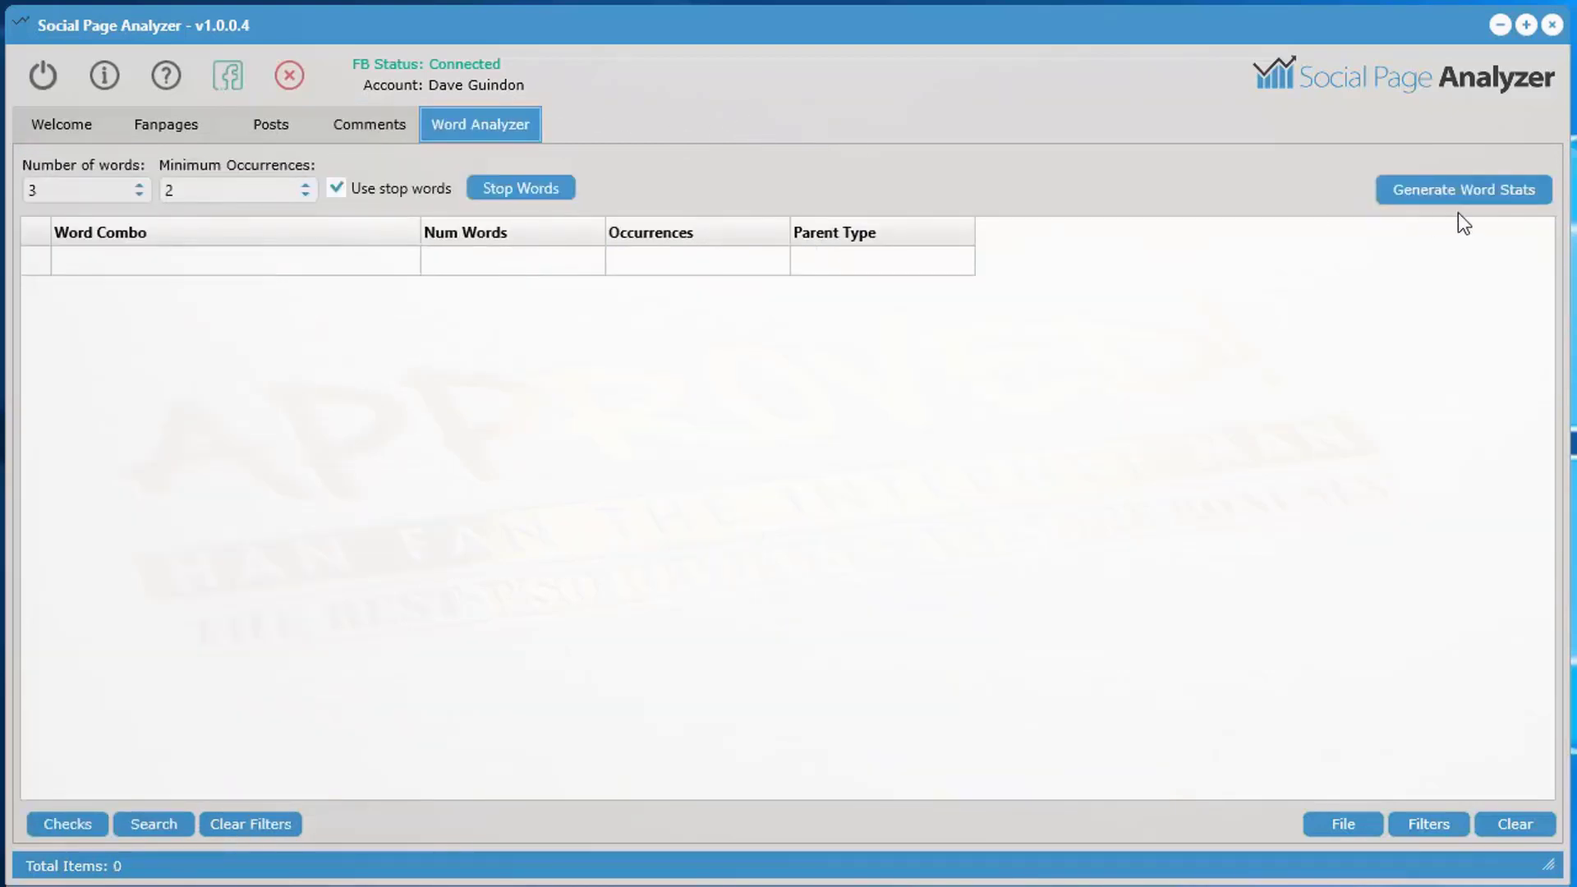
left_click(1453, 191)
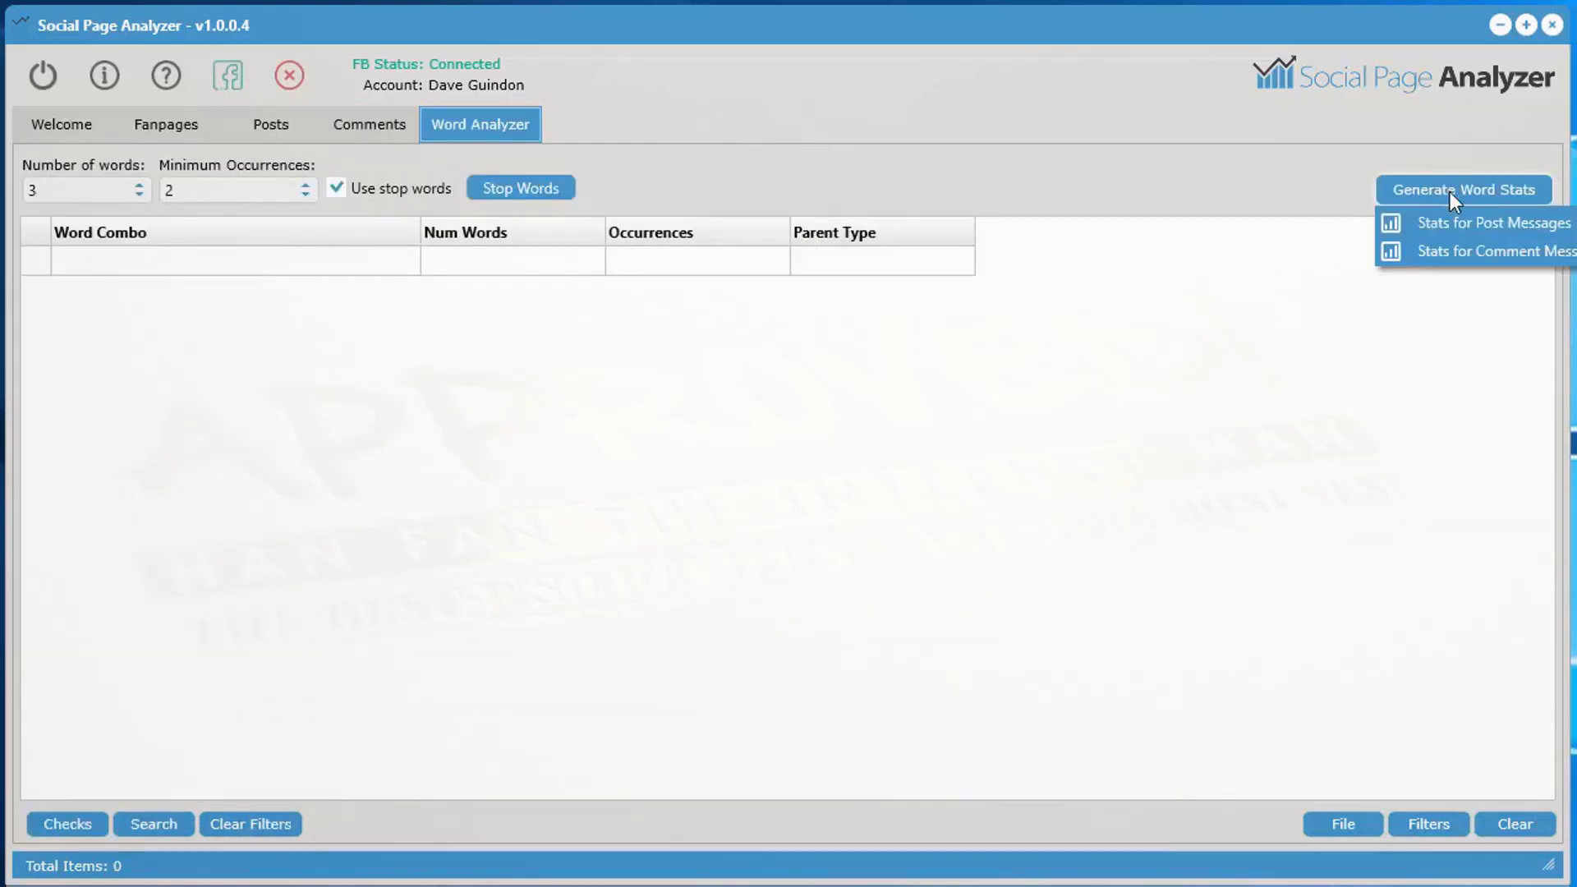
left_click(1478, 251)
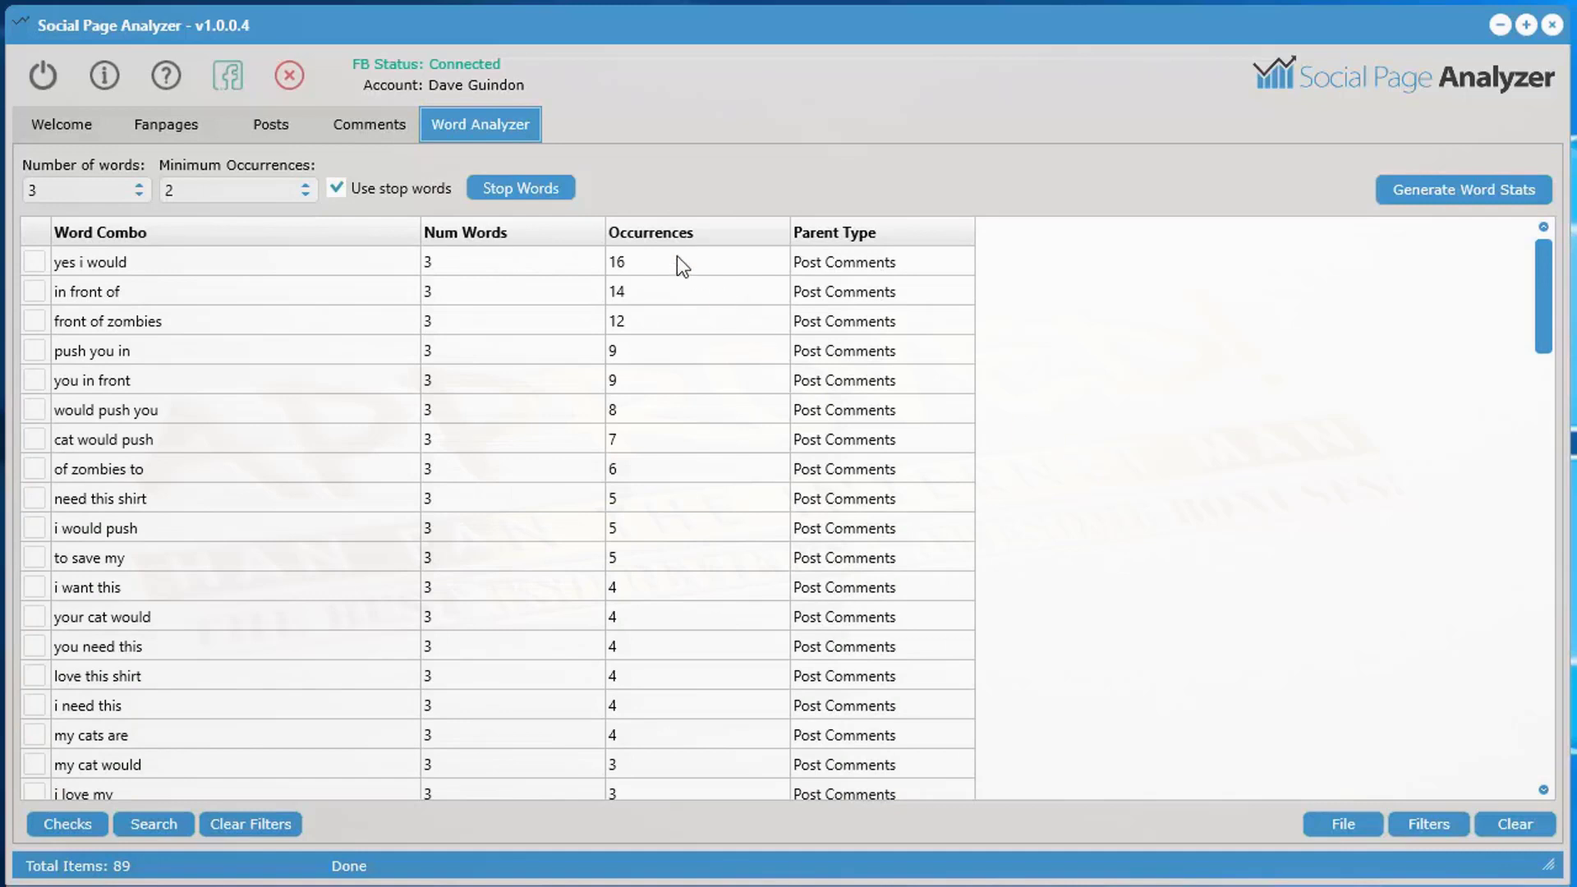
- Check the most frequent word combinations and open the messages corresponding to "would push you"
left_click(156, 272)
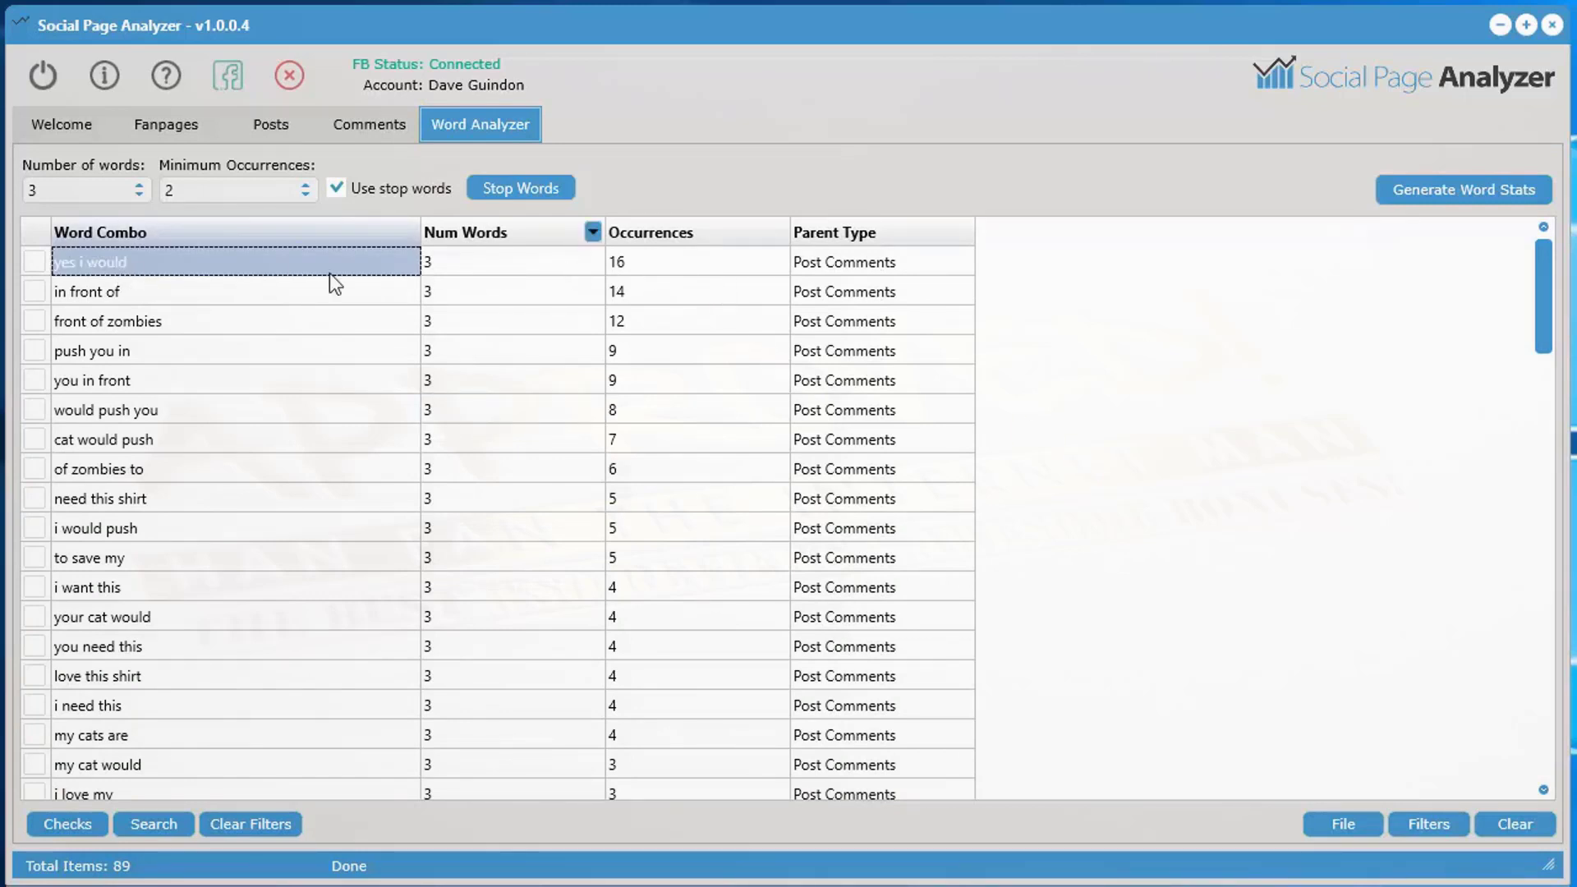
left_click(174, 331)
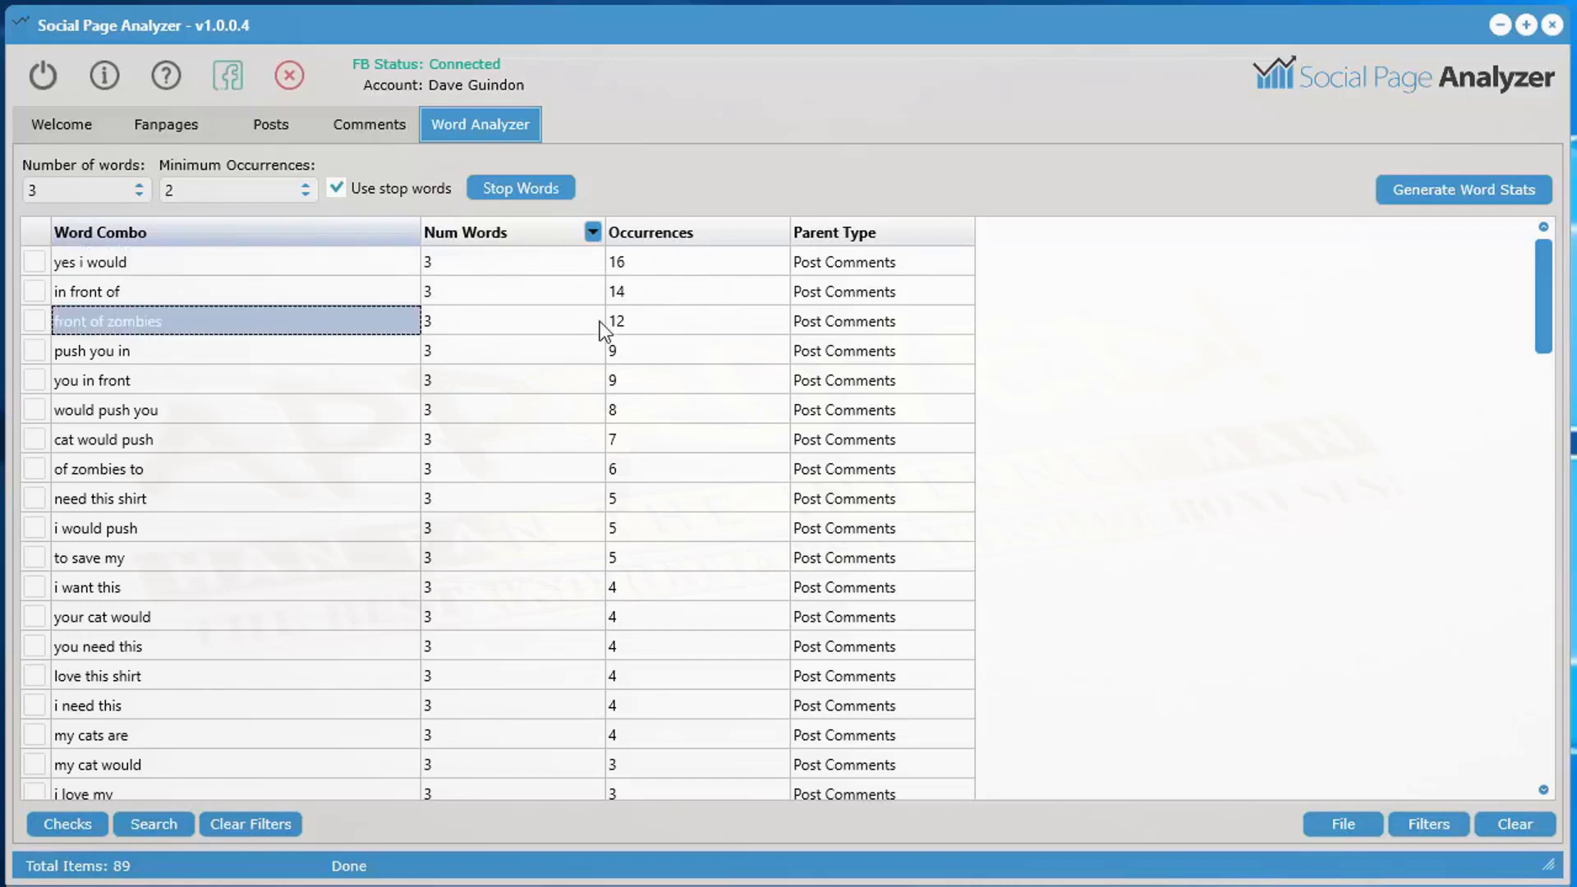
left_click(62, 417)
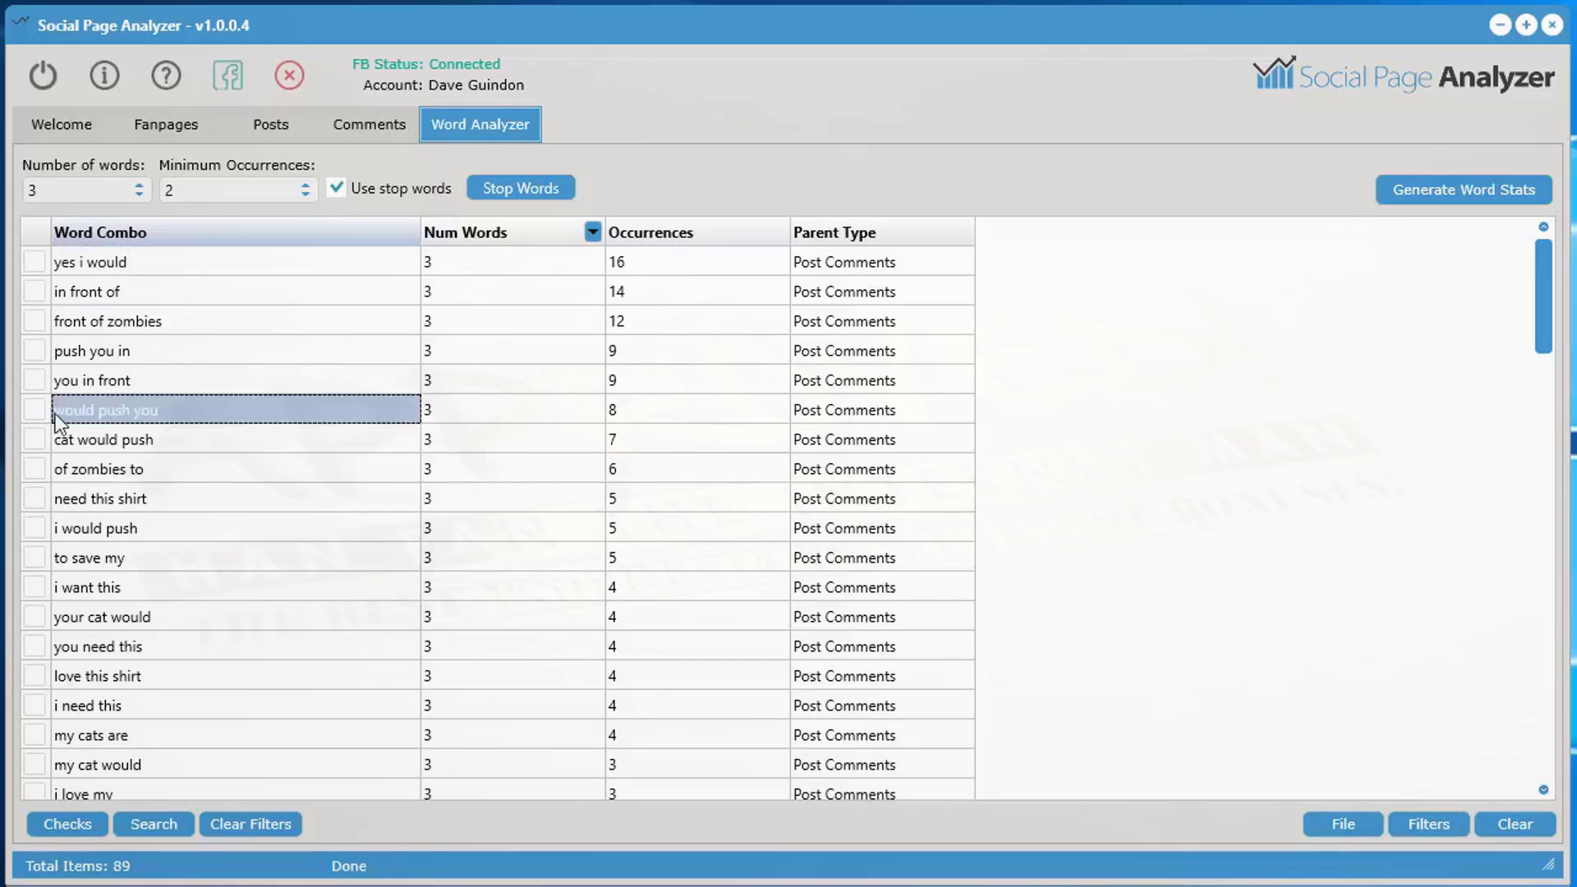
right_click(260, 413)
mouse_move(405, 504)
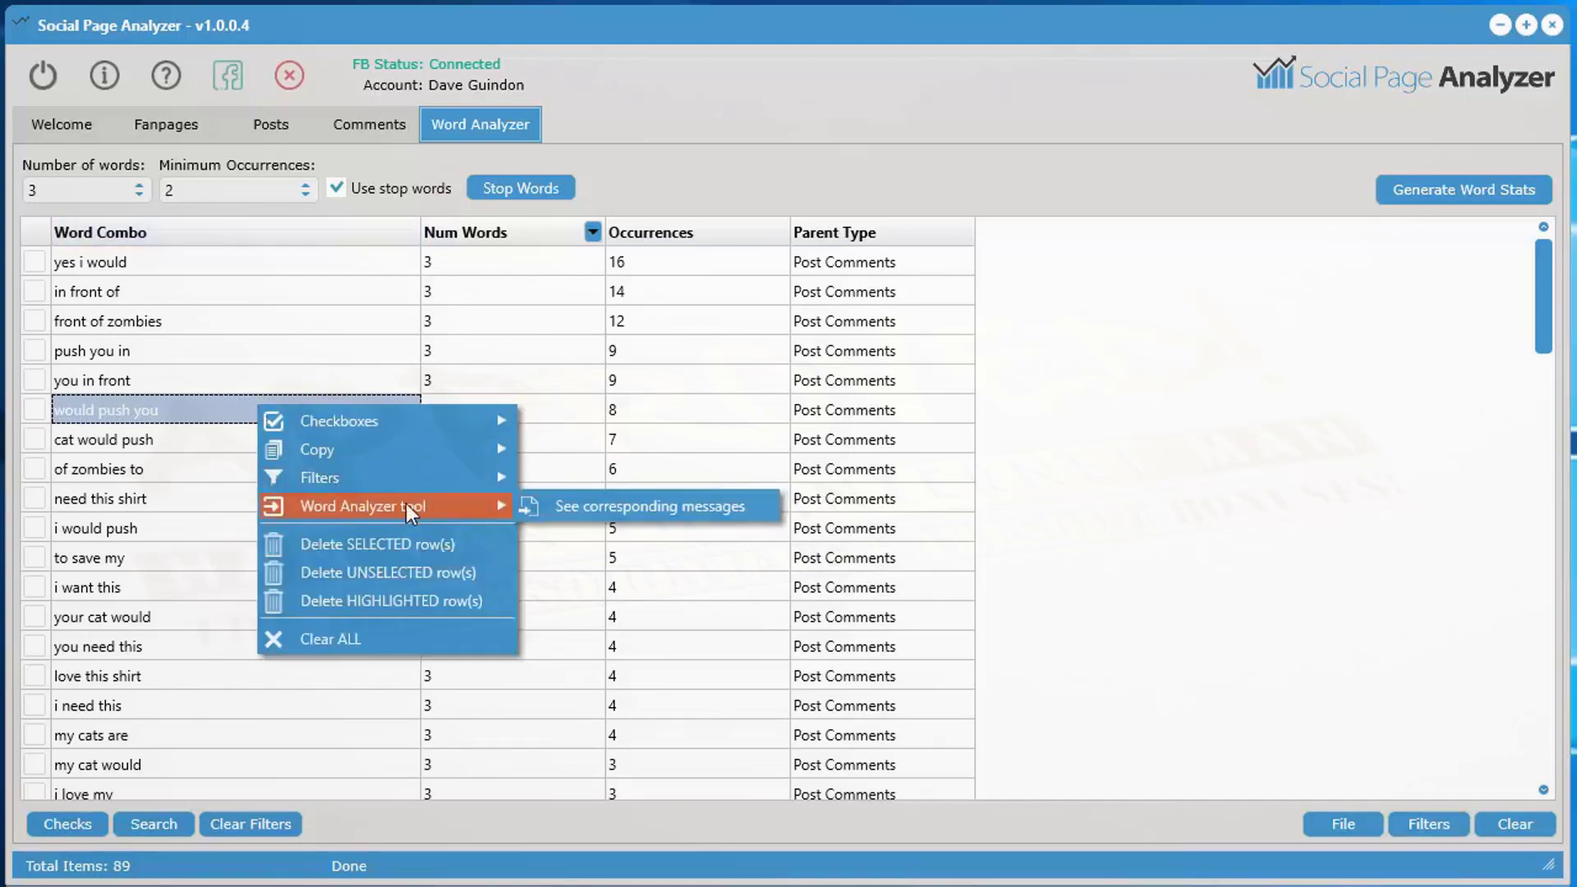
left_click(686, 520)
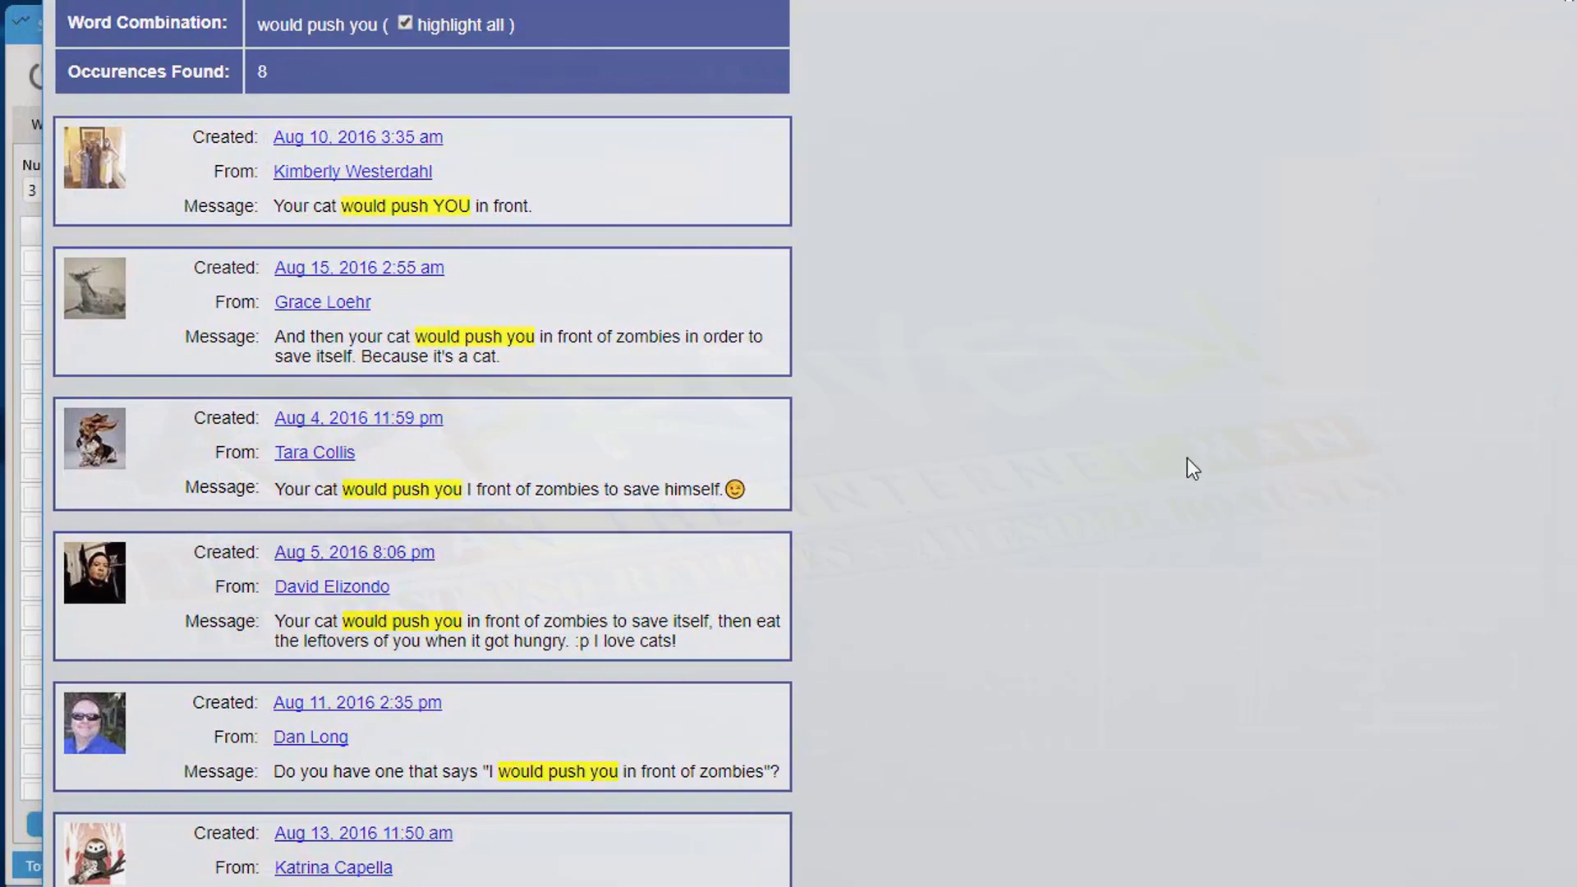
- Read through the comments containing "would push you" and examine how the highlighted phrase is used in them
scroll(1180, 419, "down", 1)
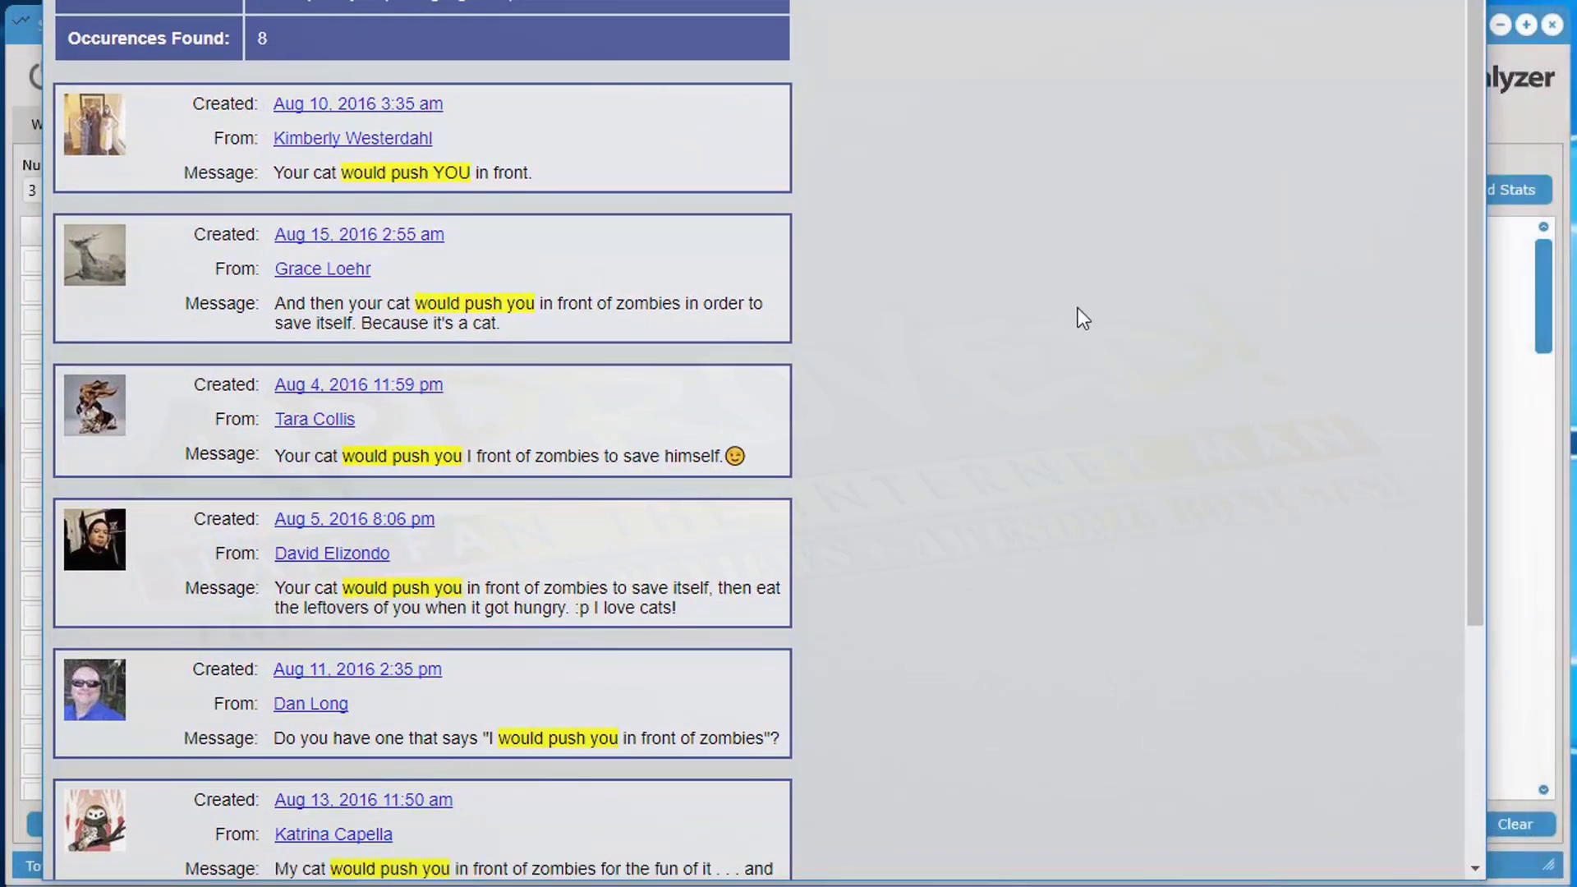
scroll(1076, 309, "down", 3)
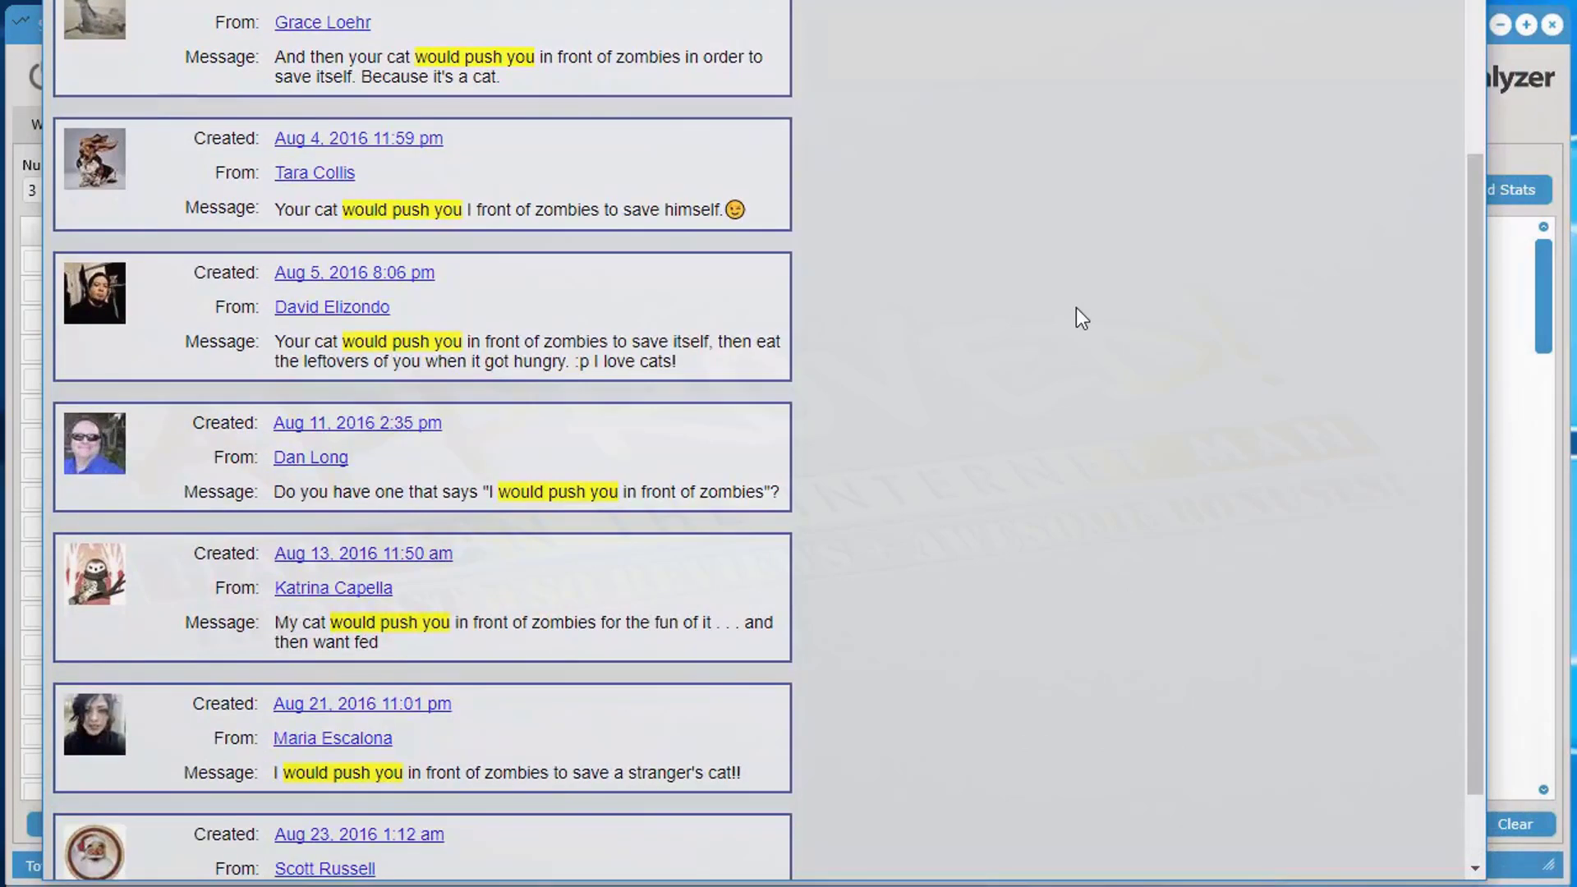
scroll(1082, 317, "down", 1)
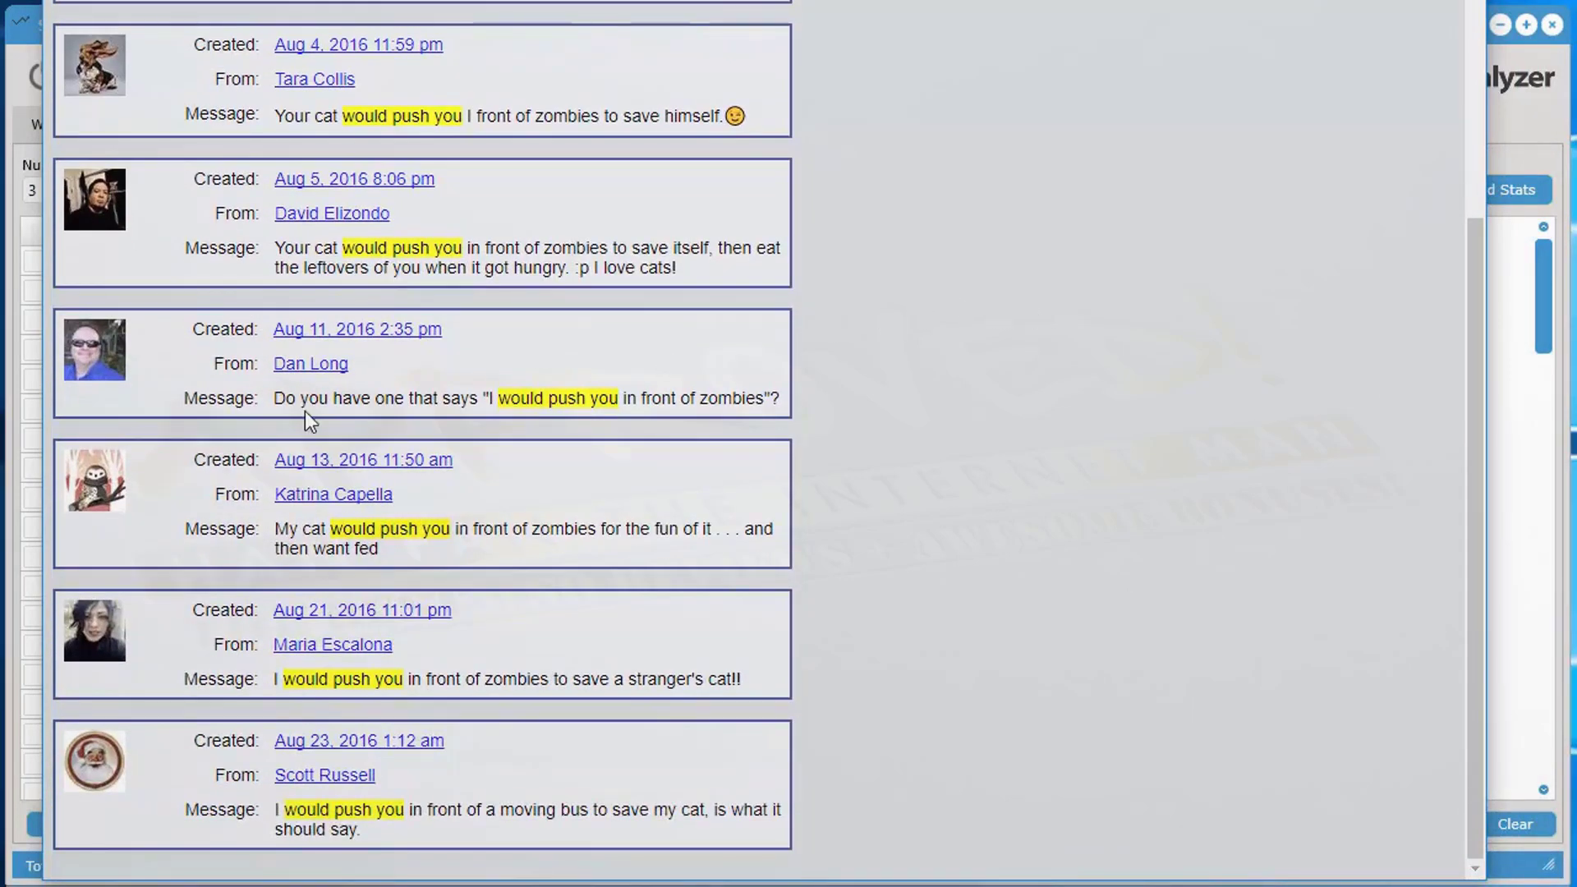
left_click_drag(489, 398, 766, 397)
left_click(491, 396)
scroll(705, 439, "up", 3)
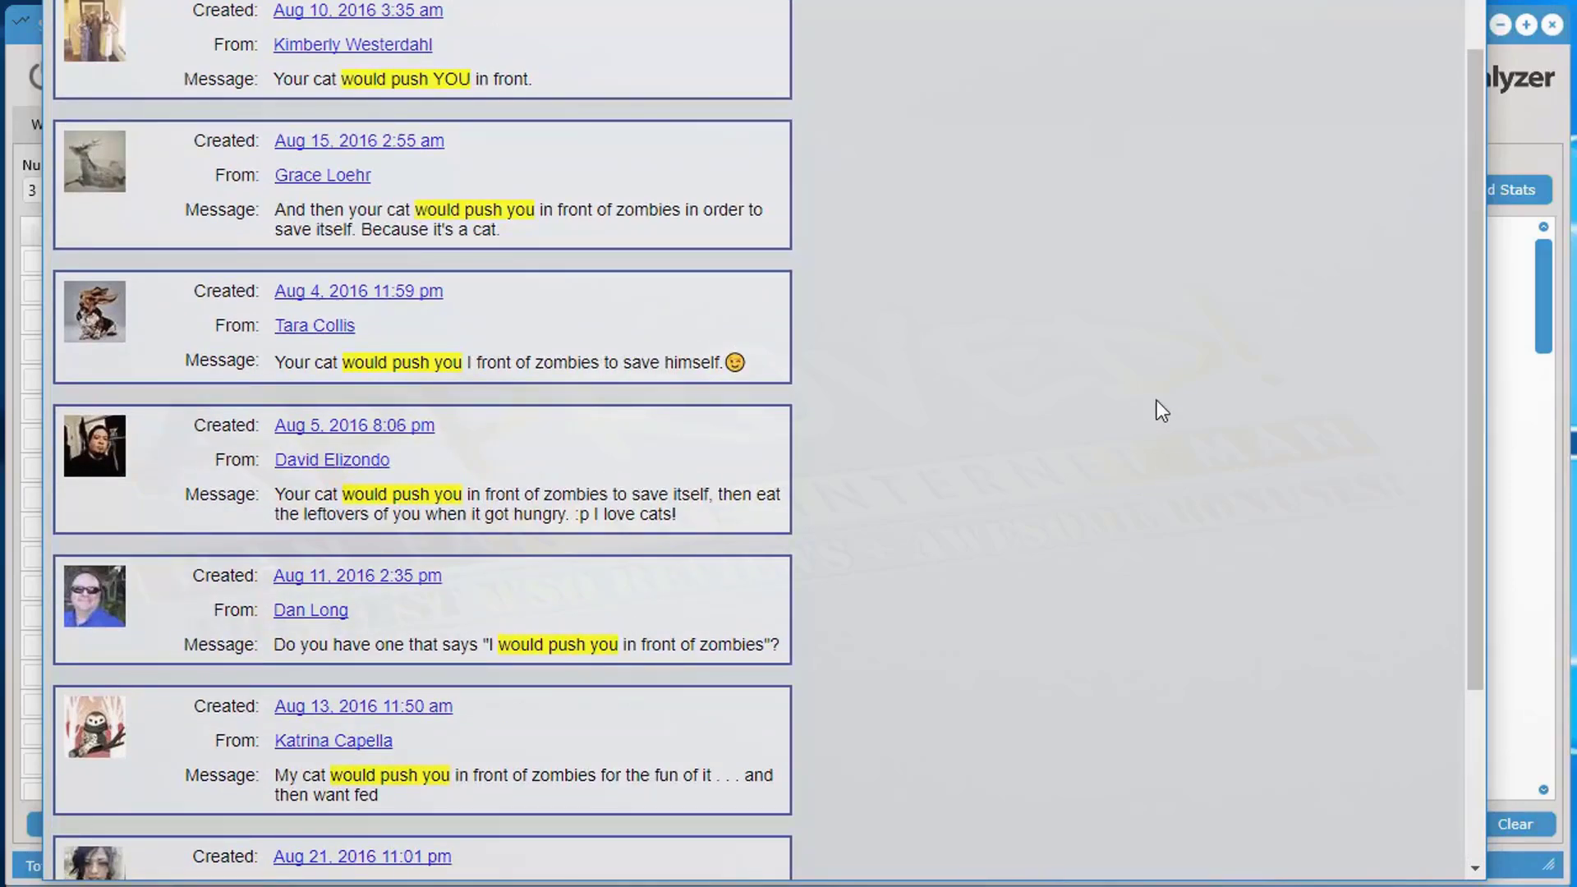
scroll(1054, 530, "up", 2)
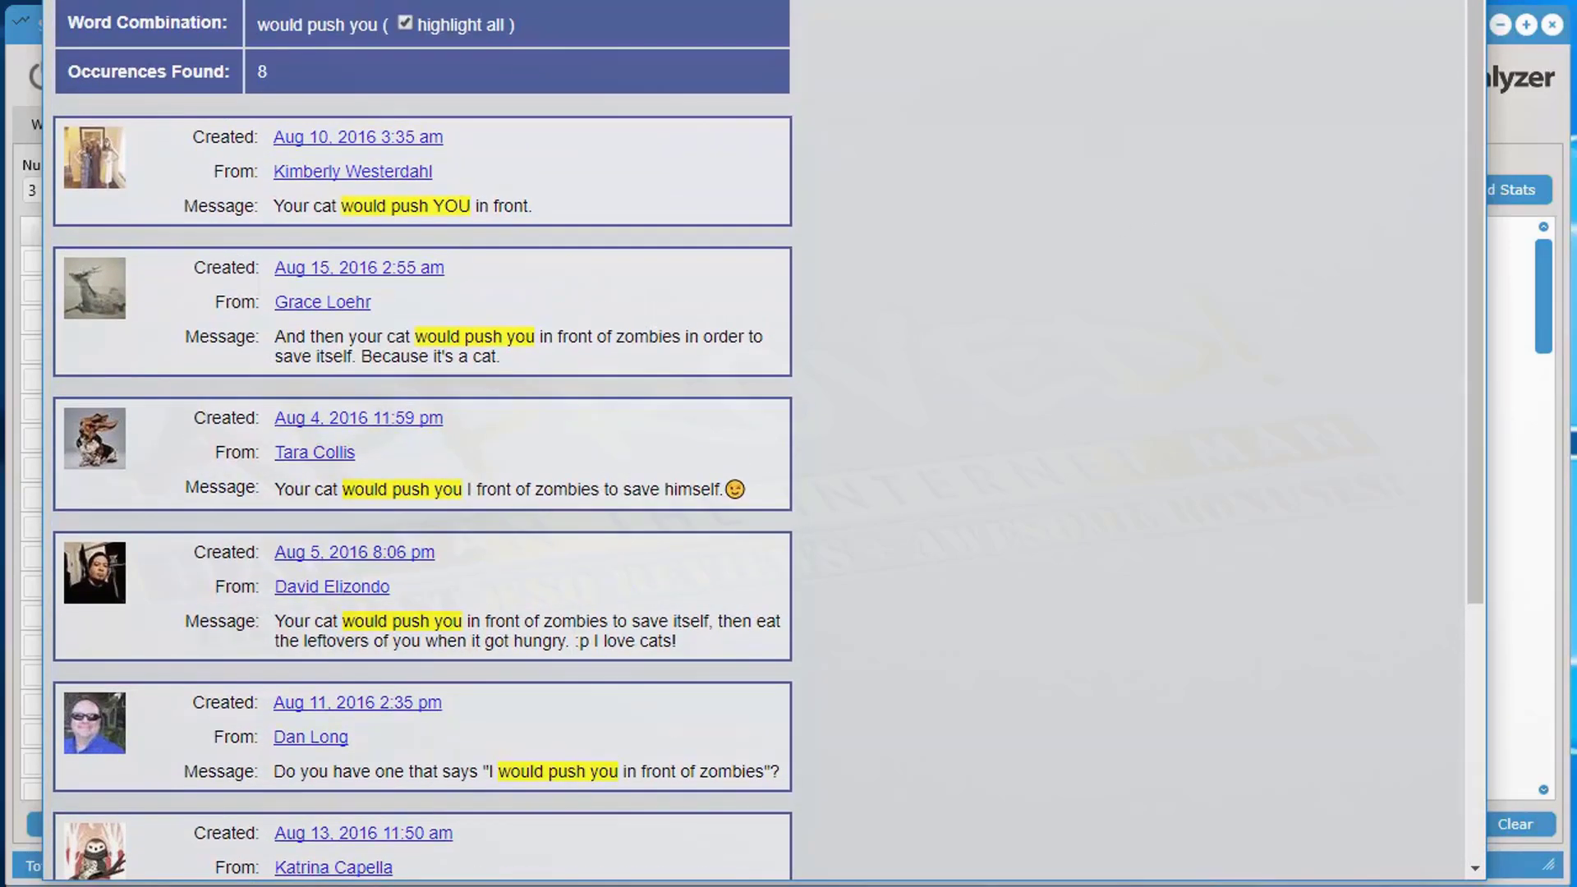
- Switch to the product mockups in Photoshop and arrange mug.psd and shirt1.psd side by side to view their designs
key("Escape")
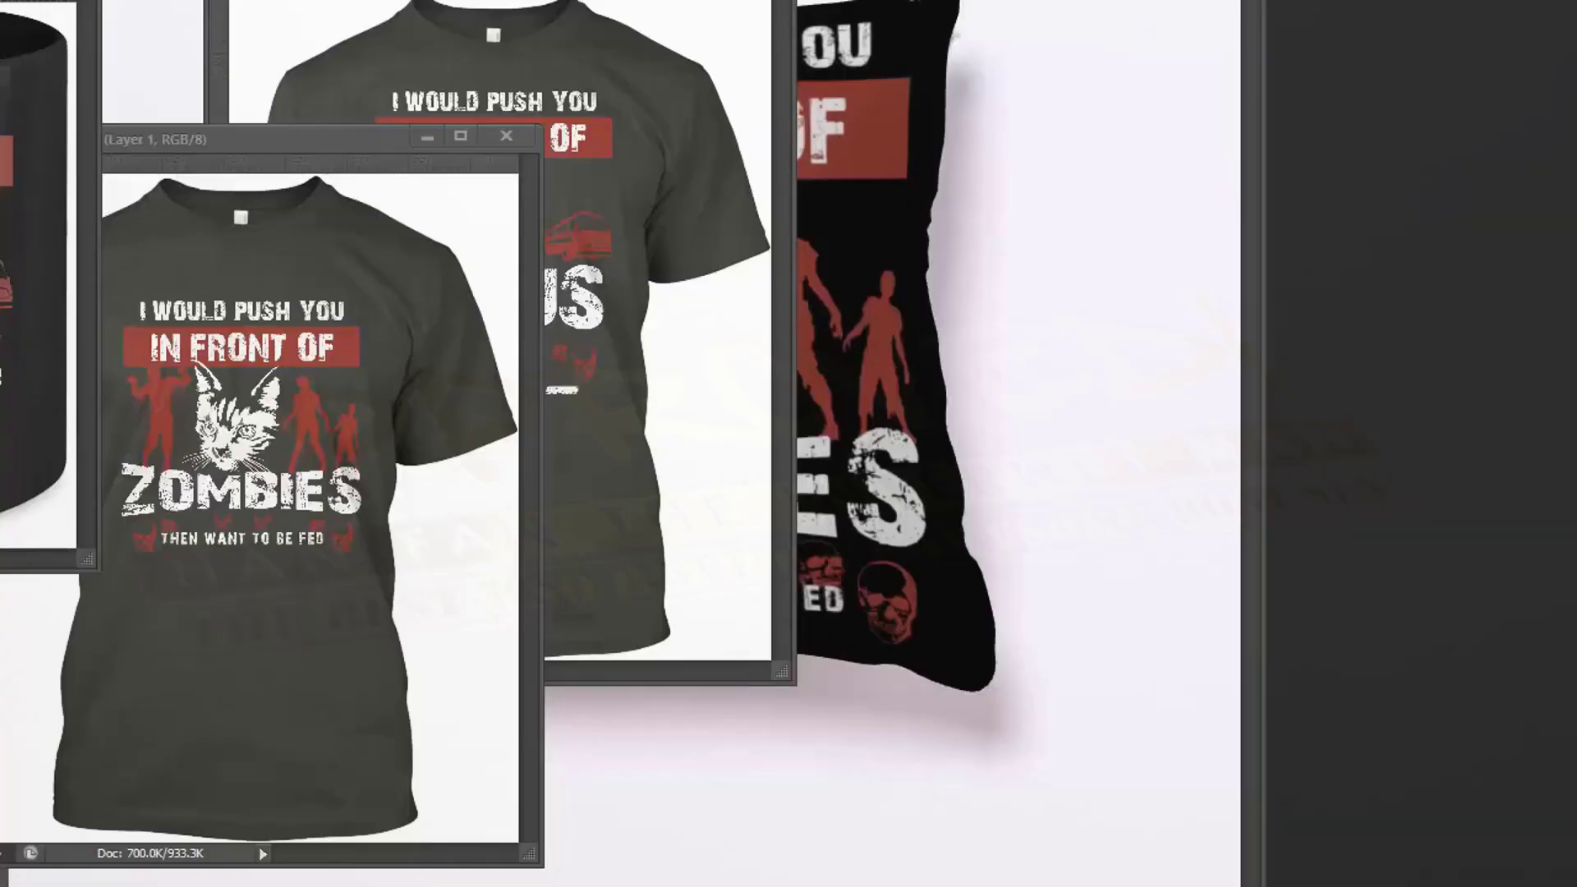
left_click_drag(50, 4, 1130, 200)
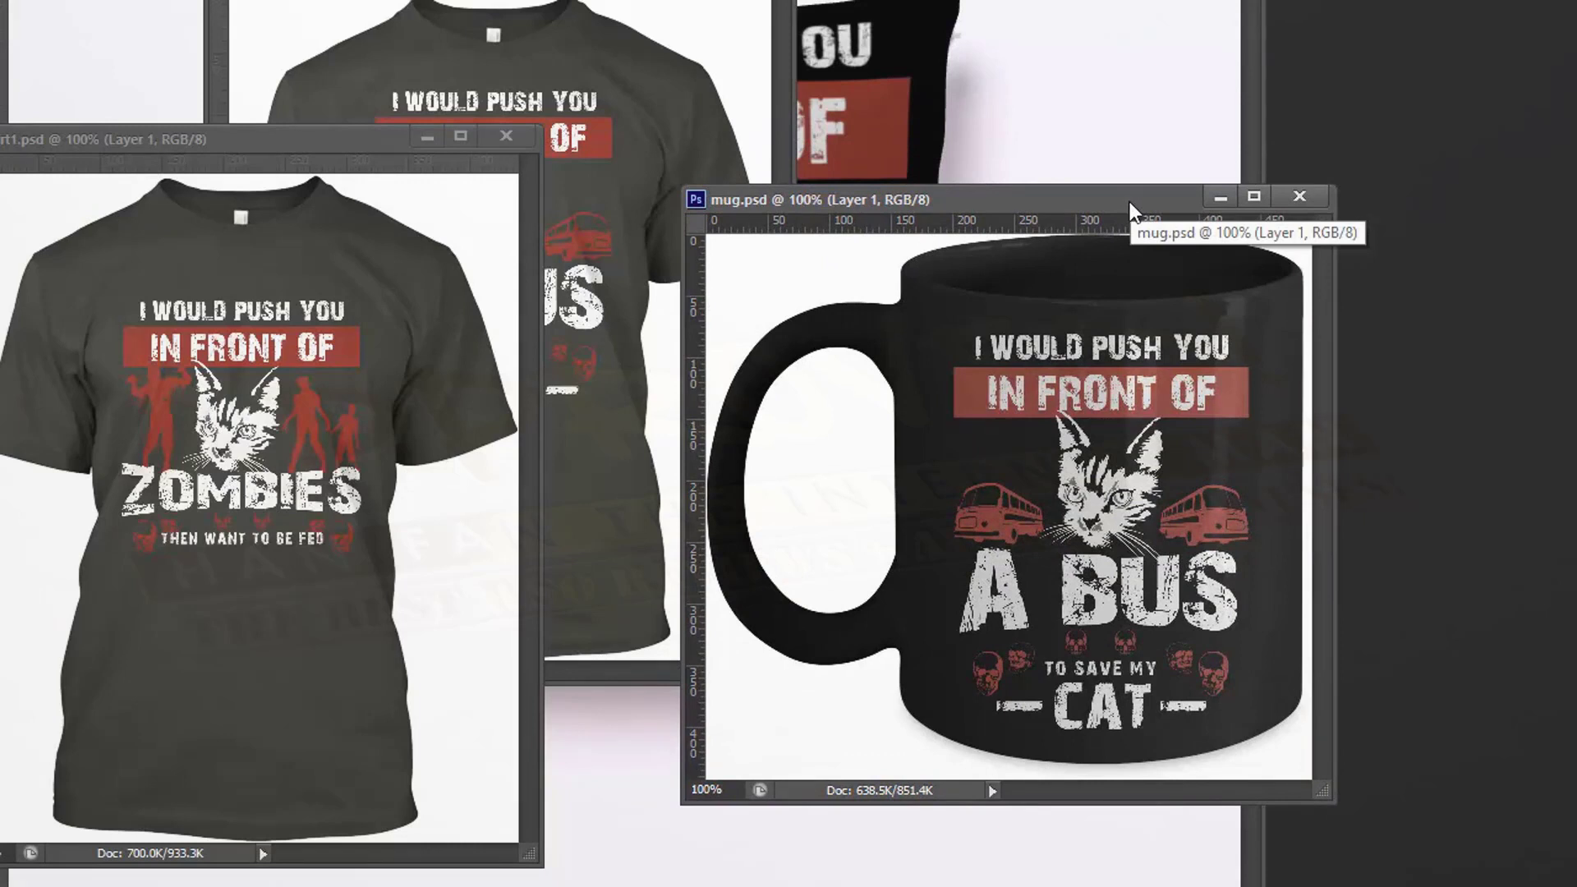
left_click_drag(1125, 199, 1114, 201)
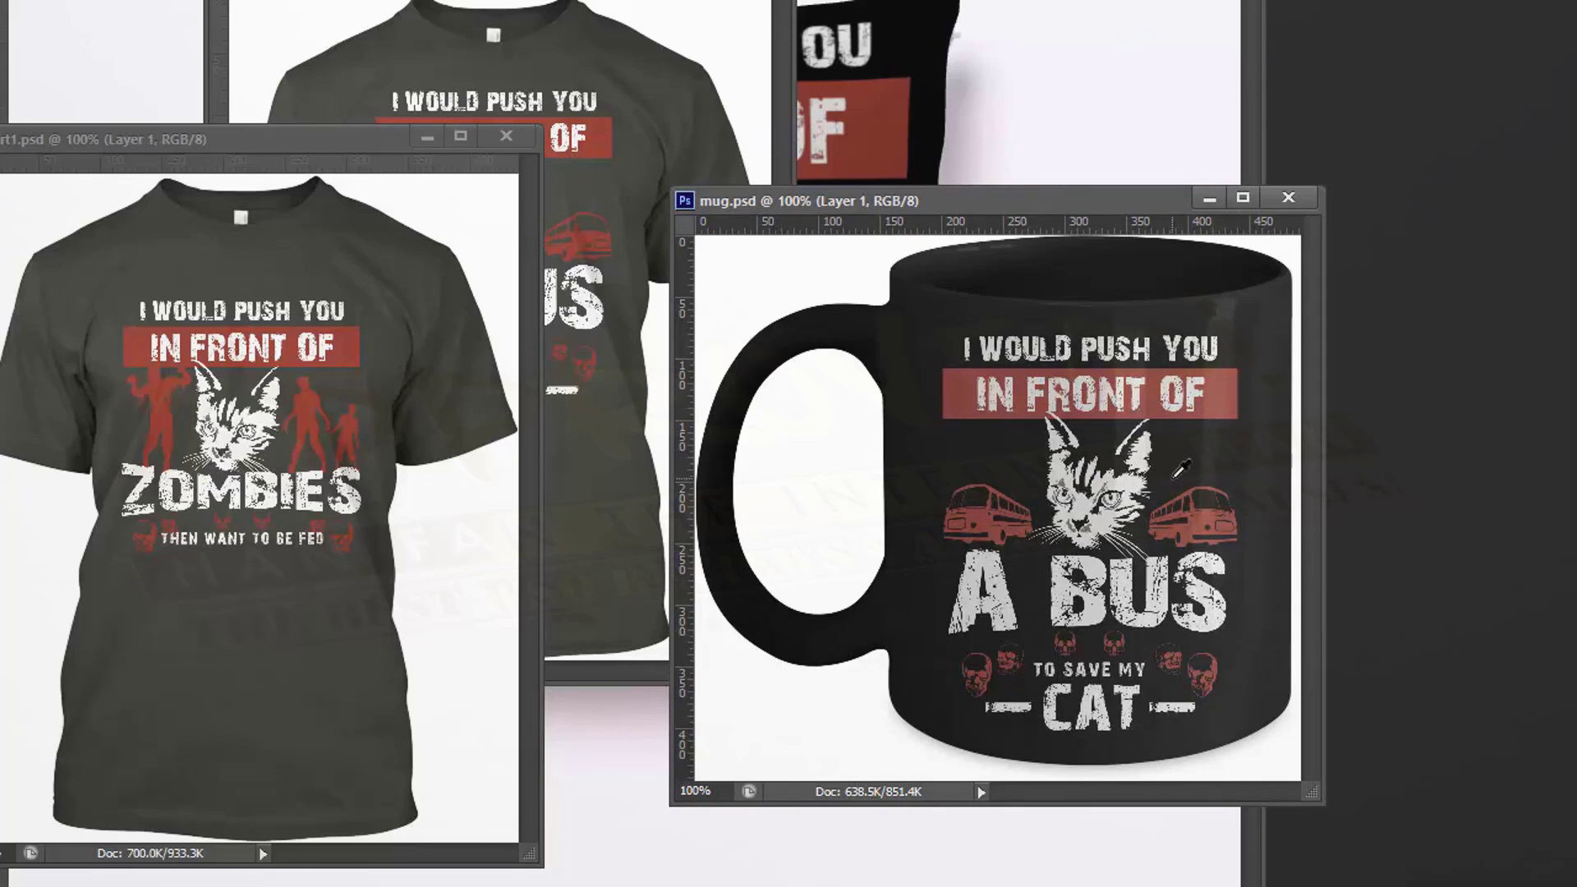
left_click_drag(1133, 207, 1155, 223)
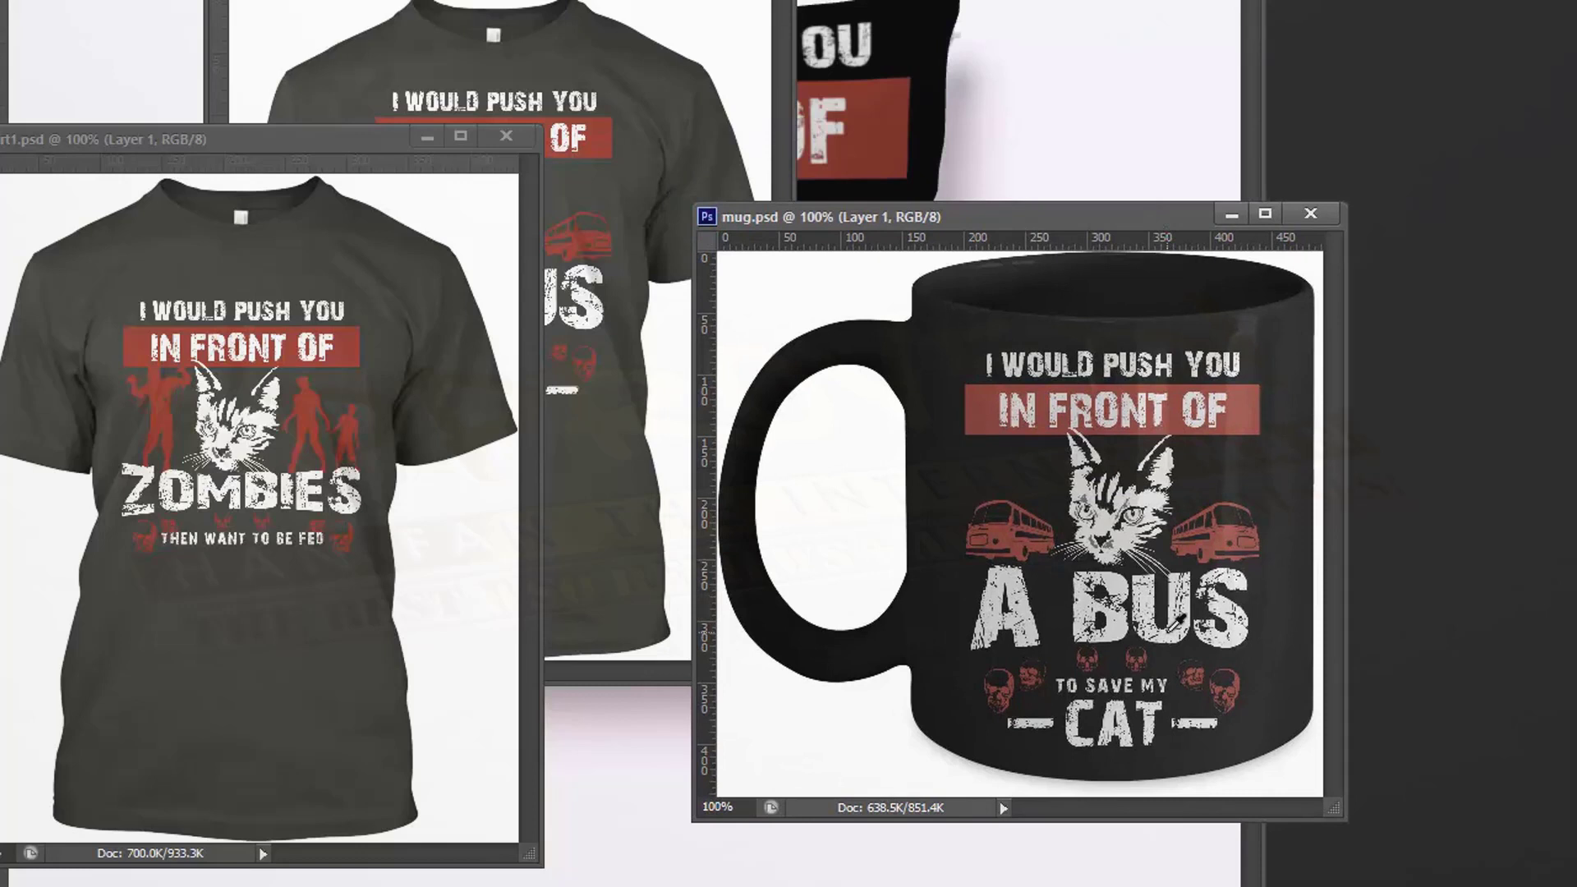
left_click_drag(303, 136, 531, 148)
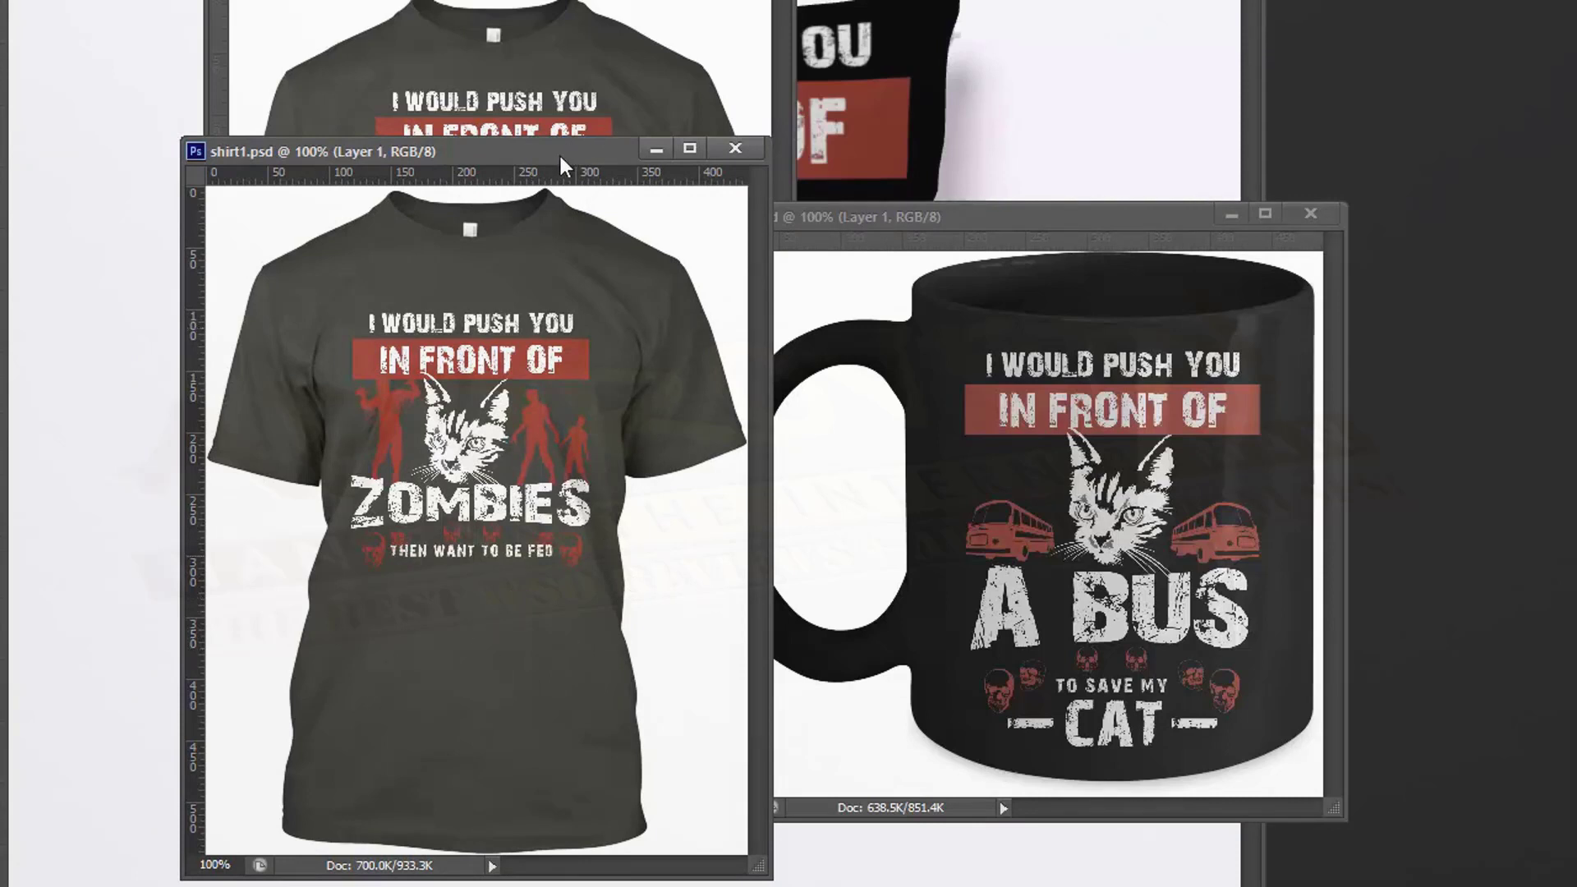
left_click_drag(560, 156, 467, 119)
left_click_drag(667, 836, 688, 857)
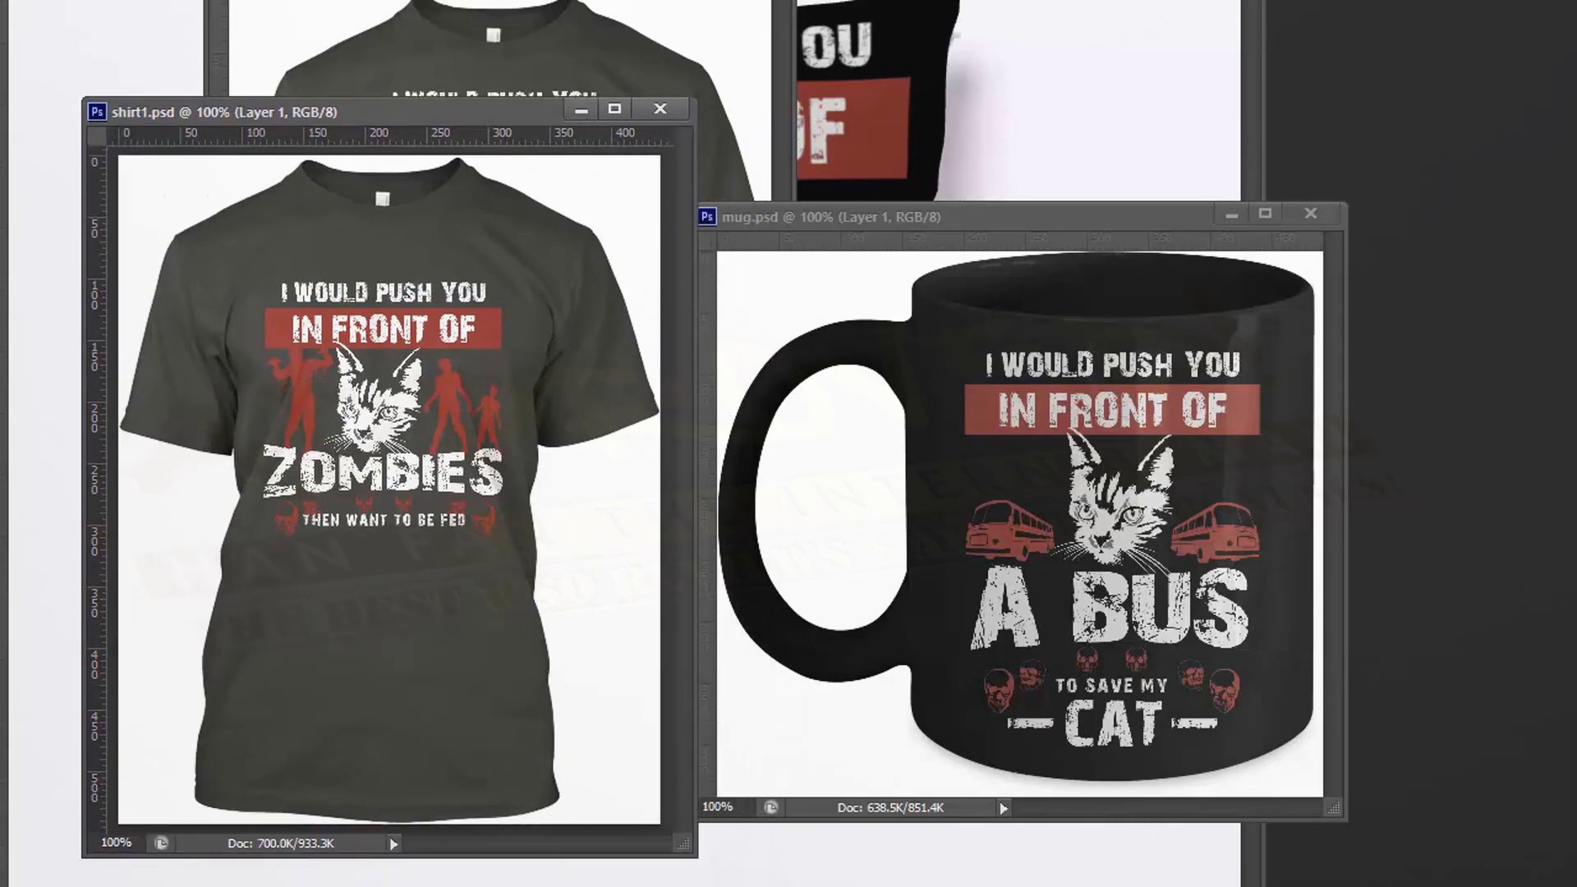
- Move the remaining shirt and pillow mockup windows aside to view their designs, and return to Social Page Analyzer
key("ctrl+Tab")
left_click_drag(411, 0, 469, 176)
left_click_drag(493, 0, 568, 33)
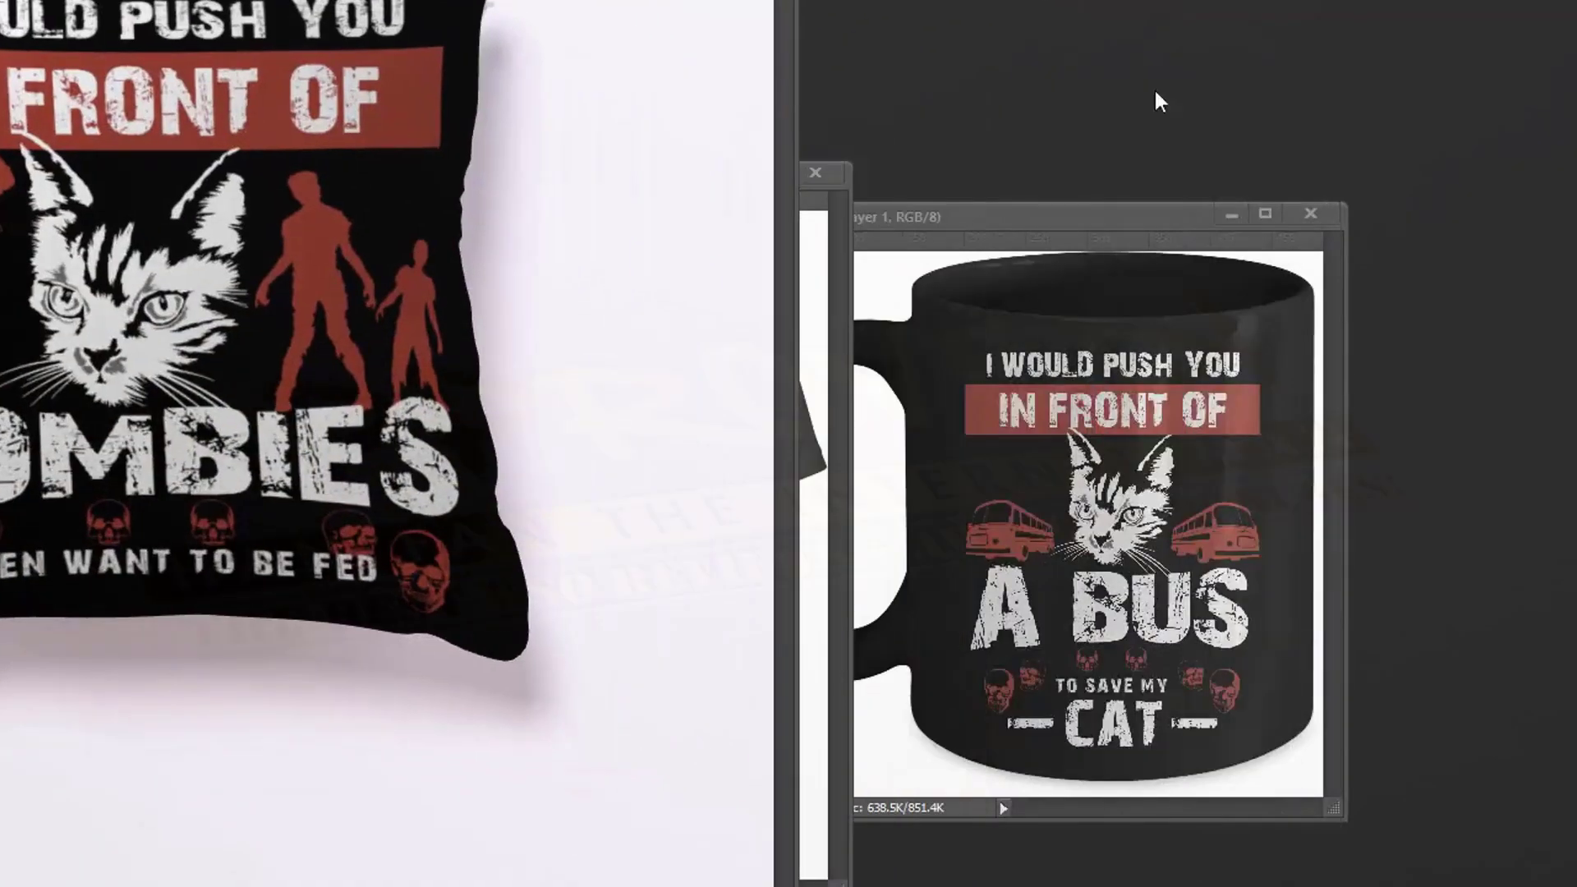
left_click_drag(1107, 220, 856, 185)
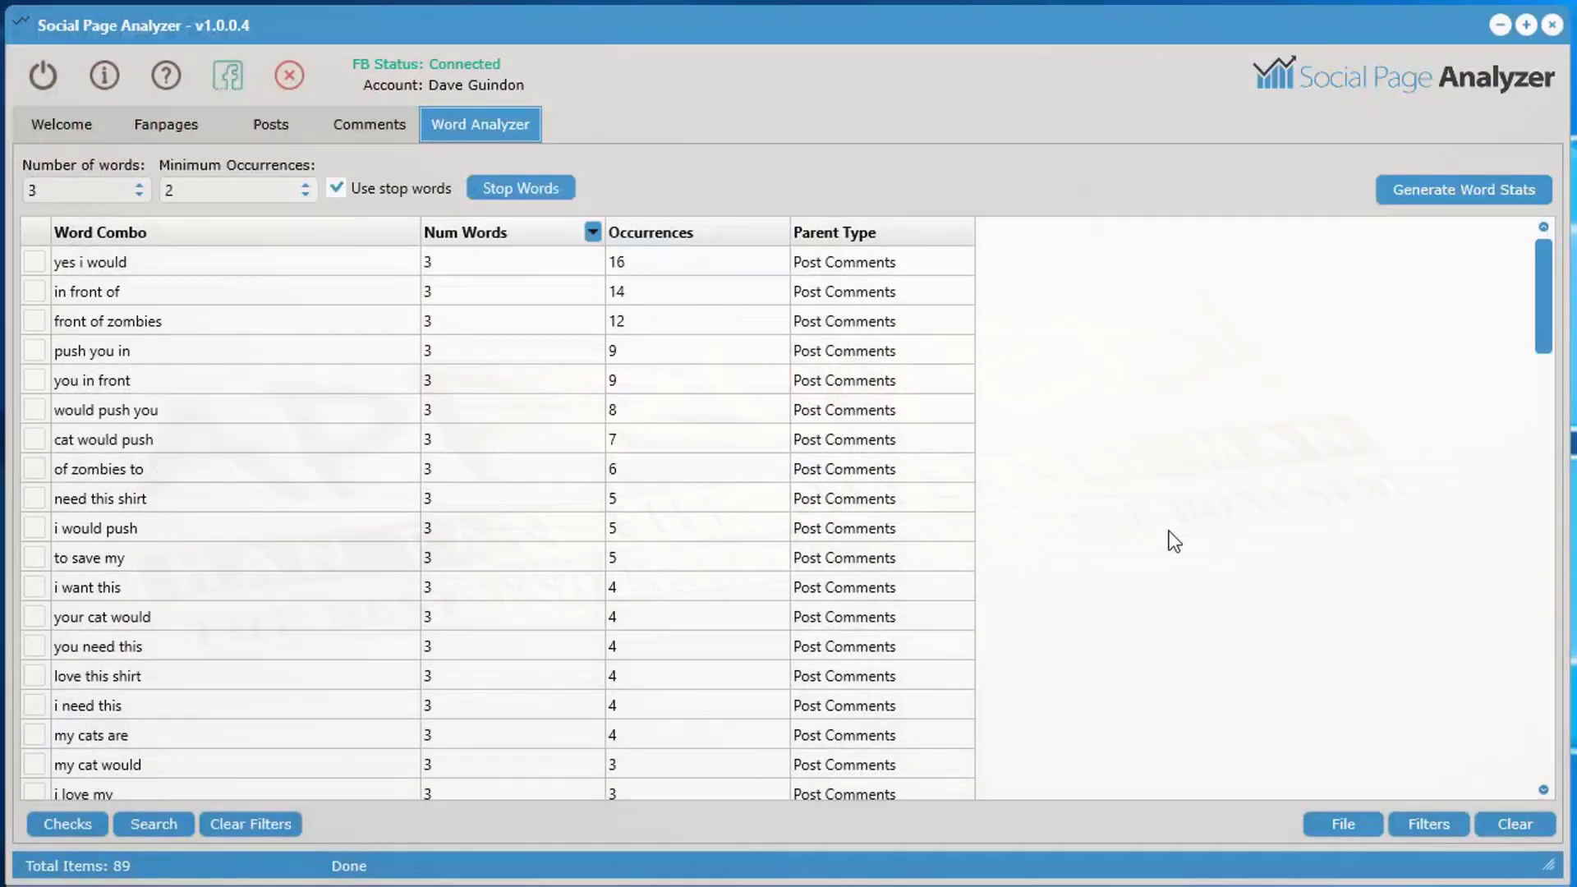
- Review the retrieved comments again and clear all three-word stats from the Word Analyzer
left_click(369, 130)
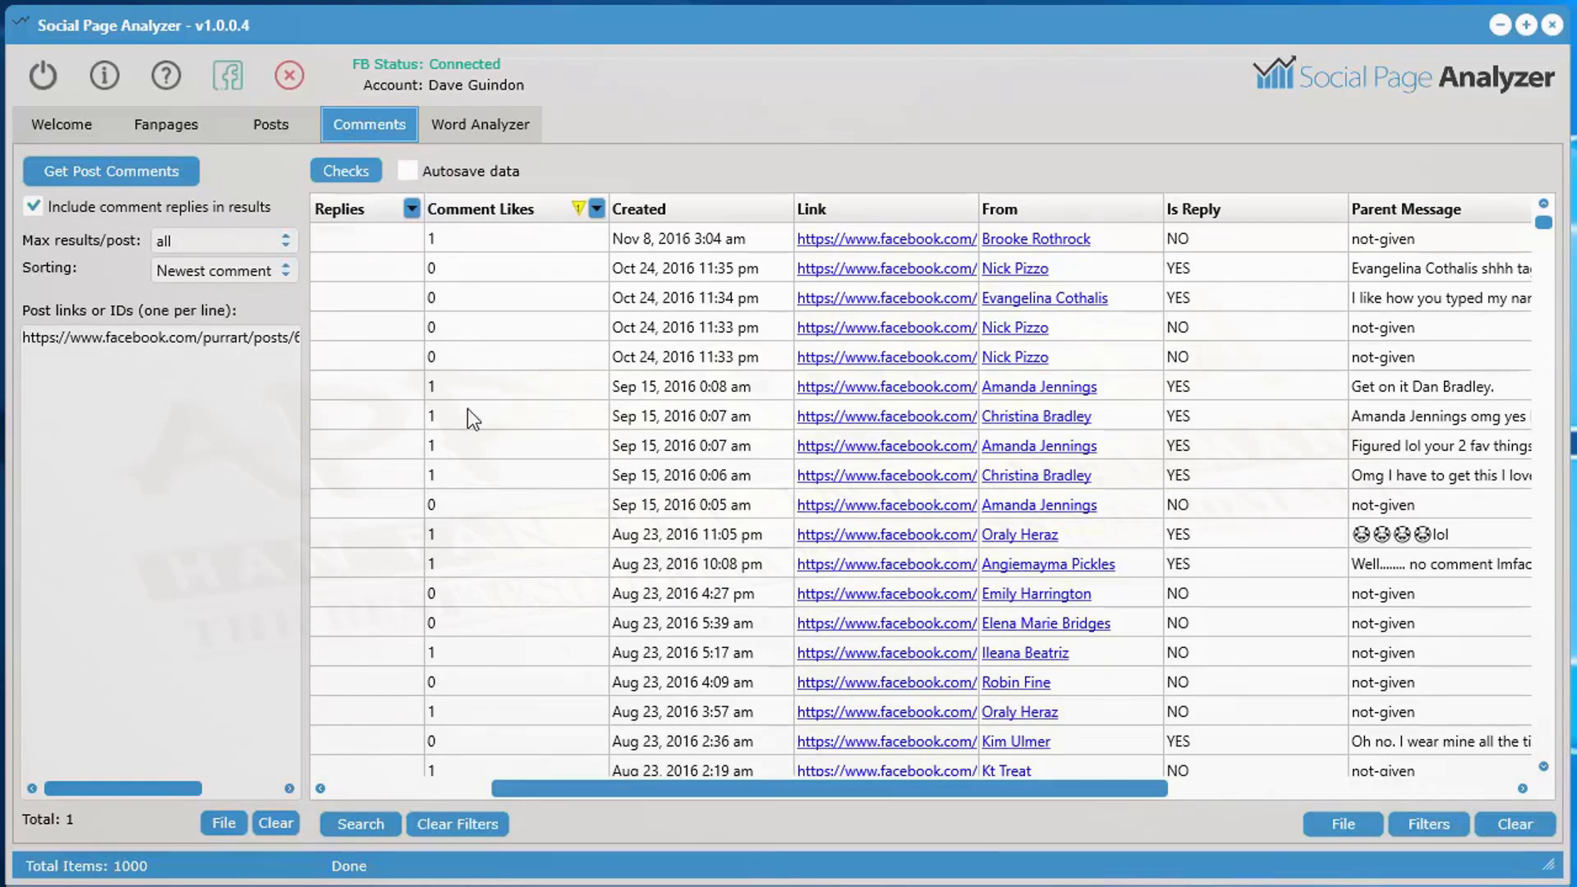
left_click_drag(693, 787, 535, 790)
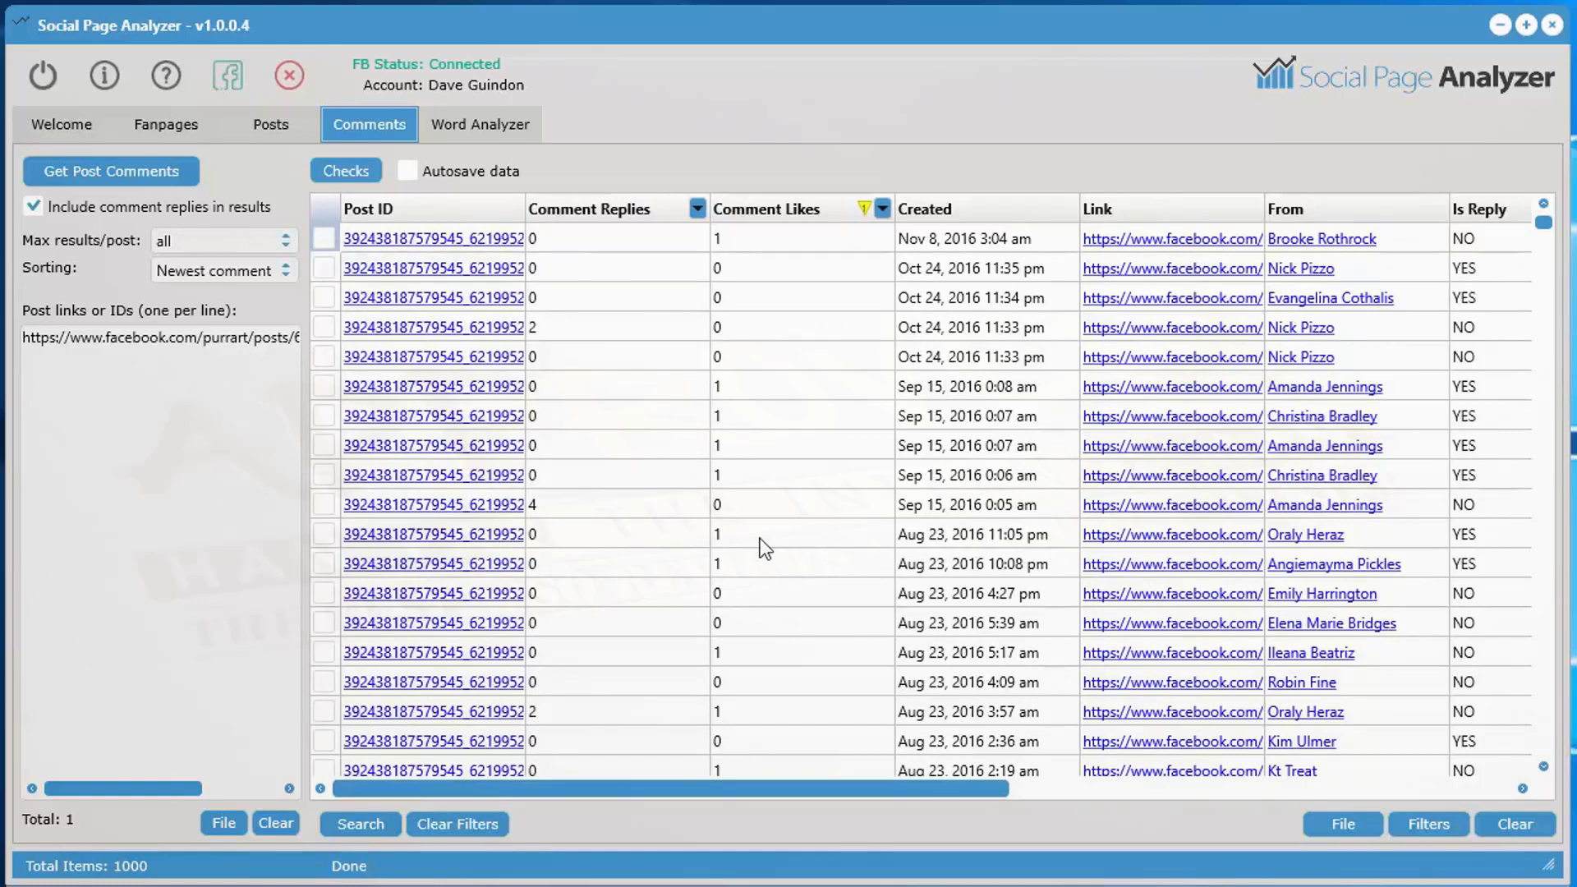
left_click(486, 131)
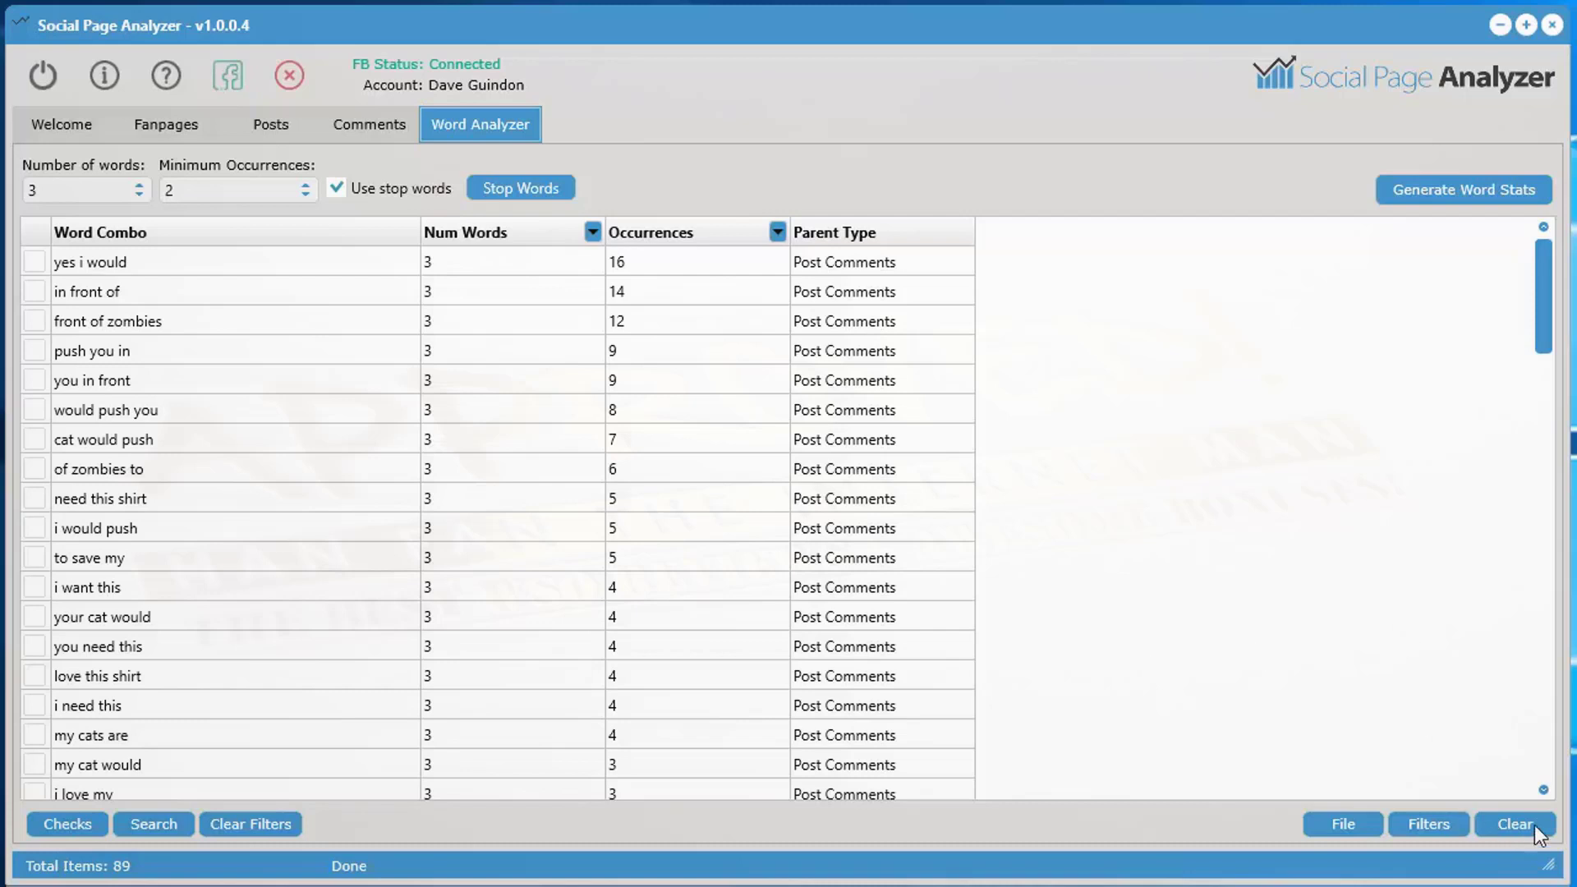
left_click(1514, 824)
left_click(713, 494)
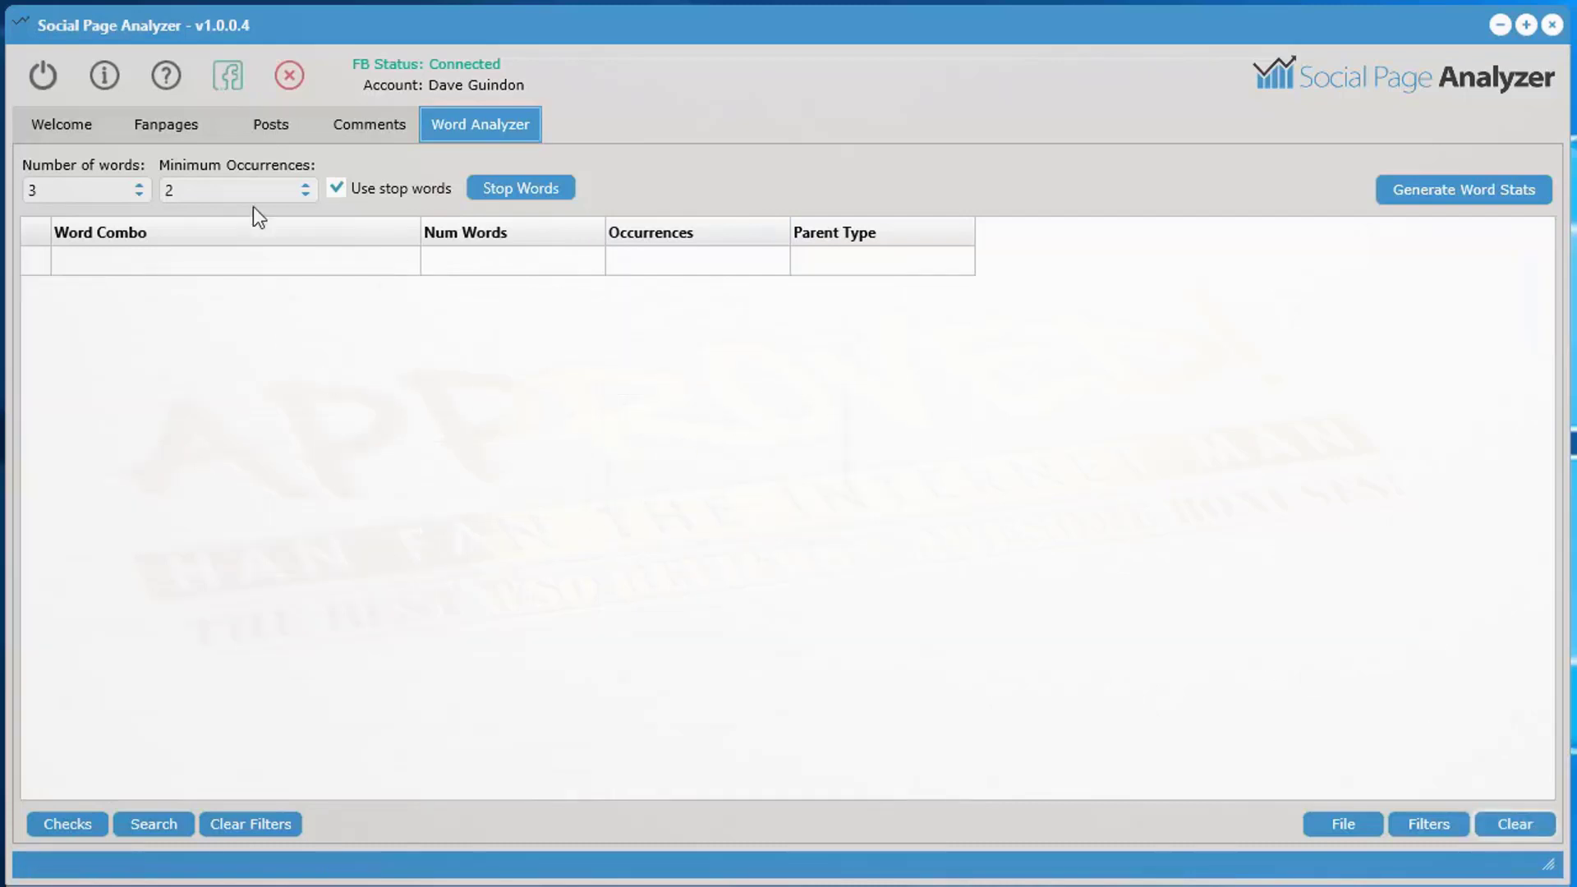
- Generate word stats for the post comments with the number of words set to 4
left_click(125, 190)
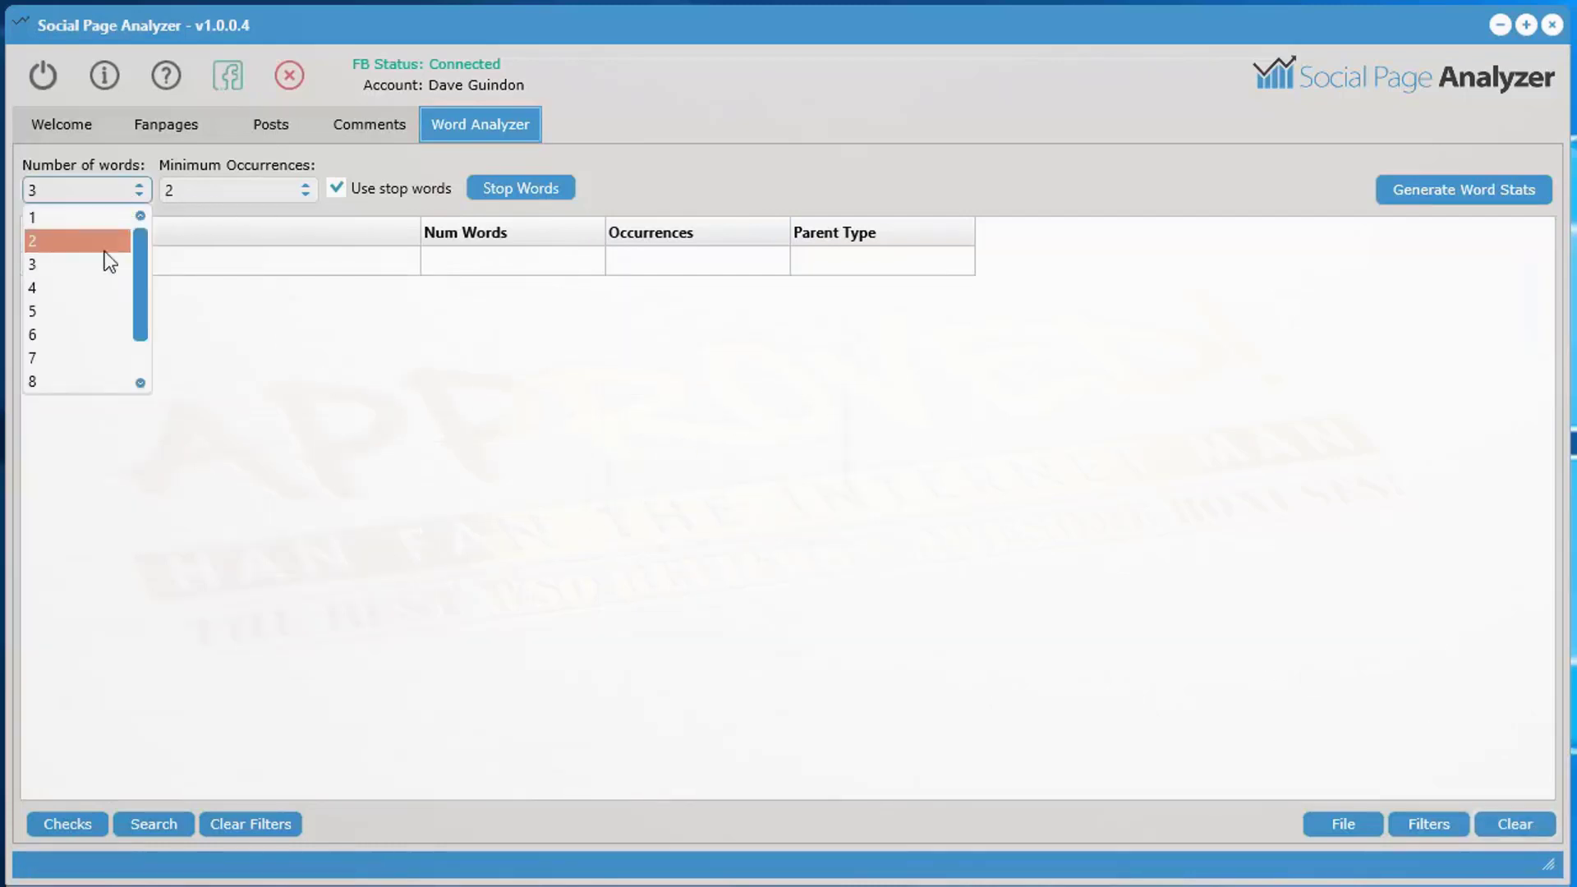
left_click(97, 287)
left_click(1456, 187)
left_click(1471, 246)
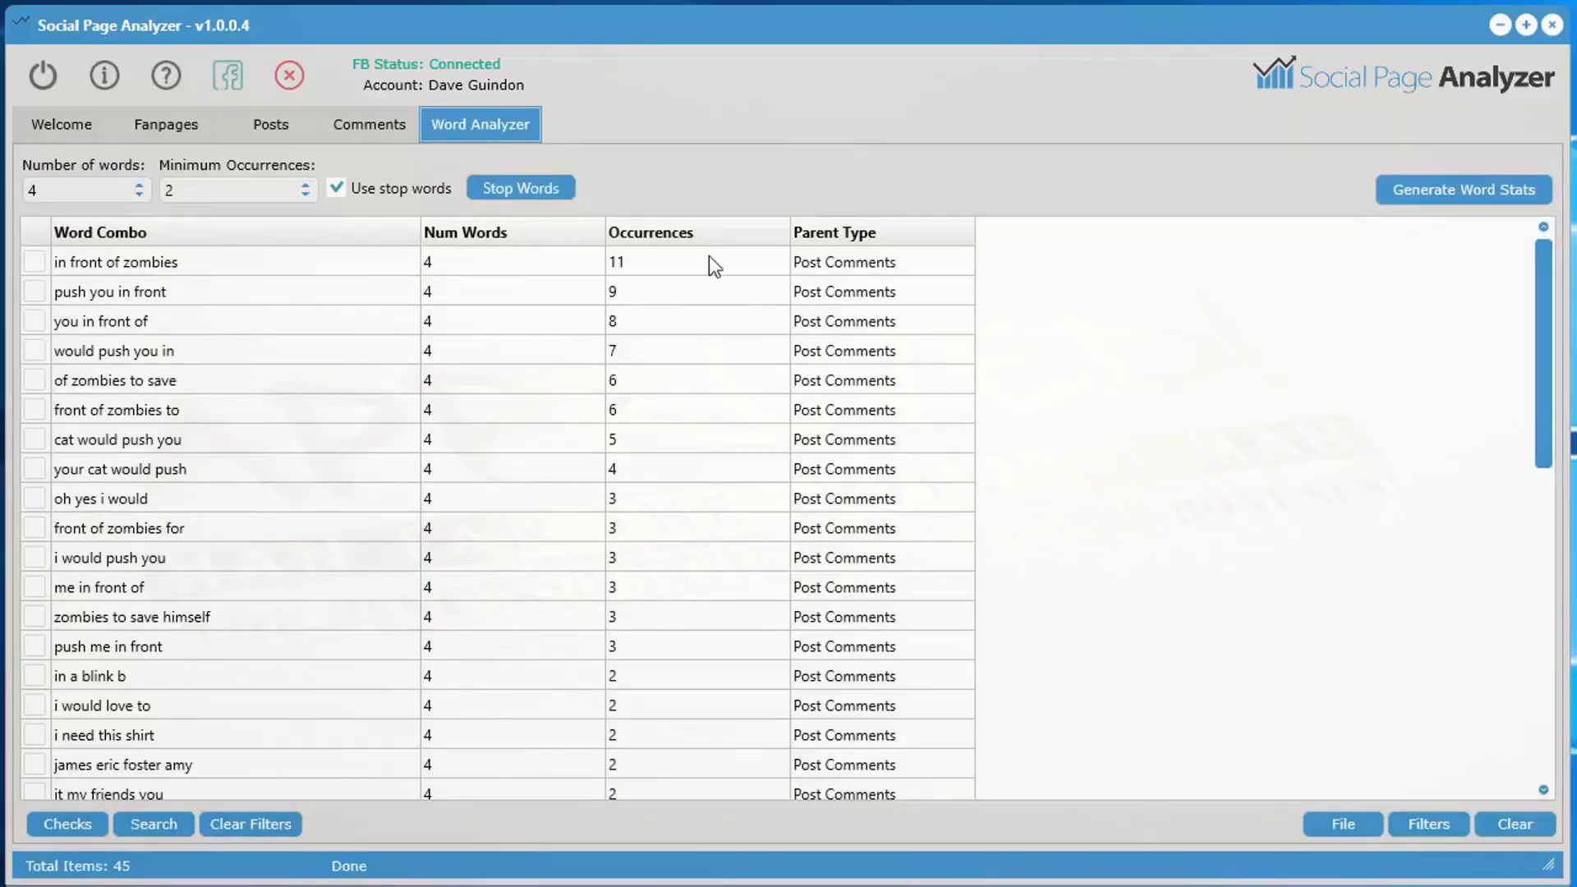
- Open the messages corresponding to "in front of zombies", skim through the matching comments and close them
left_click(205, 270)
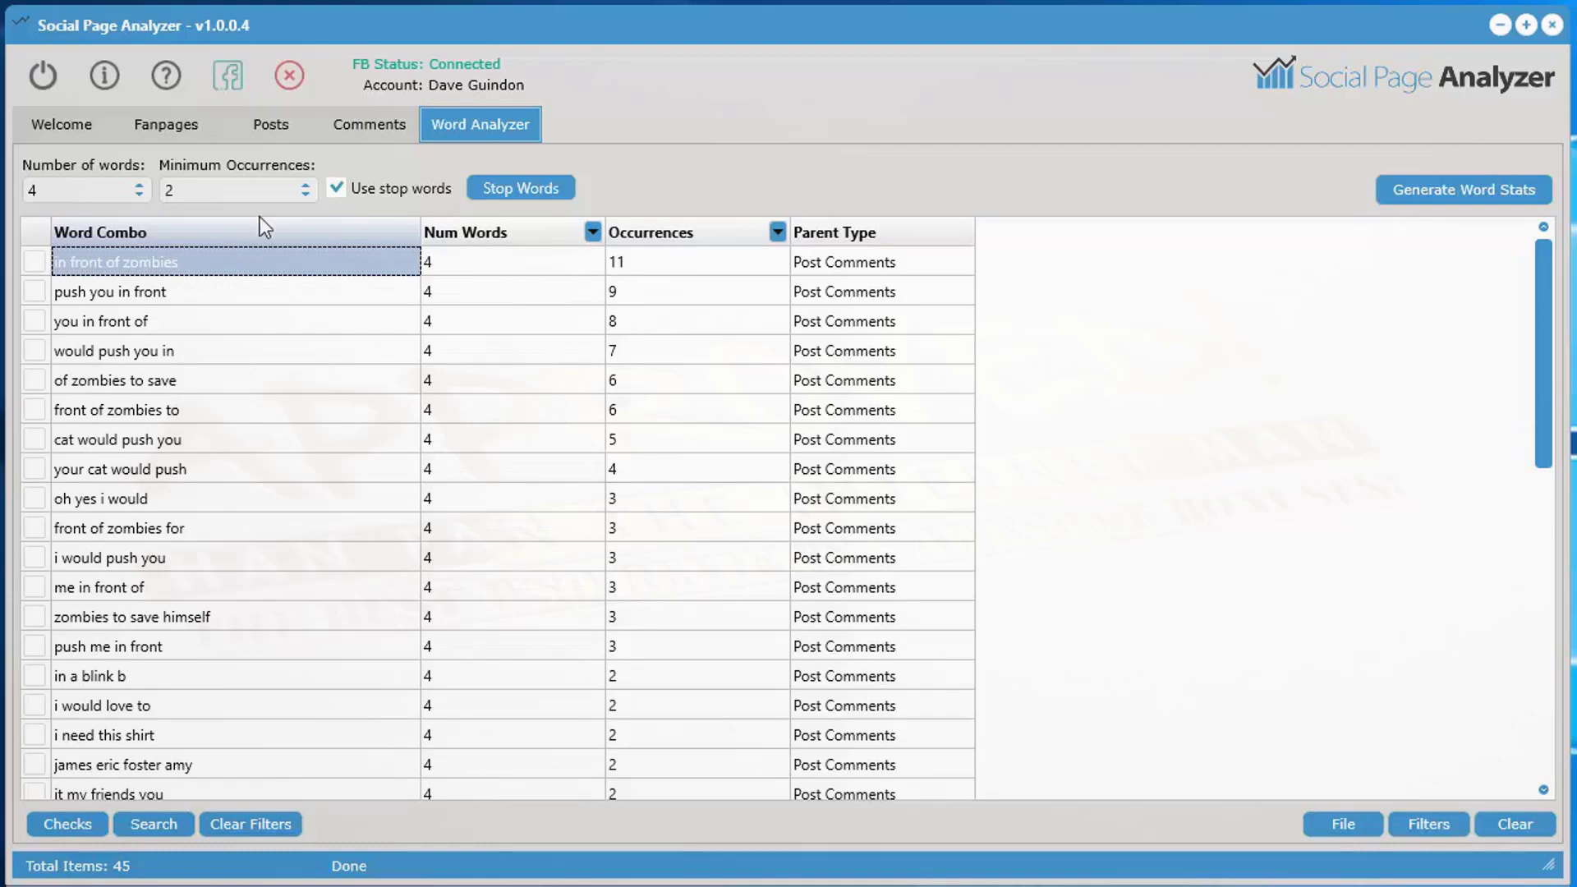
right_click(220, 262)
mouse_move(309, 361)
left_click(618, 358)
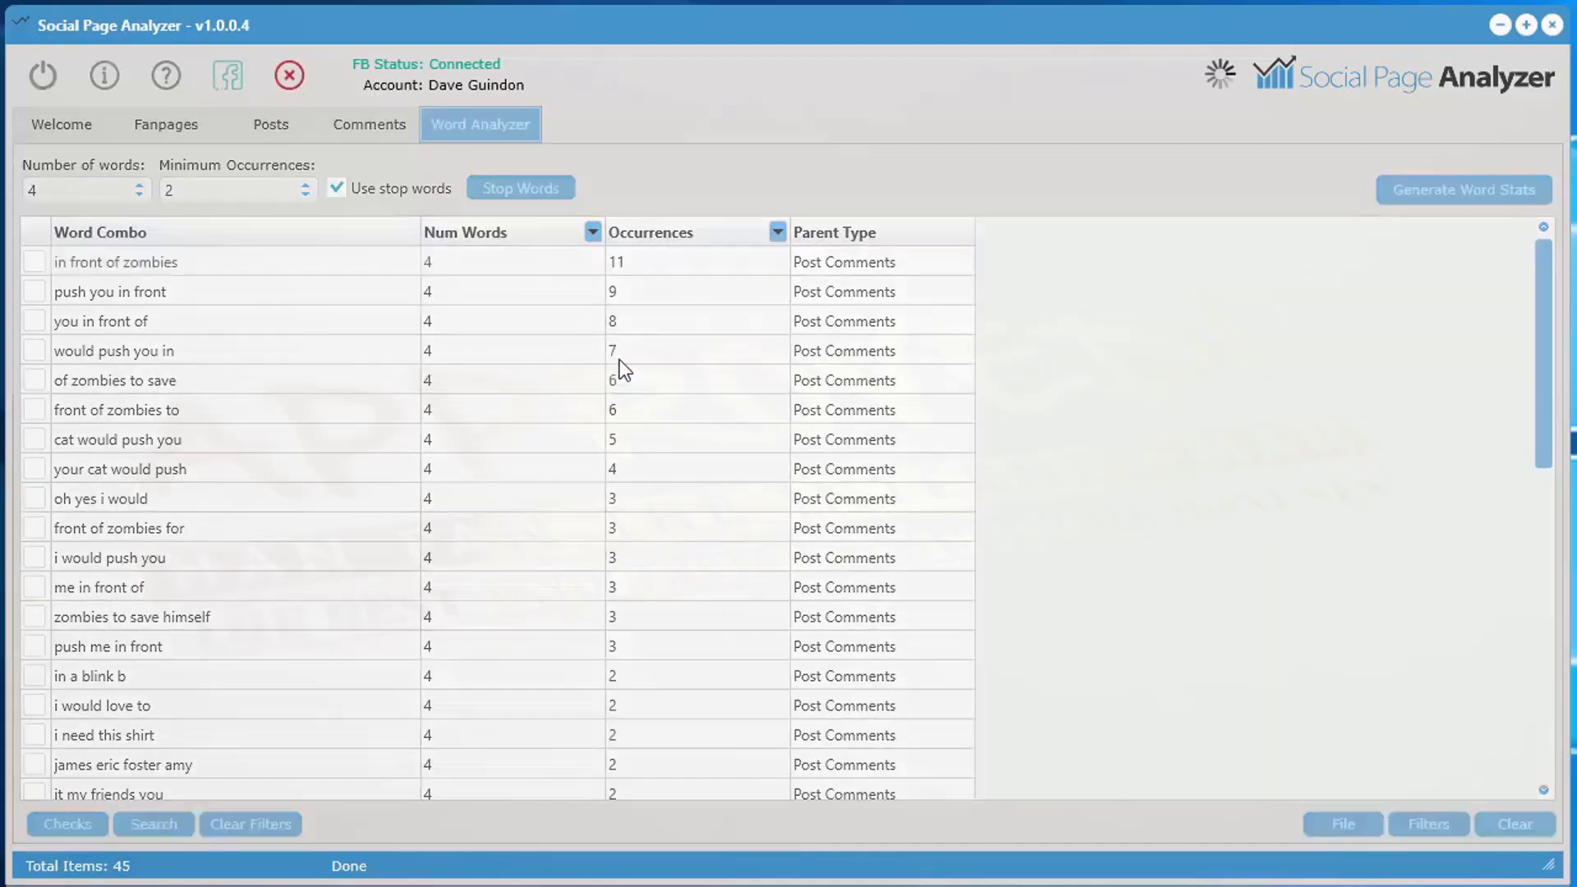
scroll(1160, 479, "down", 10)
scroll(661, 658, "up", 3)
scroll(662, 657, "up", 5)
left_click(1315, 10)
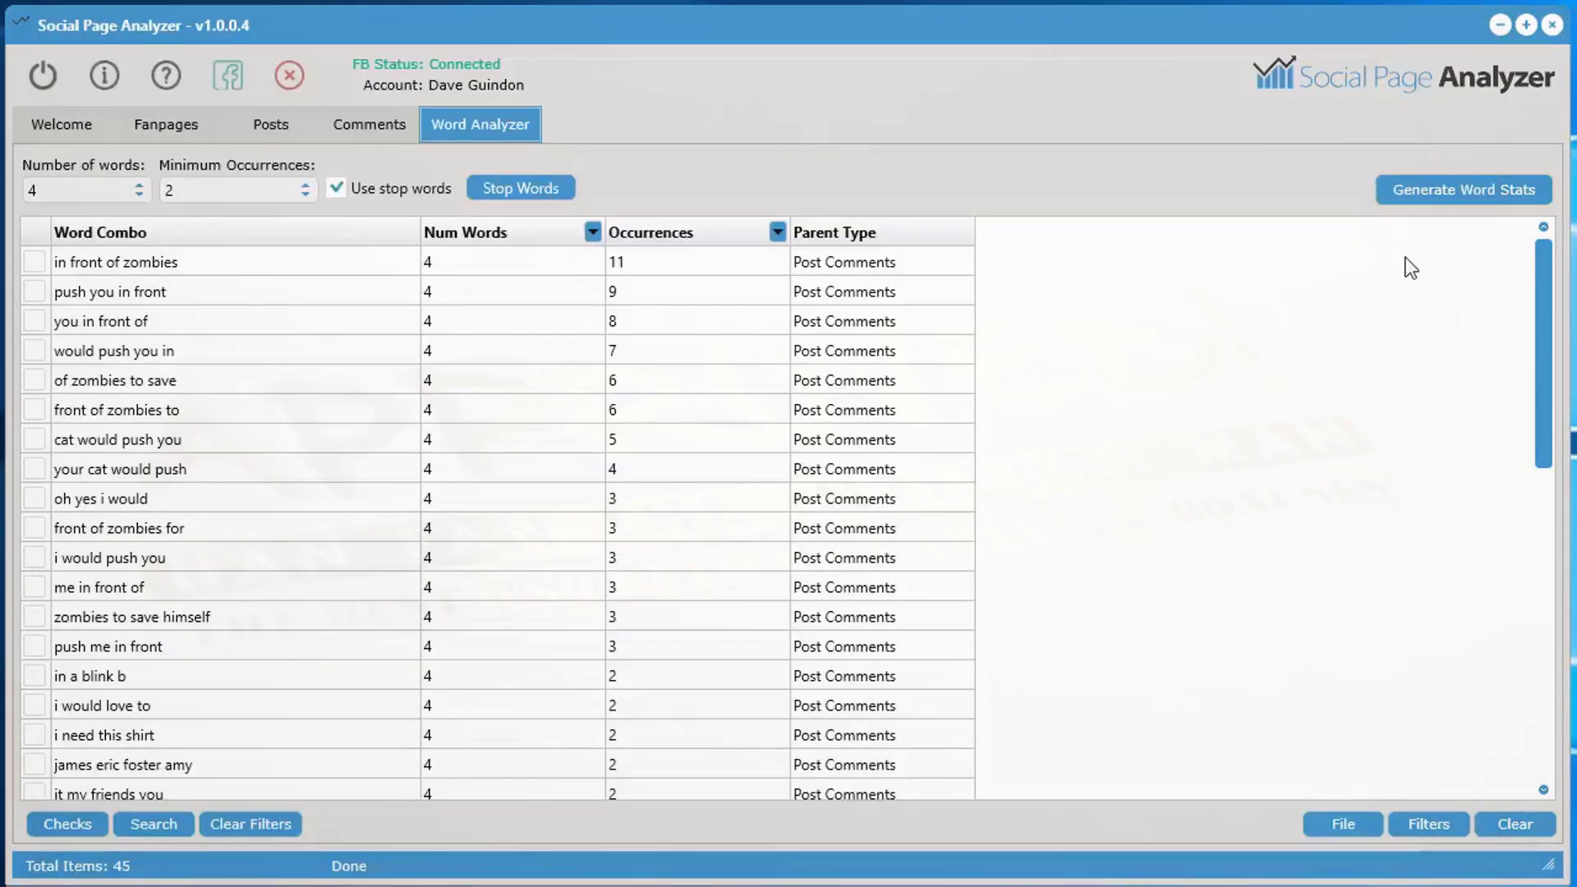
- Clear the comment word stats and generate four-word stats for the fanpage posts instead
left_click(1515, 823)
left_click(675, 497)
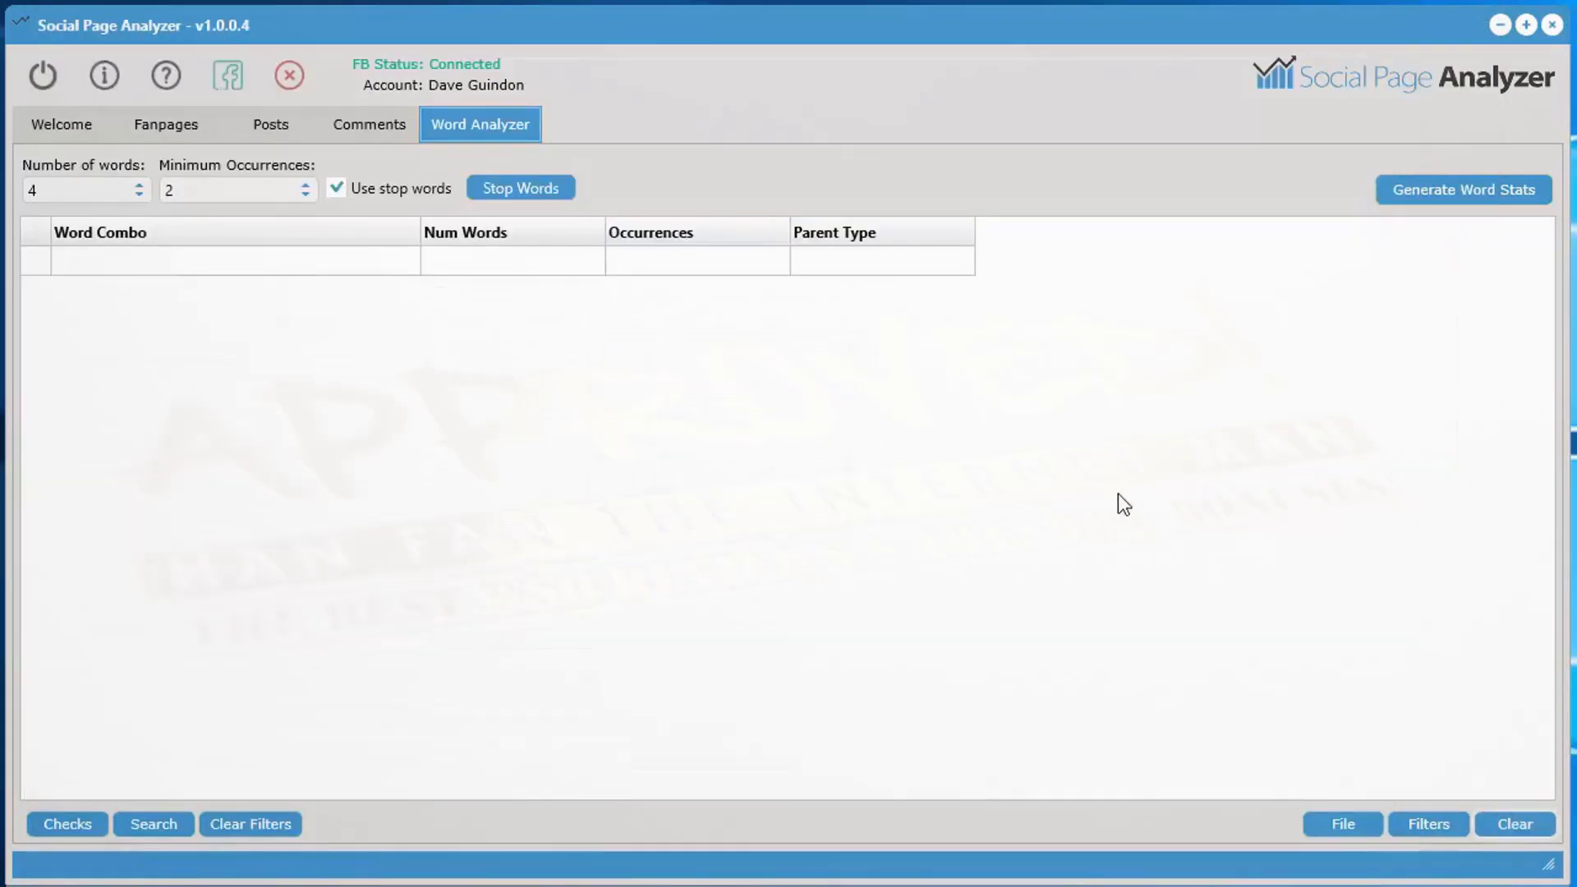
left_click(273, 127)
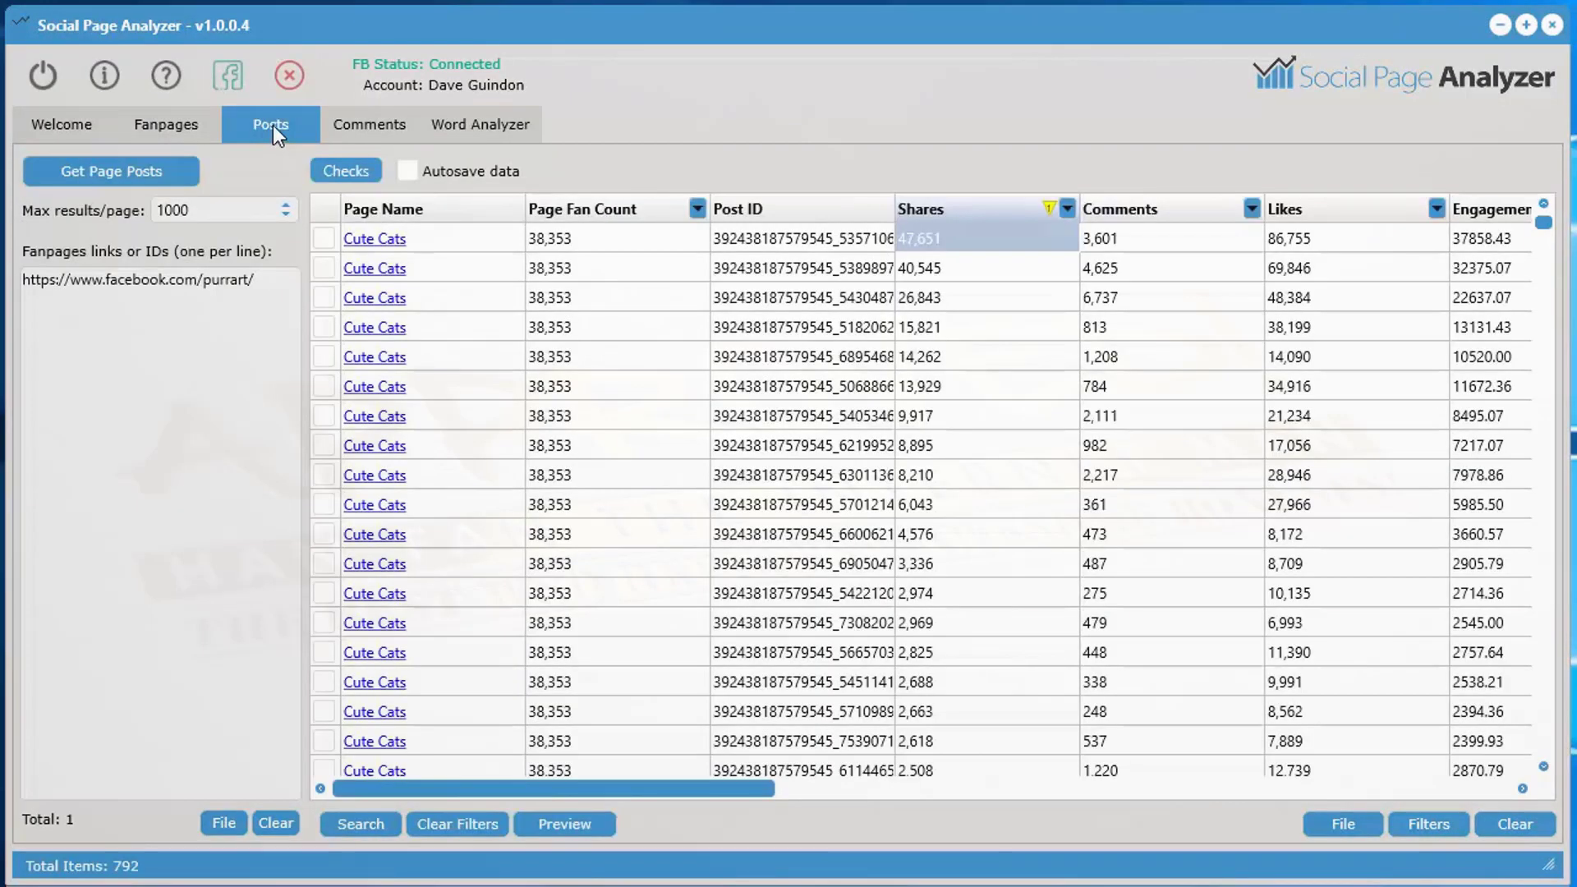
left_click(487, 130)
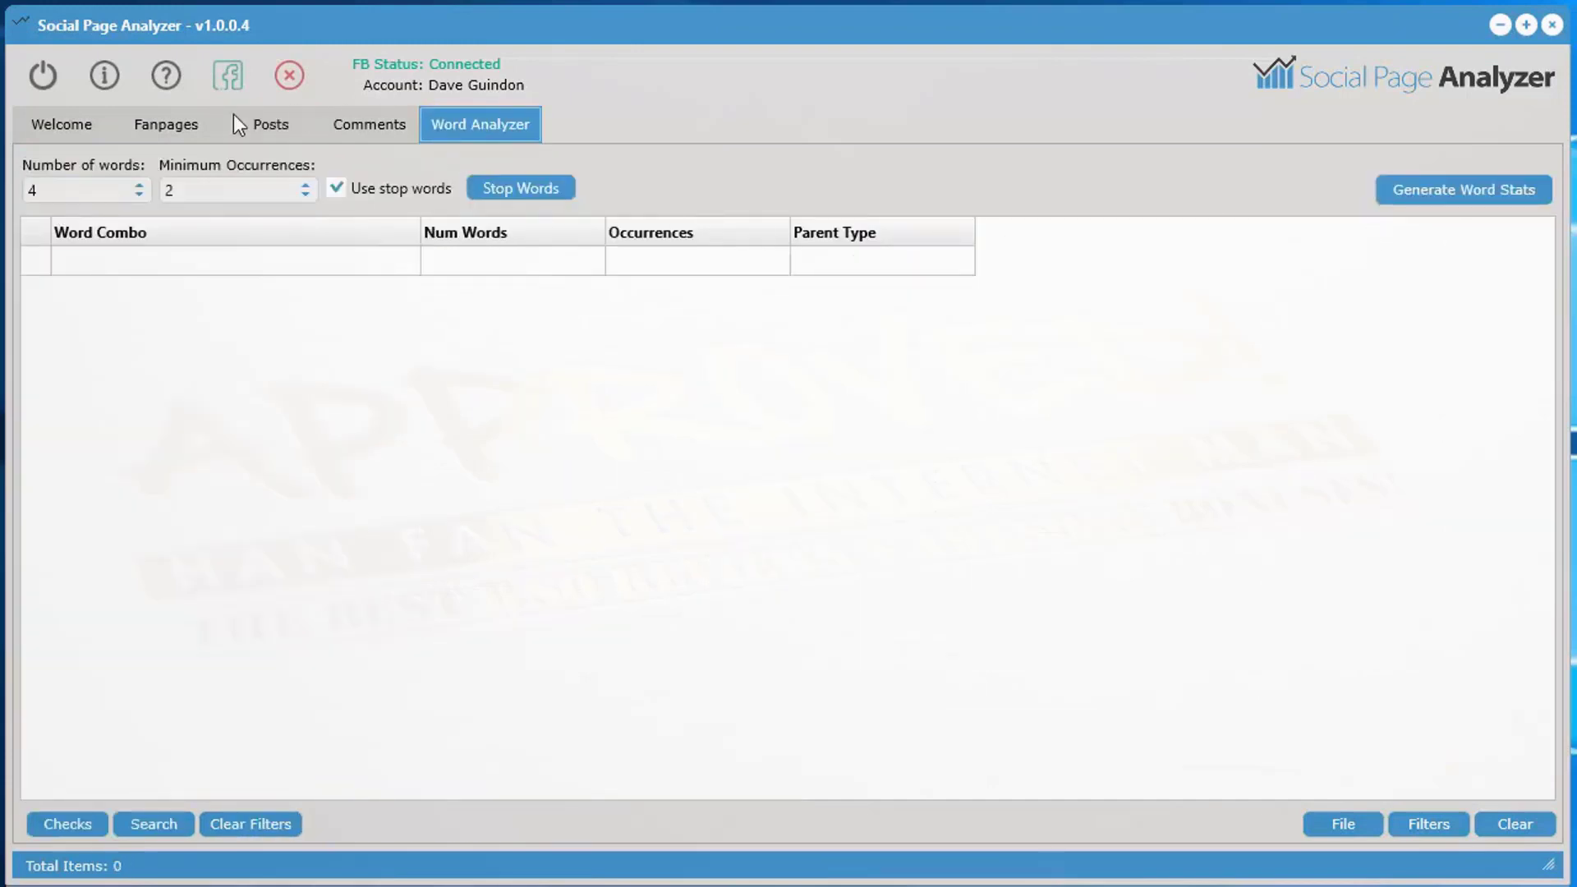
left_click(276, 131)
left_click(529, 133)
left_click(1433, 195)
left_click(1442, 217)
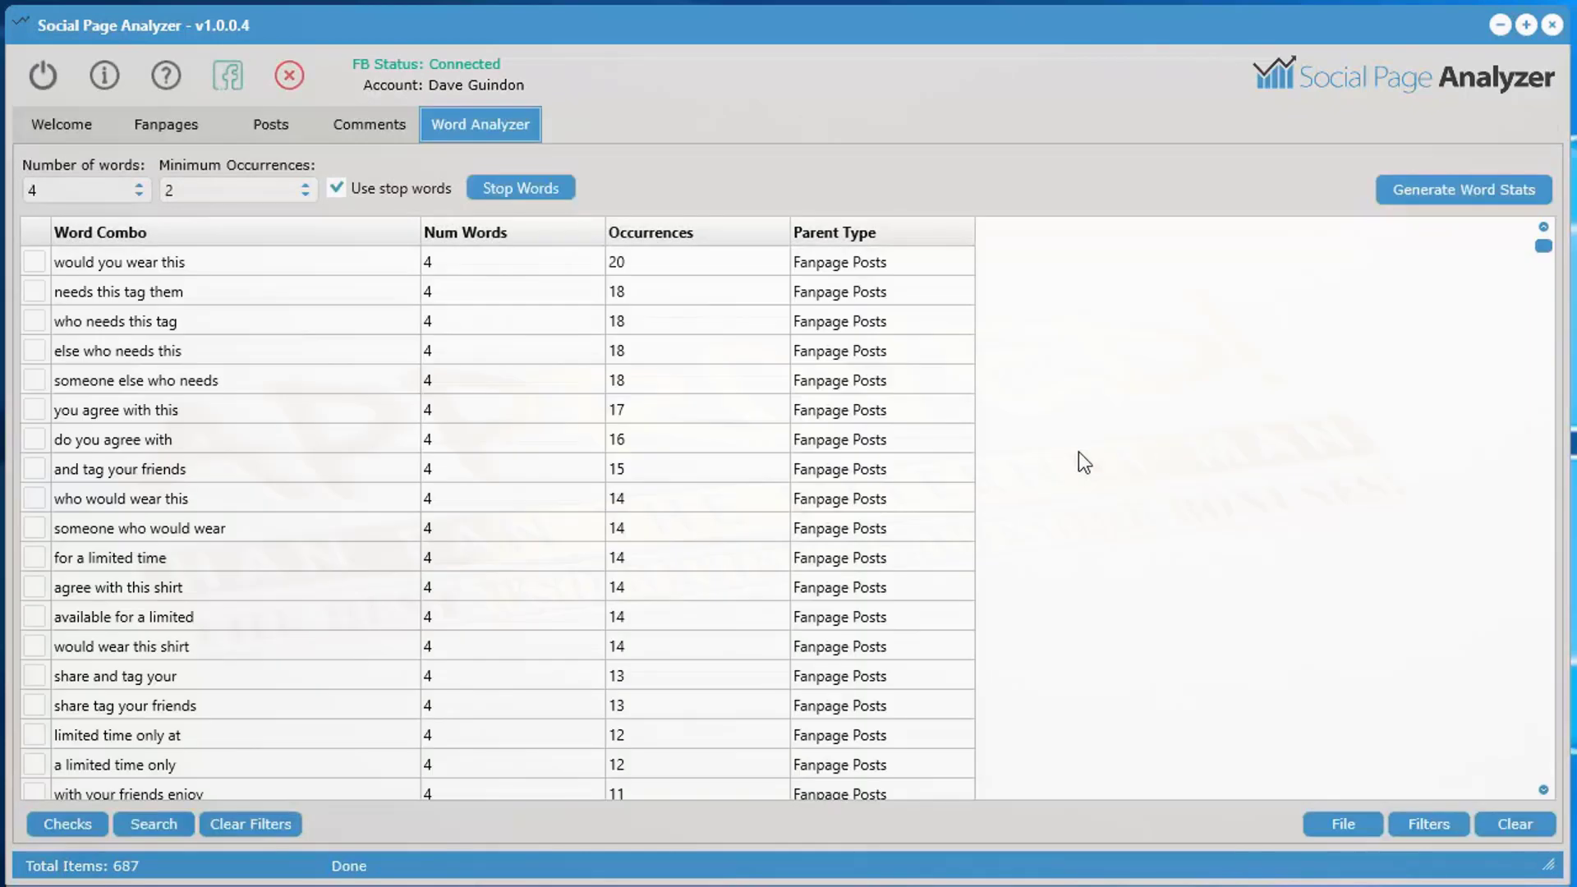
- Look over the four-word combinations from the posts and open the messages corresponding to "would you wear this"
left_click(176, 265)
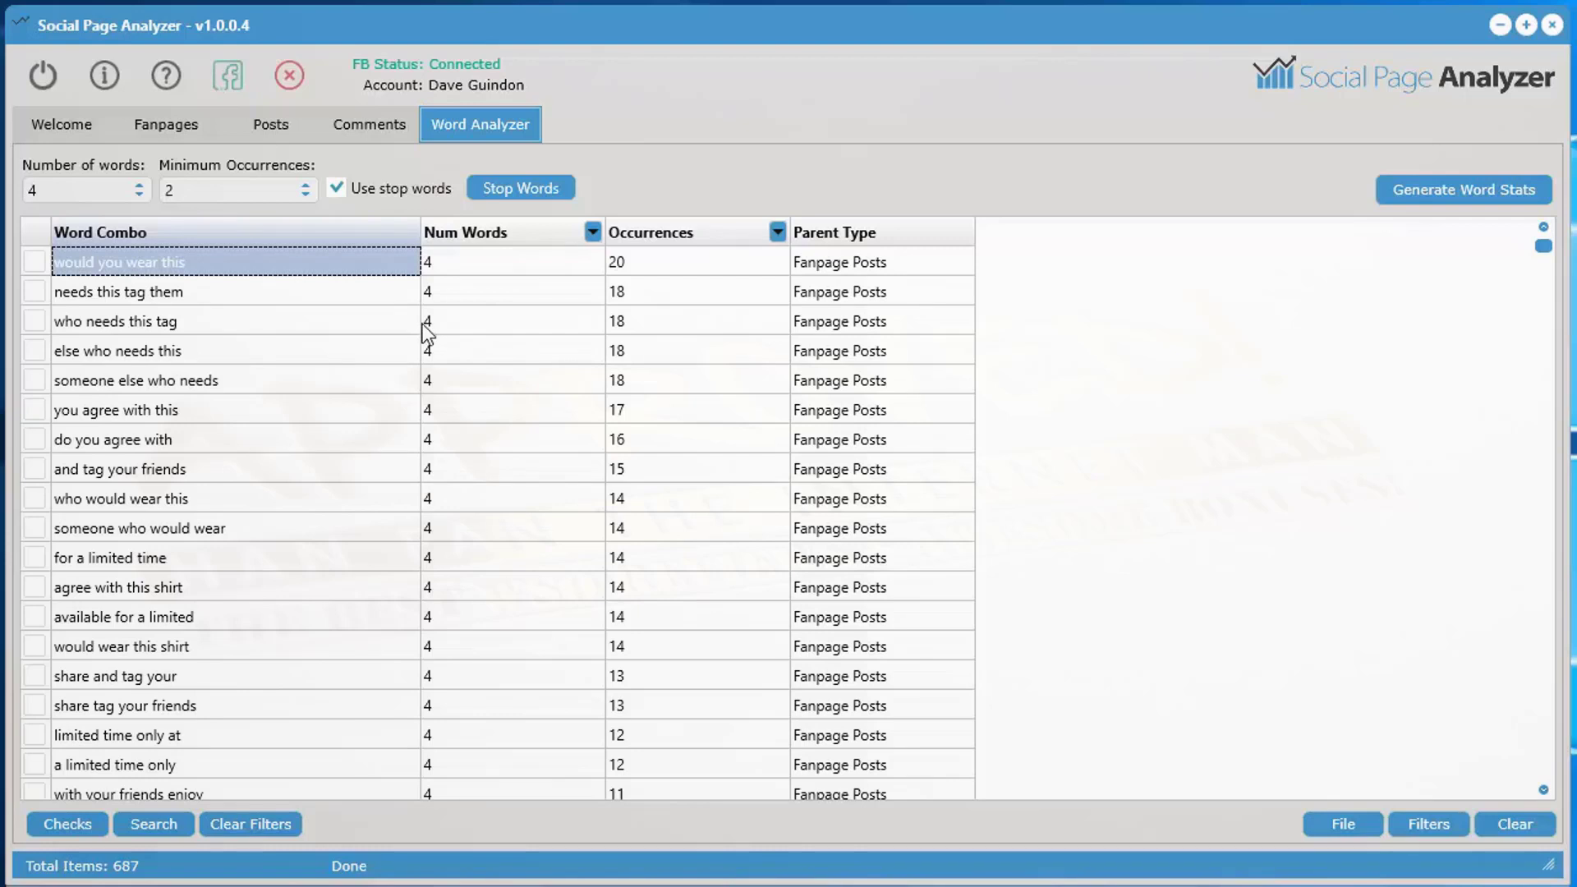
scroll(575, 585, "down", 1)
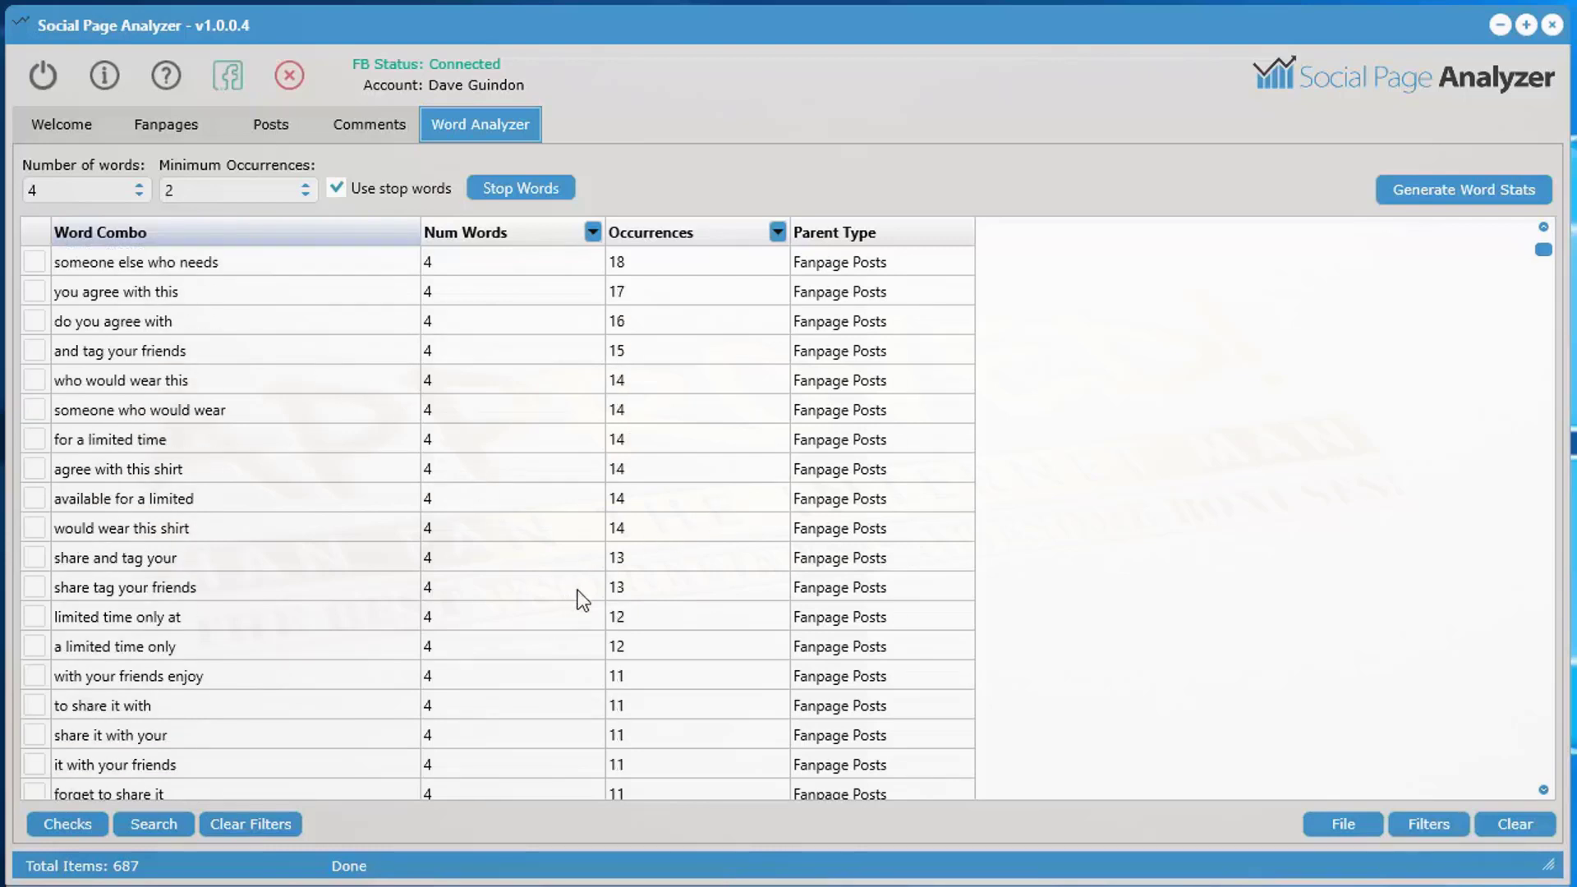
scroll(579, 590, "up", 1)
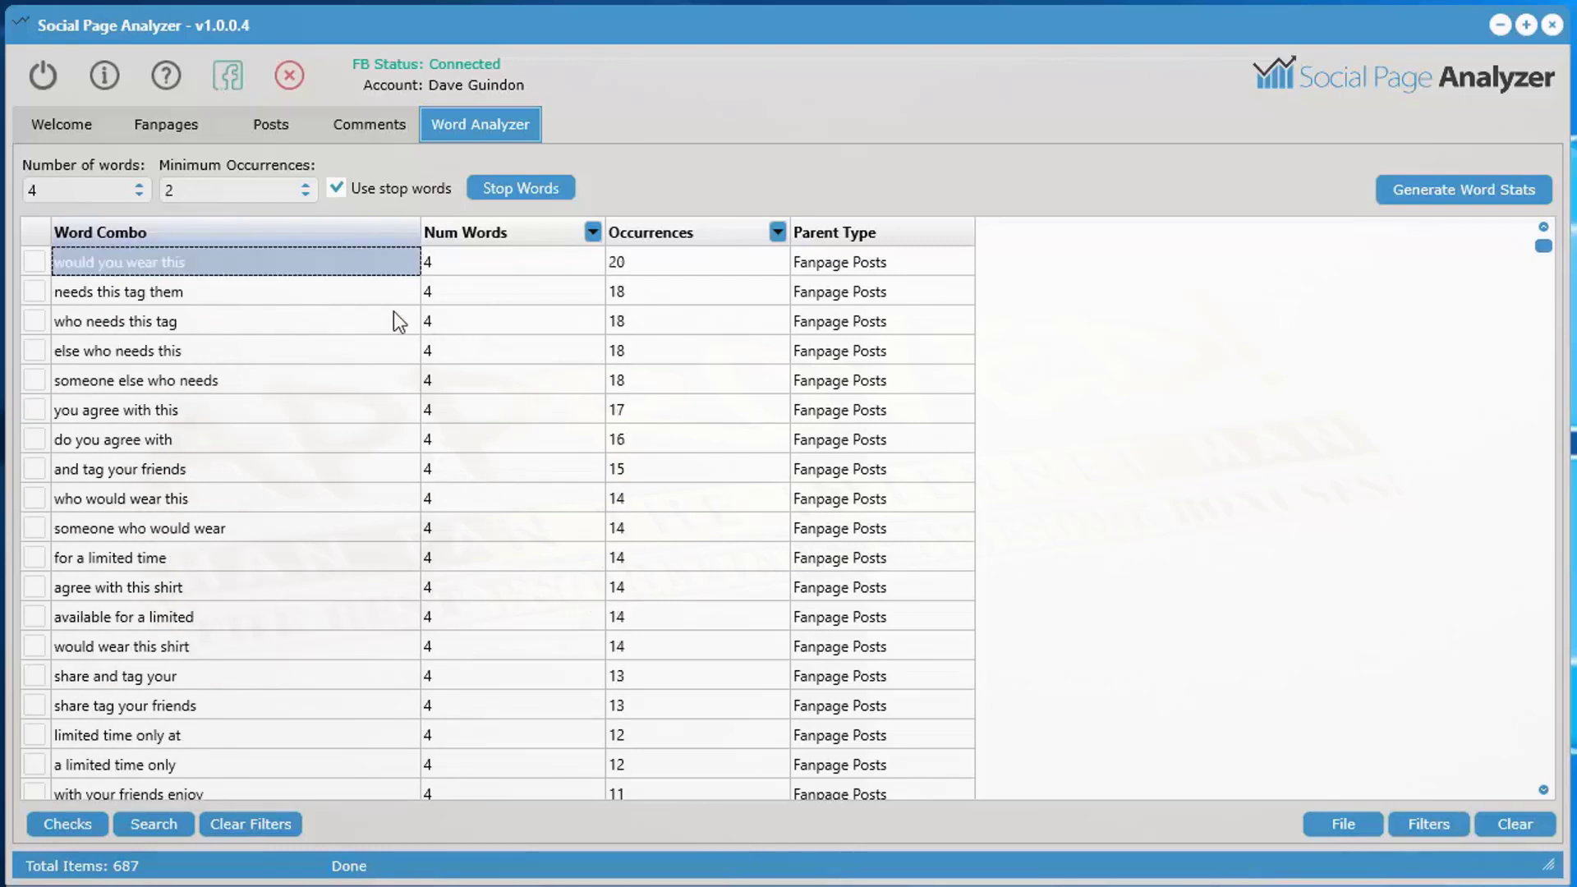
right_click(225, 260)
mouse_move(318, 360)
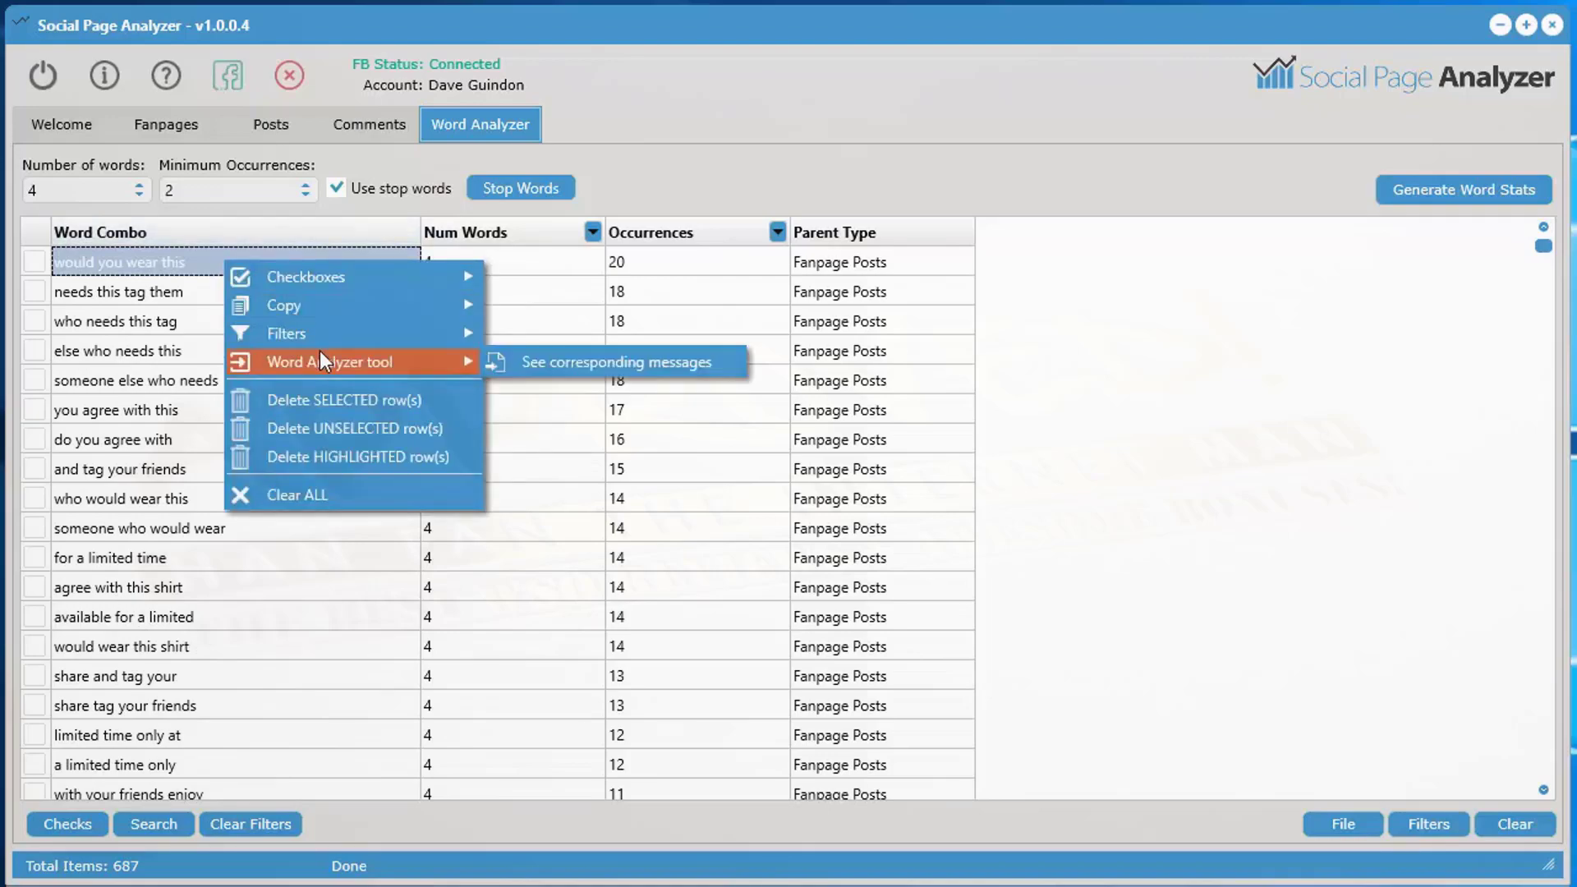
left_click(587, 363)
scroll(1256, 506, "down", 3)
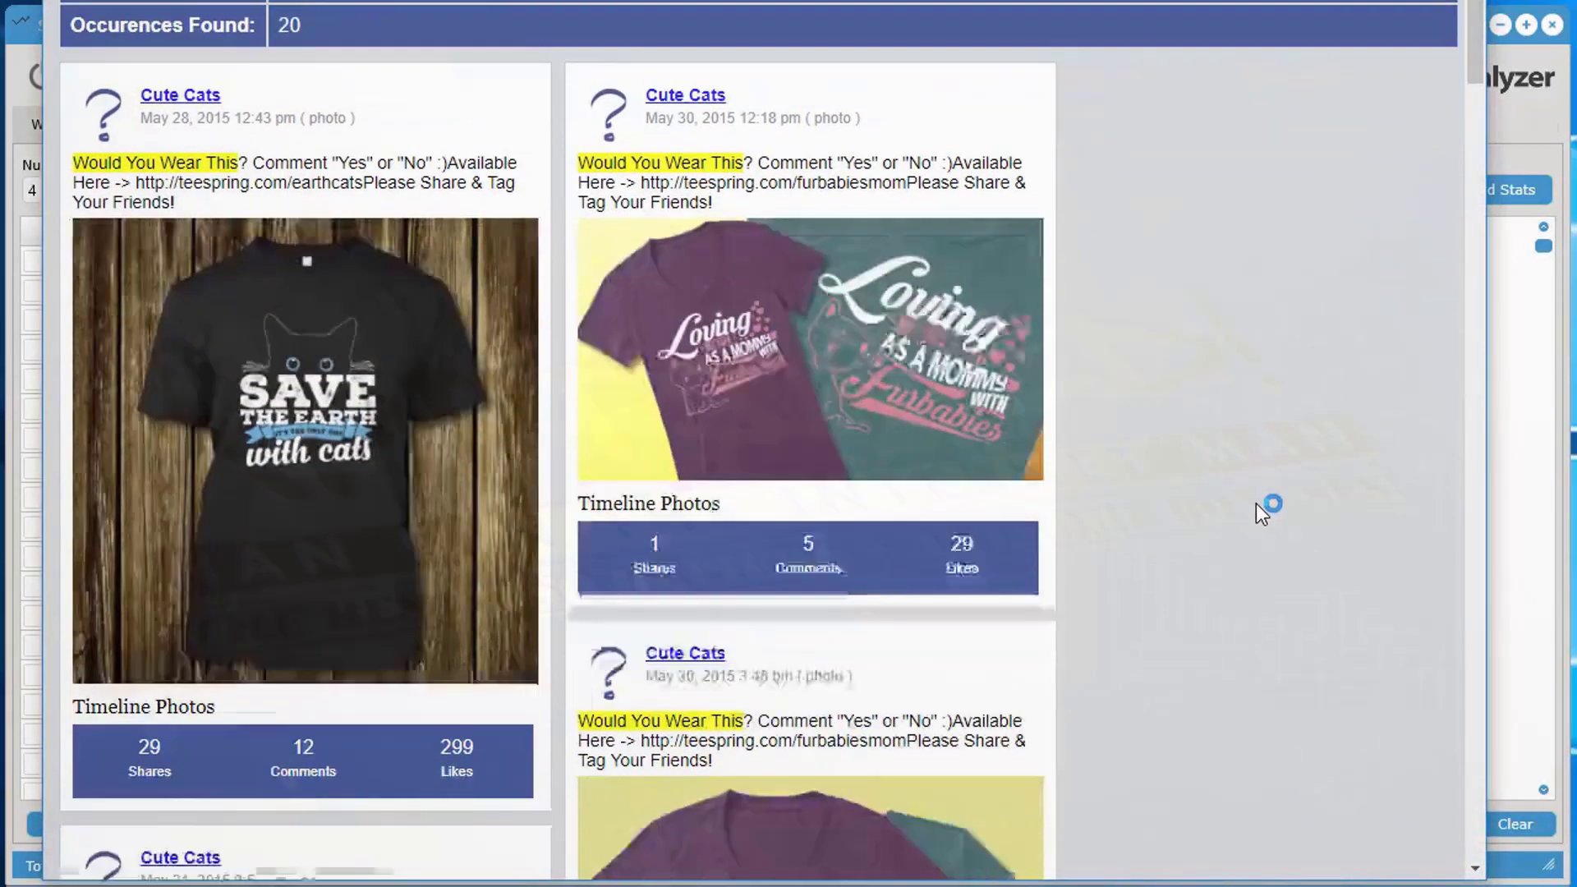
- Sort the posts containing "would you wear this" by shares and go over the comments, likes and post type sort options
left_click_drag(1470, 61, 1421, 86)
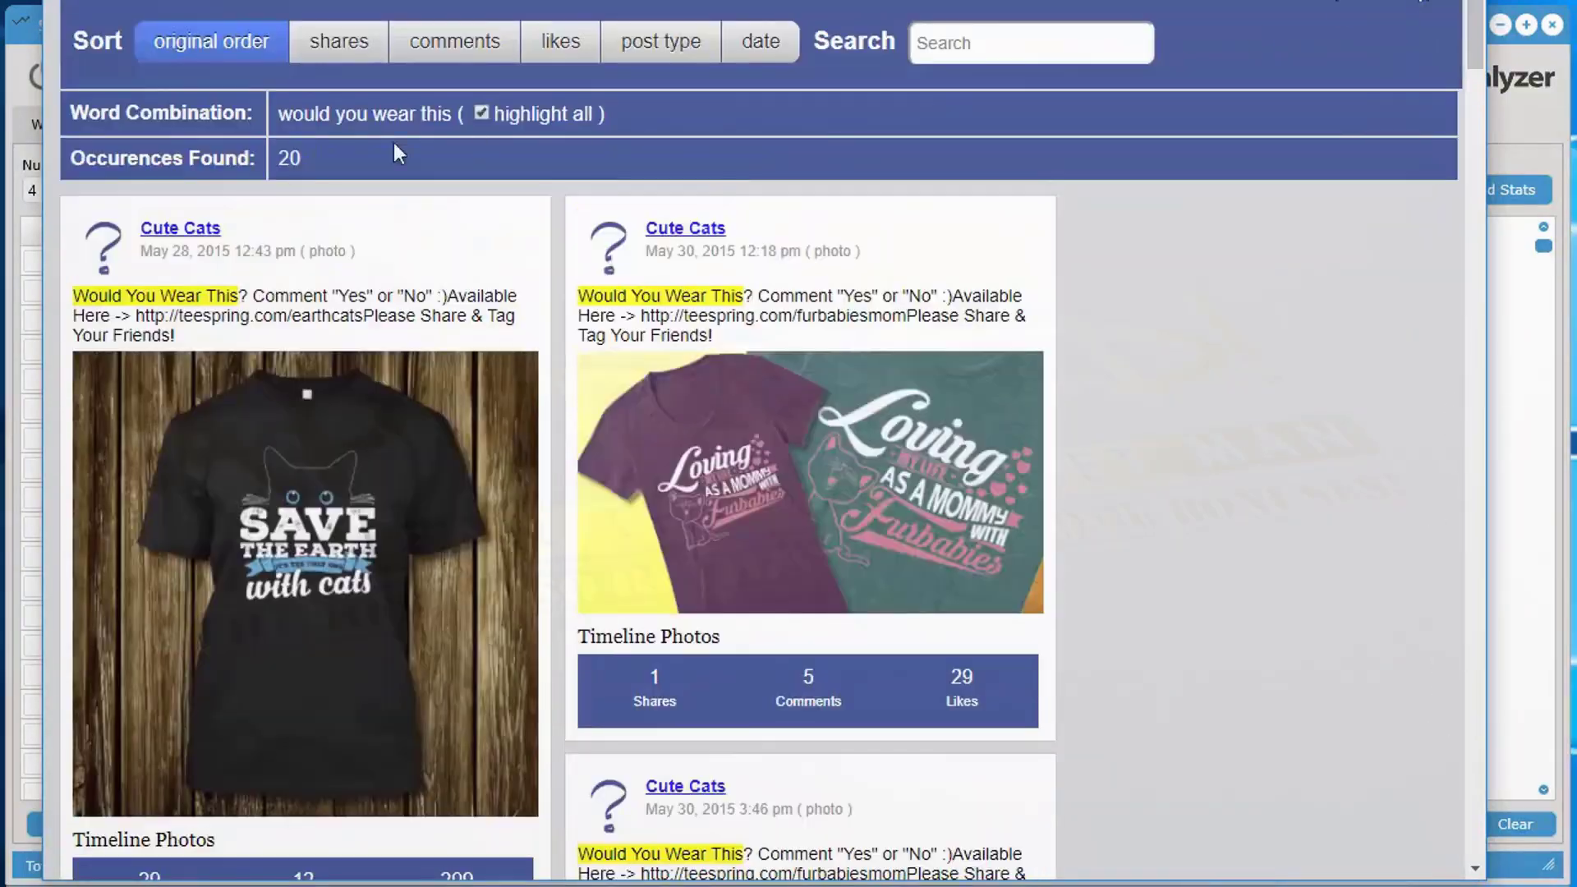
left_click(332, 64)
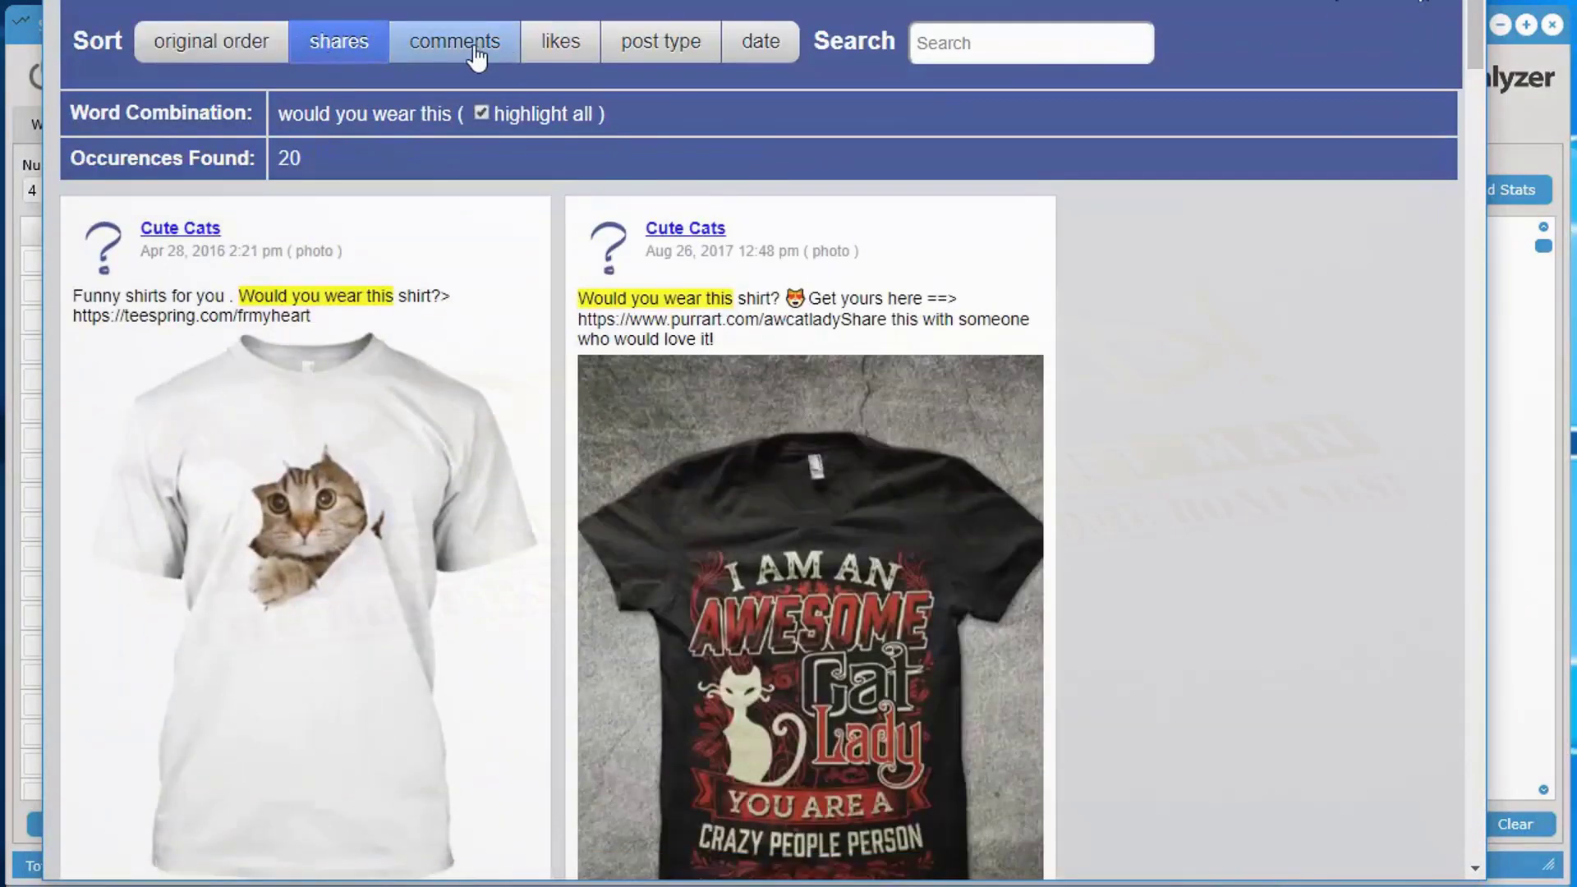
left_click(485, 51)
left_click(559, 56)
left_click(667, 55)
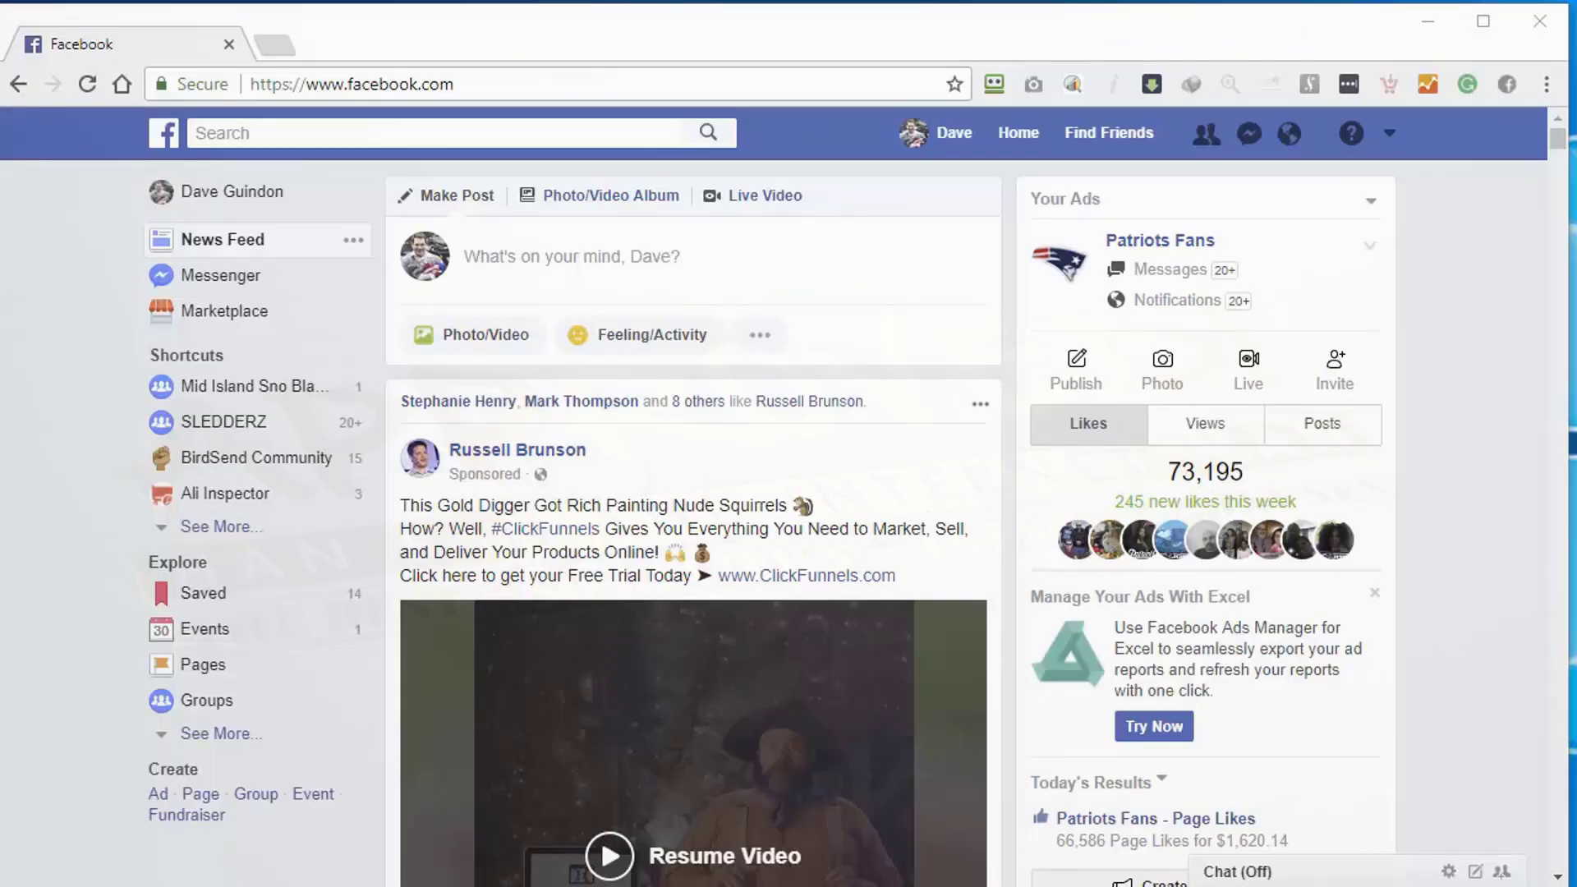
- Switch to Facebook in the browser and turn on Turbo Ad Finder so that only ads appear in the newsfeed
left_click(1477, 419)
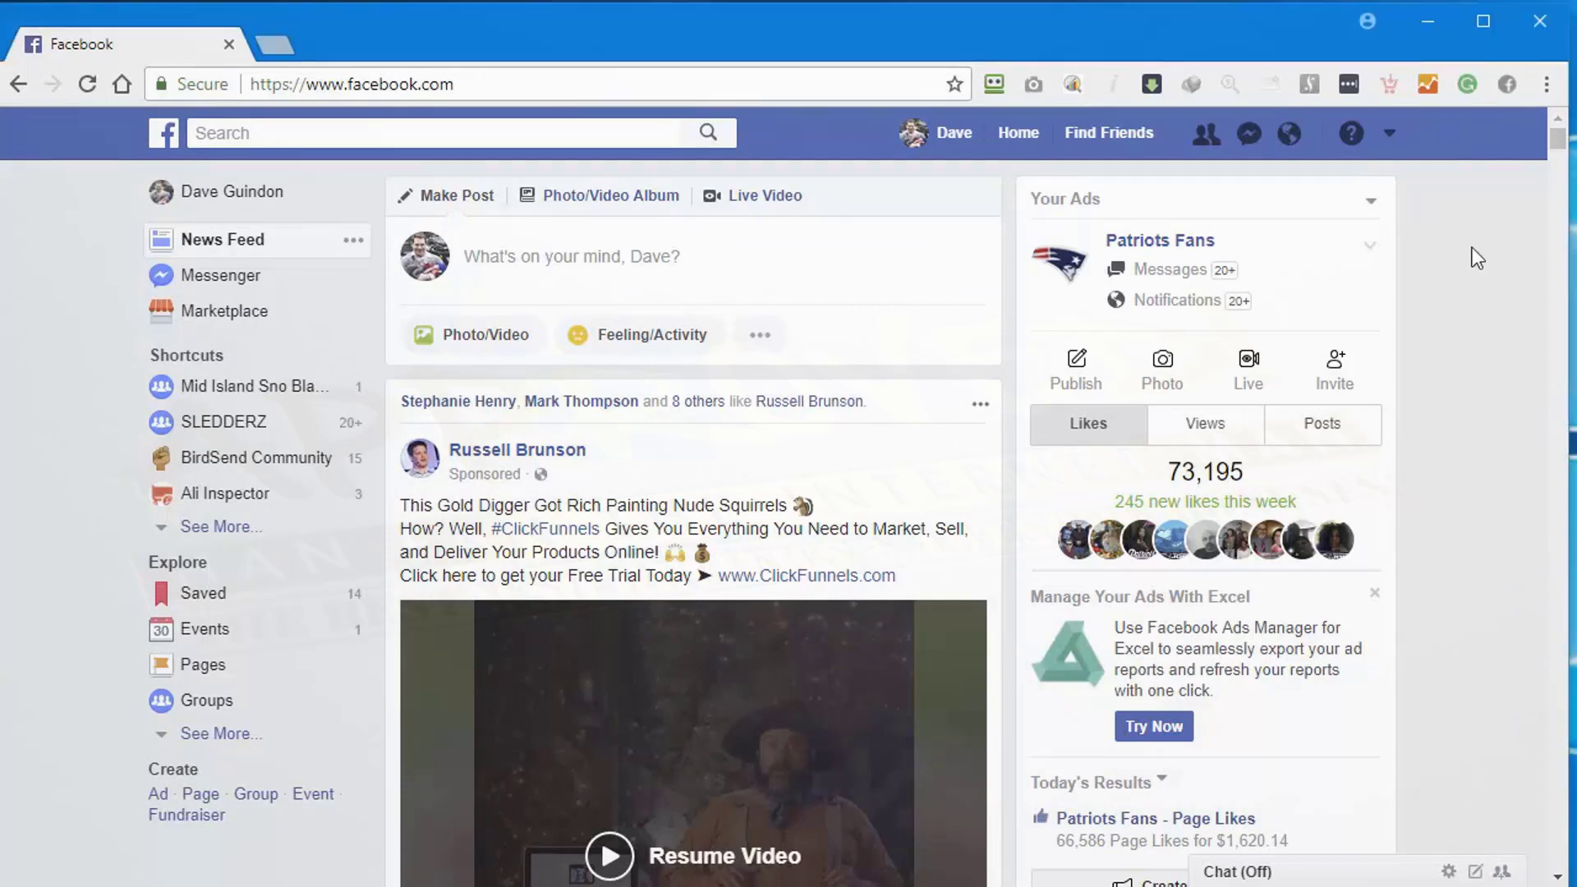
left_click(1504, 85)
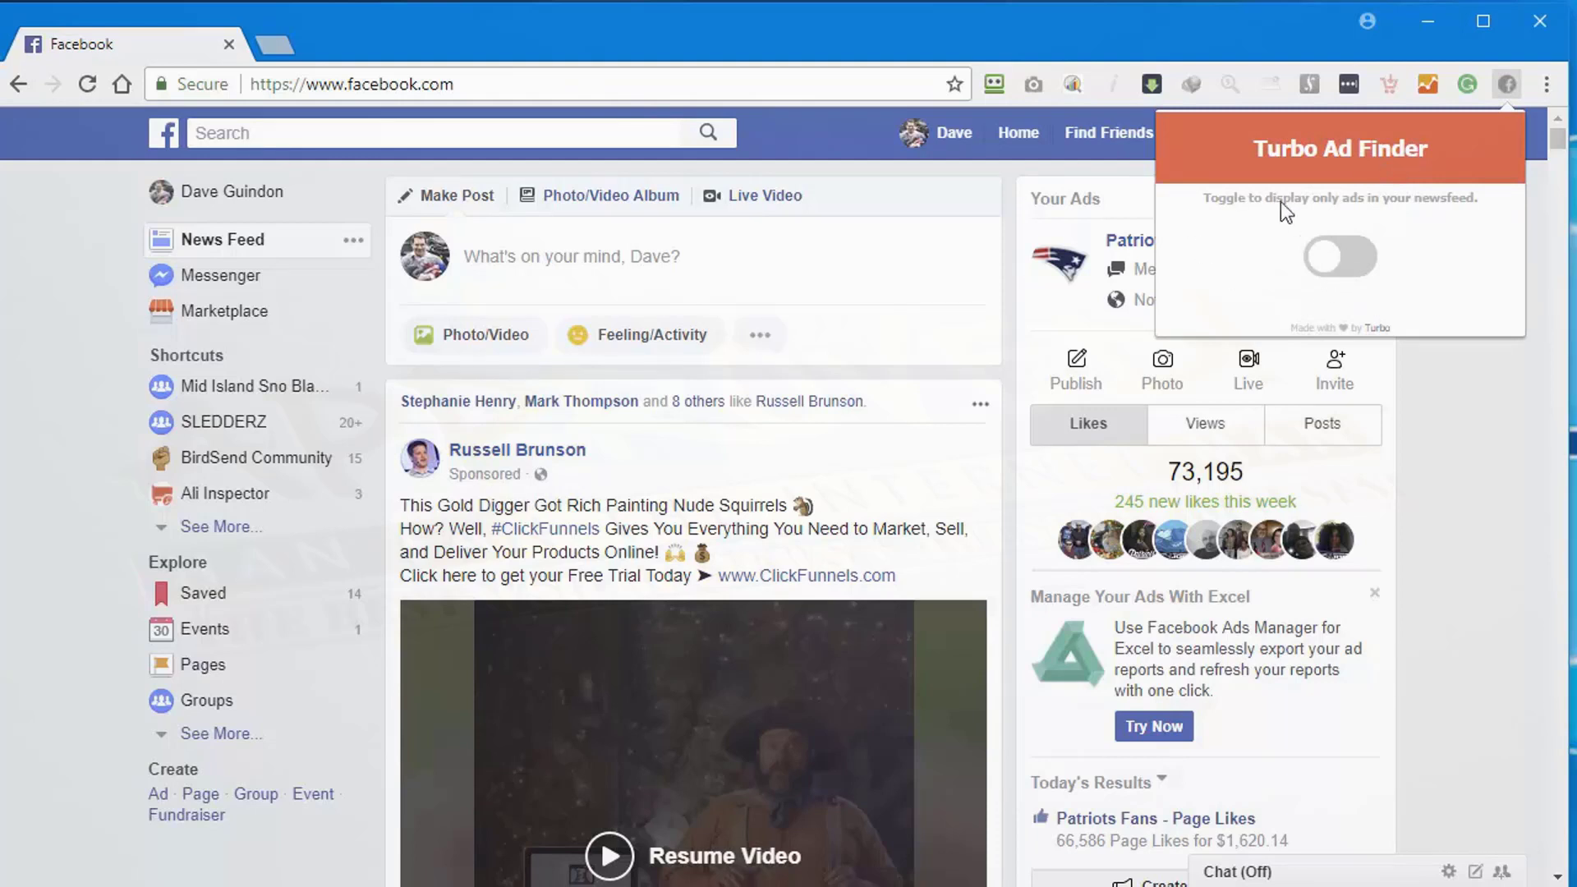
left_click(1325, 265)
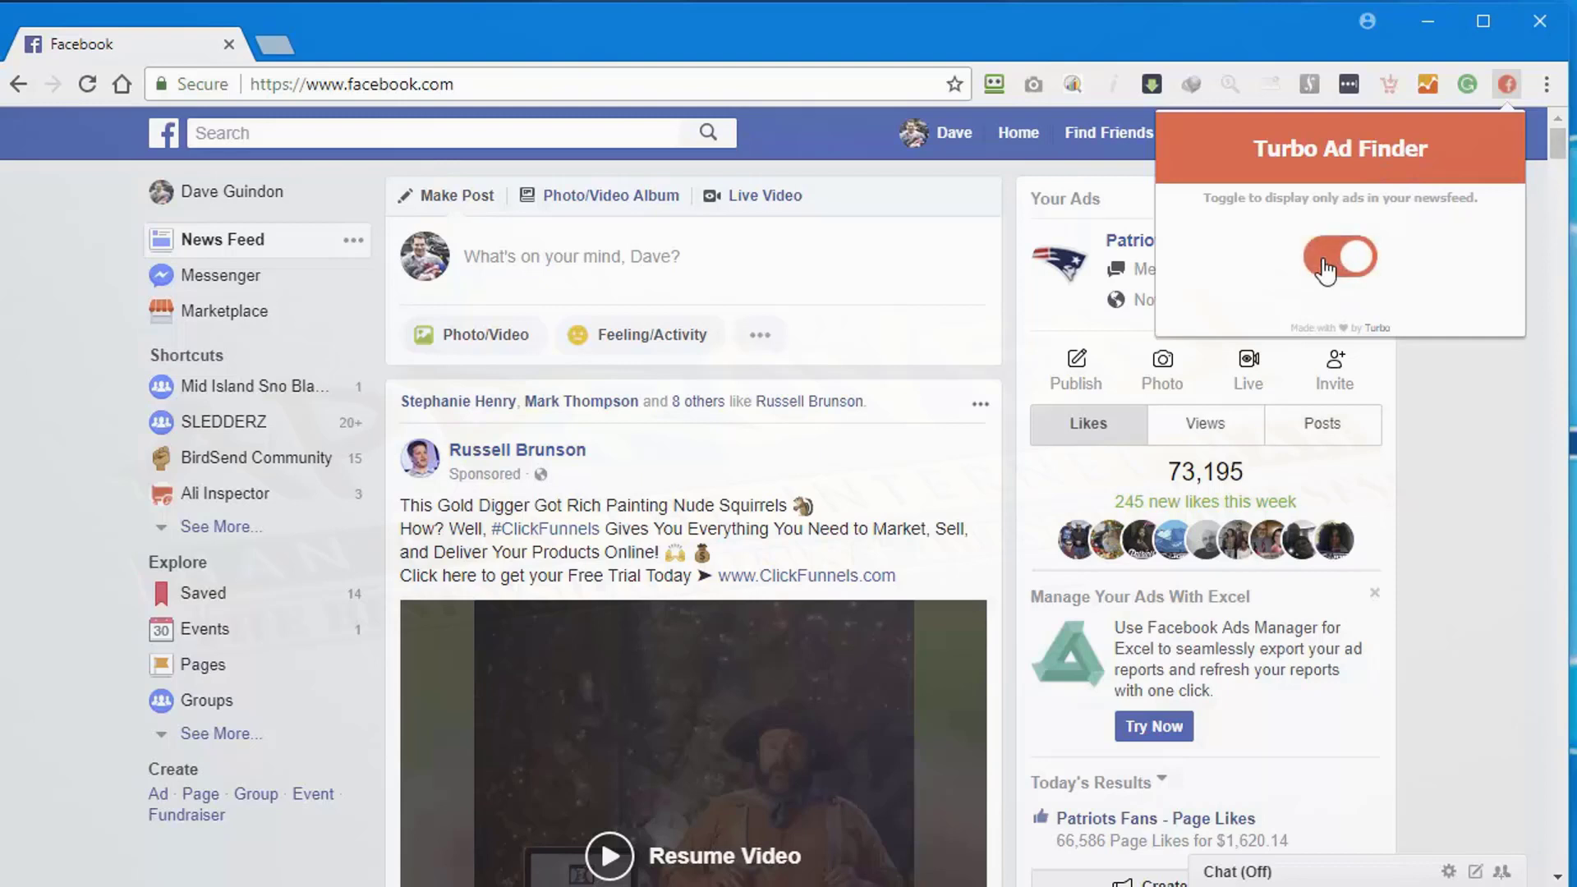
left_click(1482, 432)
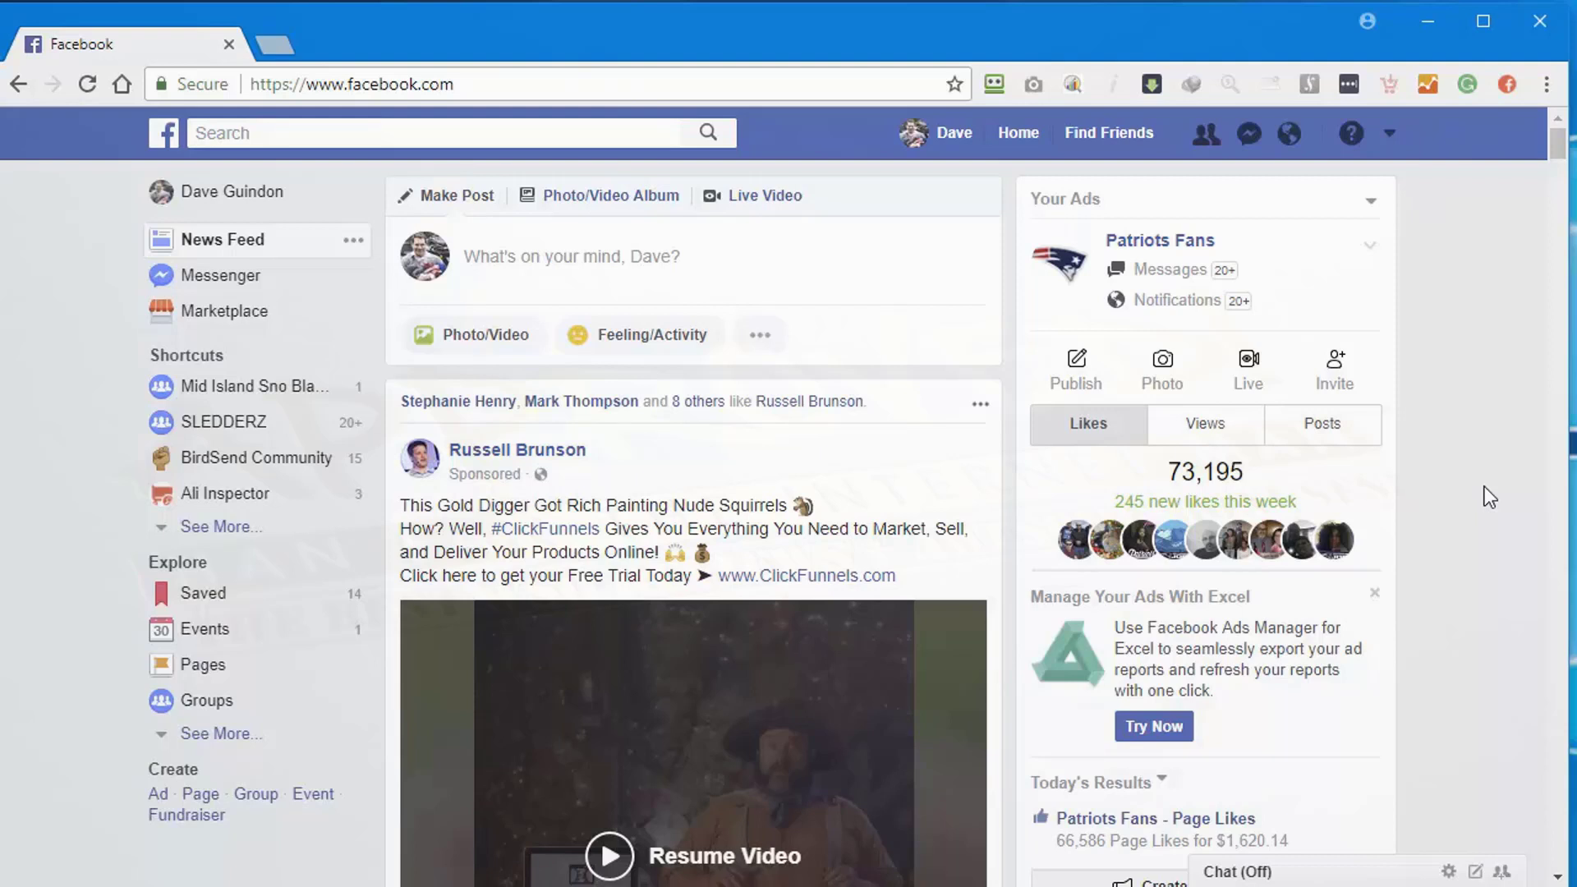
- Look through the first sponsored newsfeed posts, including the ClickFunnels, StoreYa, Connectio and Promo ads, checking their copy and engagement
scroll(1462, 598, "down", 3)
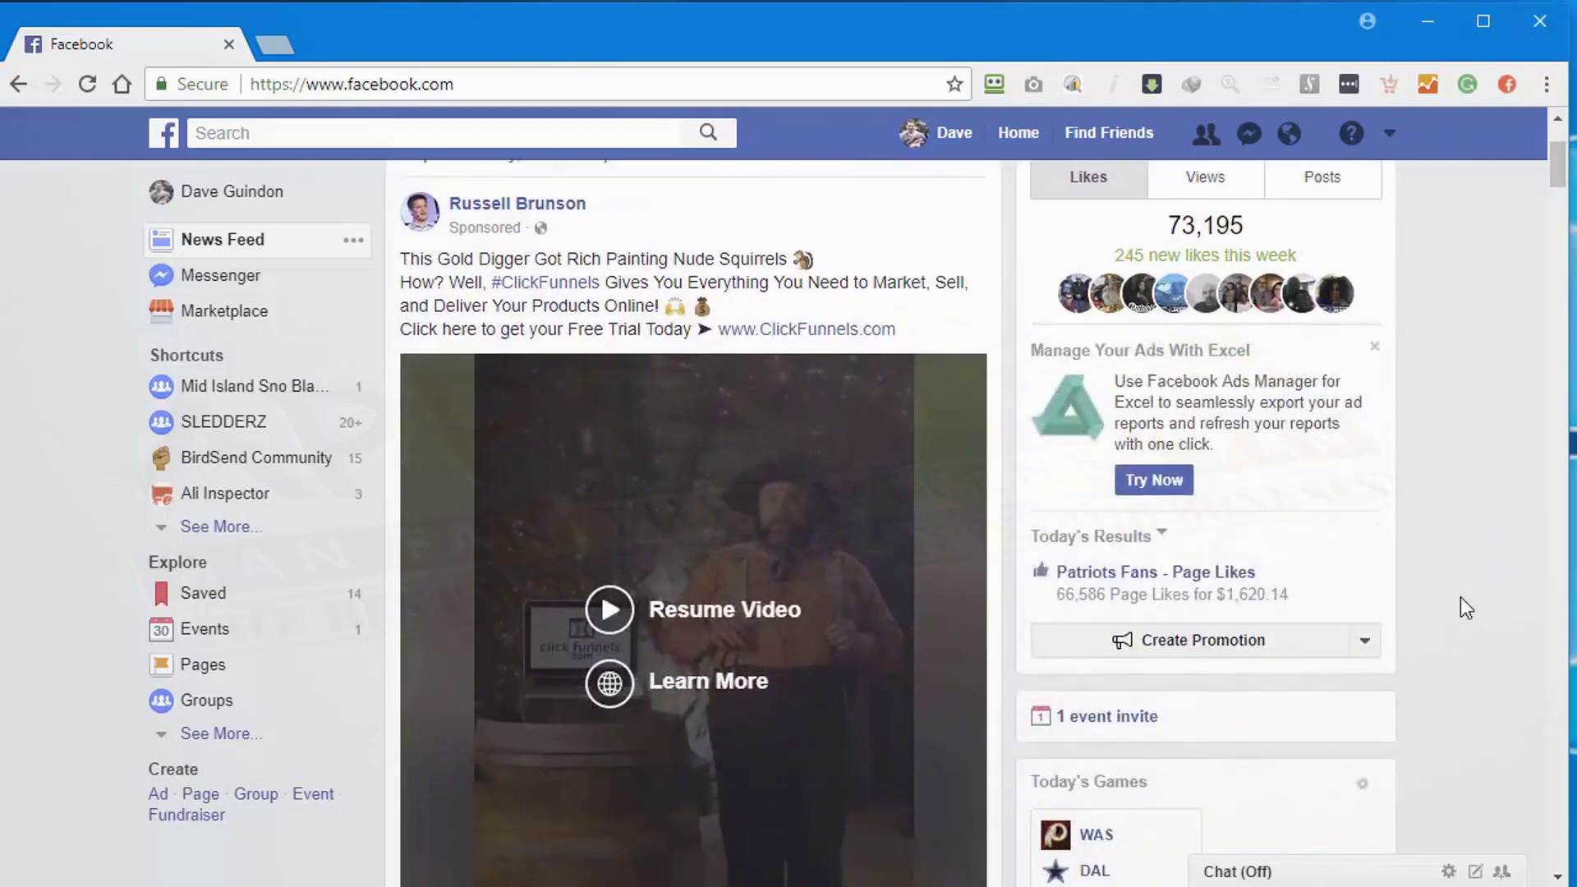
scroll(1461, 598, "down", 4)
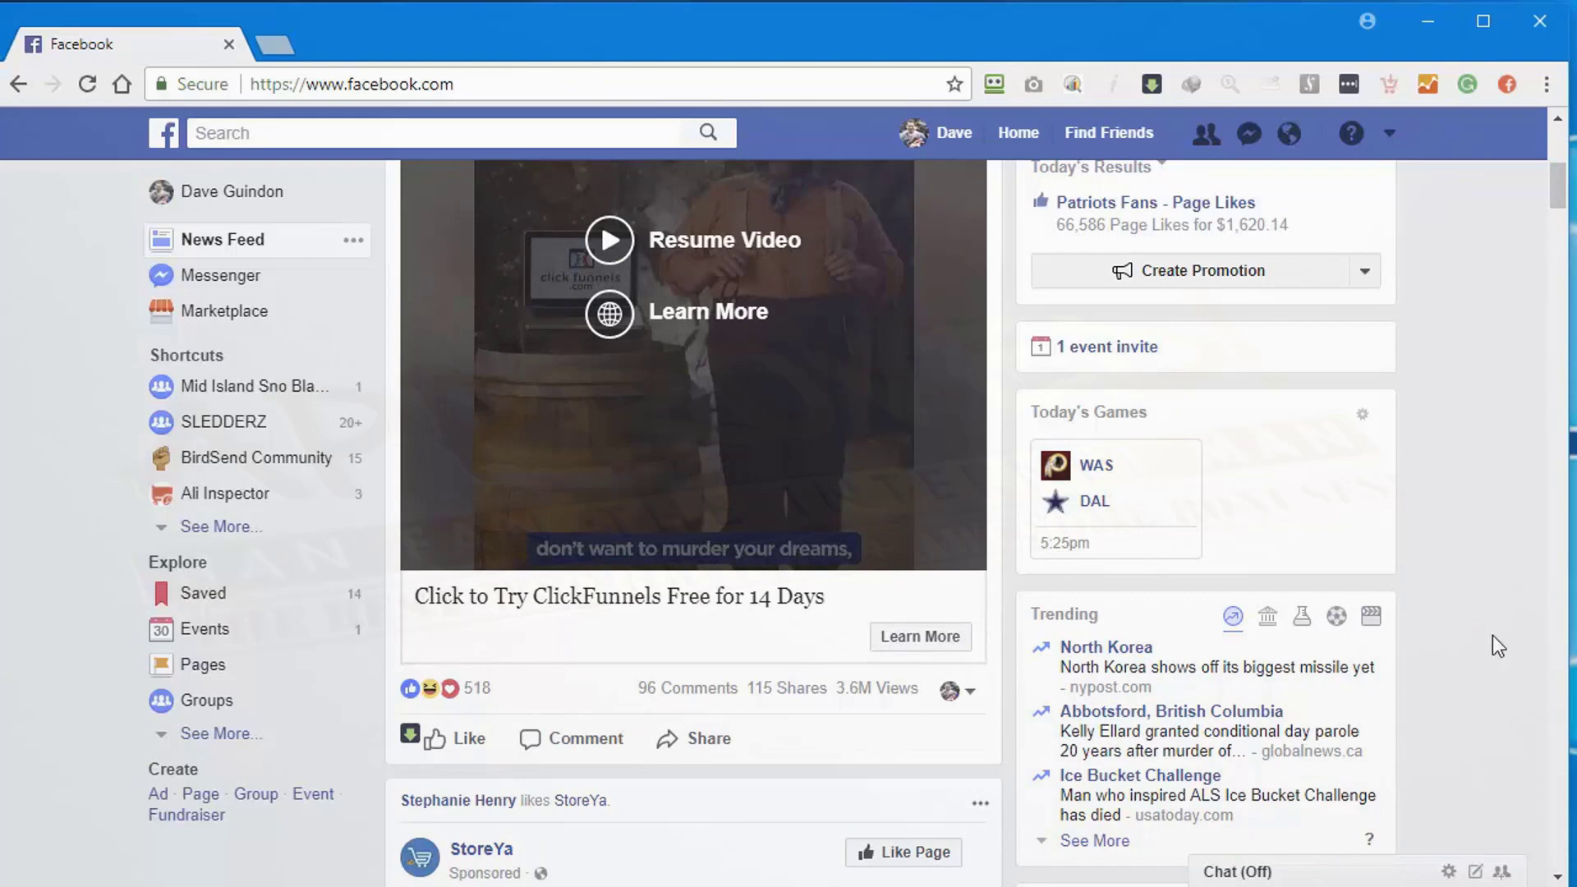
scroll(1487, 669, "down", 3)
scroll(1493, 677, "down", 7)
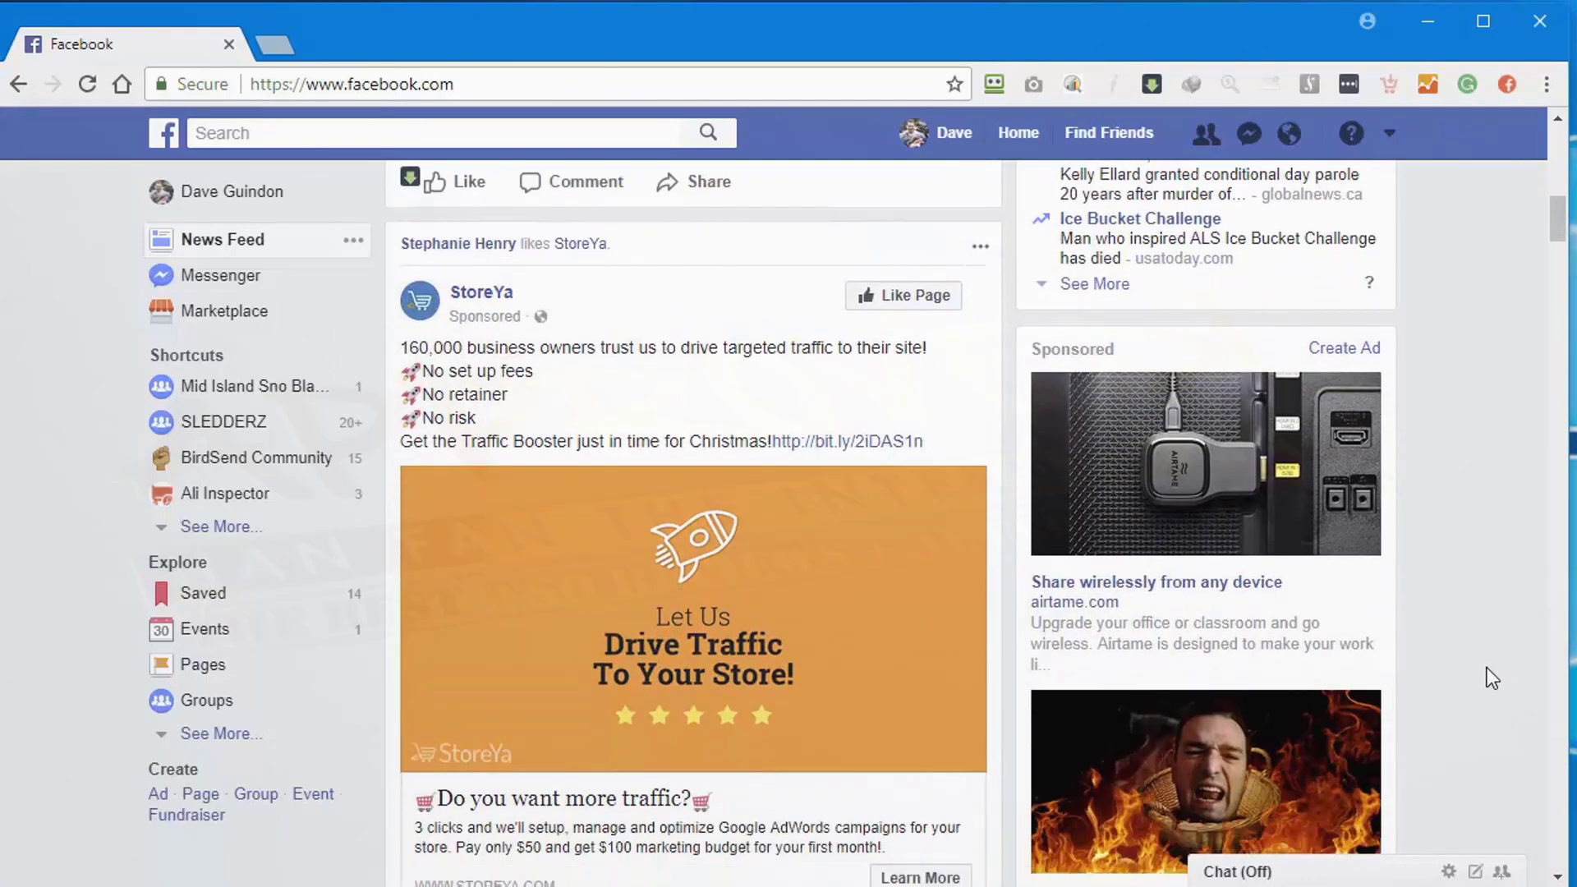
scroll(1493, 678, "down", 1)
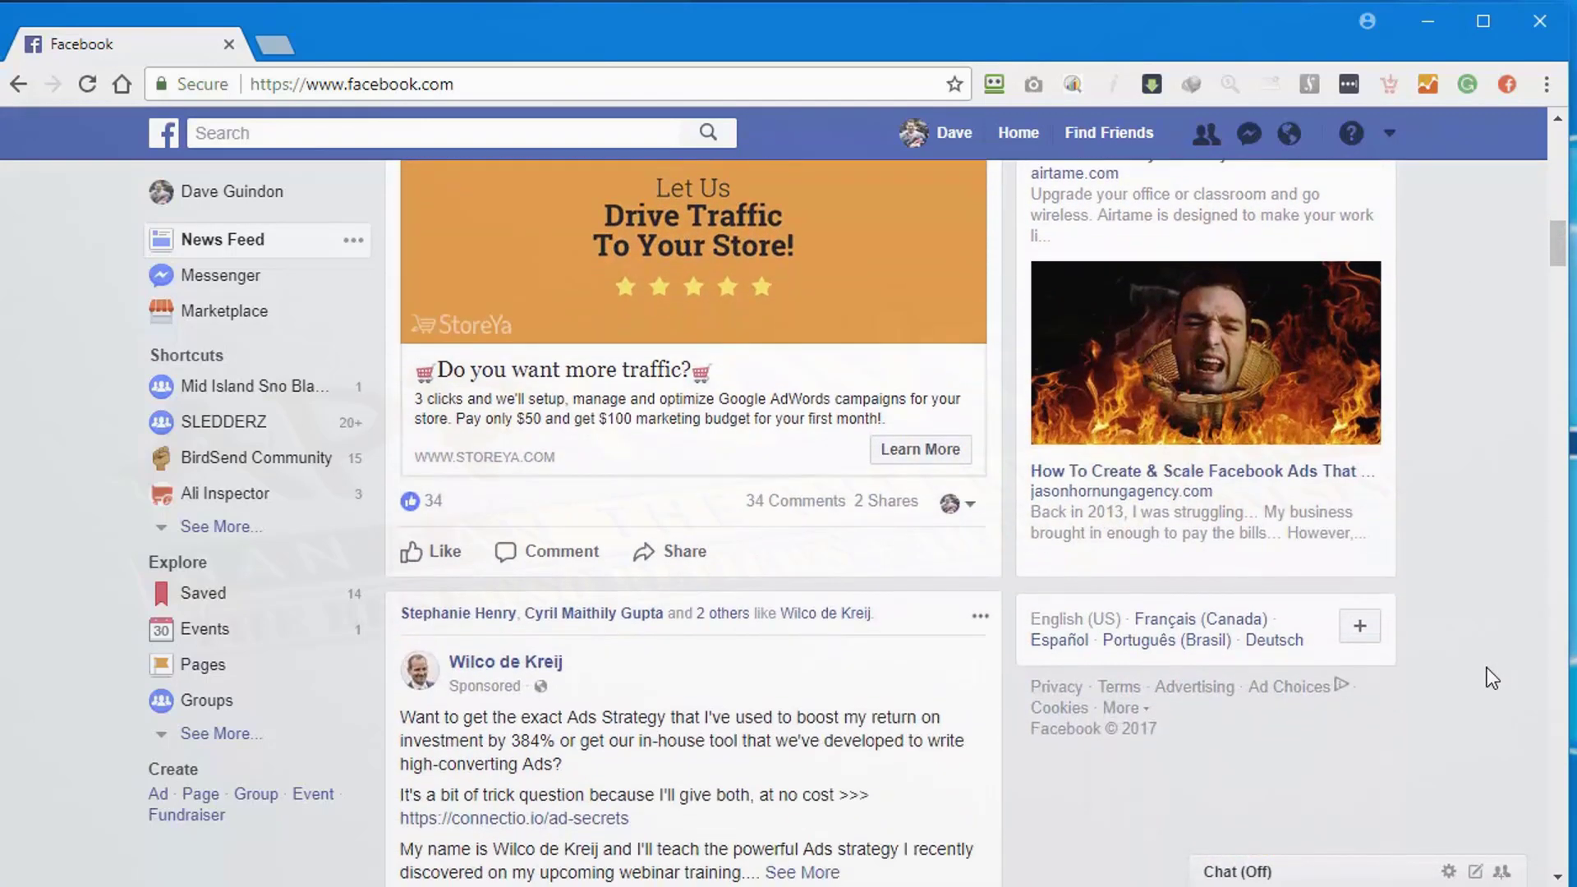
scroll(1493, 679, "down", 3)
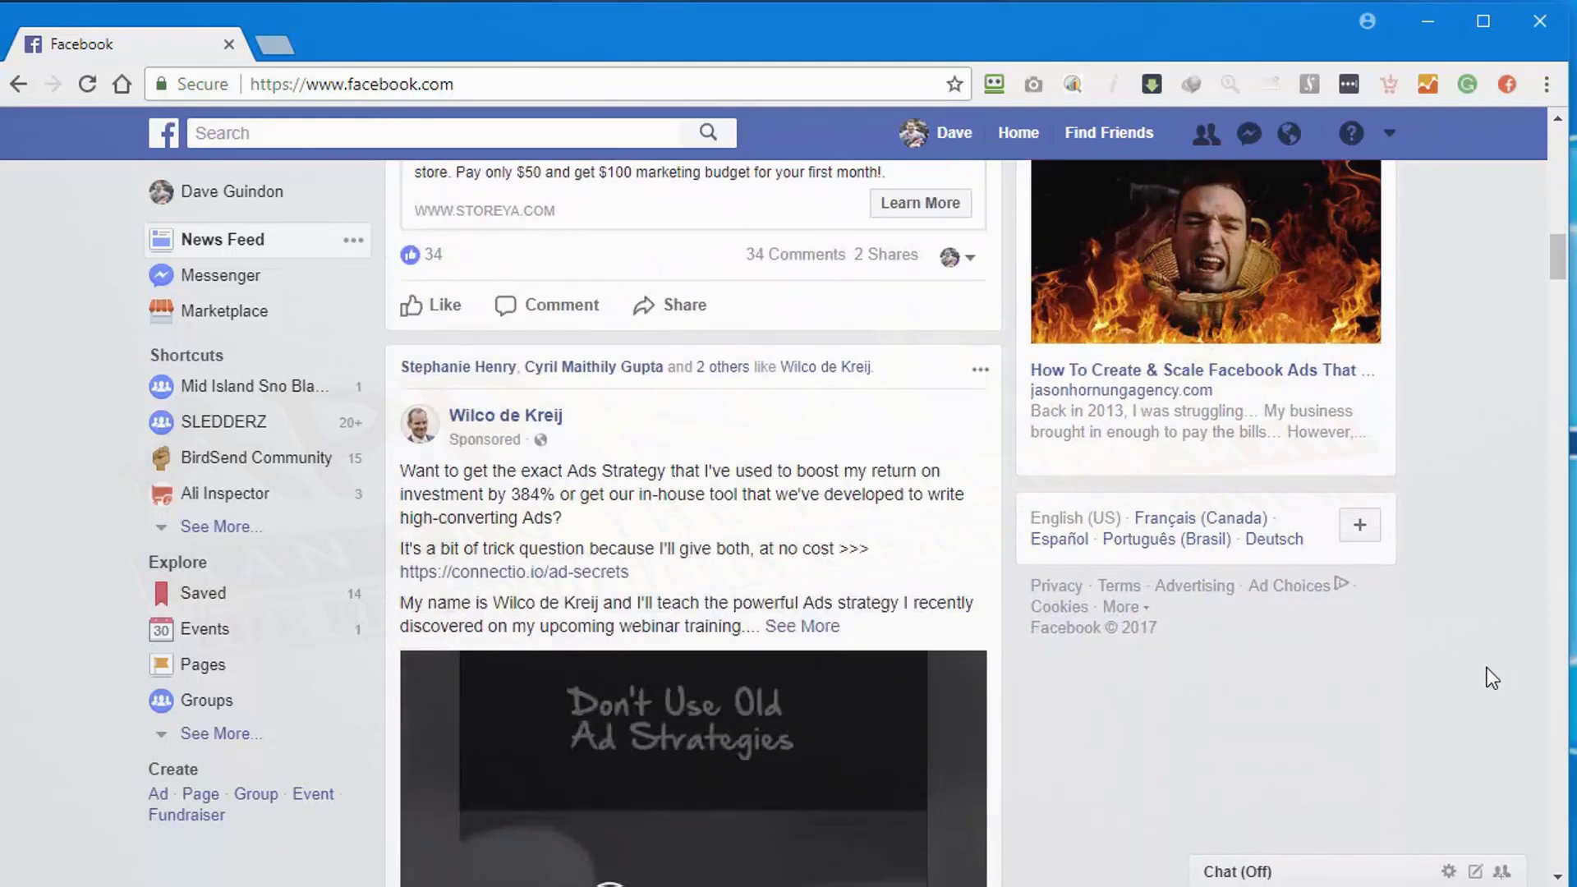
scroll(1493, 679, "down", 3)
scroll(1492, 678, "down", 6)
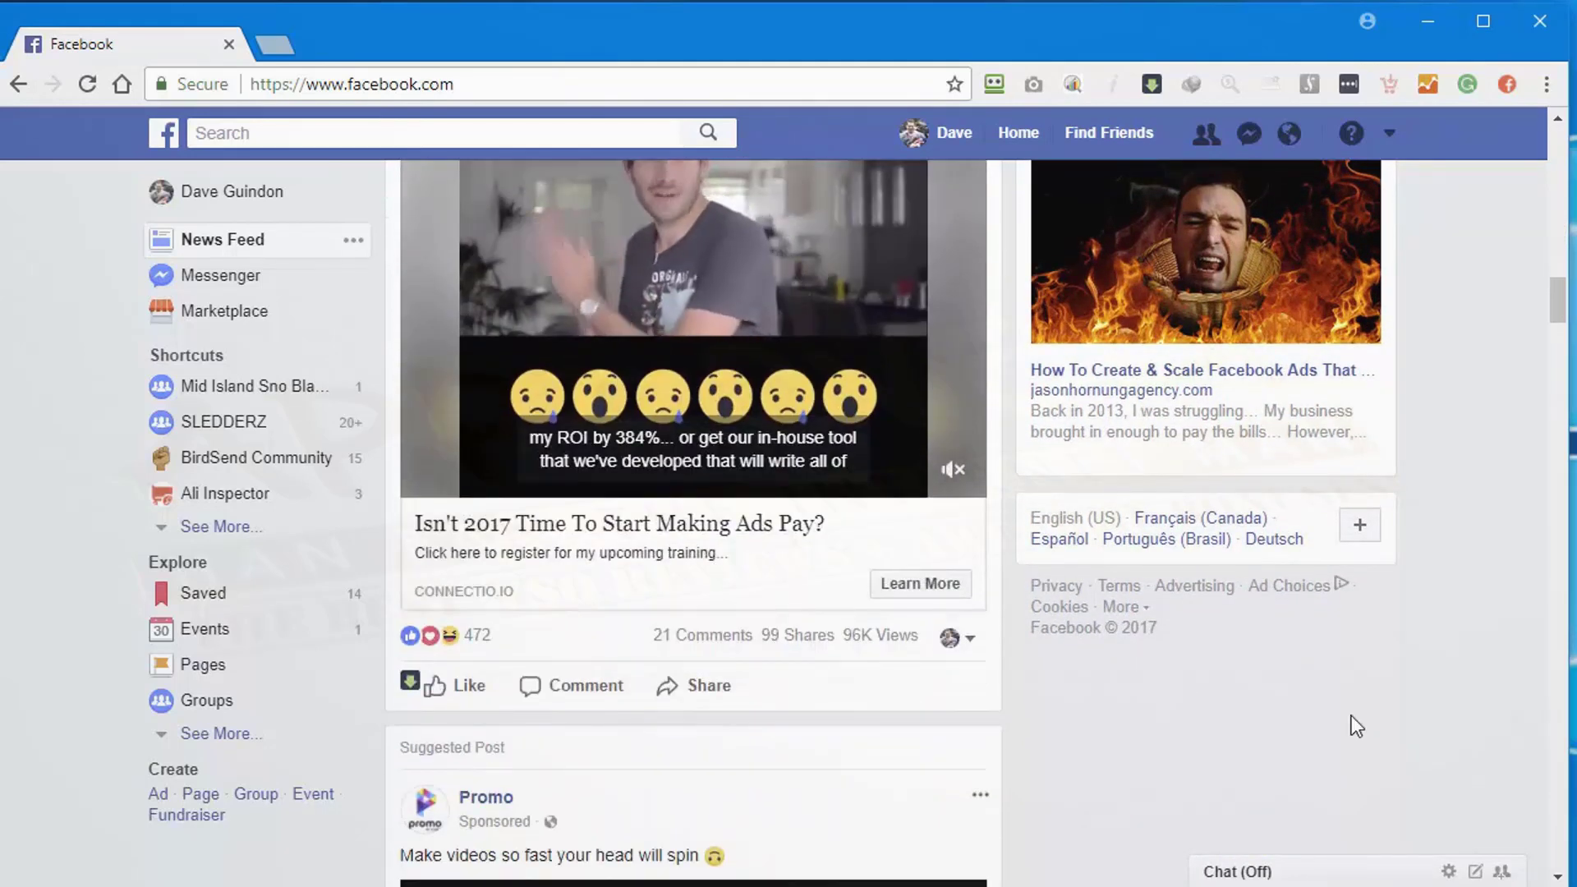
scroll(1353, 717, "down", 3)
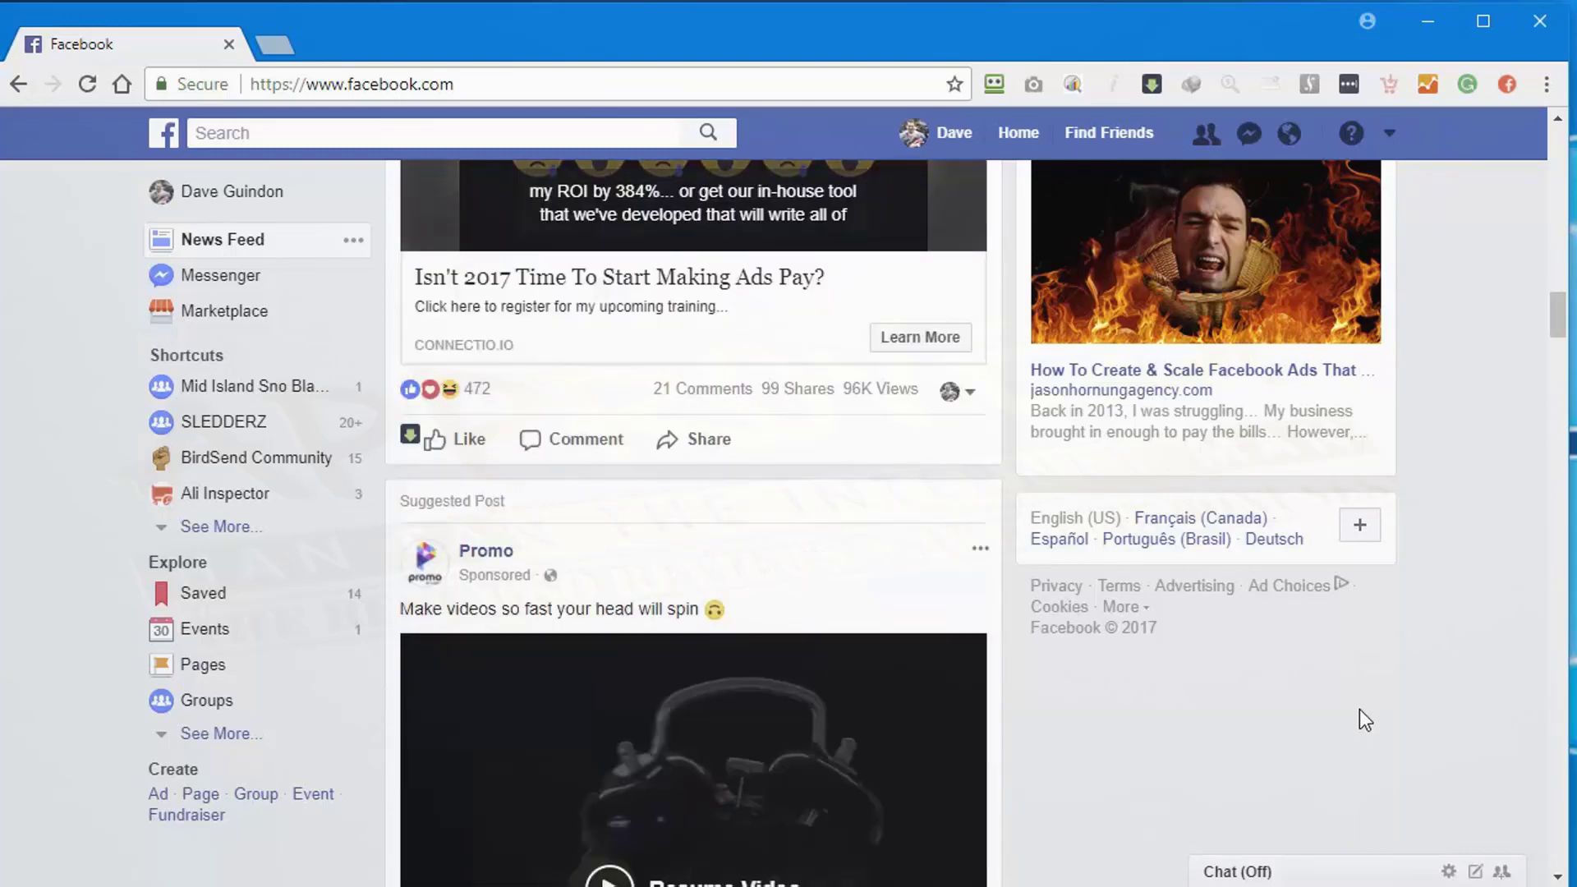
scroll(1330, 698, "down", 3)
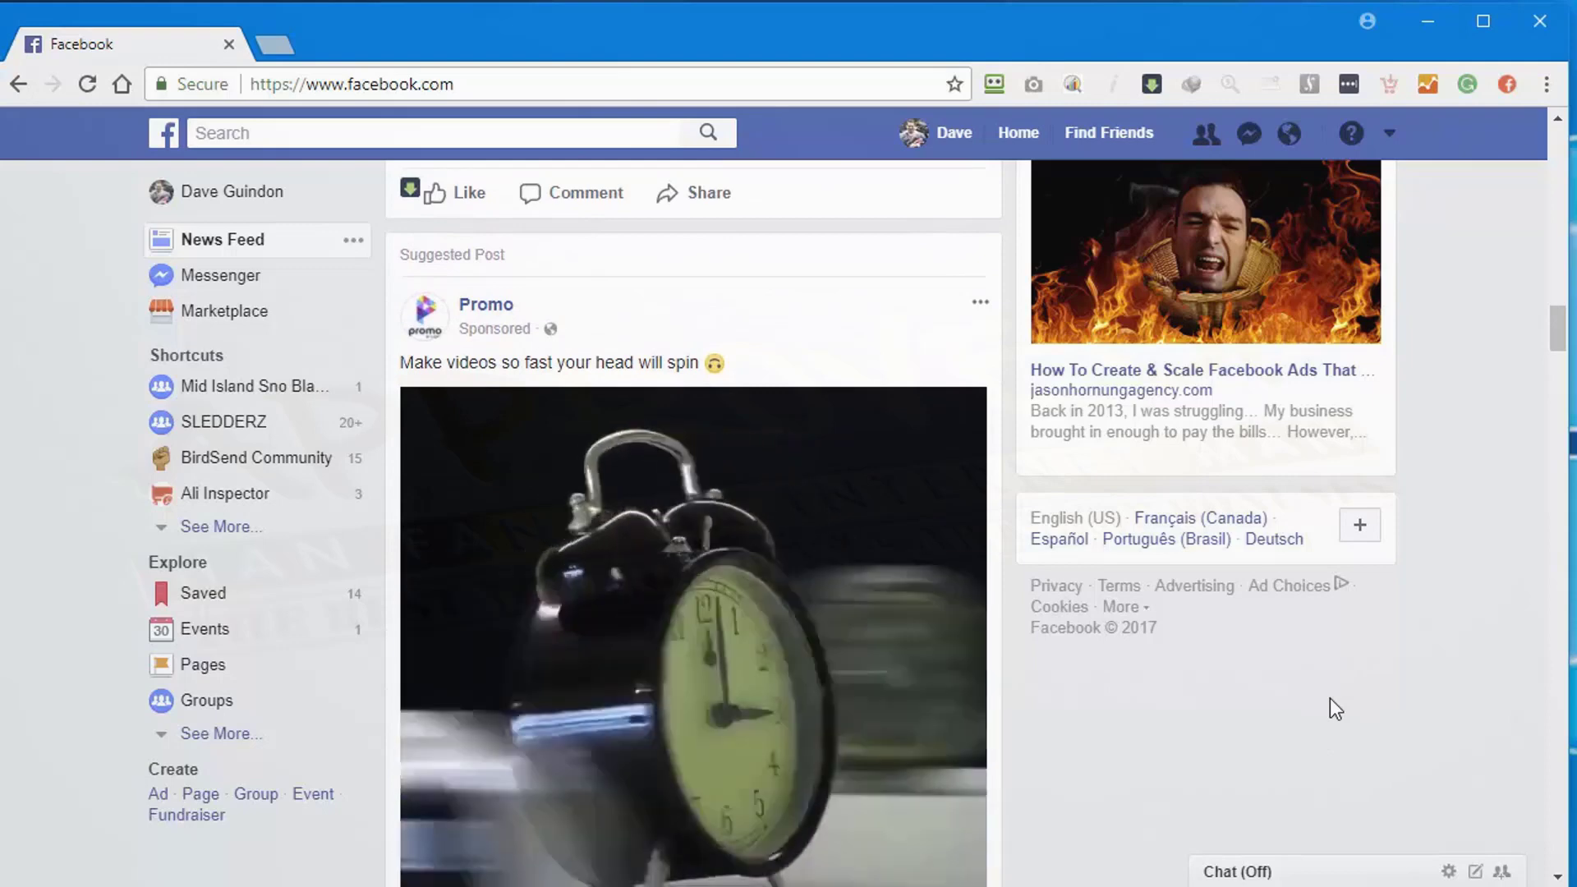
scroll(1418, 694, "down", 5)
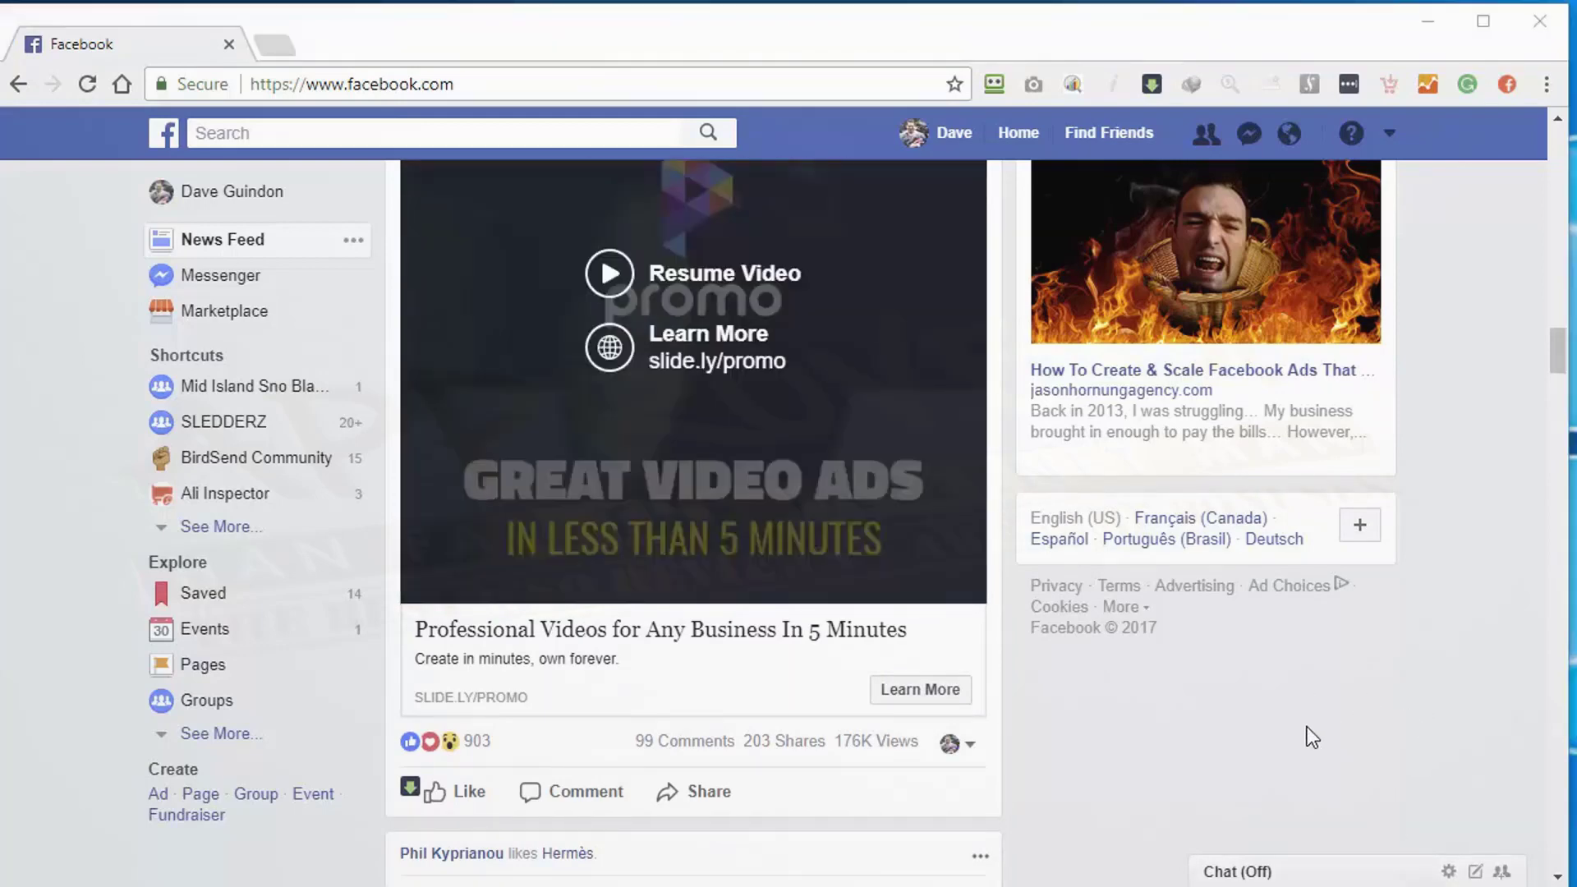
- Continue through the sponsored newsfeed posts past the Hermès, INFINITI and Digital Velocity ads, looking for a highly engaged one
scroll(1225, 726, "down", 4)
scroll(1210, 711, "down", 4)
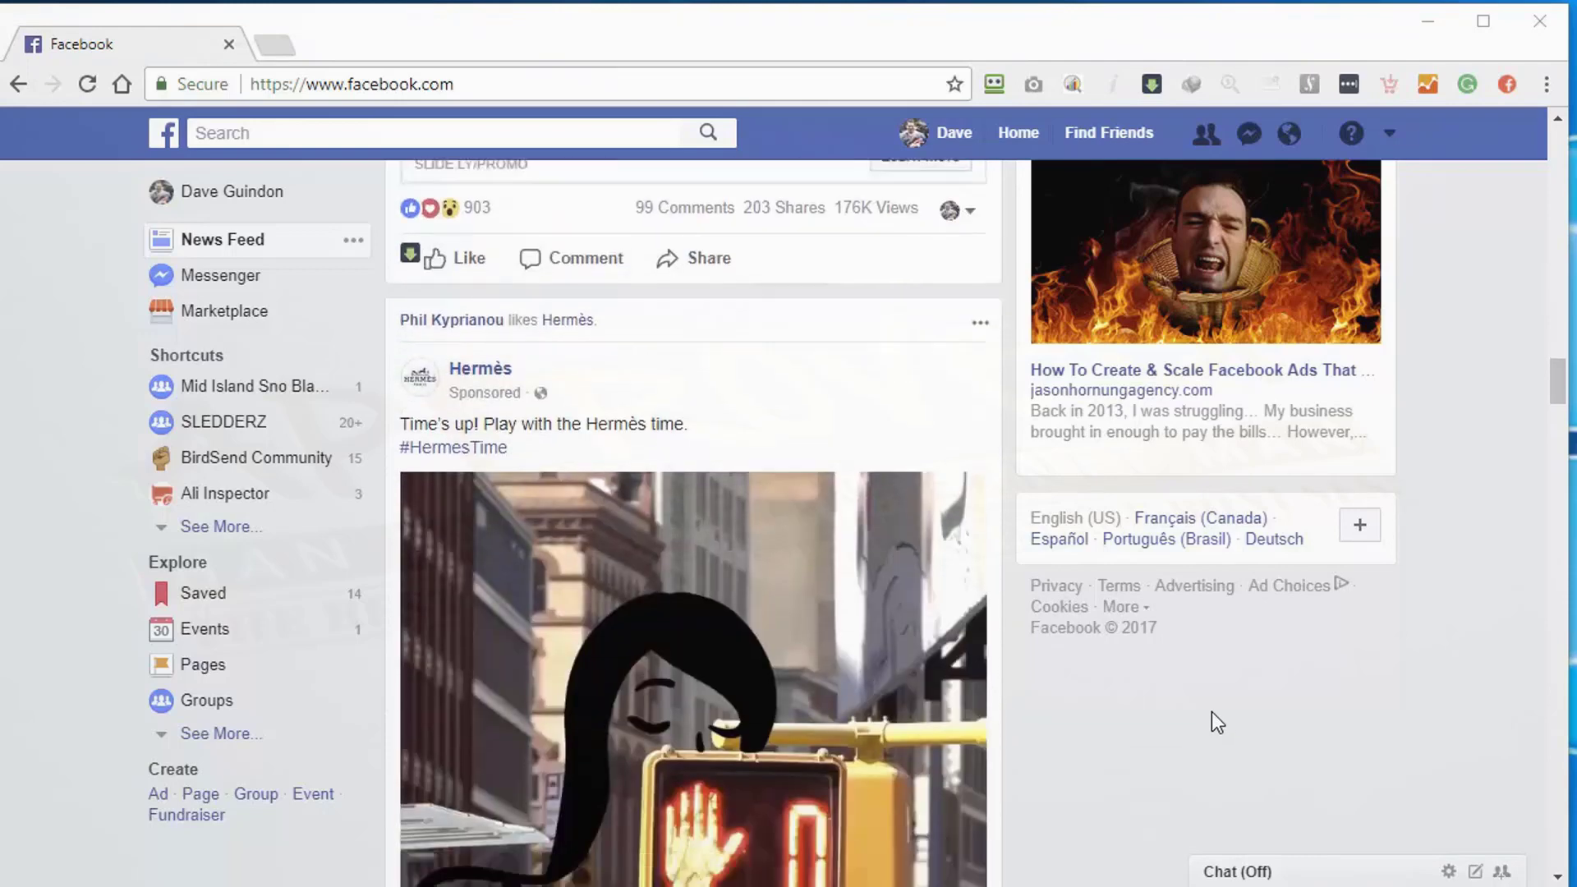
scroll(1213, 729, "down", 4)
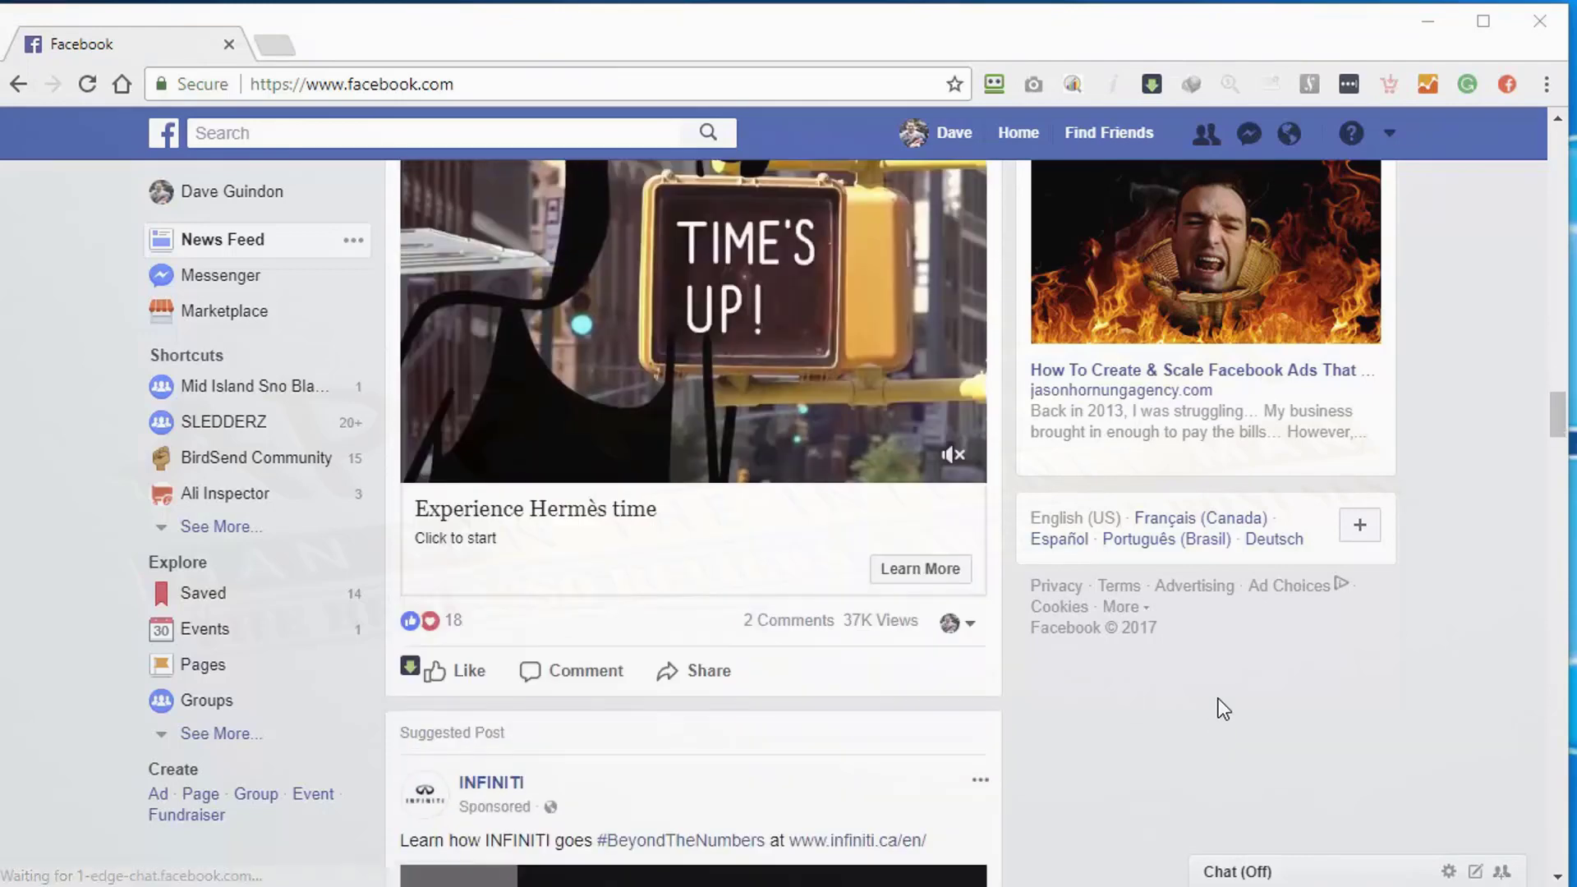
scroll(1222, 707, "down", 2)
scroll(1224, 707, "down", 2)
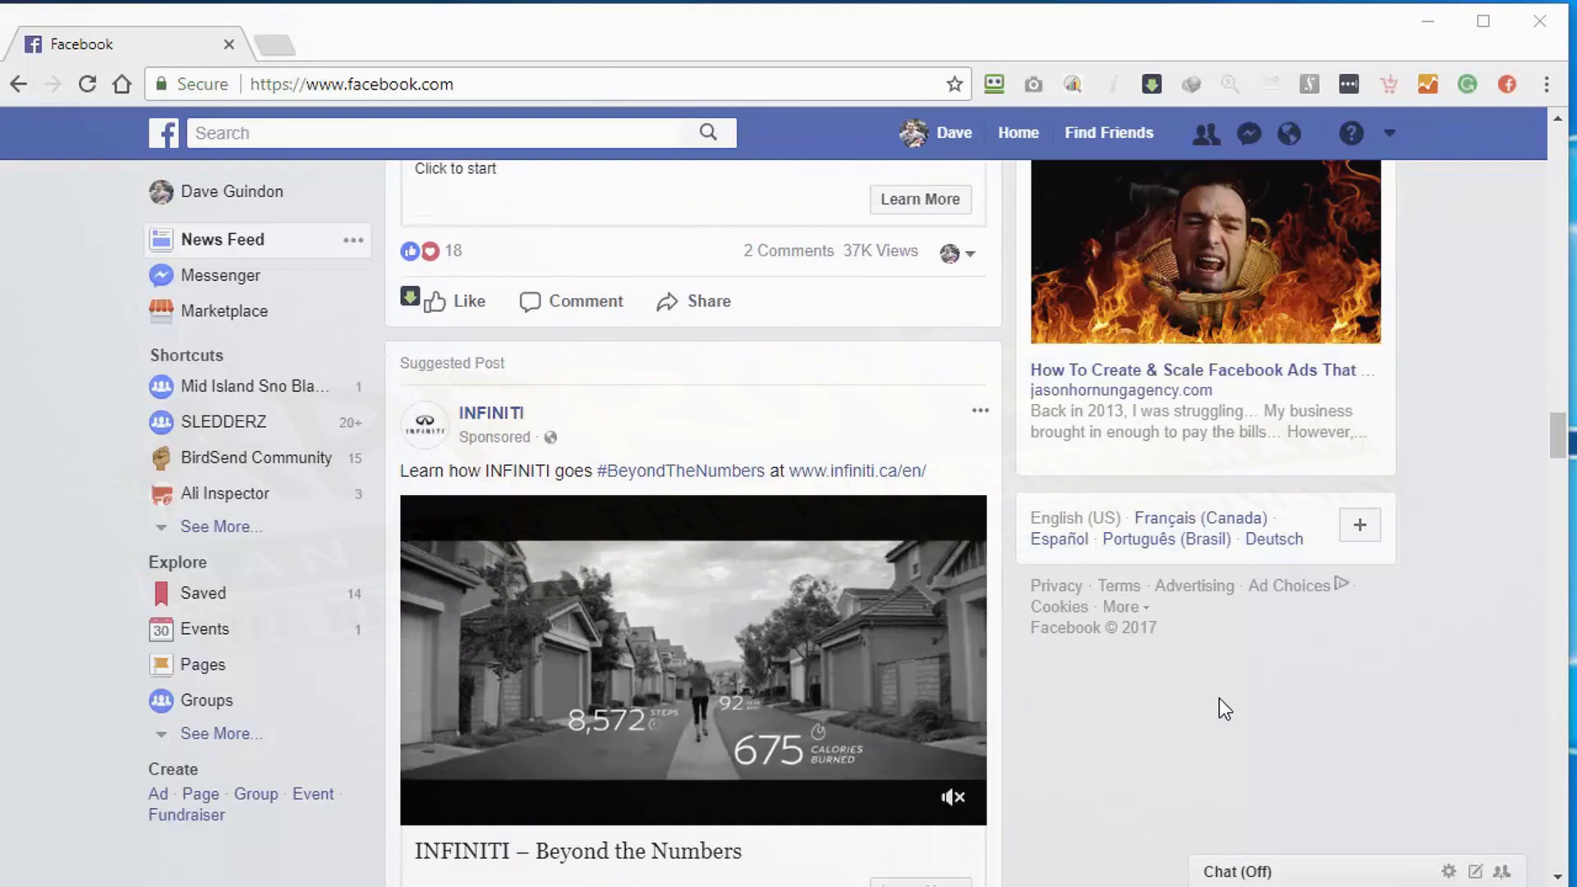
scroll(1224, 707, "down", 7)
scroll(1219, 700, "down", 9)
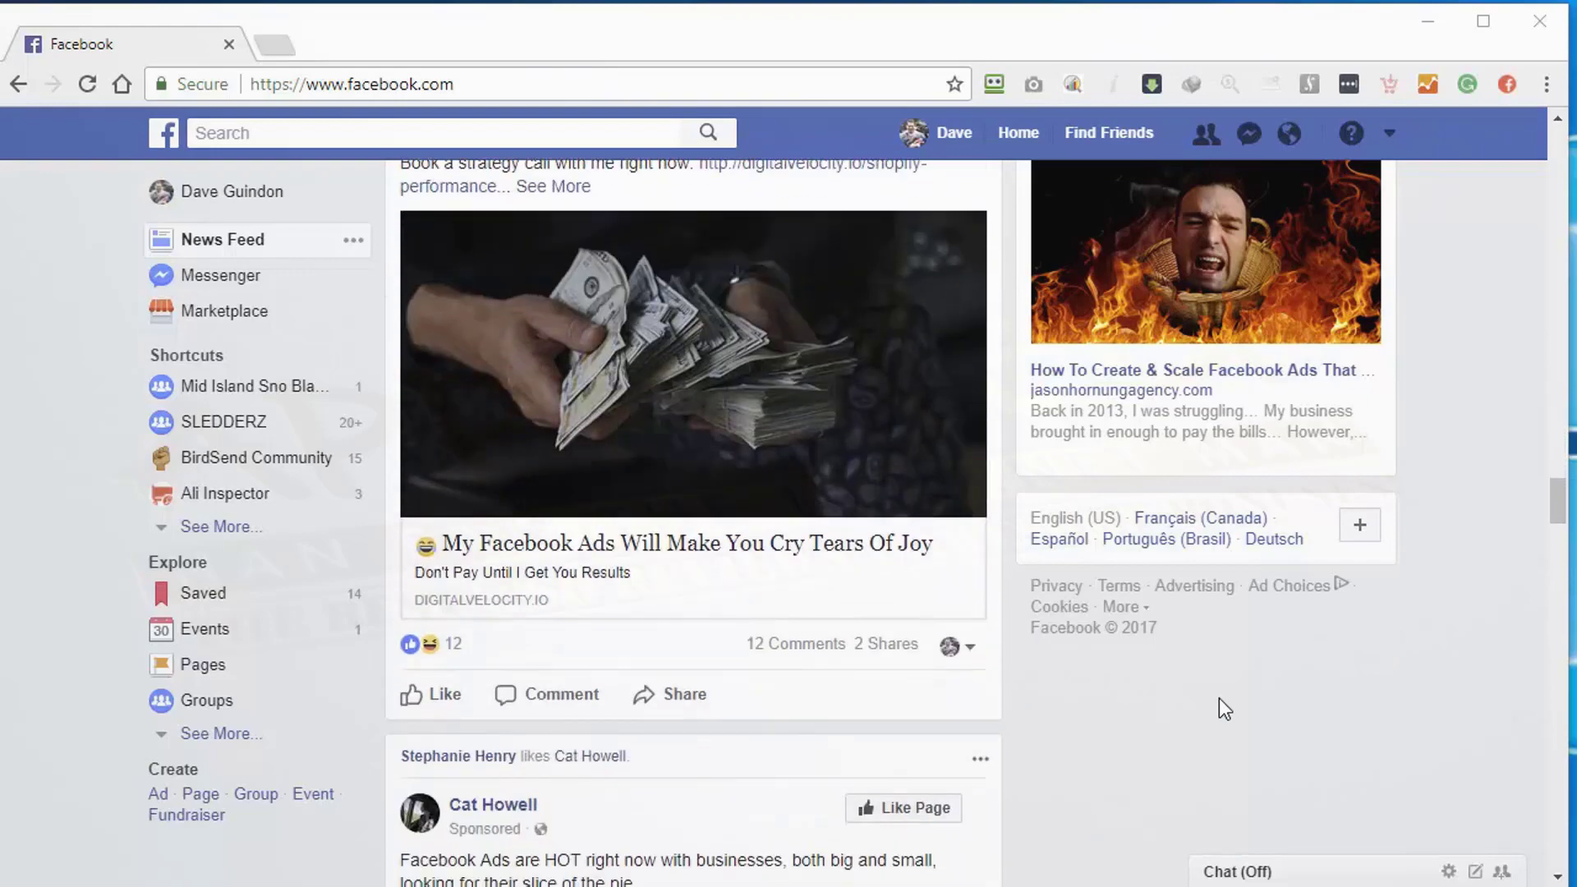
scroll(1220, 698, "down", 9)
scroll(1219, 697, "down", 9)
scroll(1222, 705, "down", 10)
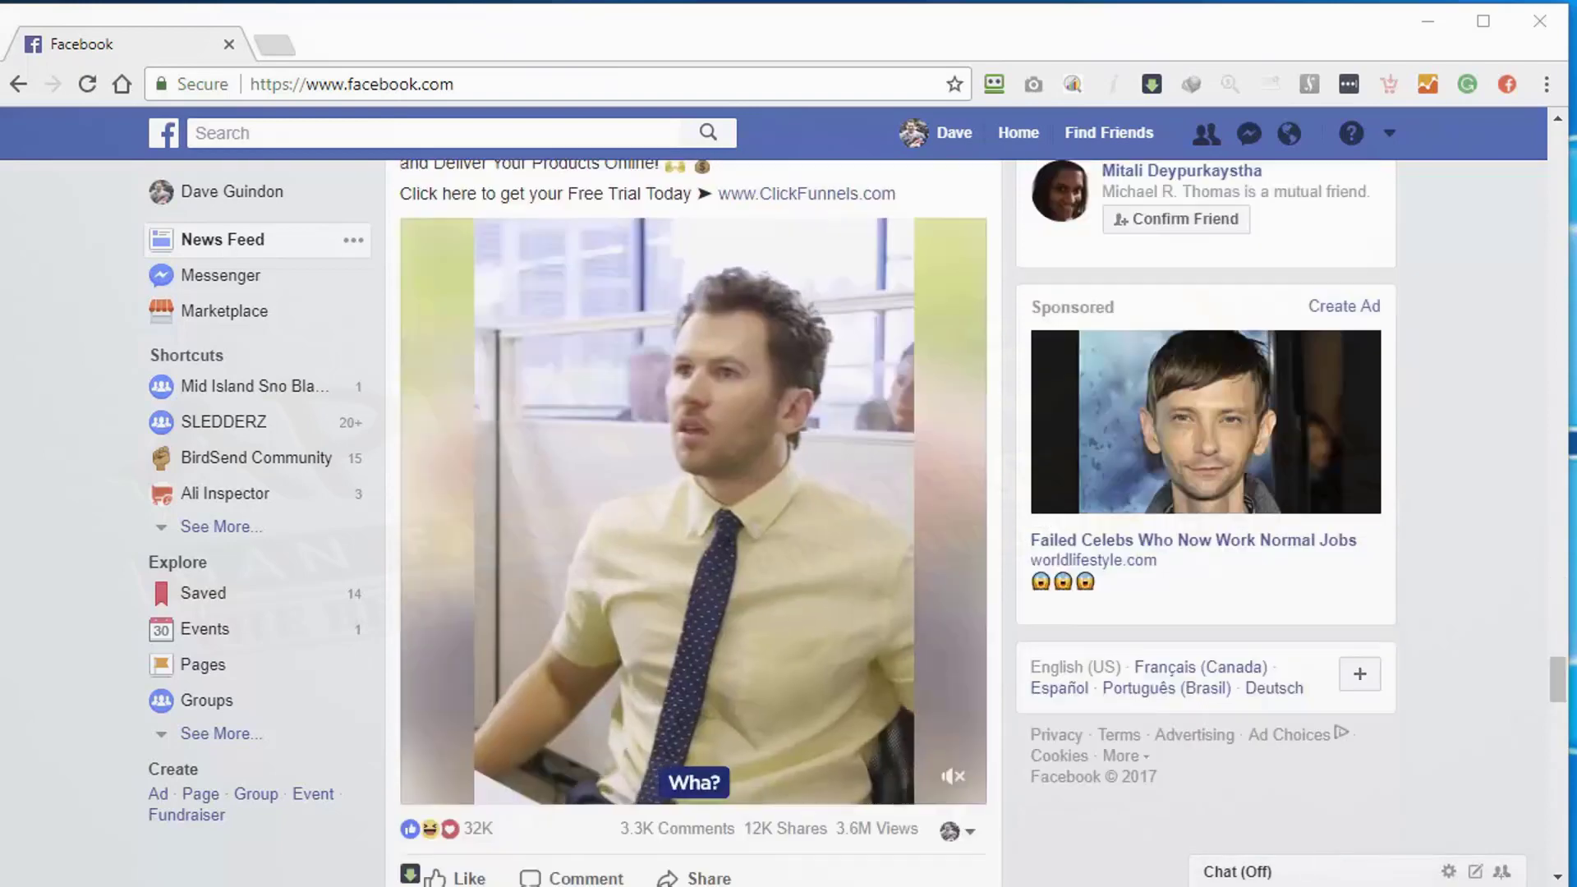
- Check the ClickFunnels gold digger ad's text, comments and shares, and copy the link address from its advertiser name
scroll(1175, 790, "down", 2)
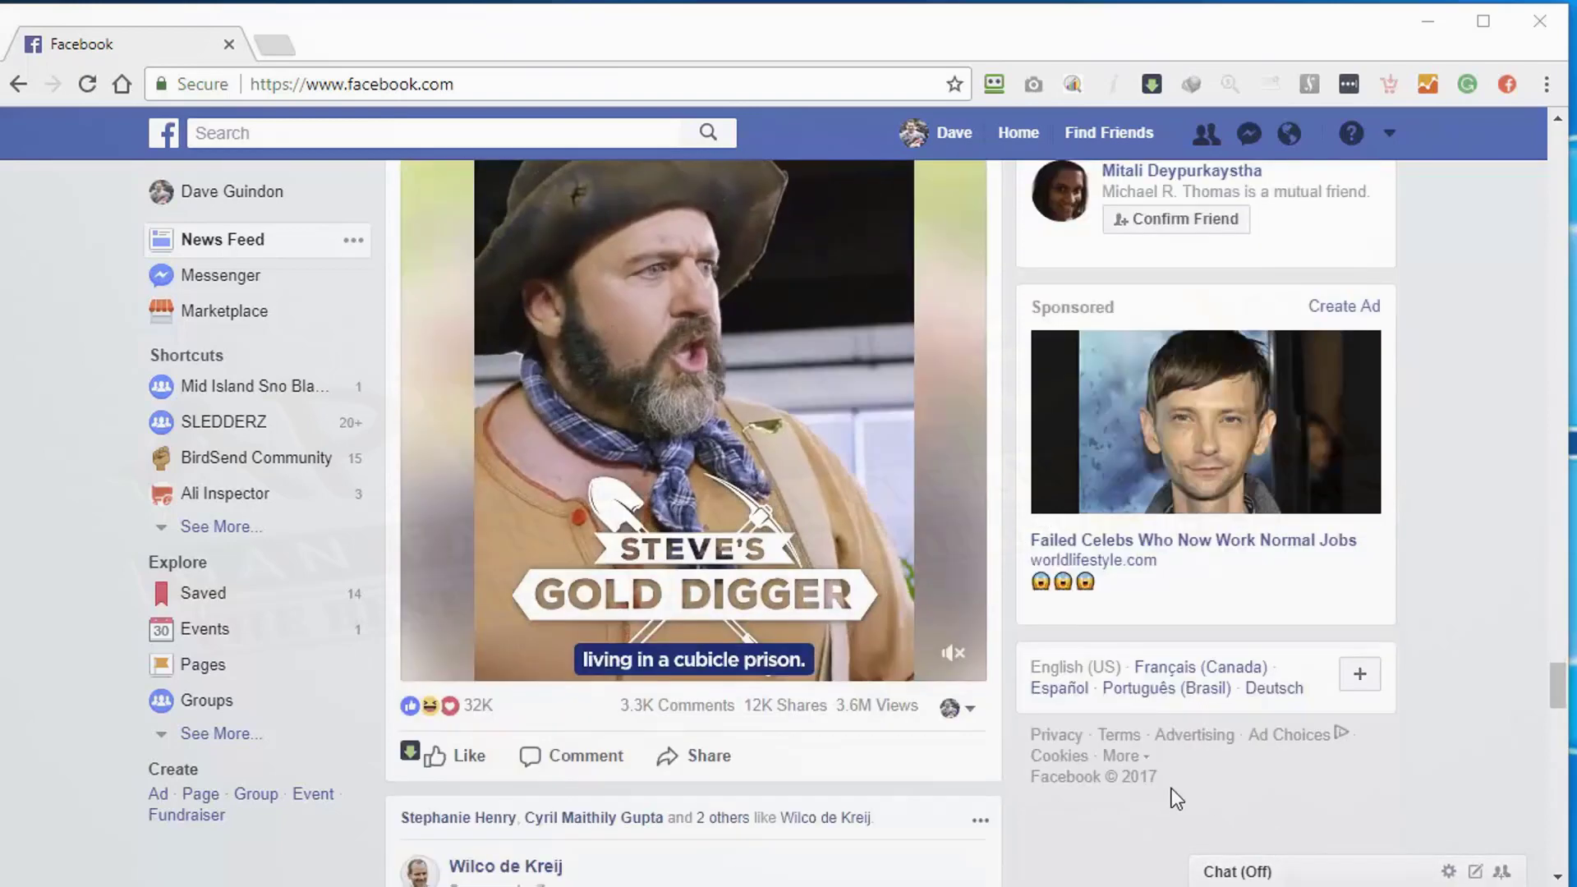
scroll(1175, 764, "up", 2)
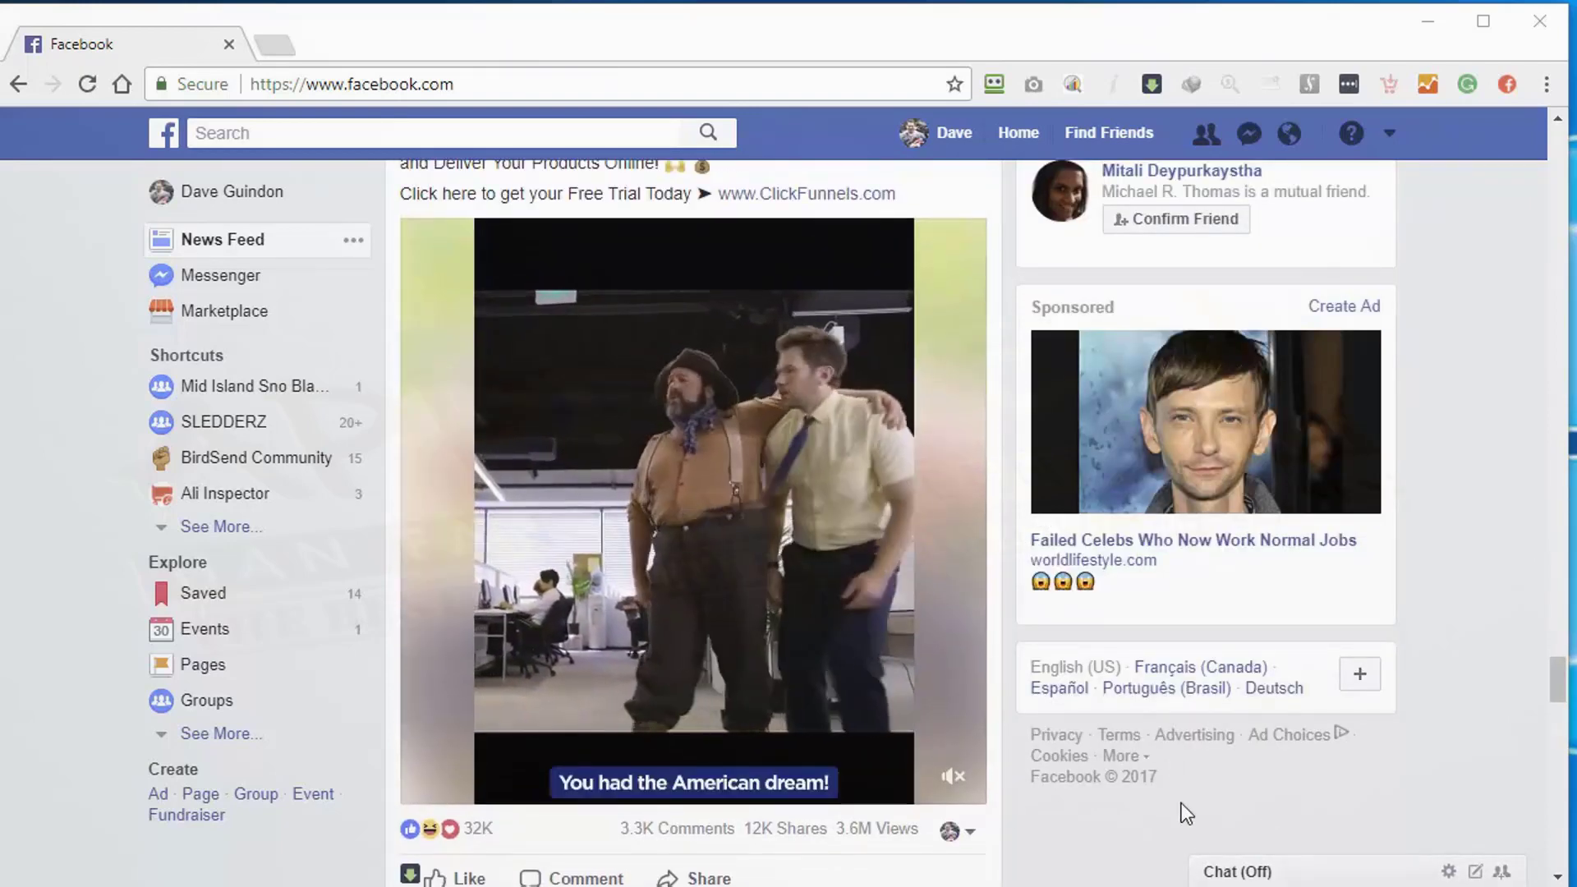
scroll(1205, 807, "up", 2)
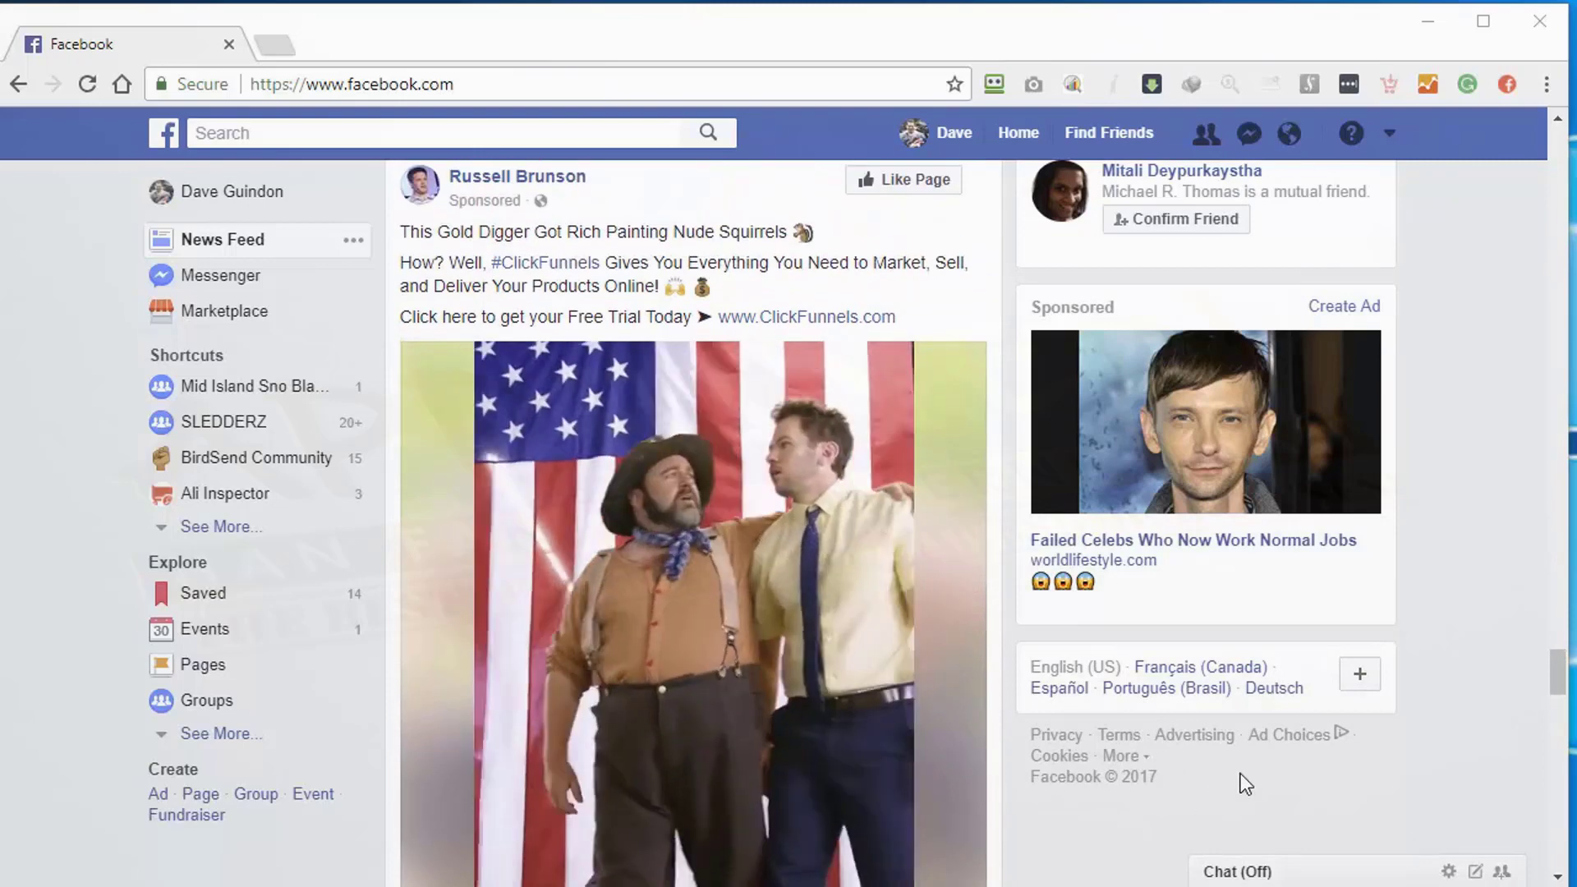
scroll(1234, 772, "down", 2)
scroll(997, 752, "down", 2)
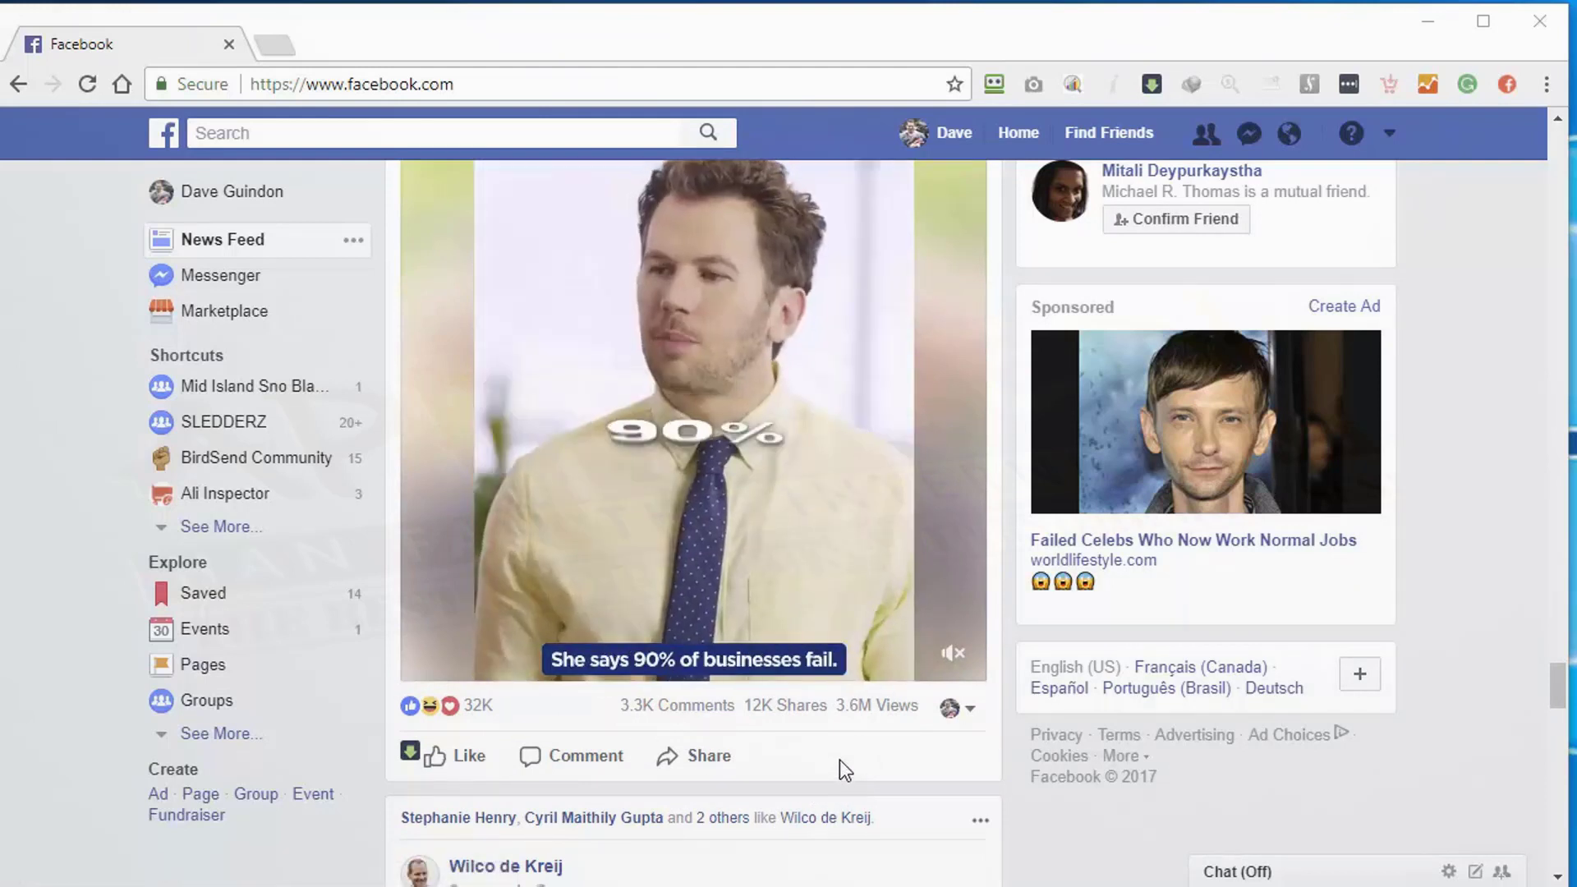
scroll(840, 761, "up", 1)
scroll(840, 757, "up", 3)
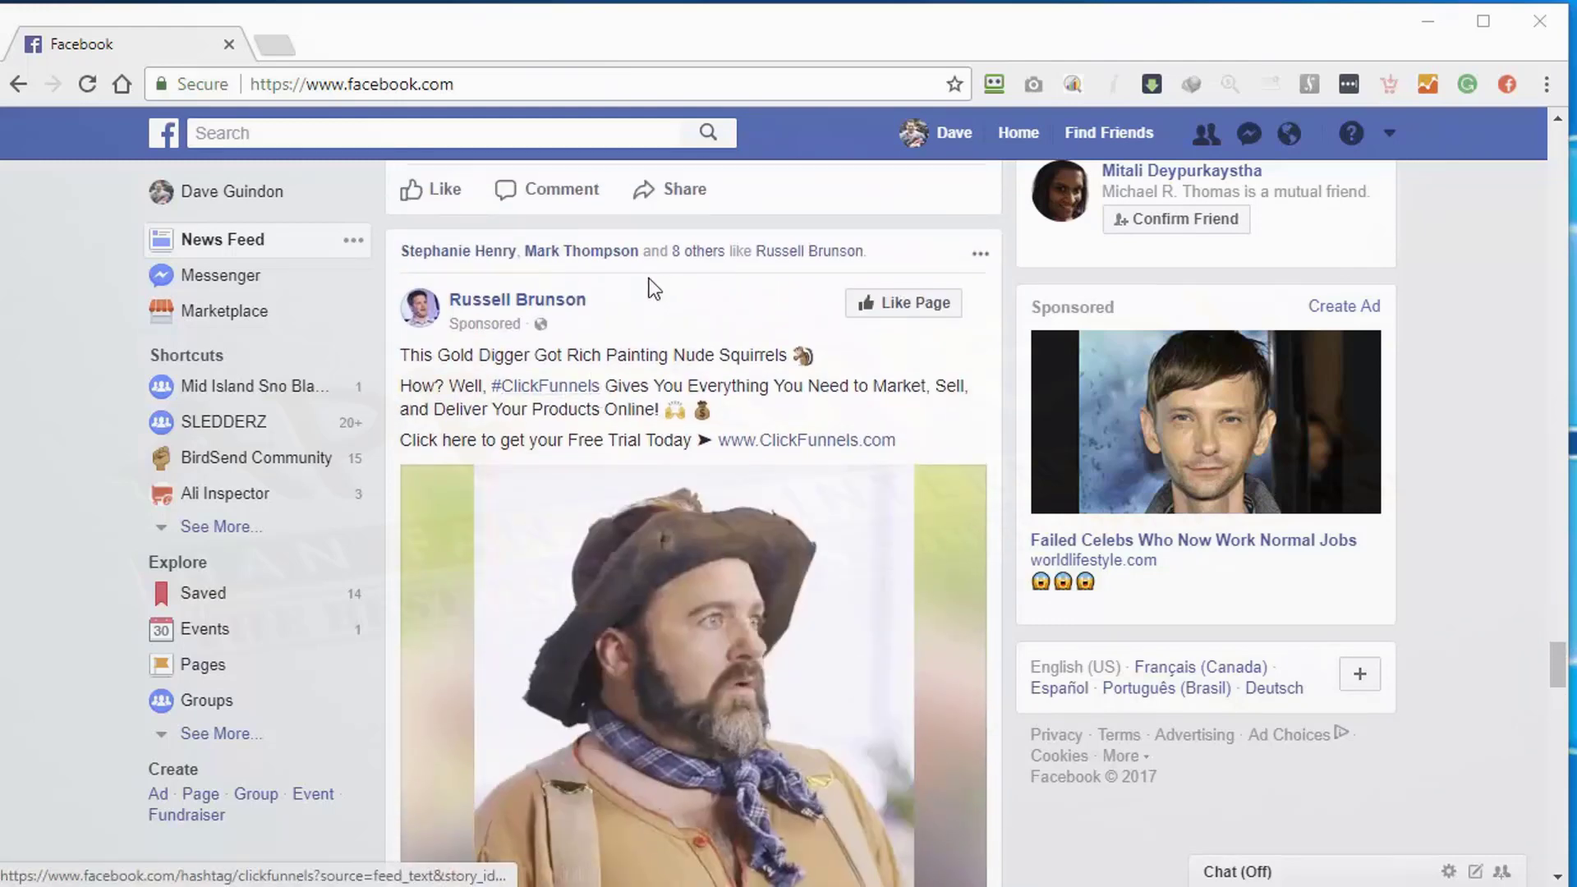
mouse_move(487, 304)
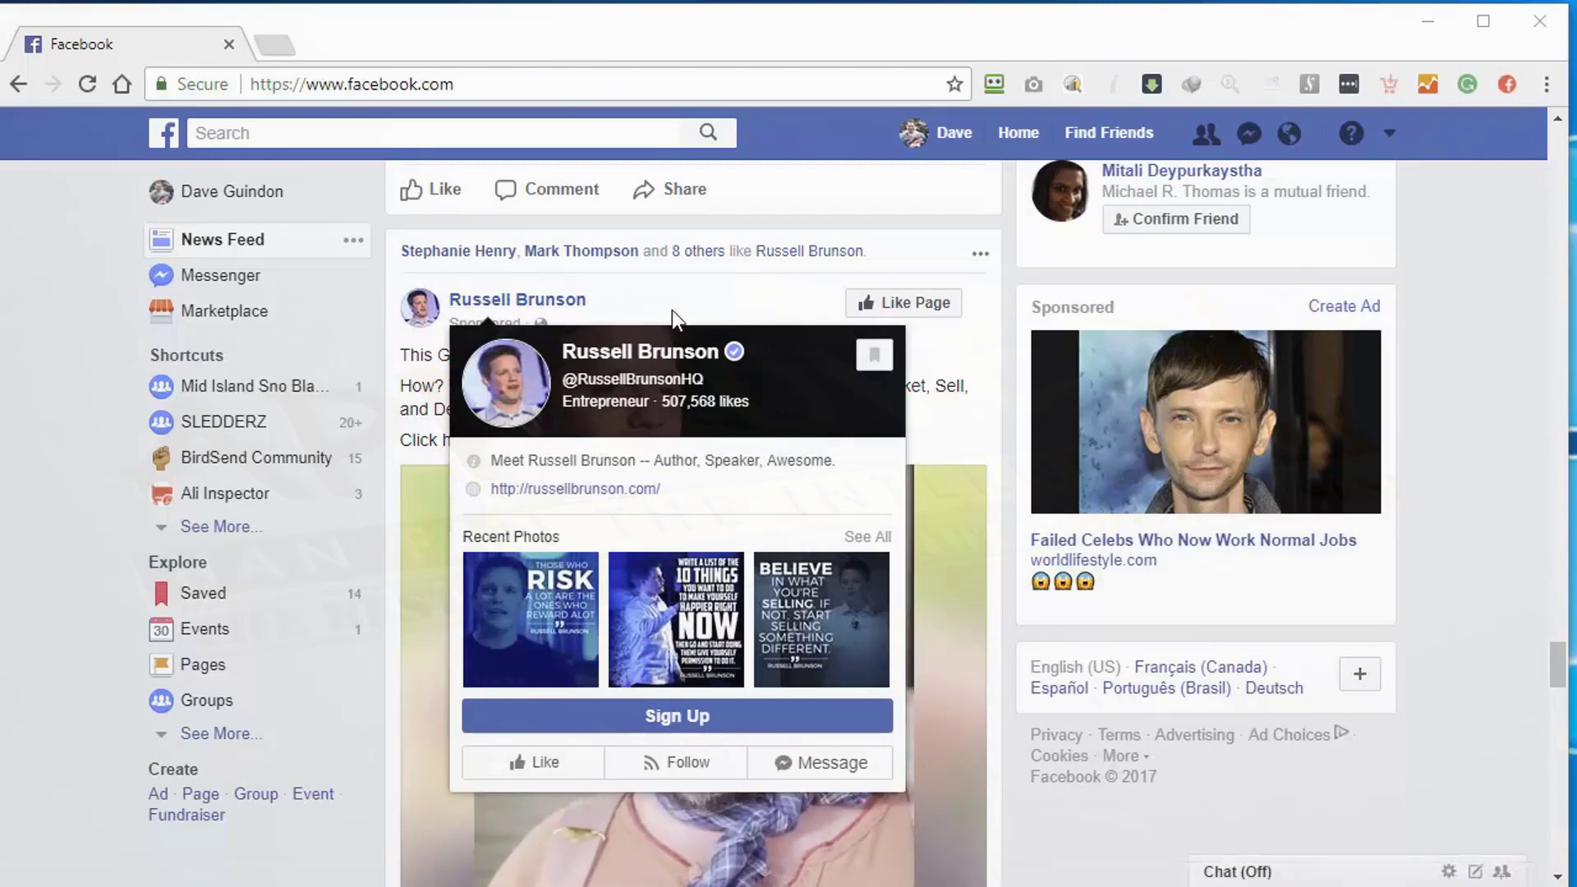
right_click(520, 305)
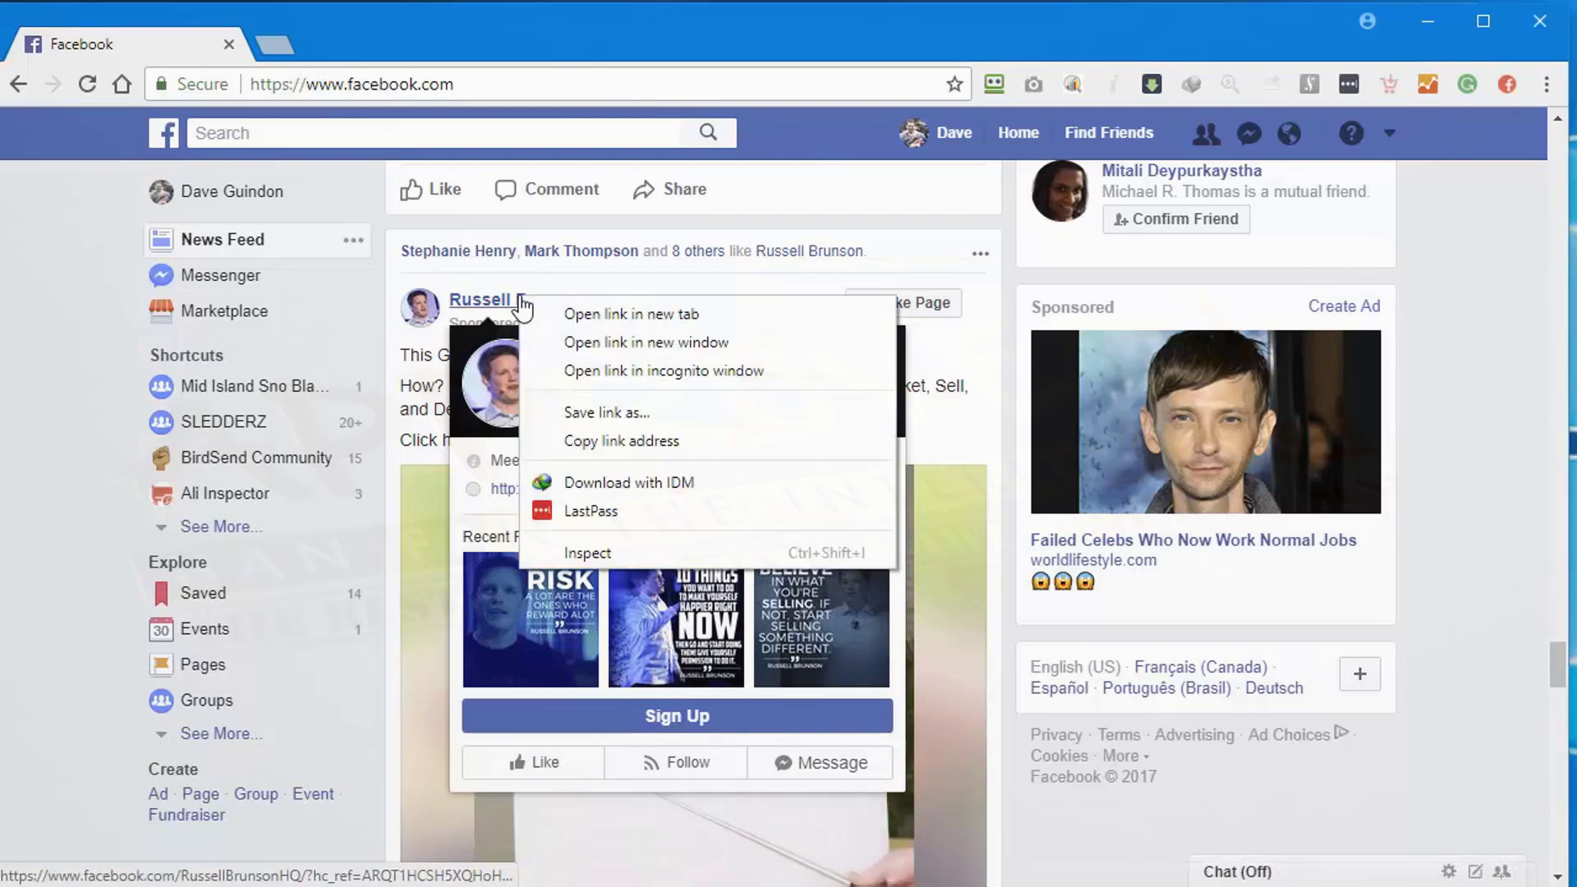
left_click(636, 442)
- Switch to Social Page Analyzer and clear the existing comment results and the old post link
left_click(1426, 18)
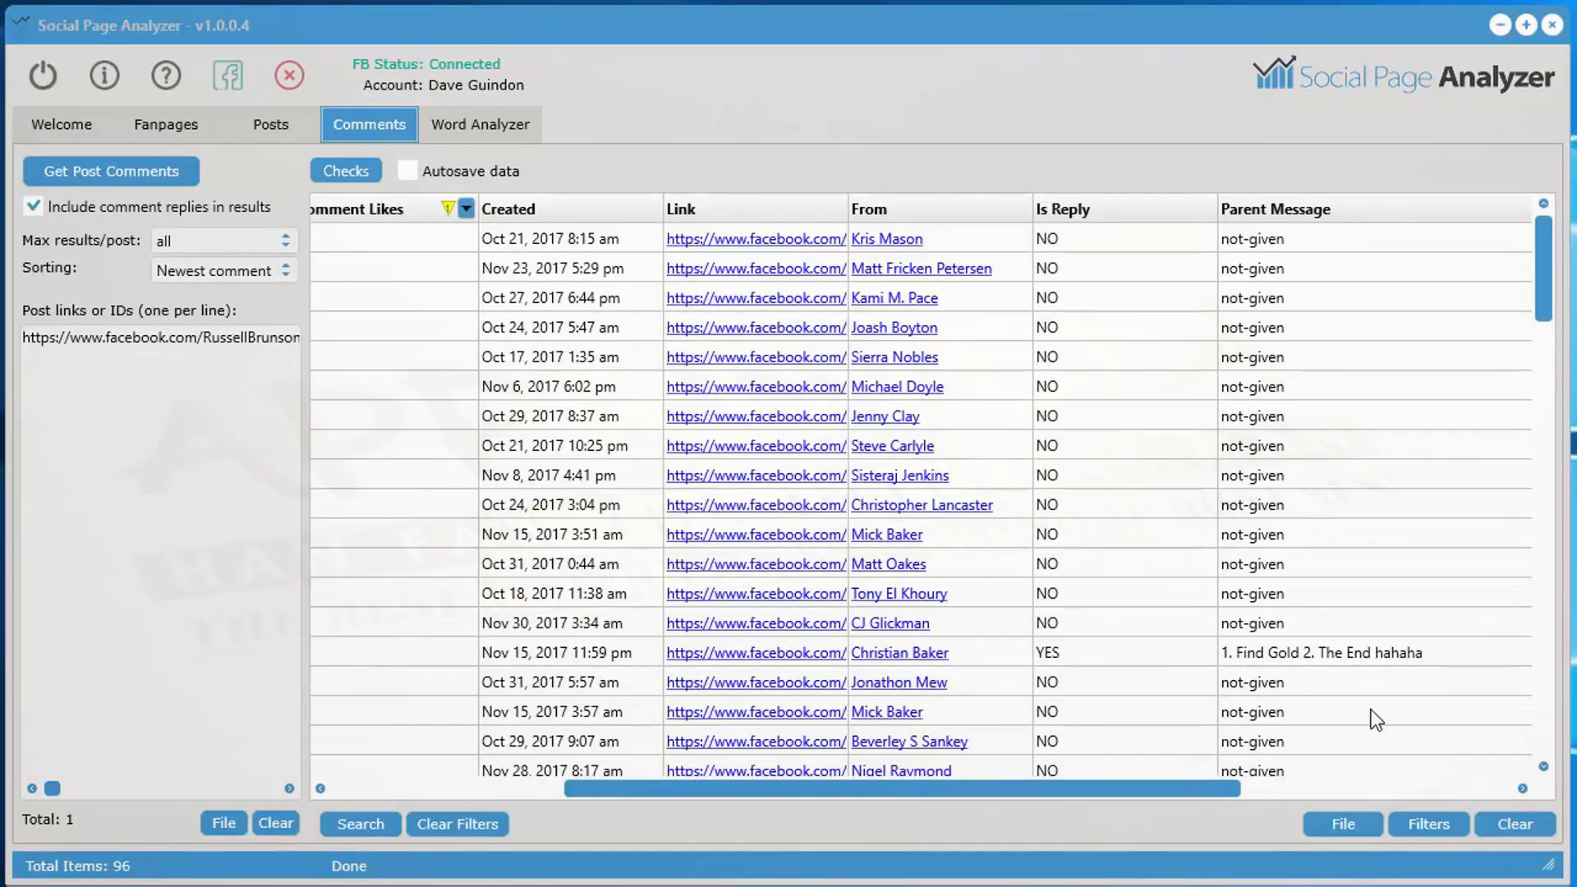
left_click(1505, 818)
left_click(653, 495)
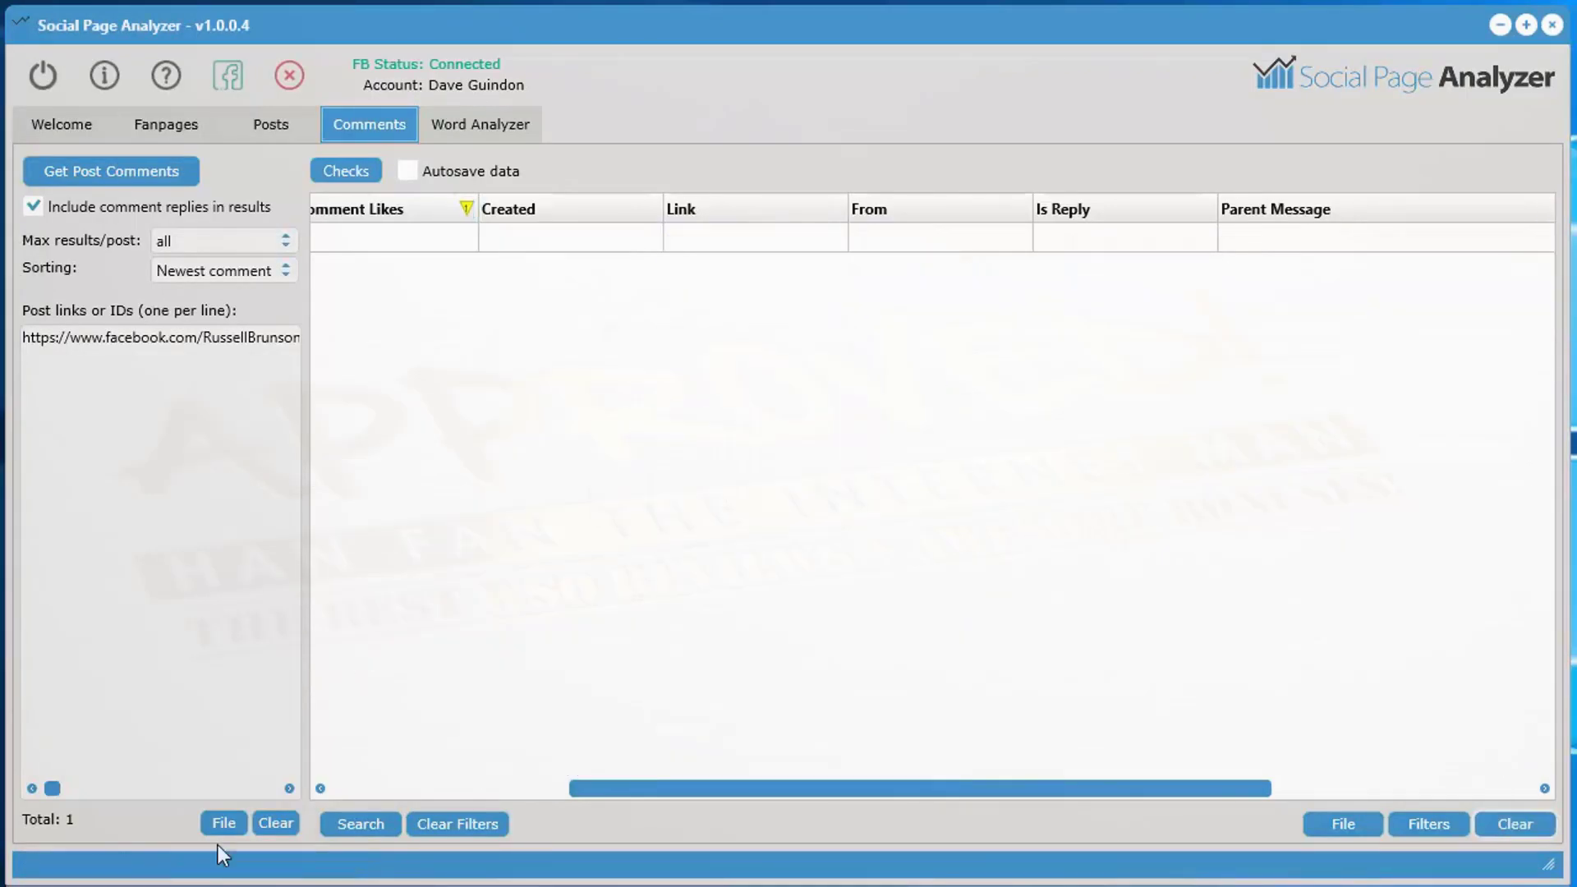
left_click(264, 822)
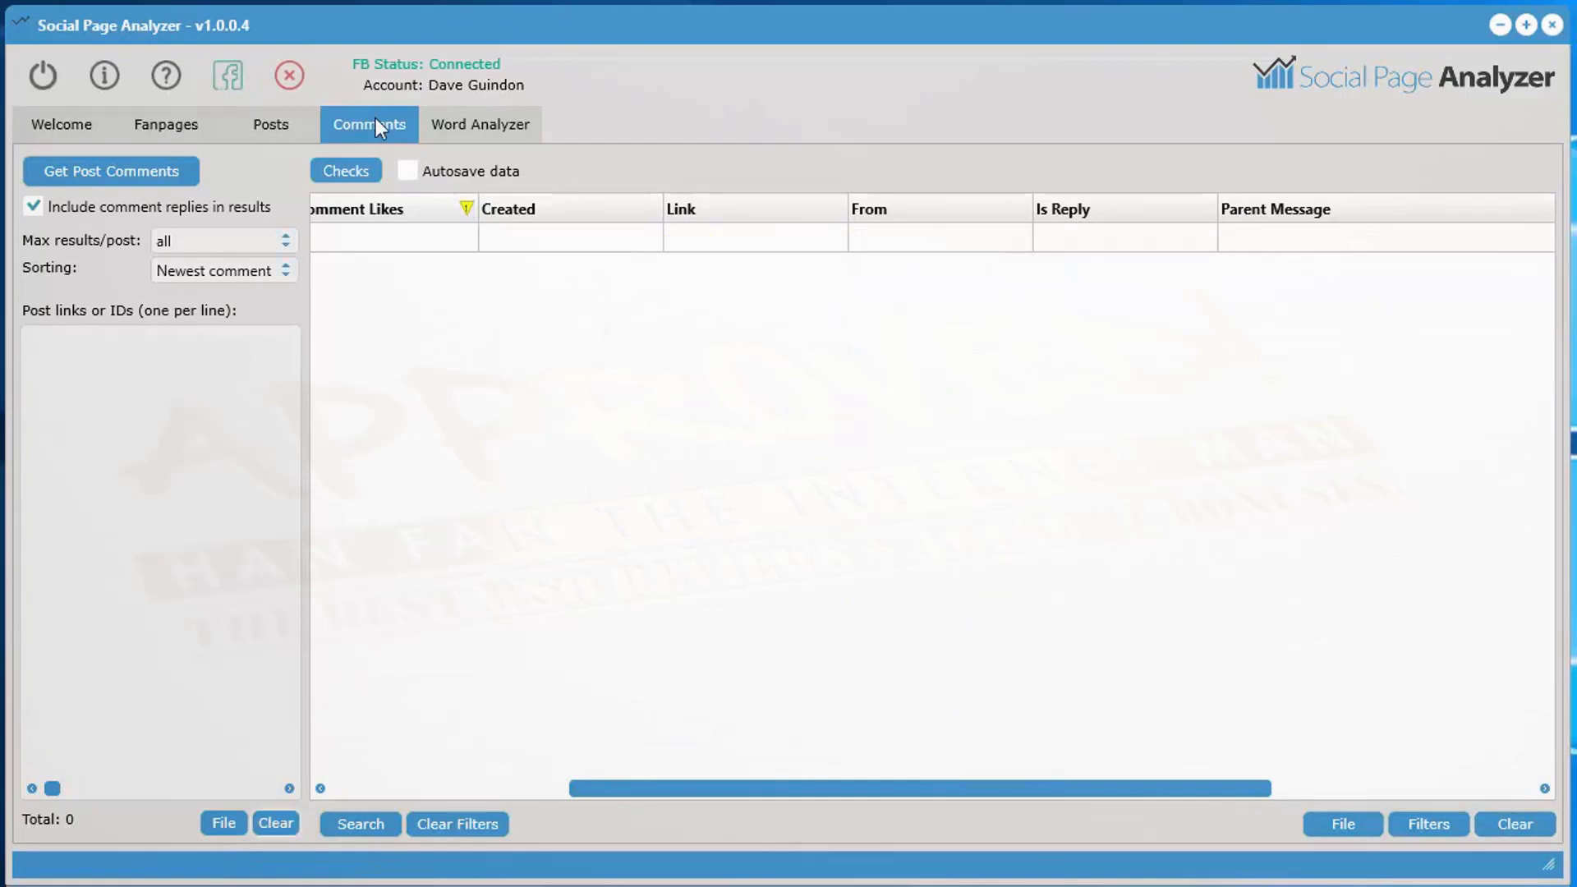
- Paste the copied Facebook link into the post links list and get all its comments, including replies
right_click(111, 378)
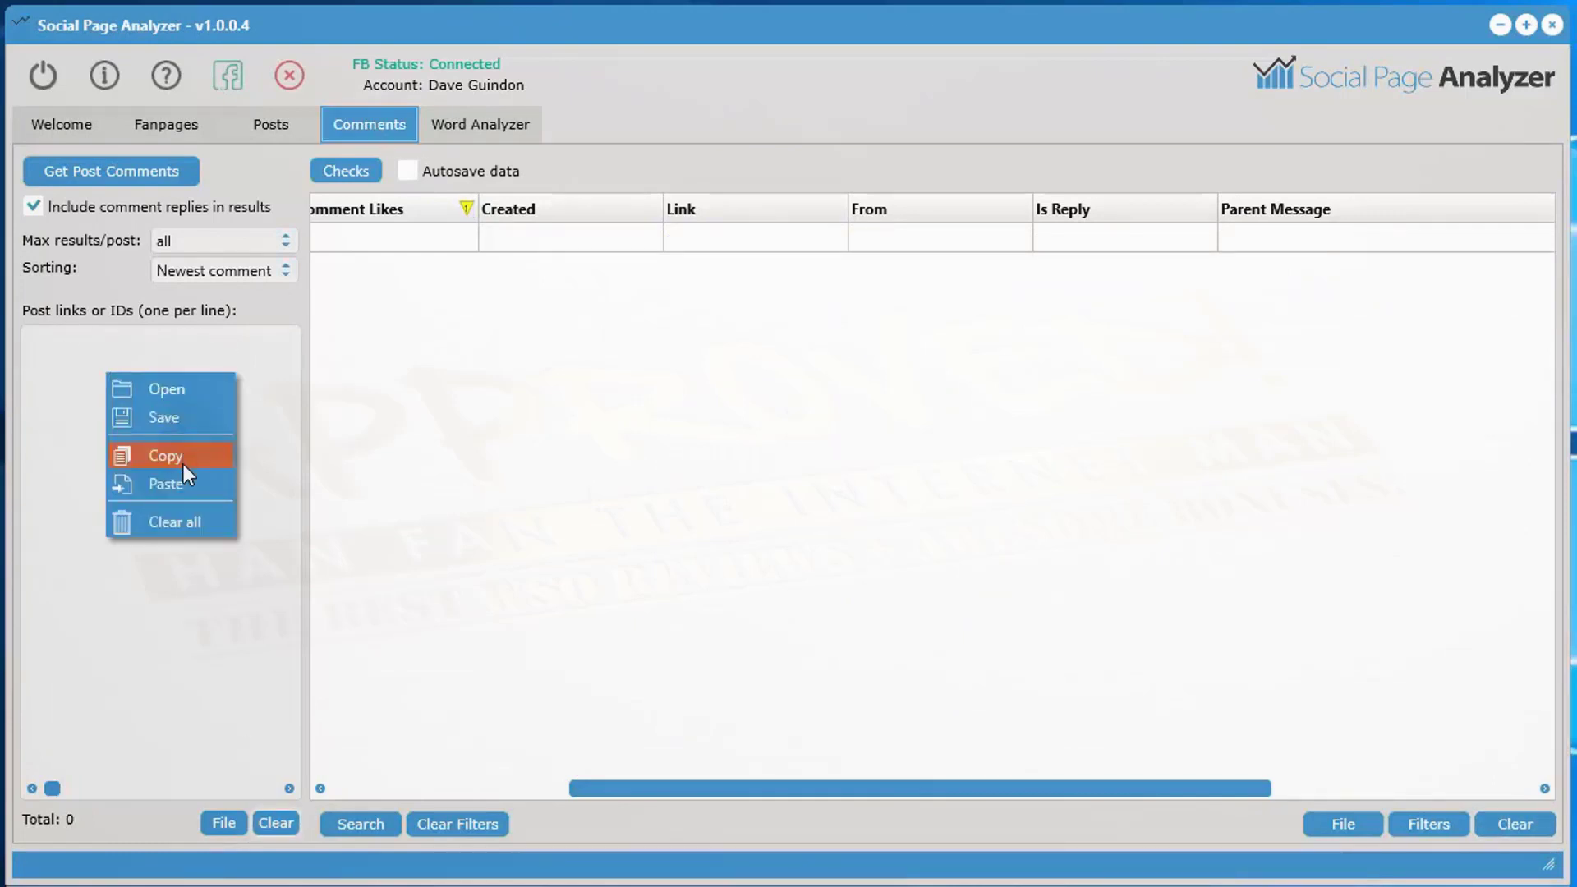
left_click(166, 485)
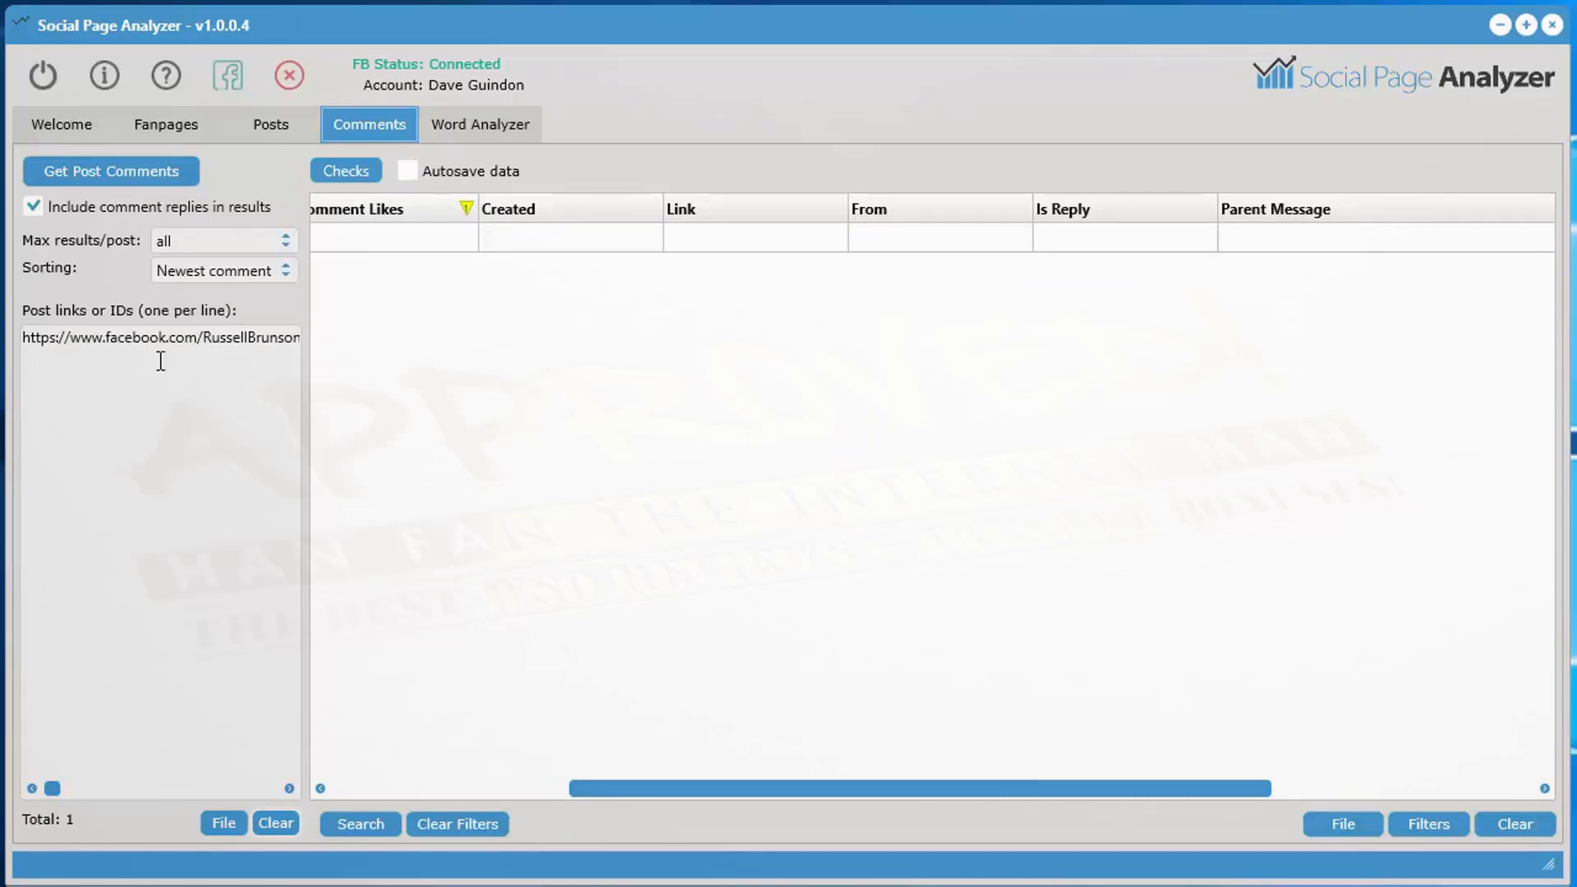
left_click(90, 174)
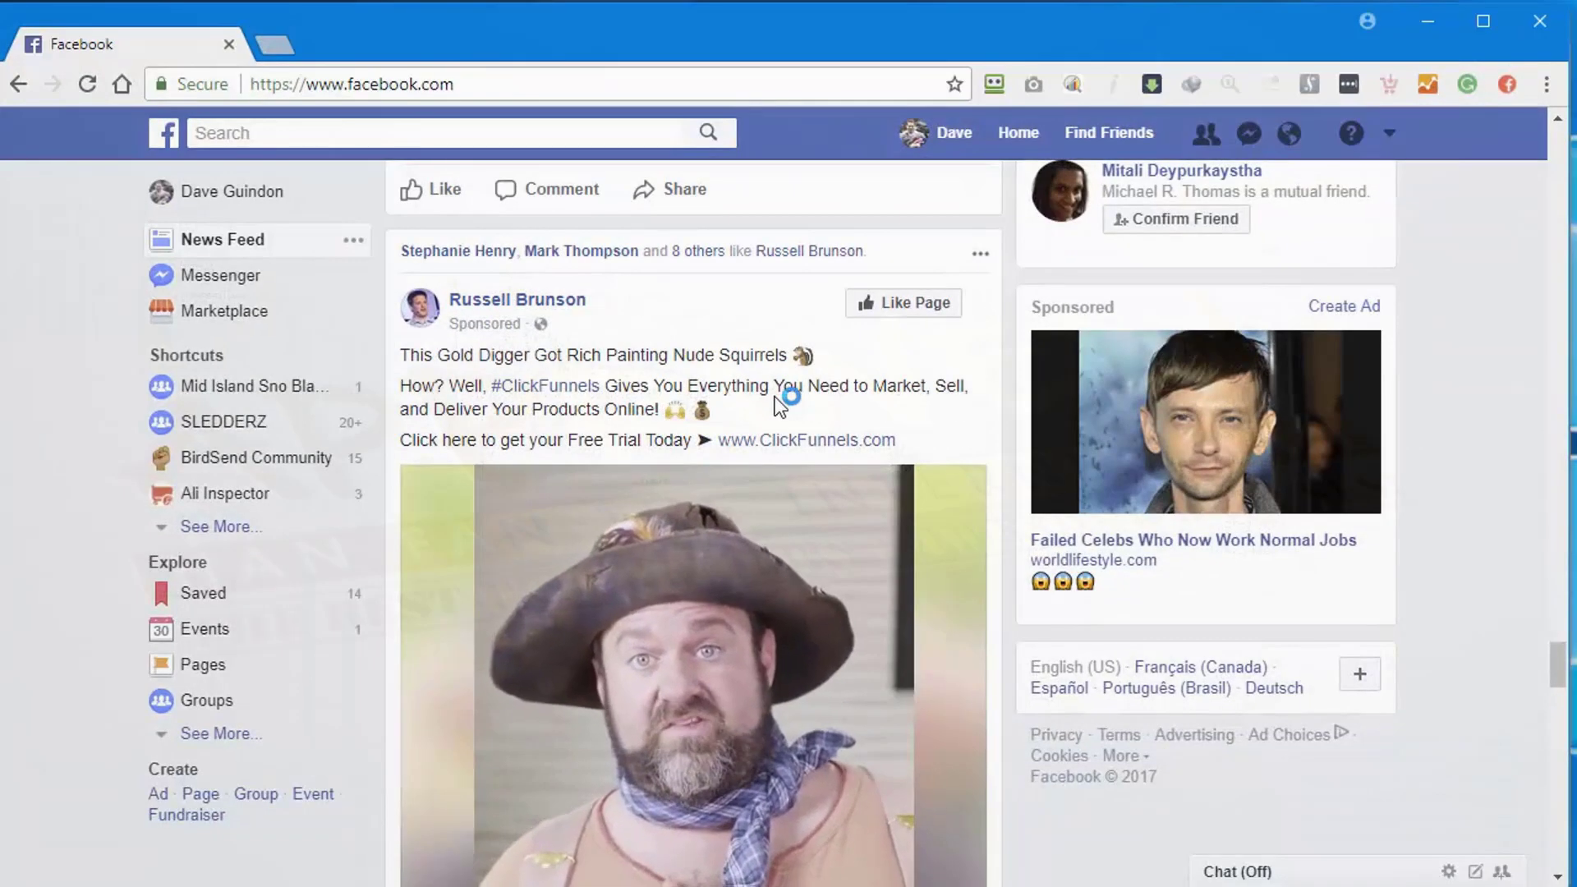
- Return to Facebook in the browser and review the ClickFunnels ad's text, video and engagement figures
scroll(715, 349, "down", 1)
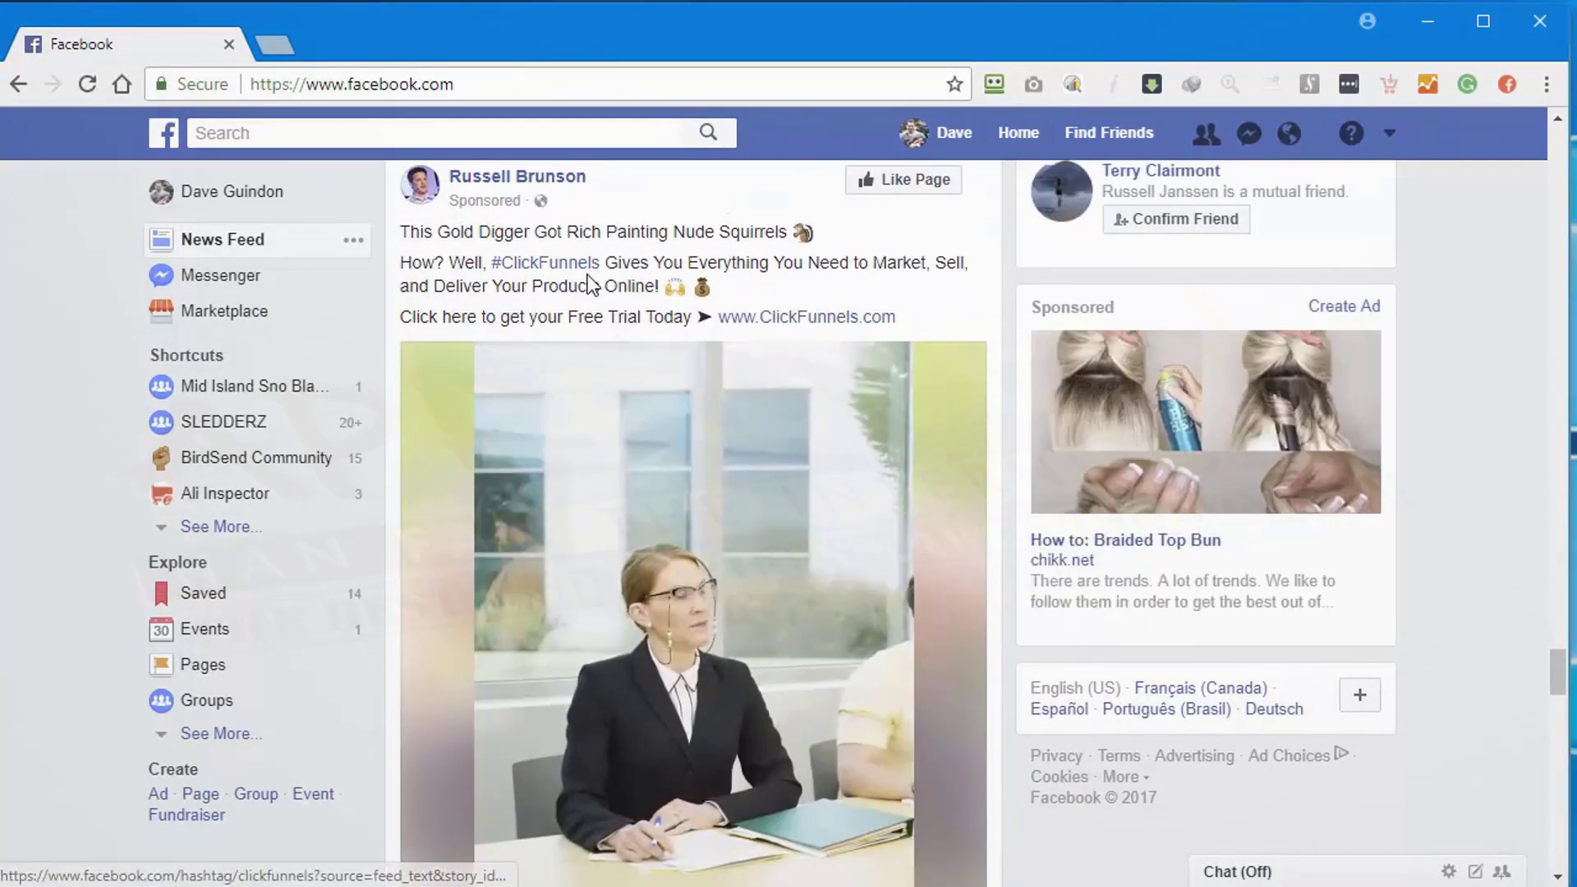
scroll(740, 271, "up", 1)
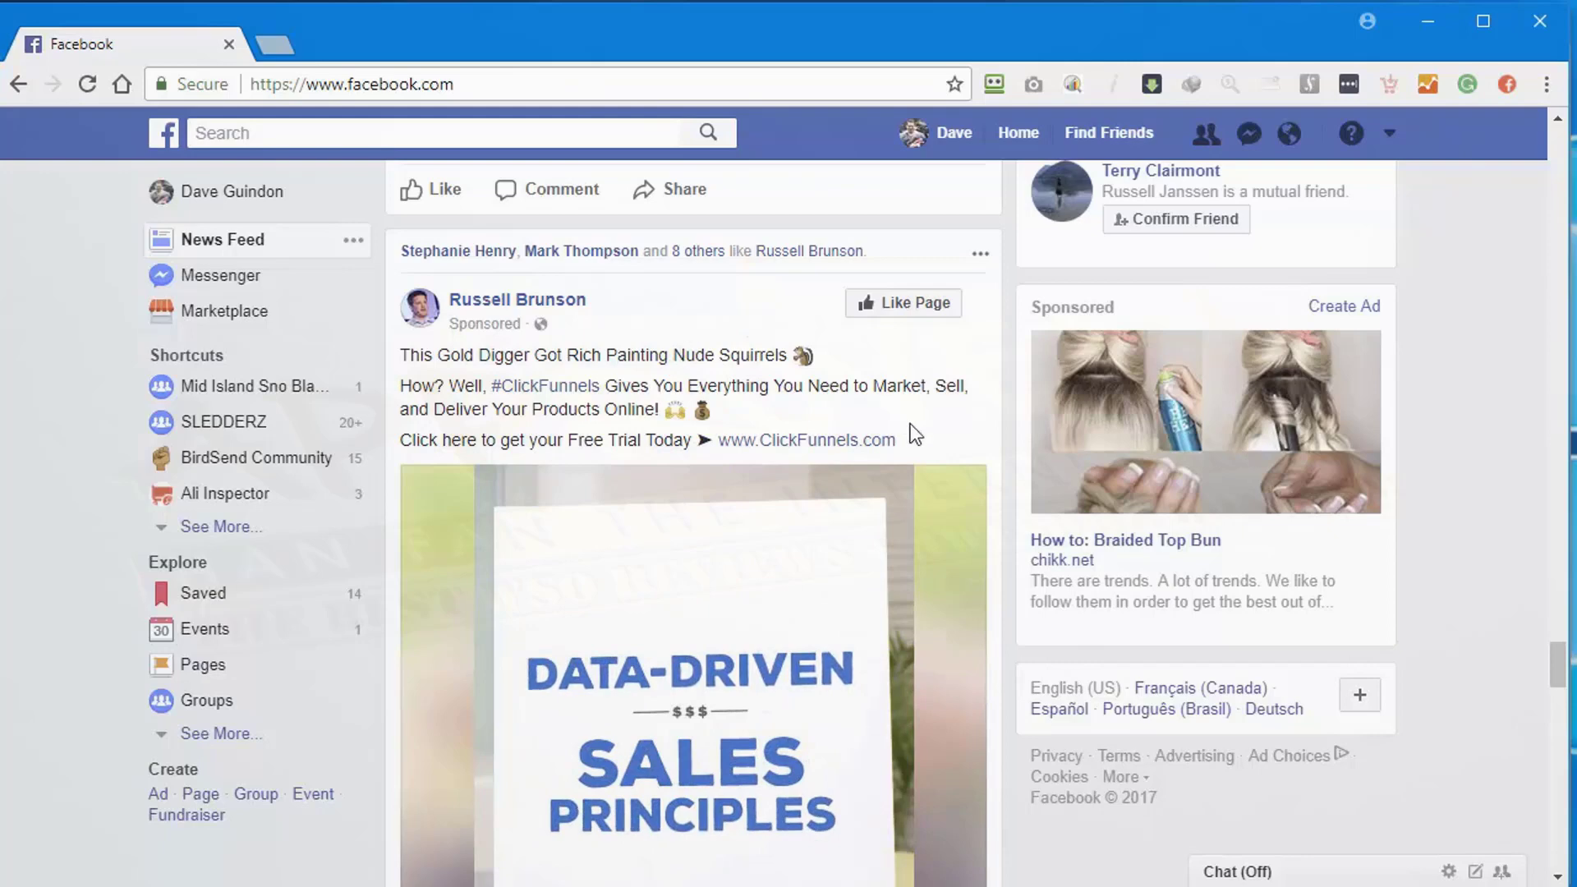
scroll(986, 458, "down", 5)
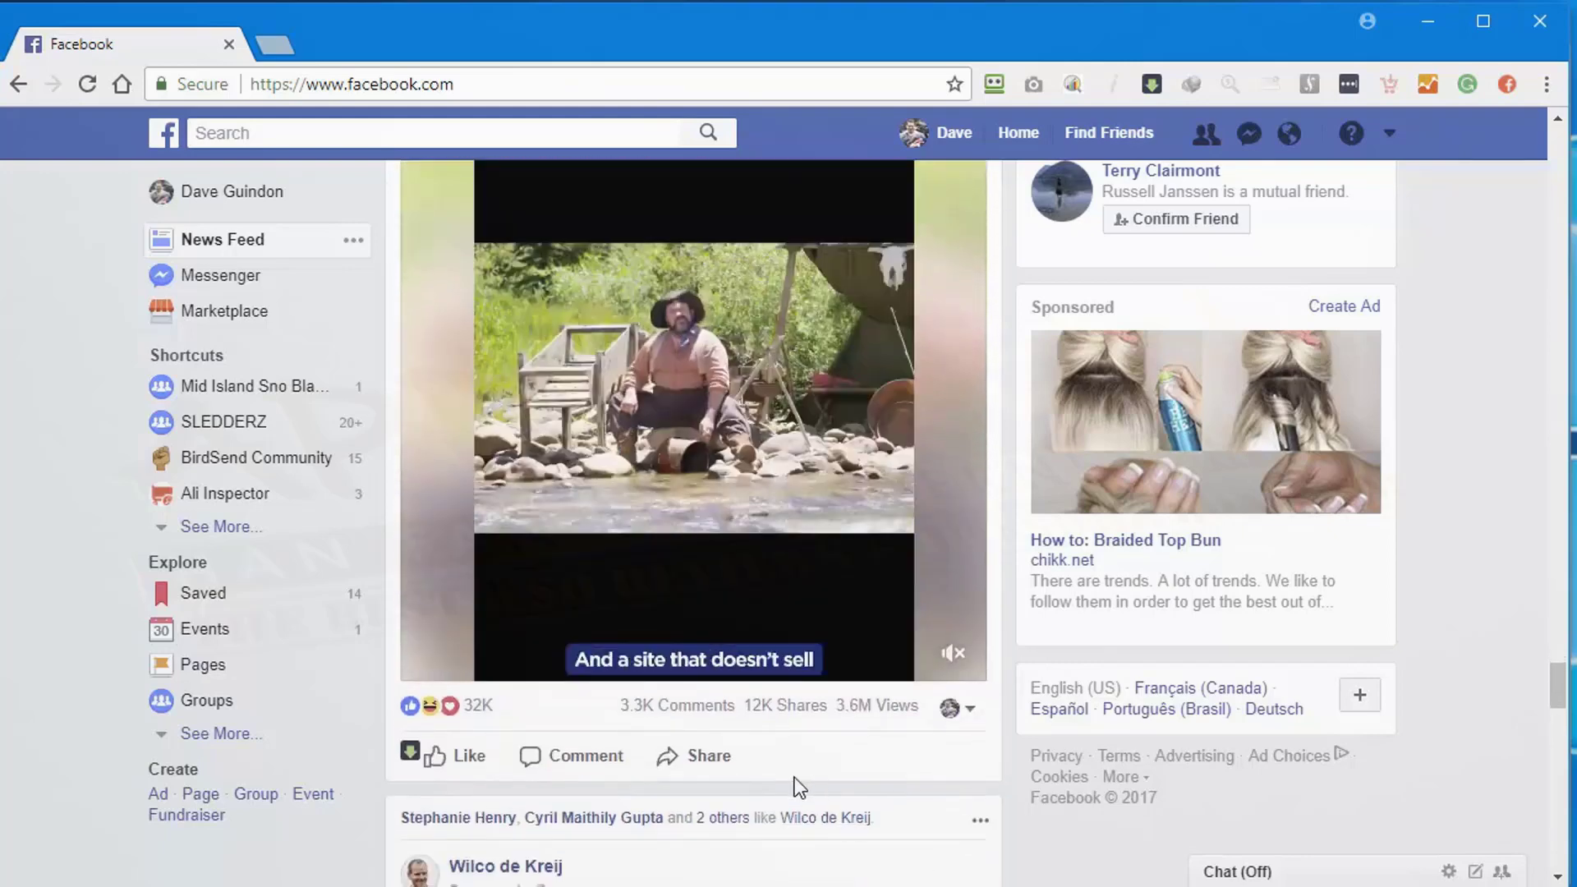
scroll(801, 369, "up", 3)
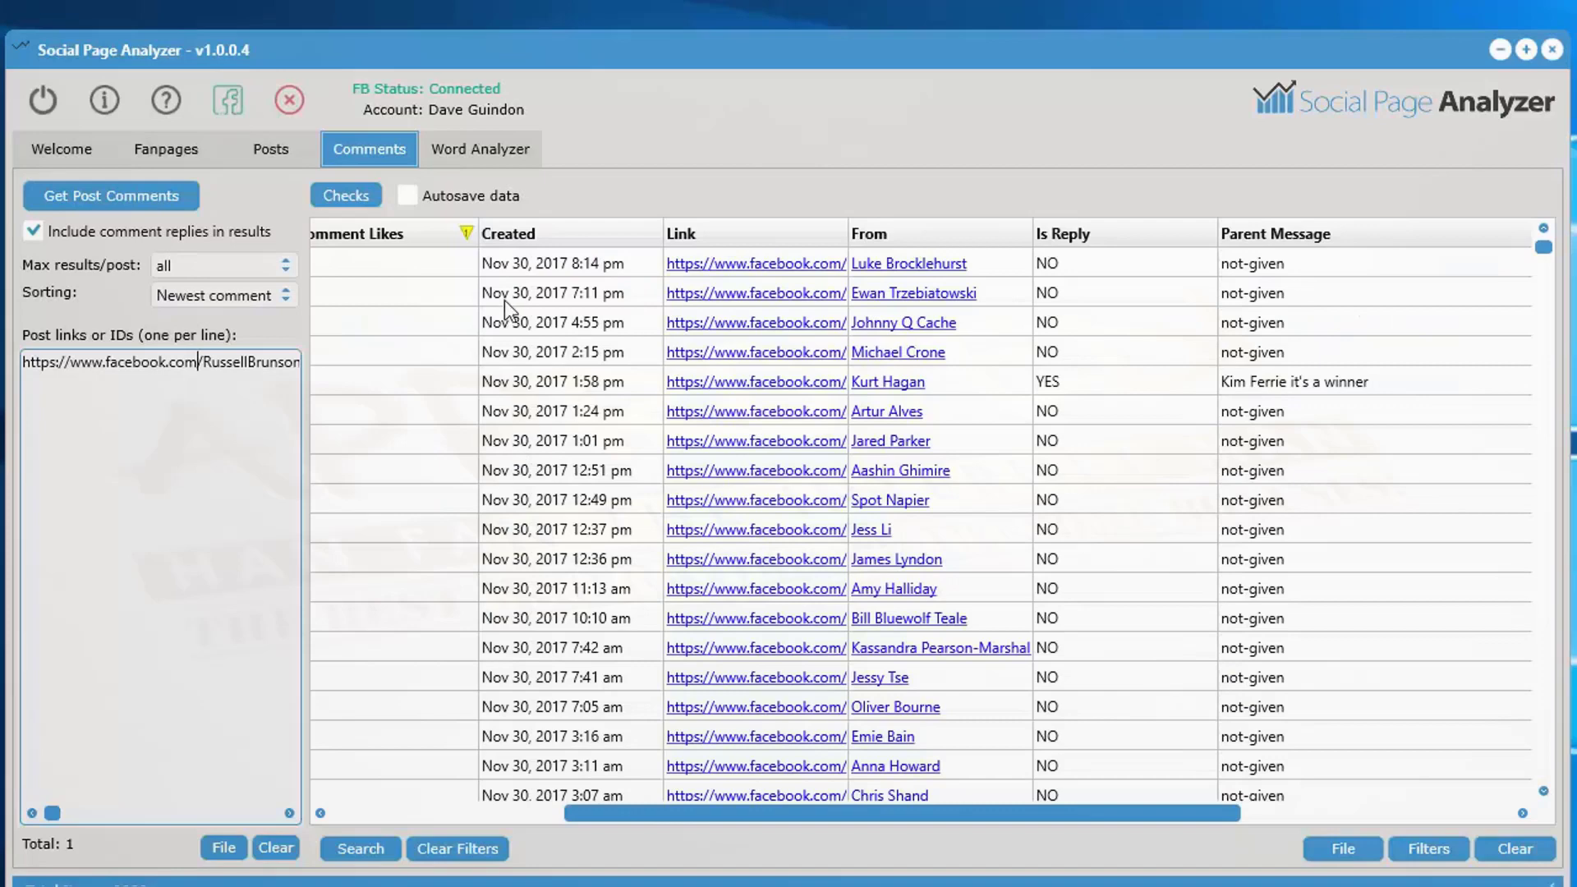
- Generate four-word stats with at least two occurrences from the collected post comments in Social Page Analyzer
left_click(485, 151)
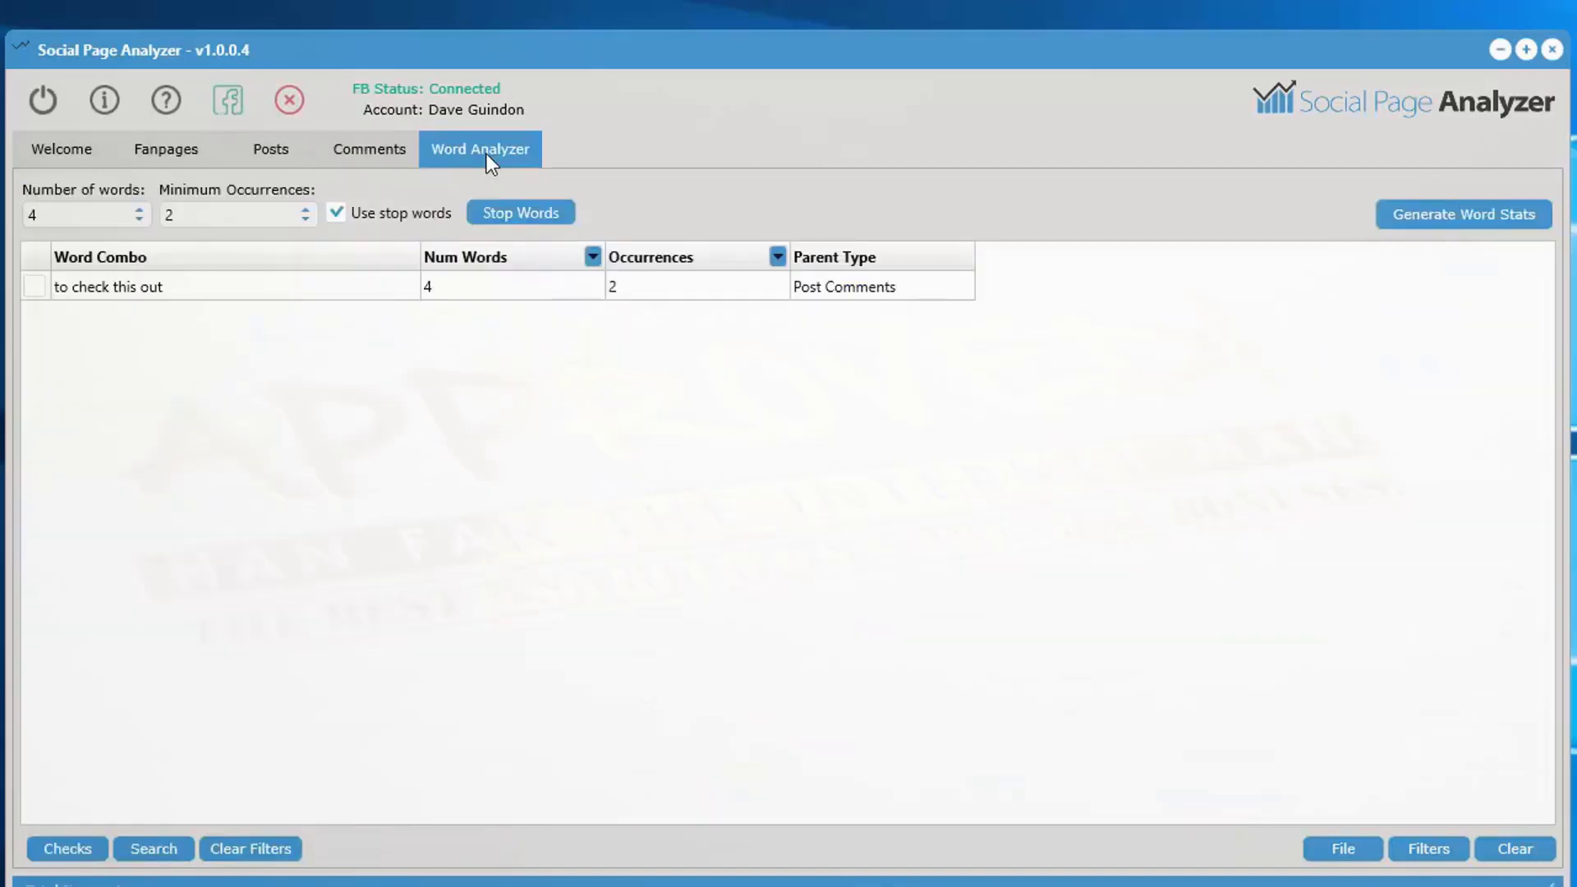
left_click(1421, 219)
left_click(1460, 275)
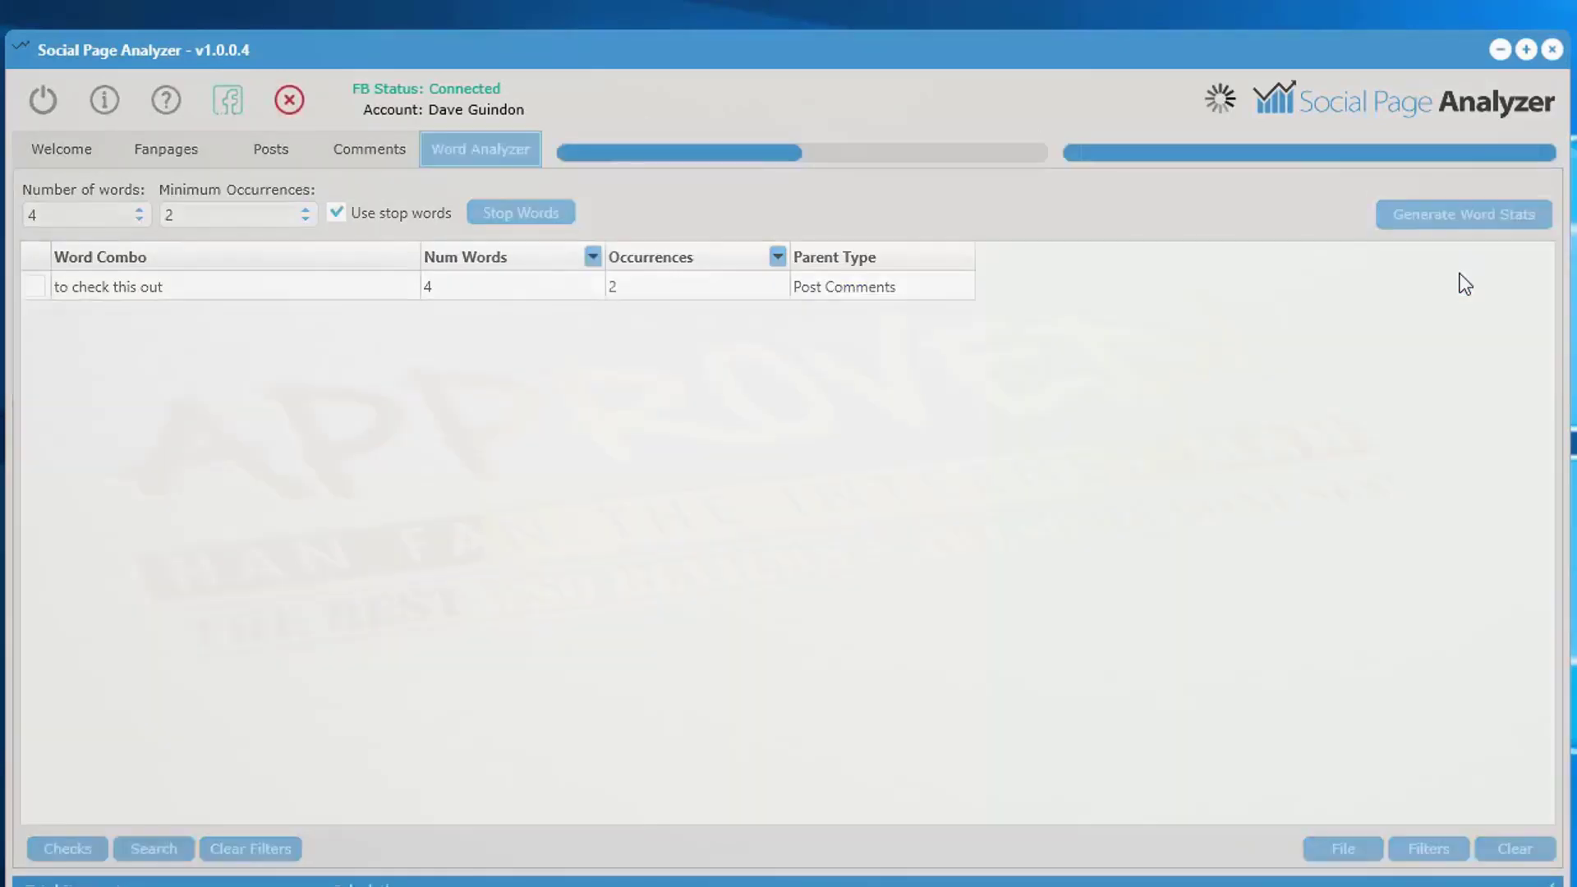
left_click_drag(864, 51, 866, 31)
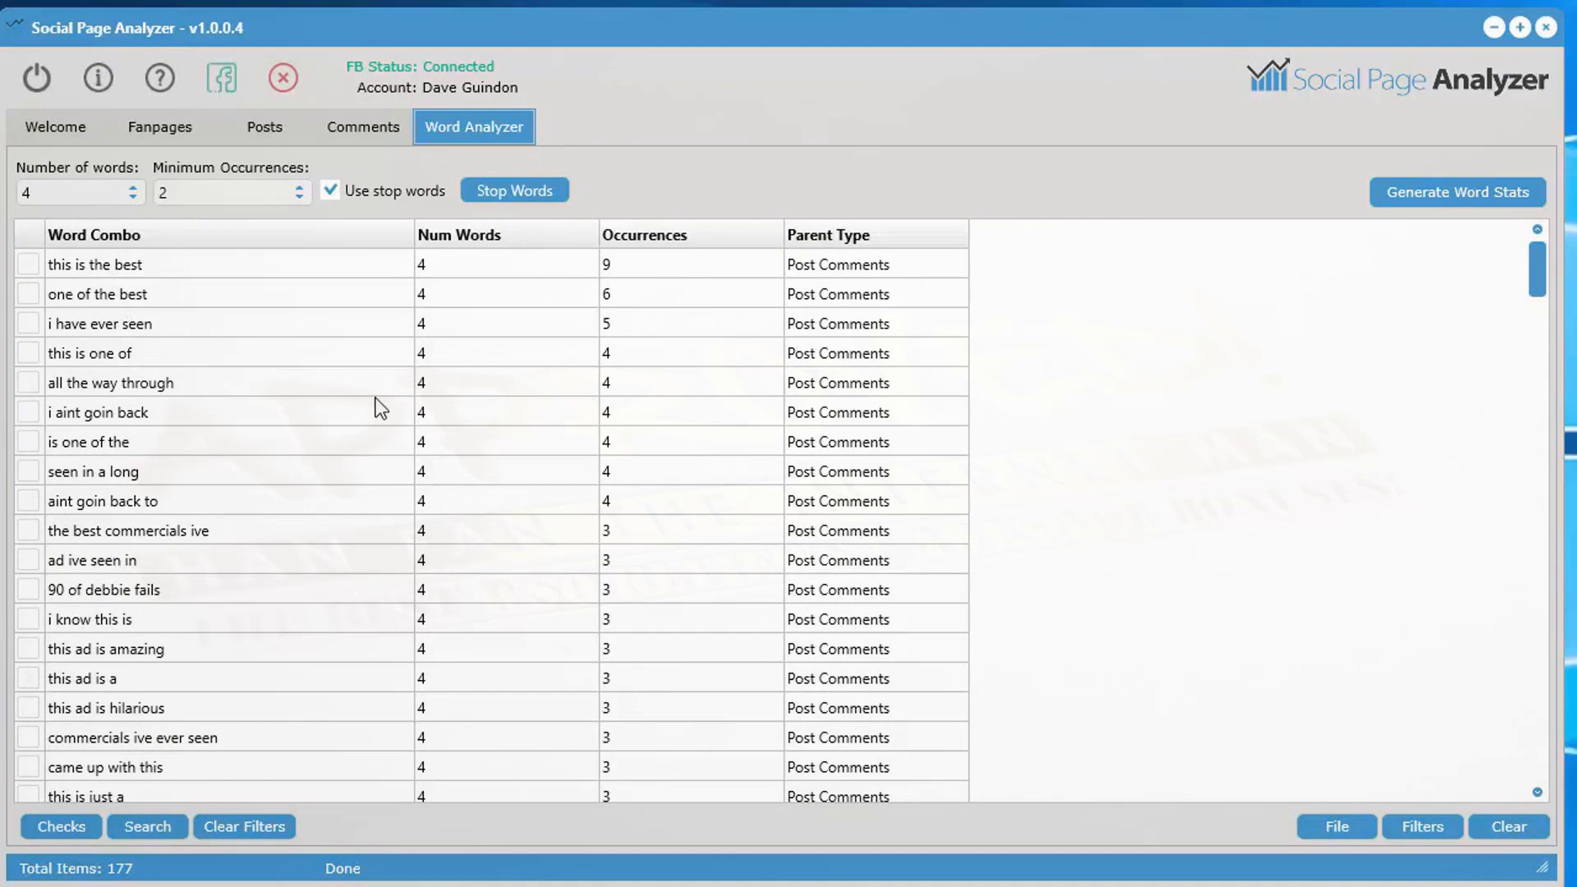
- Open the post comments containing the word combo "this is the best" in the browser and read through the highlighted messages
left_click(319, 269)
right_click(315, 264)
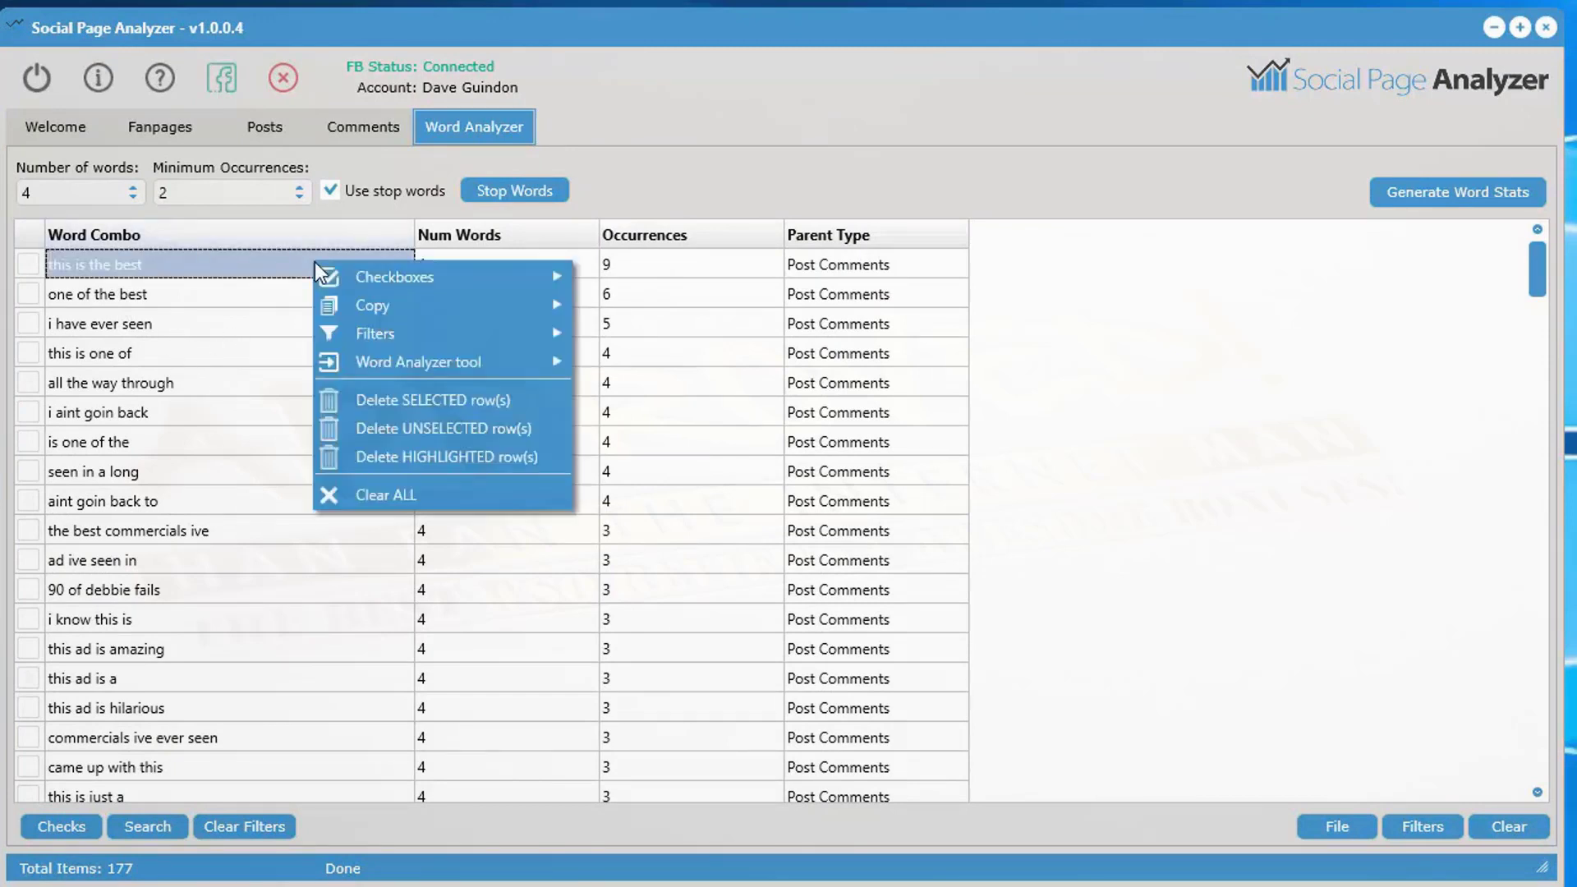
mouse_move(387, 357)
left_click(678, 361)
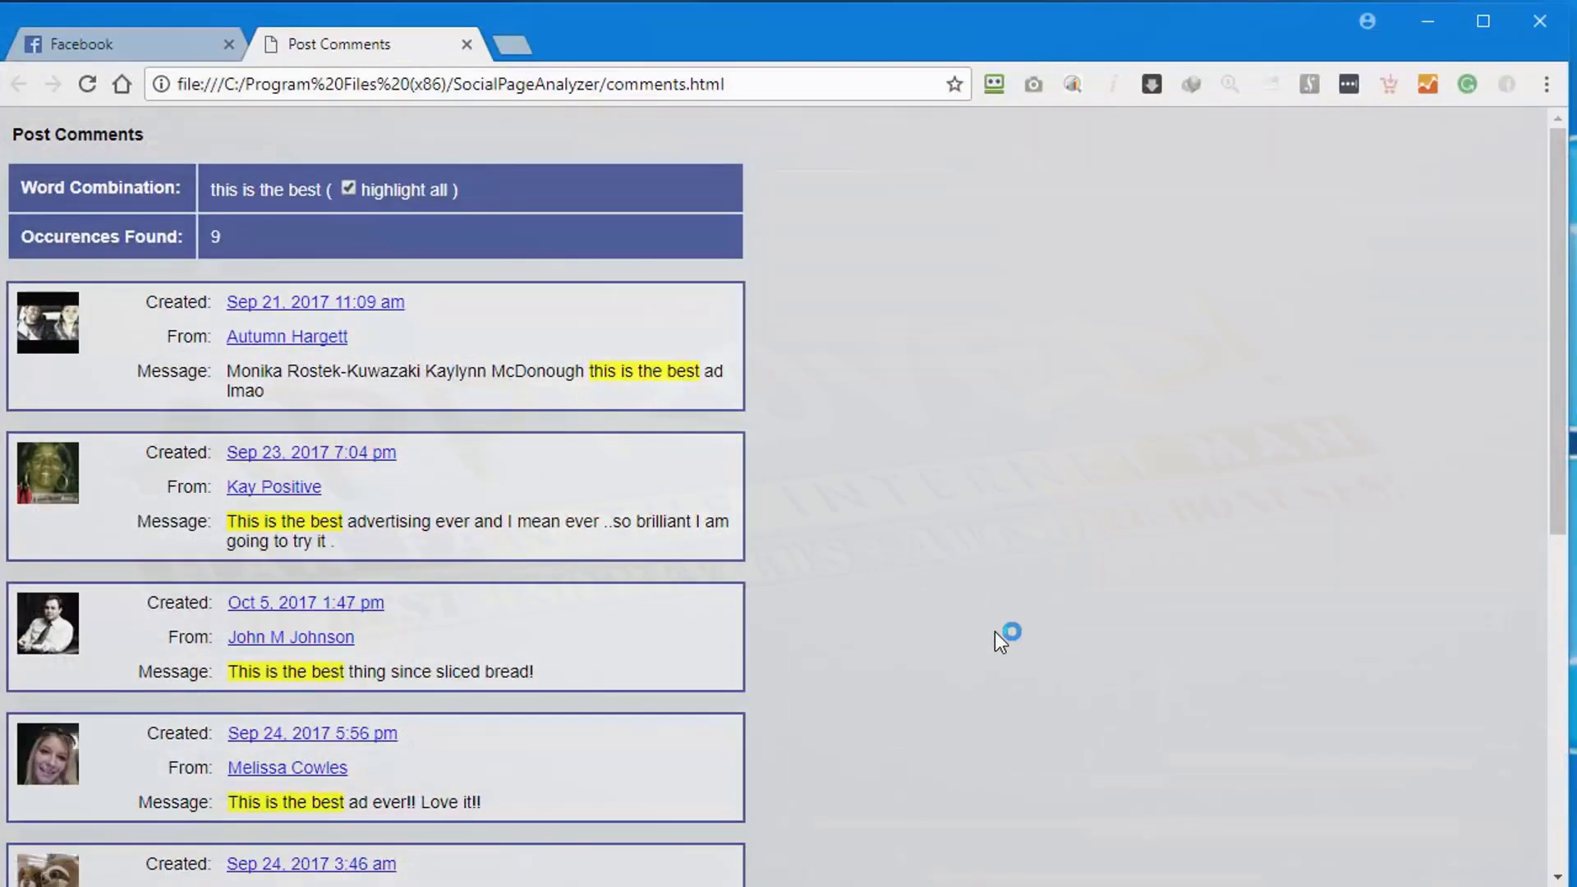
scroll(1002, 649, "down", 8)
scroll(970, 736, "up", 8)
scroll(923, 546, "down", 5)
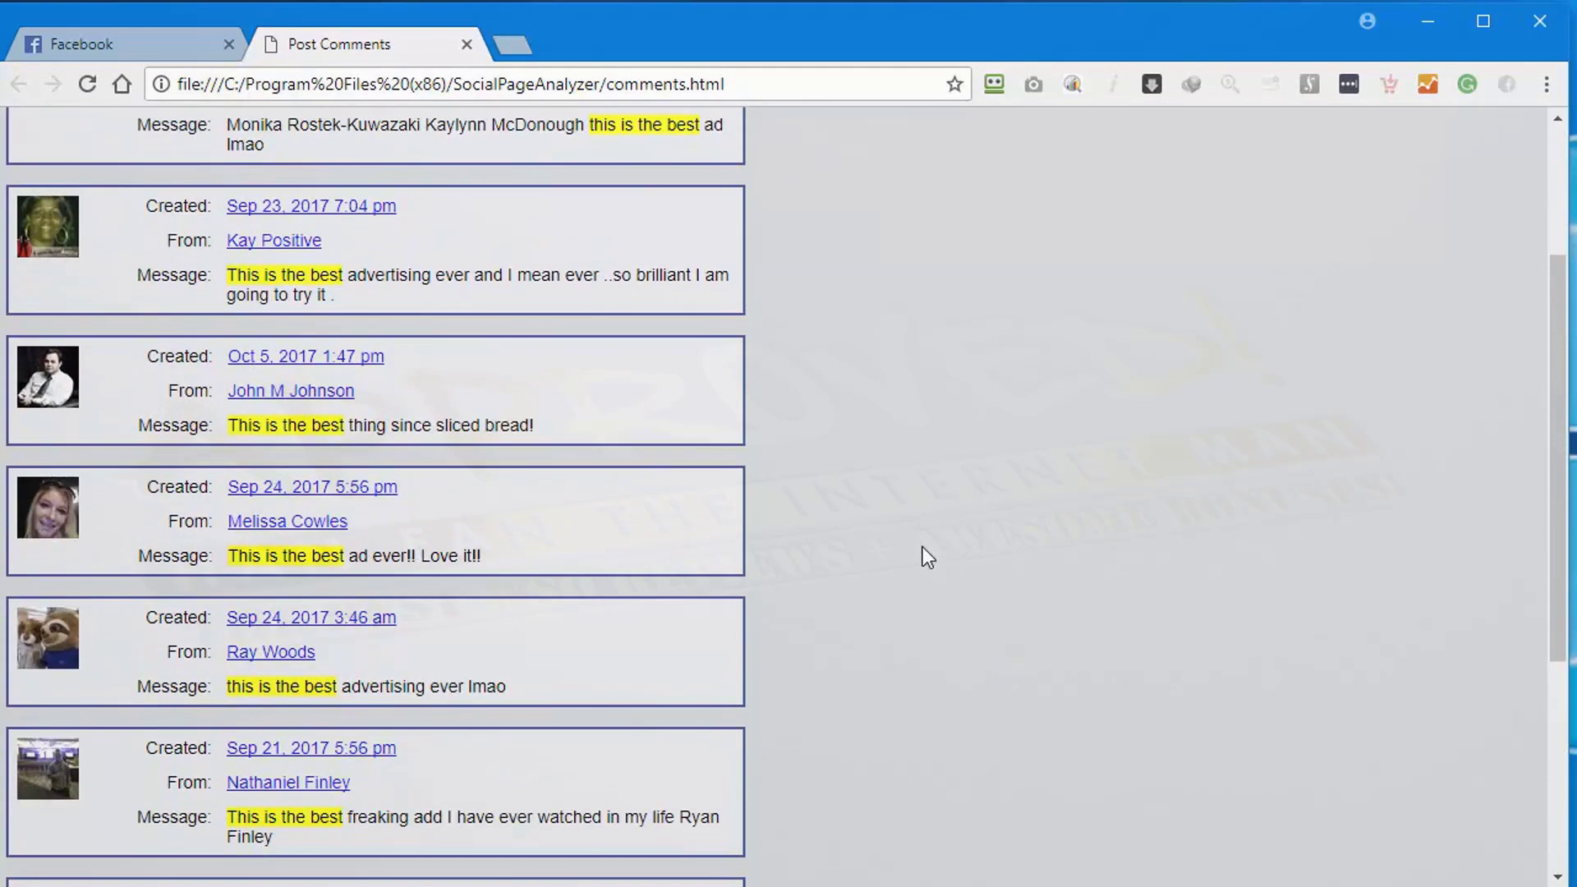
scroll(895, 477, "down", 3)
scroll(821, 353, "up", 8)
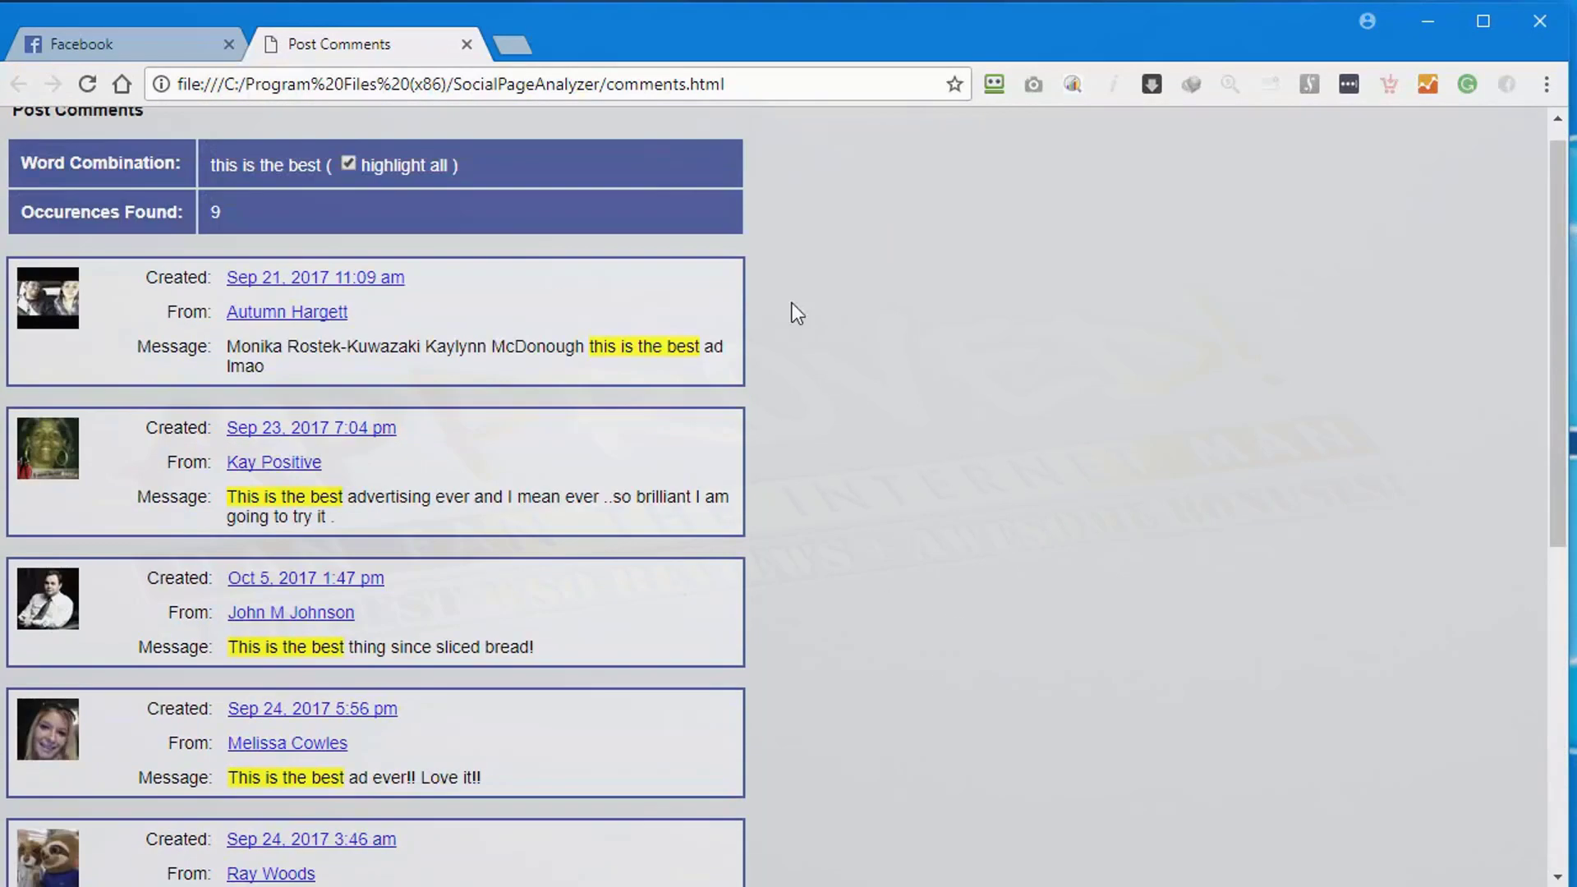
- Close the Post Comments page, minimize the browser and return to the four-word combo list in Social Page Analyzer
left_click(467, 45)
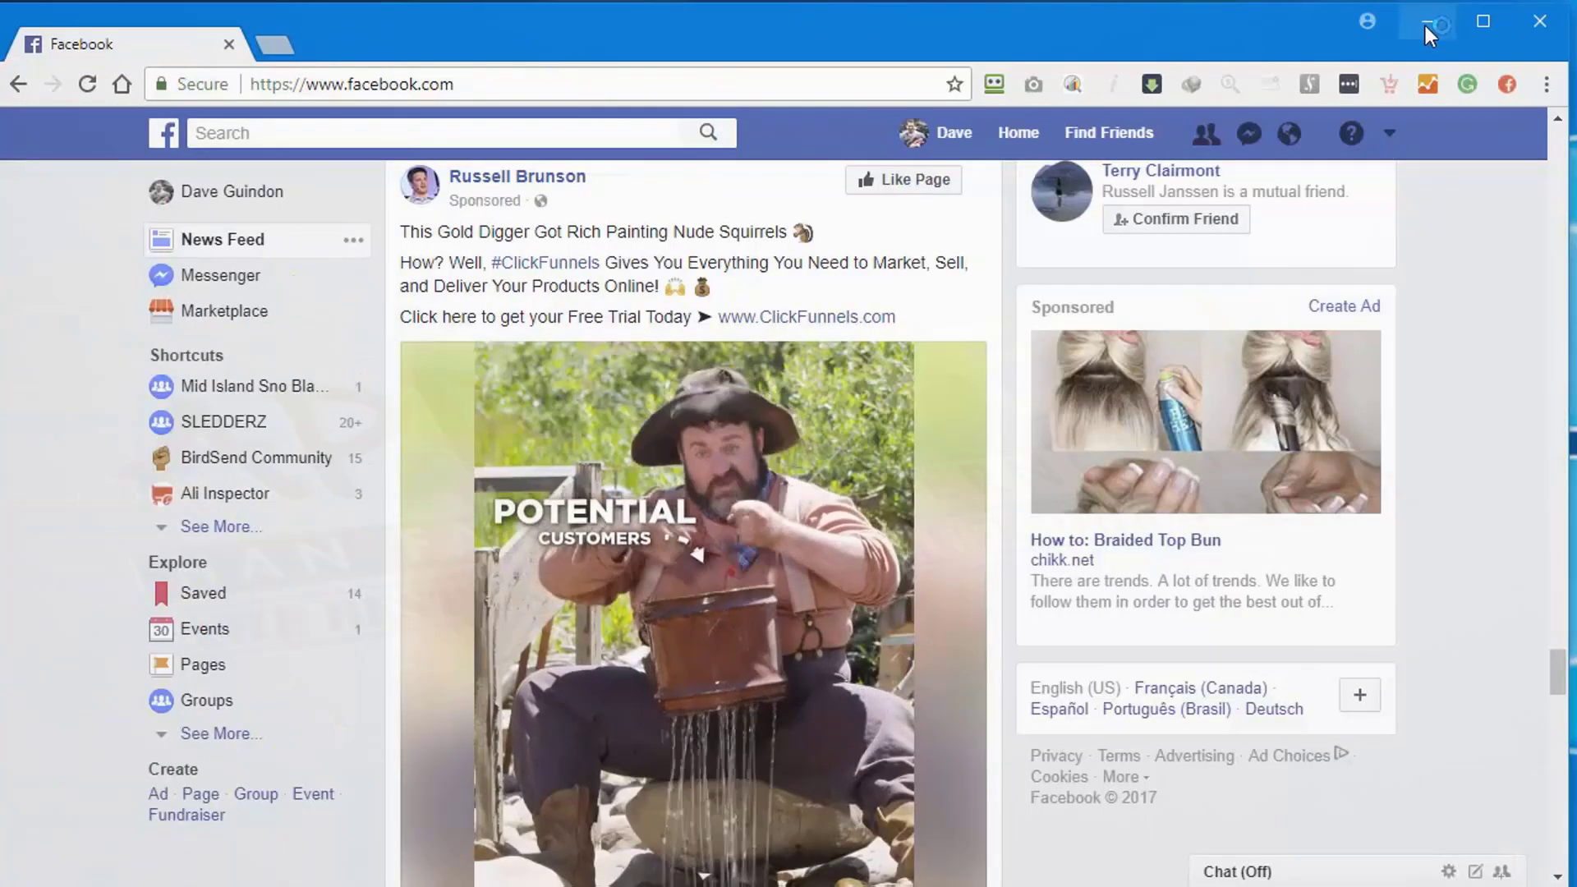
left_click(1427, 23)
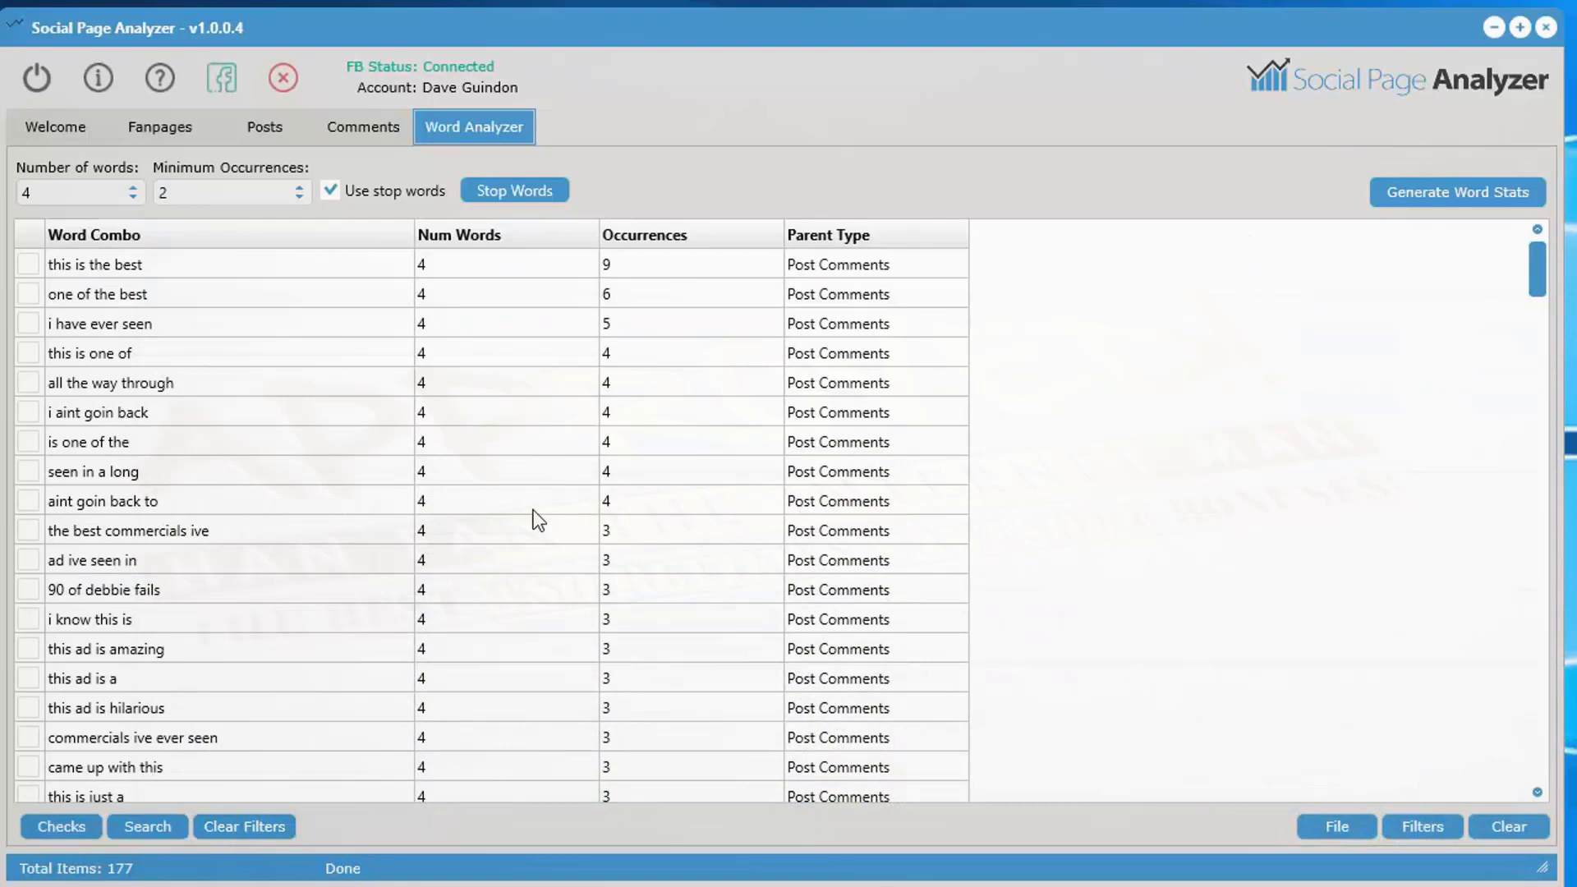
scroll(644, 623, "down", 1)
scroll(644, 623, "up", 1)
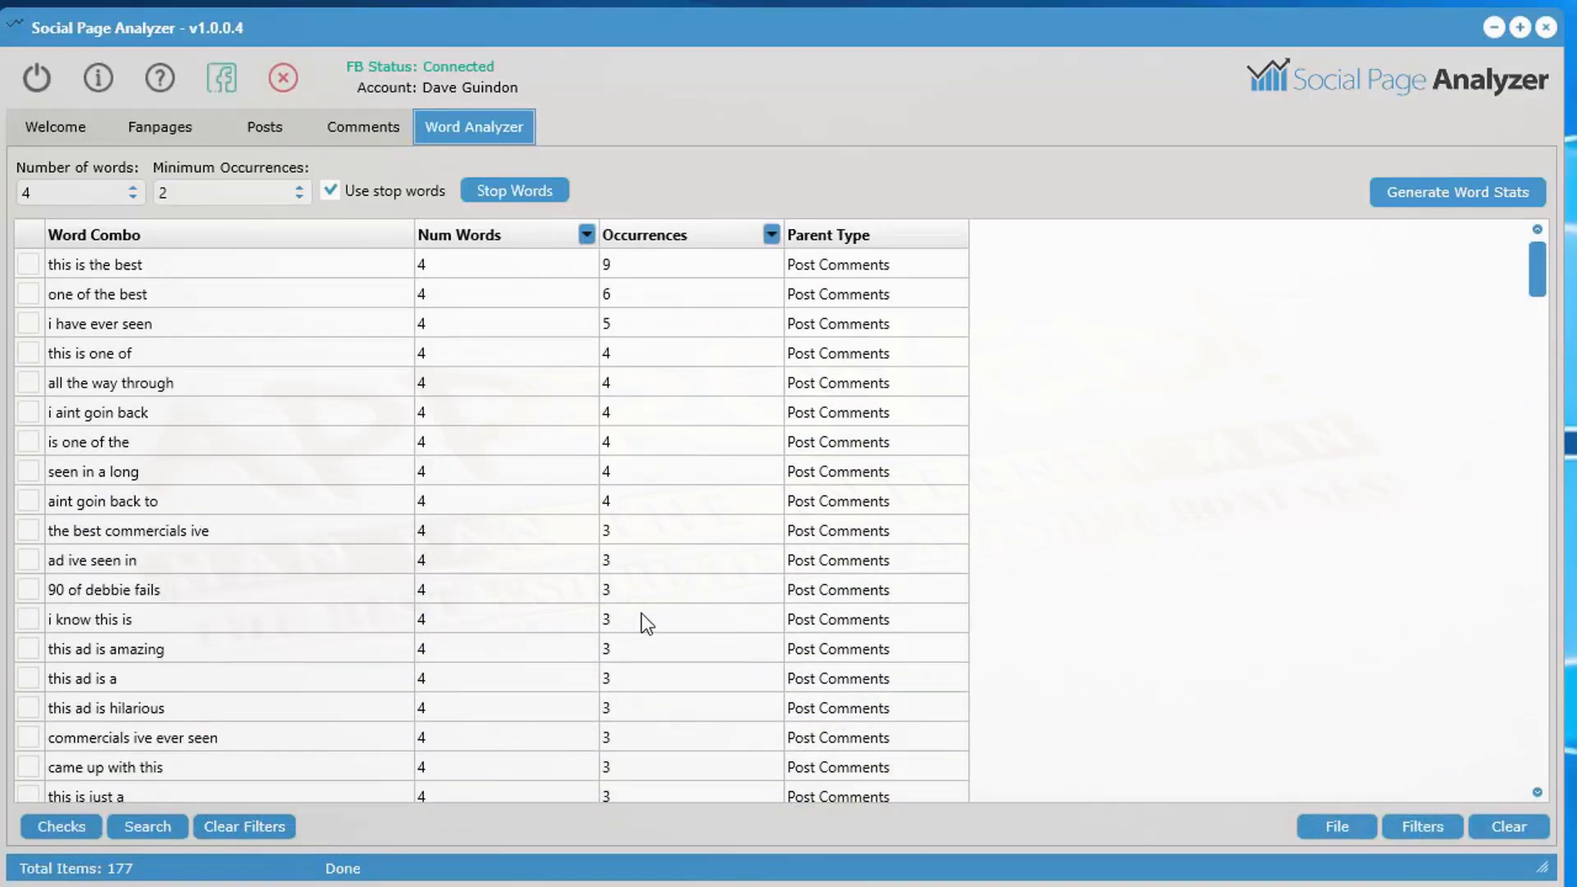